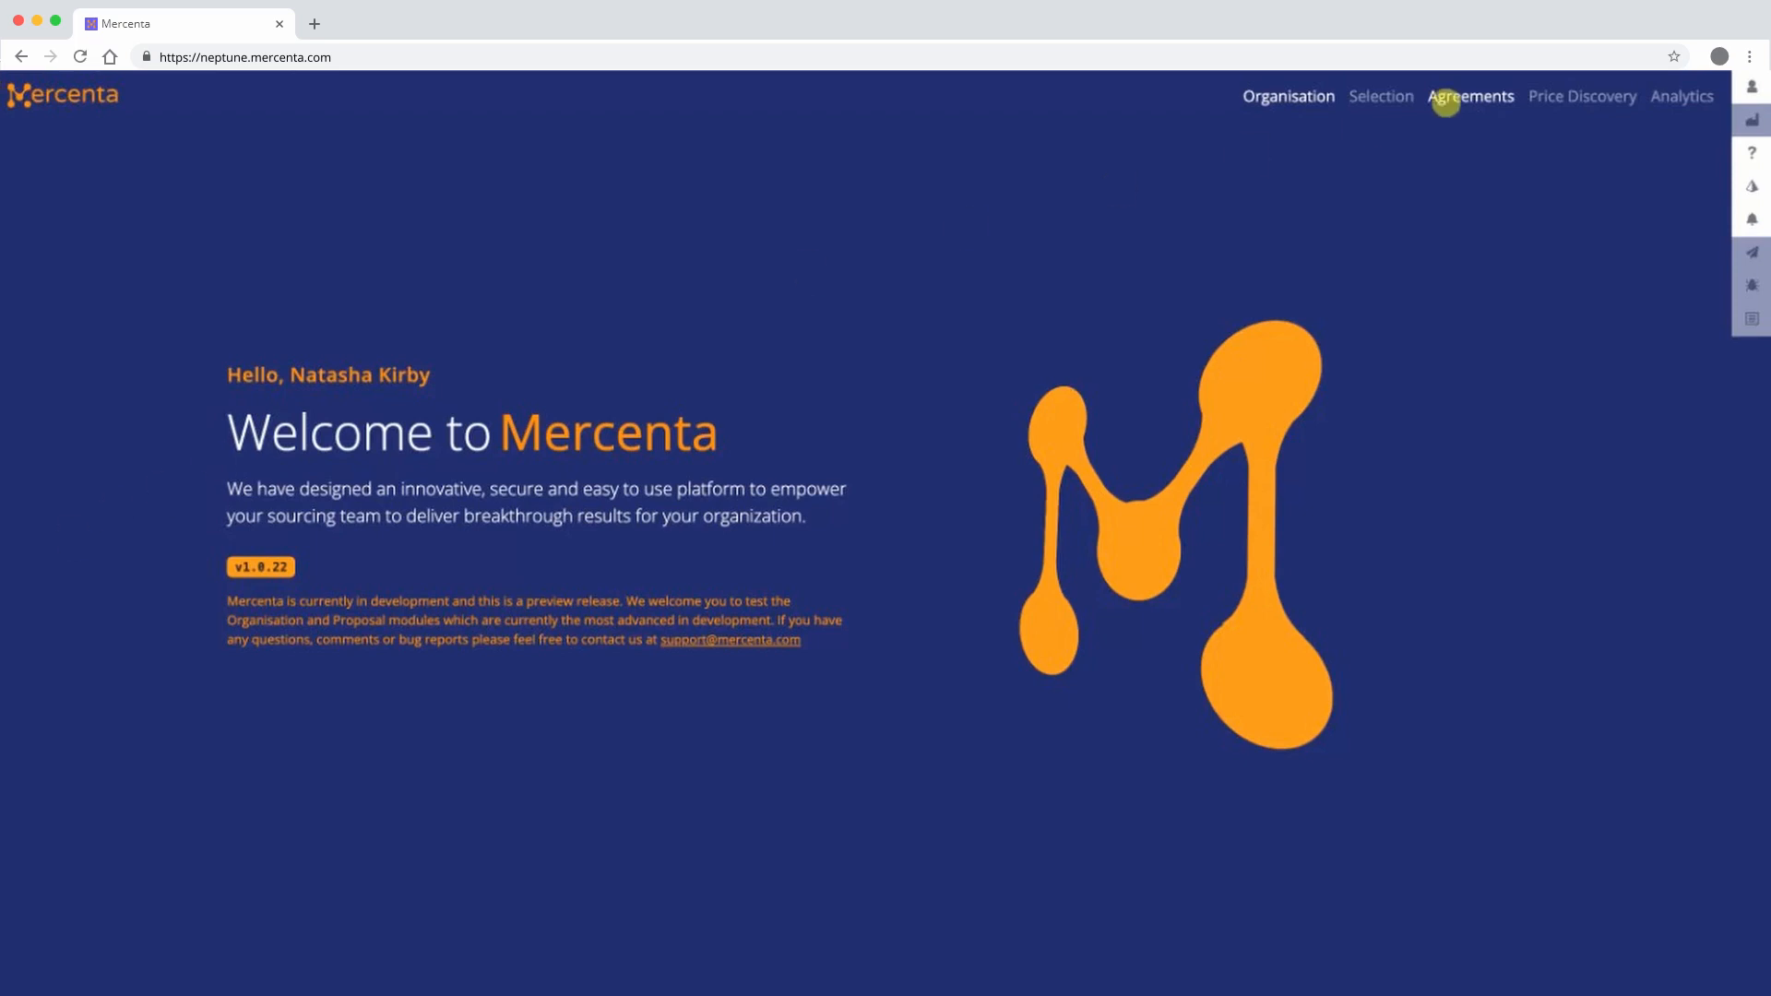
# - Open the resources of the Sheet Metal Supply Proposal from the ACME agreements
pyautogui.click(1446, 104)
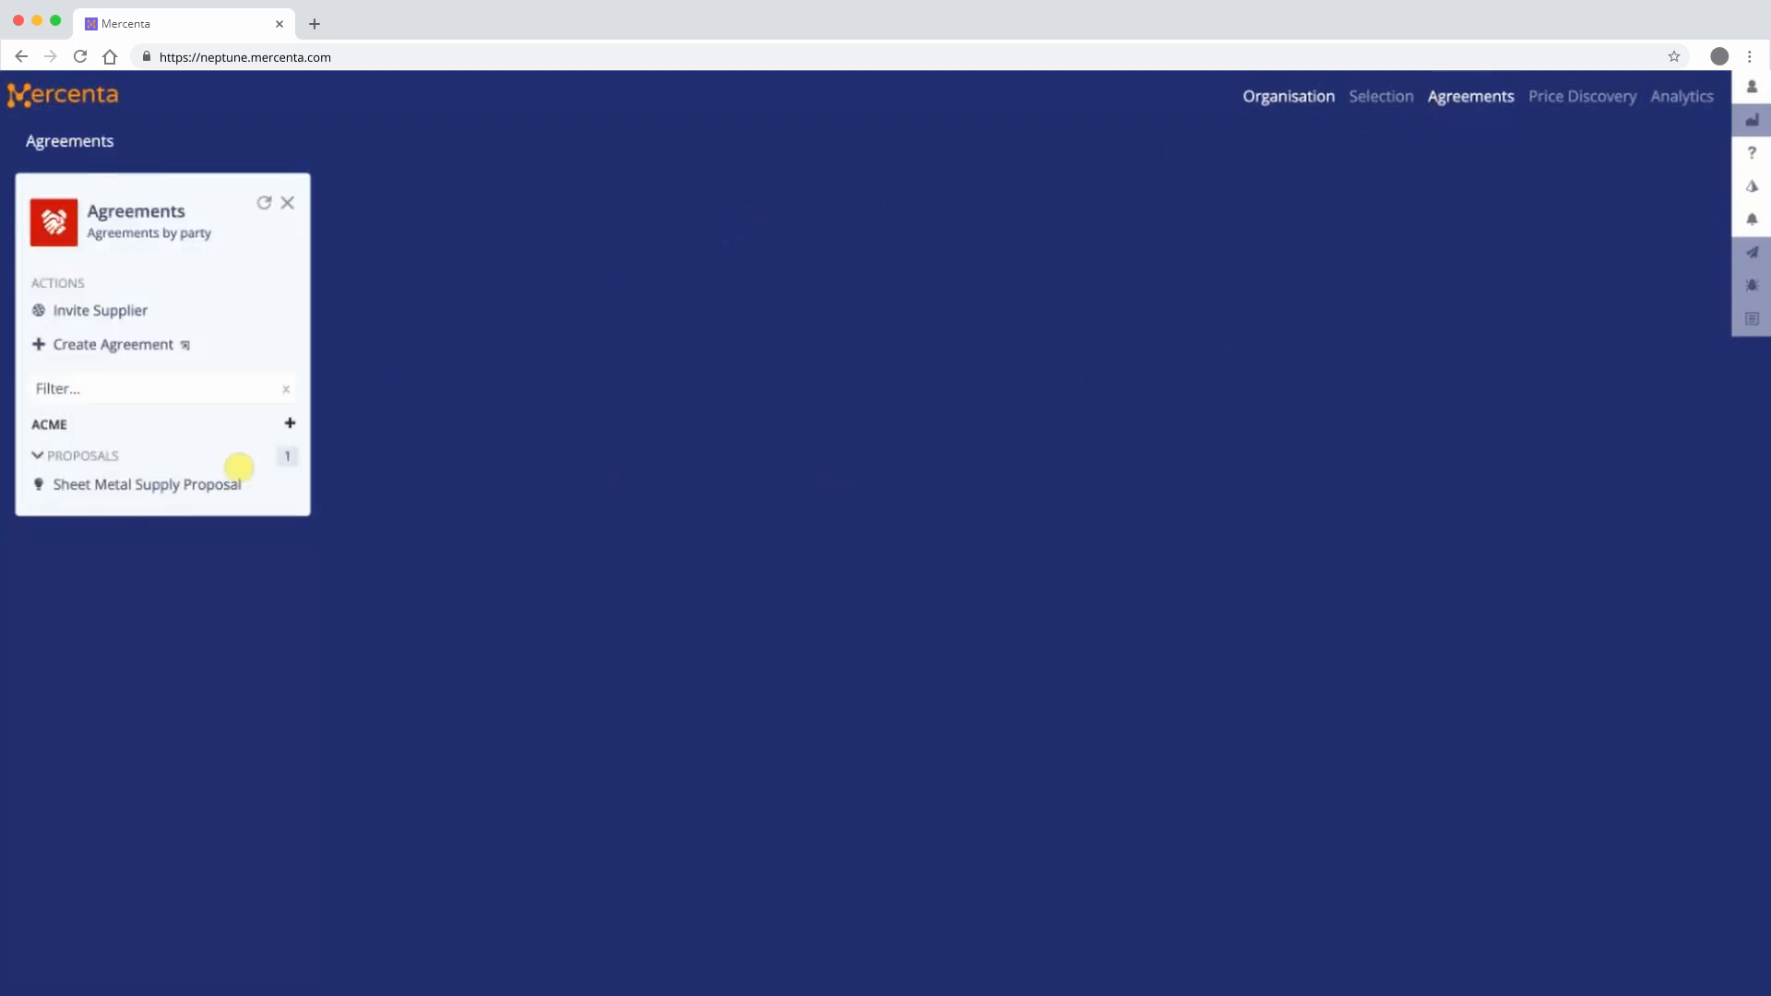
pyautogui.click(180, 485)
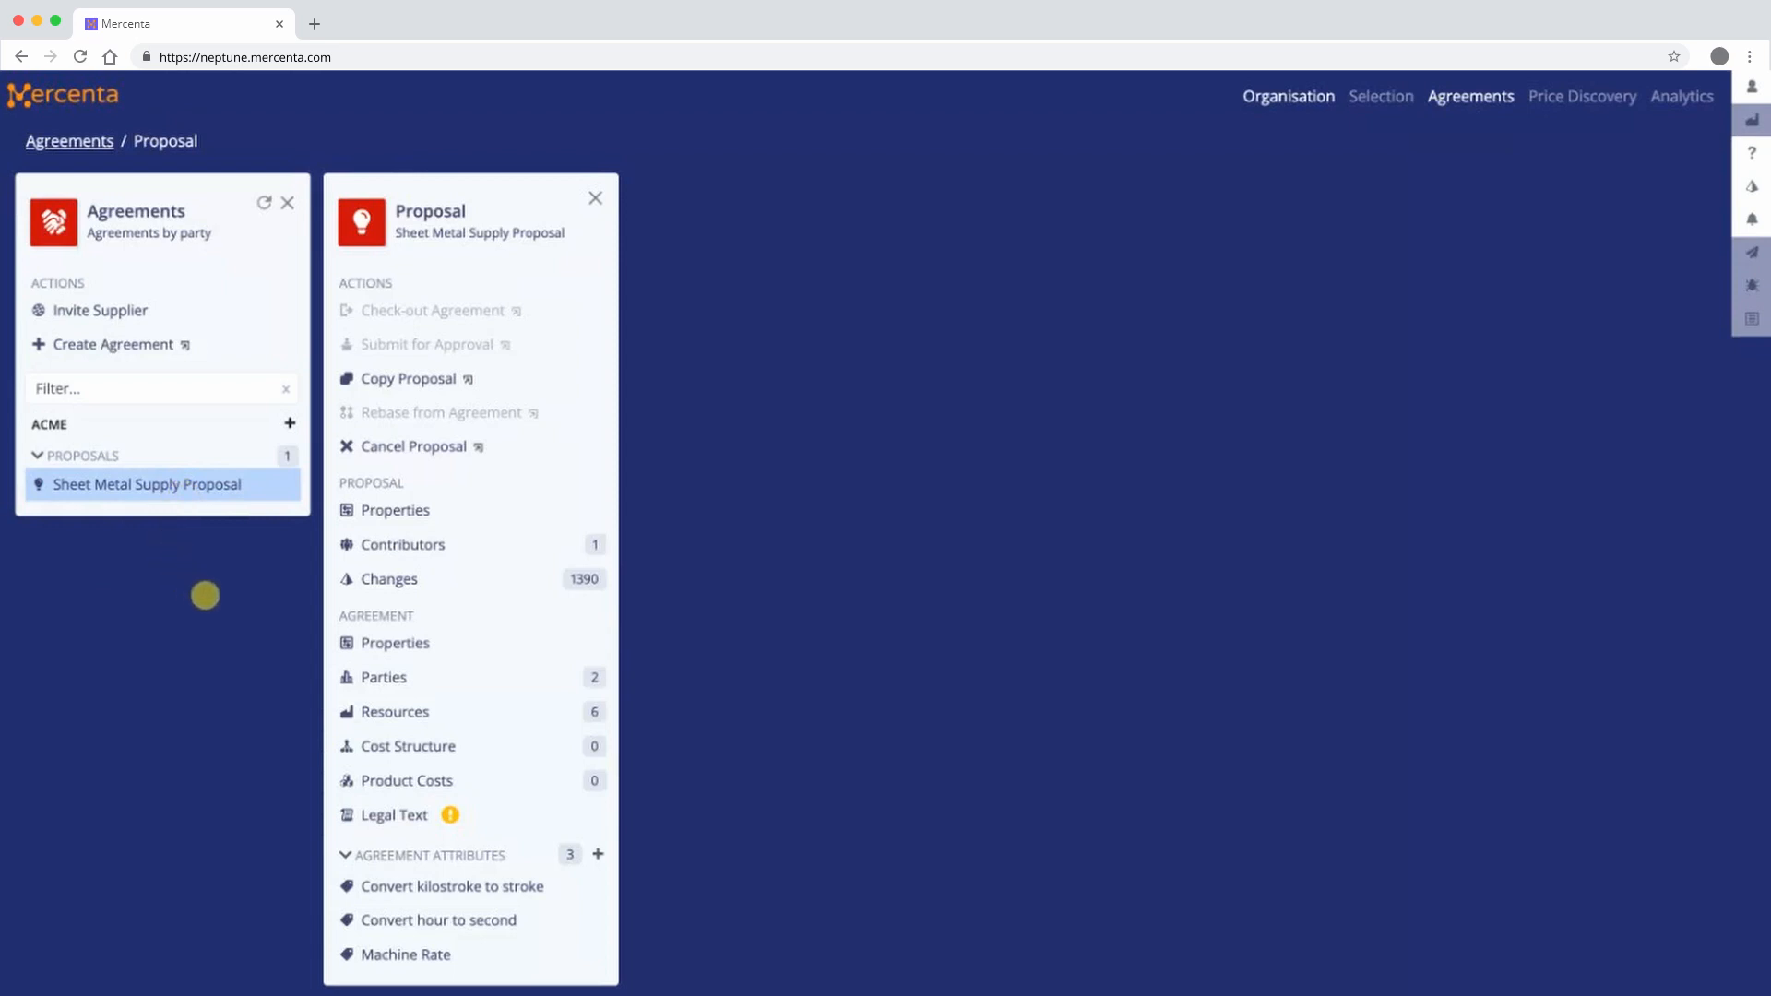
pyautogui.click(412, 711)
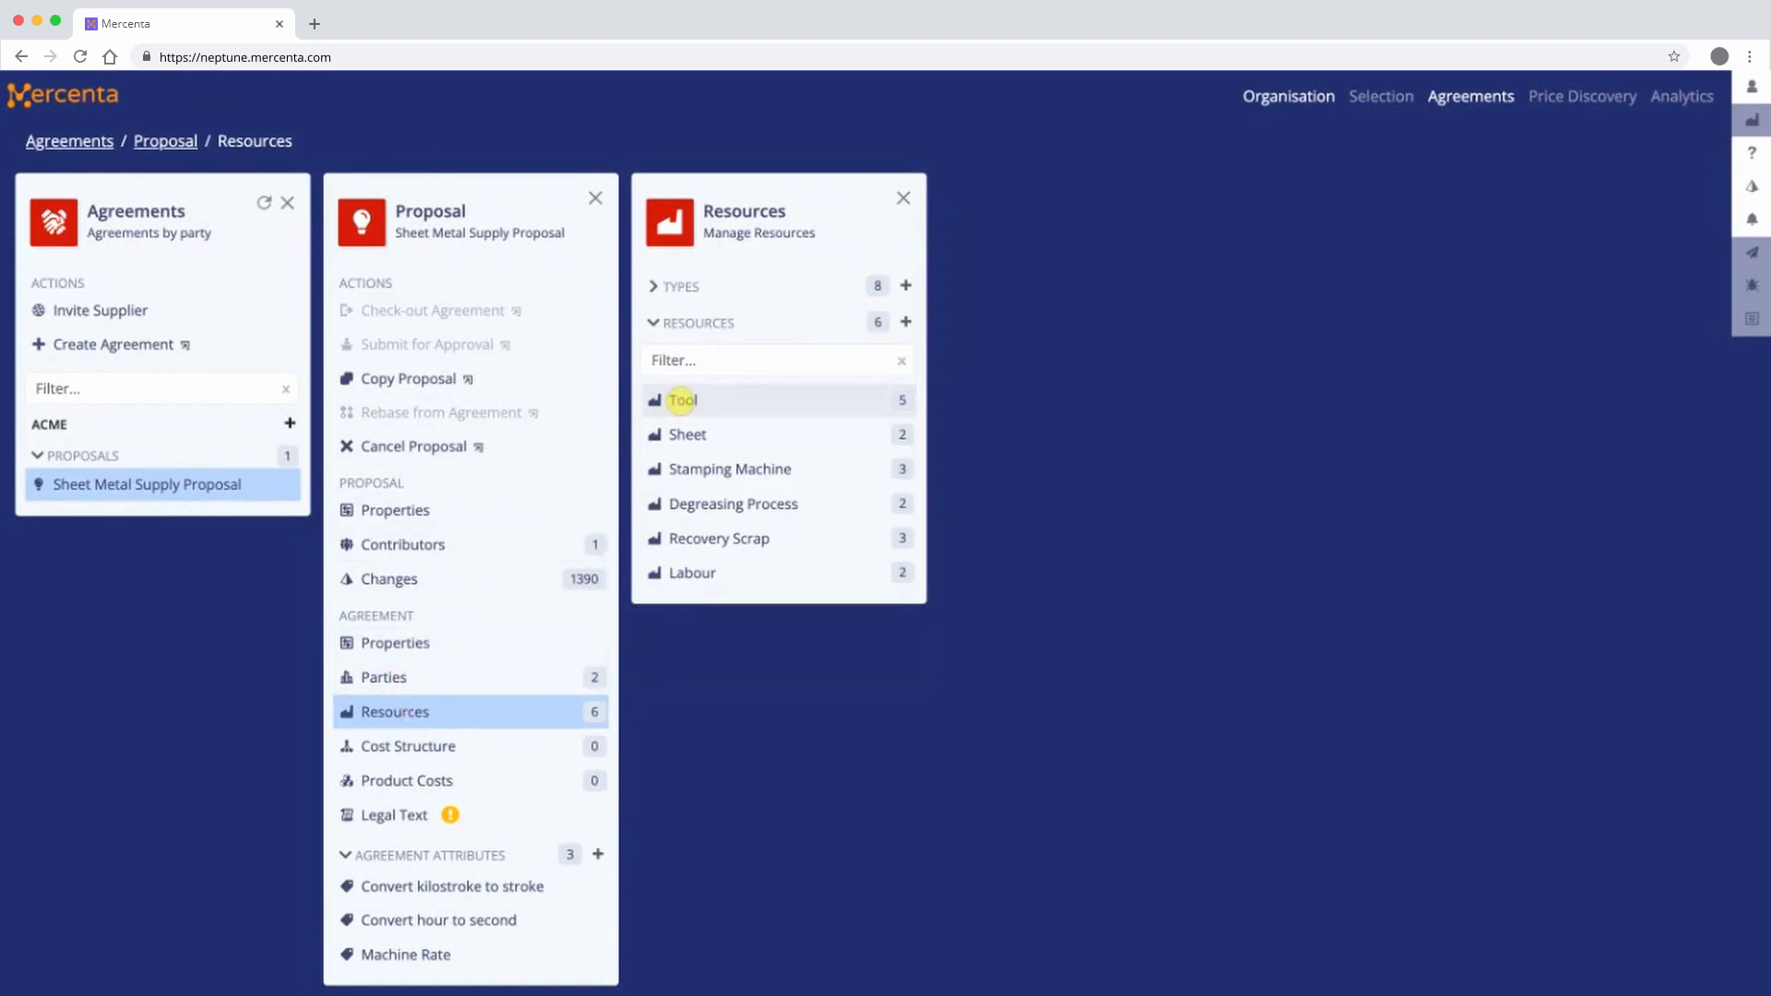
# - Review the attributes and items of the Tool, Sheet, Stamping Machine, Degreasing Process, Recovery Scrap and Labour resources
pyautogui.click(683, 400)
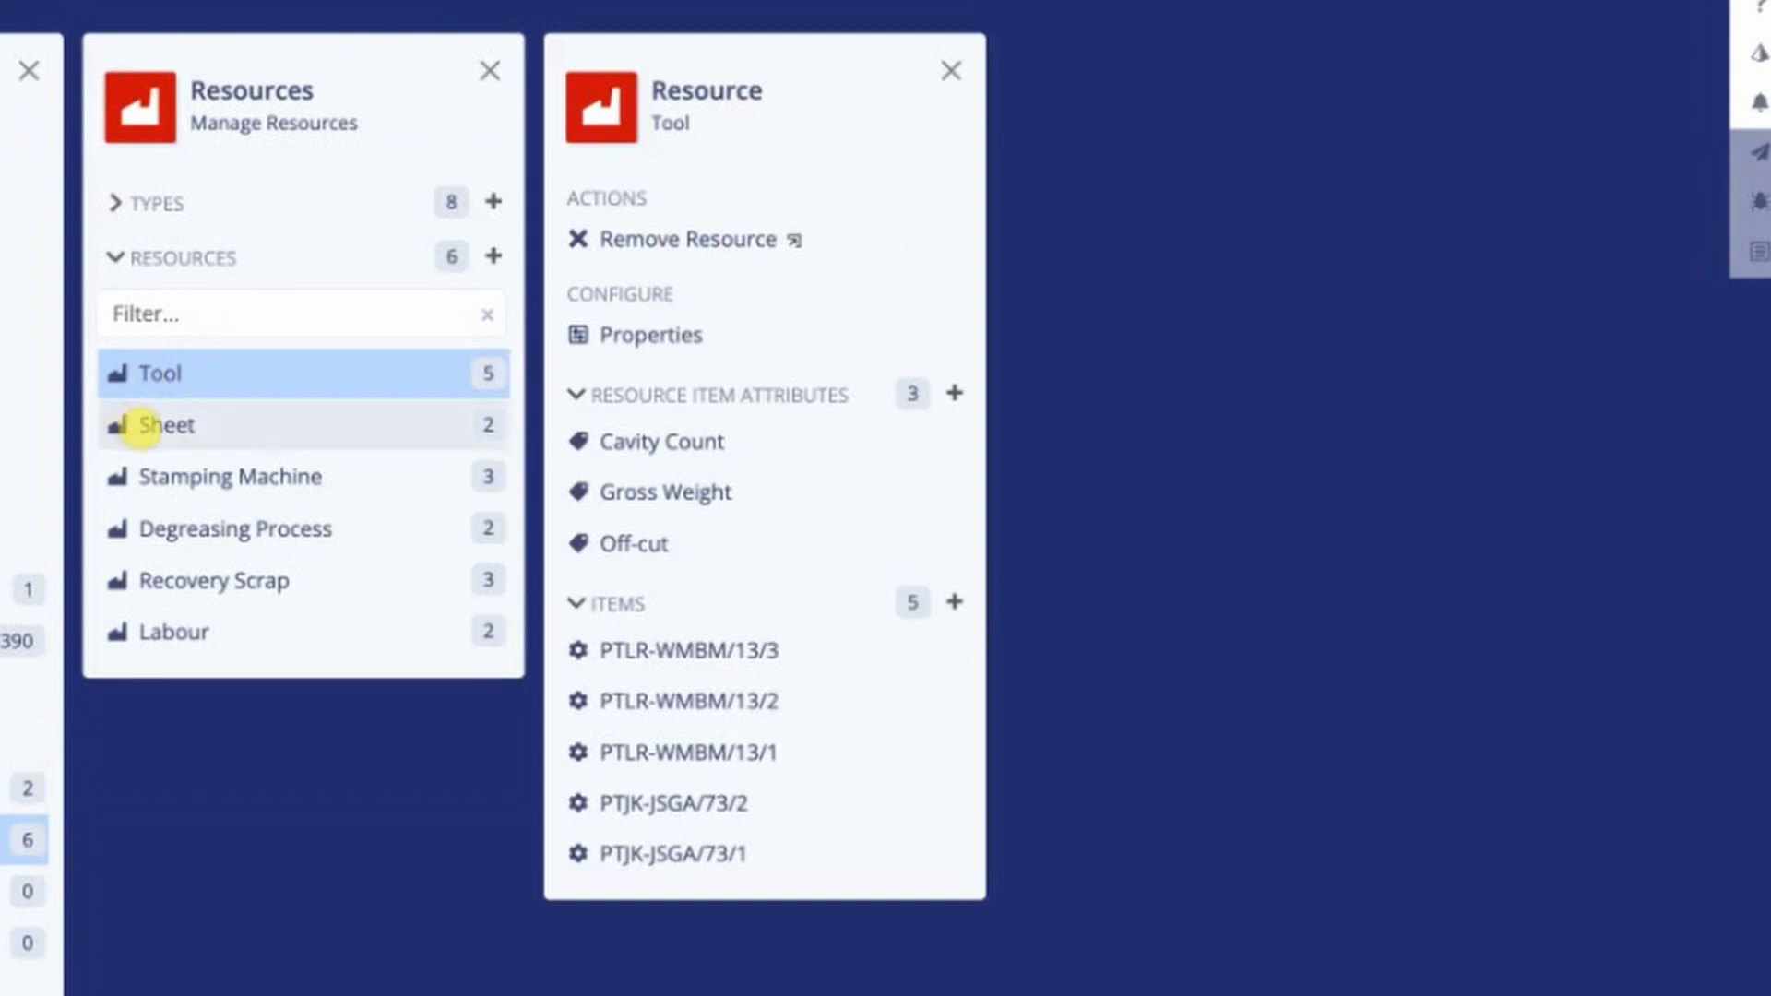
pyautogui.click(140, 428)
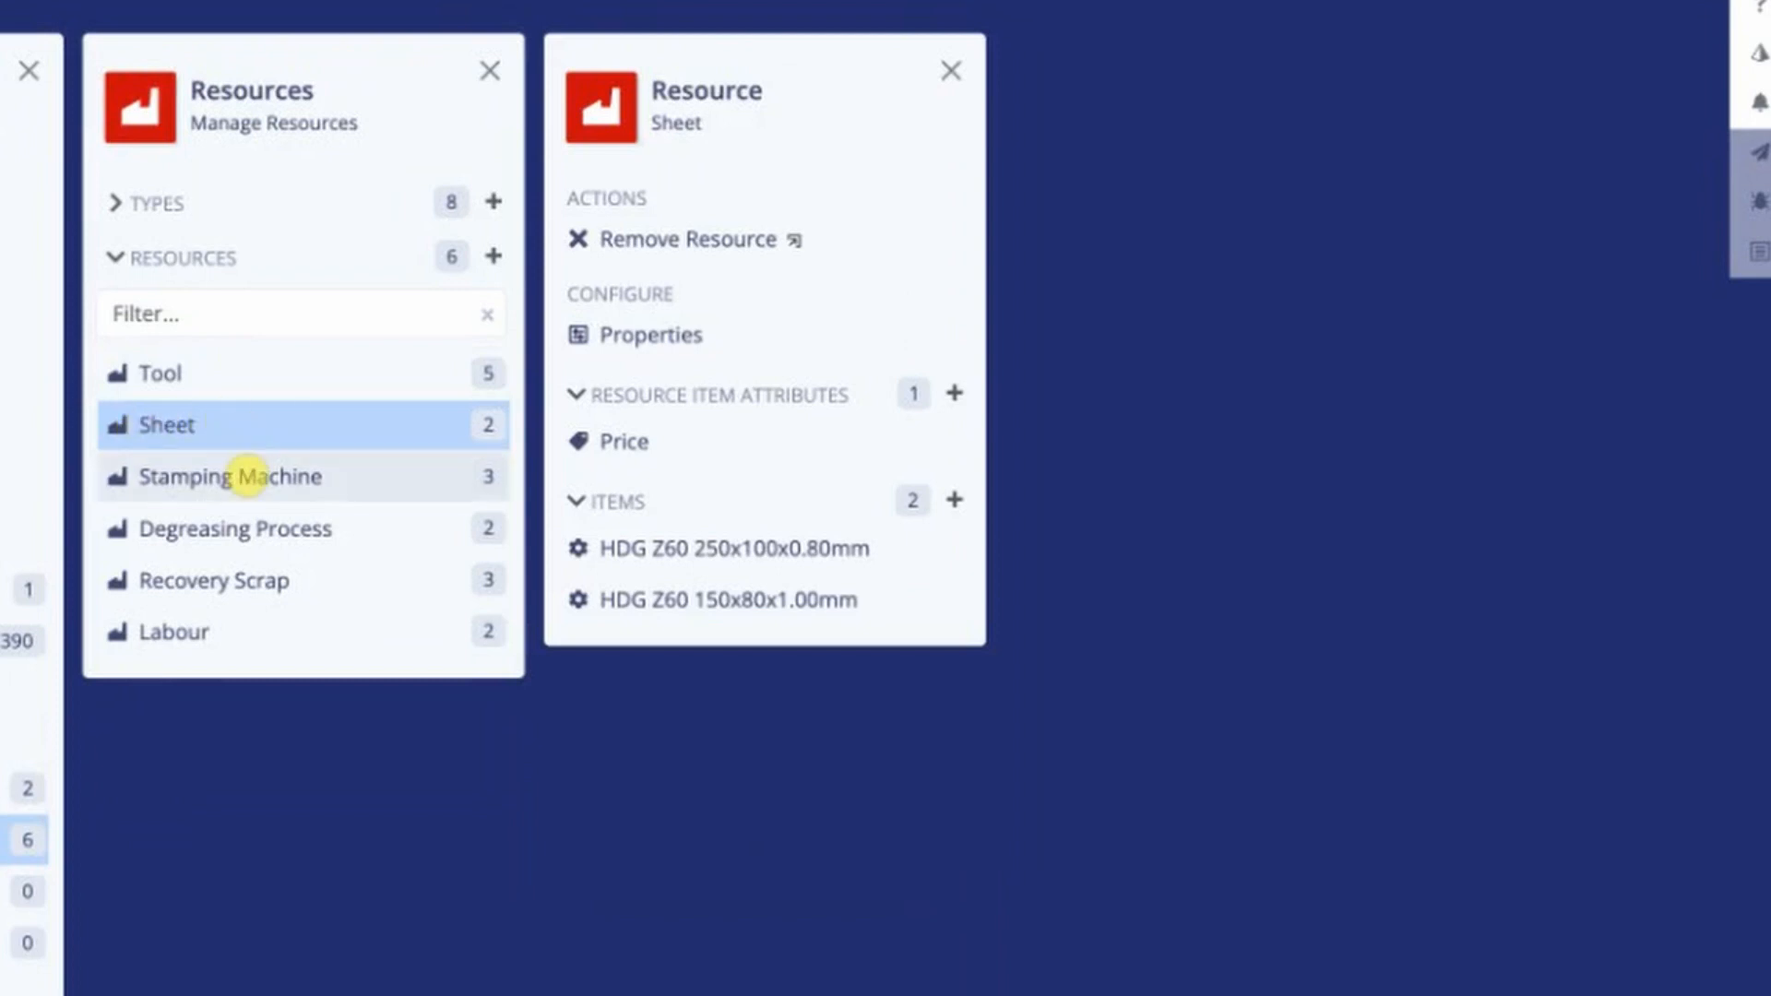
pyautogui.click(247, 476)
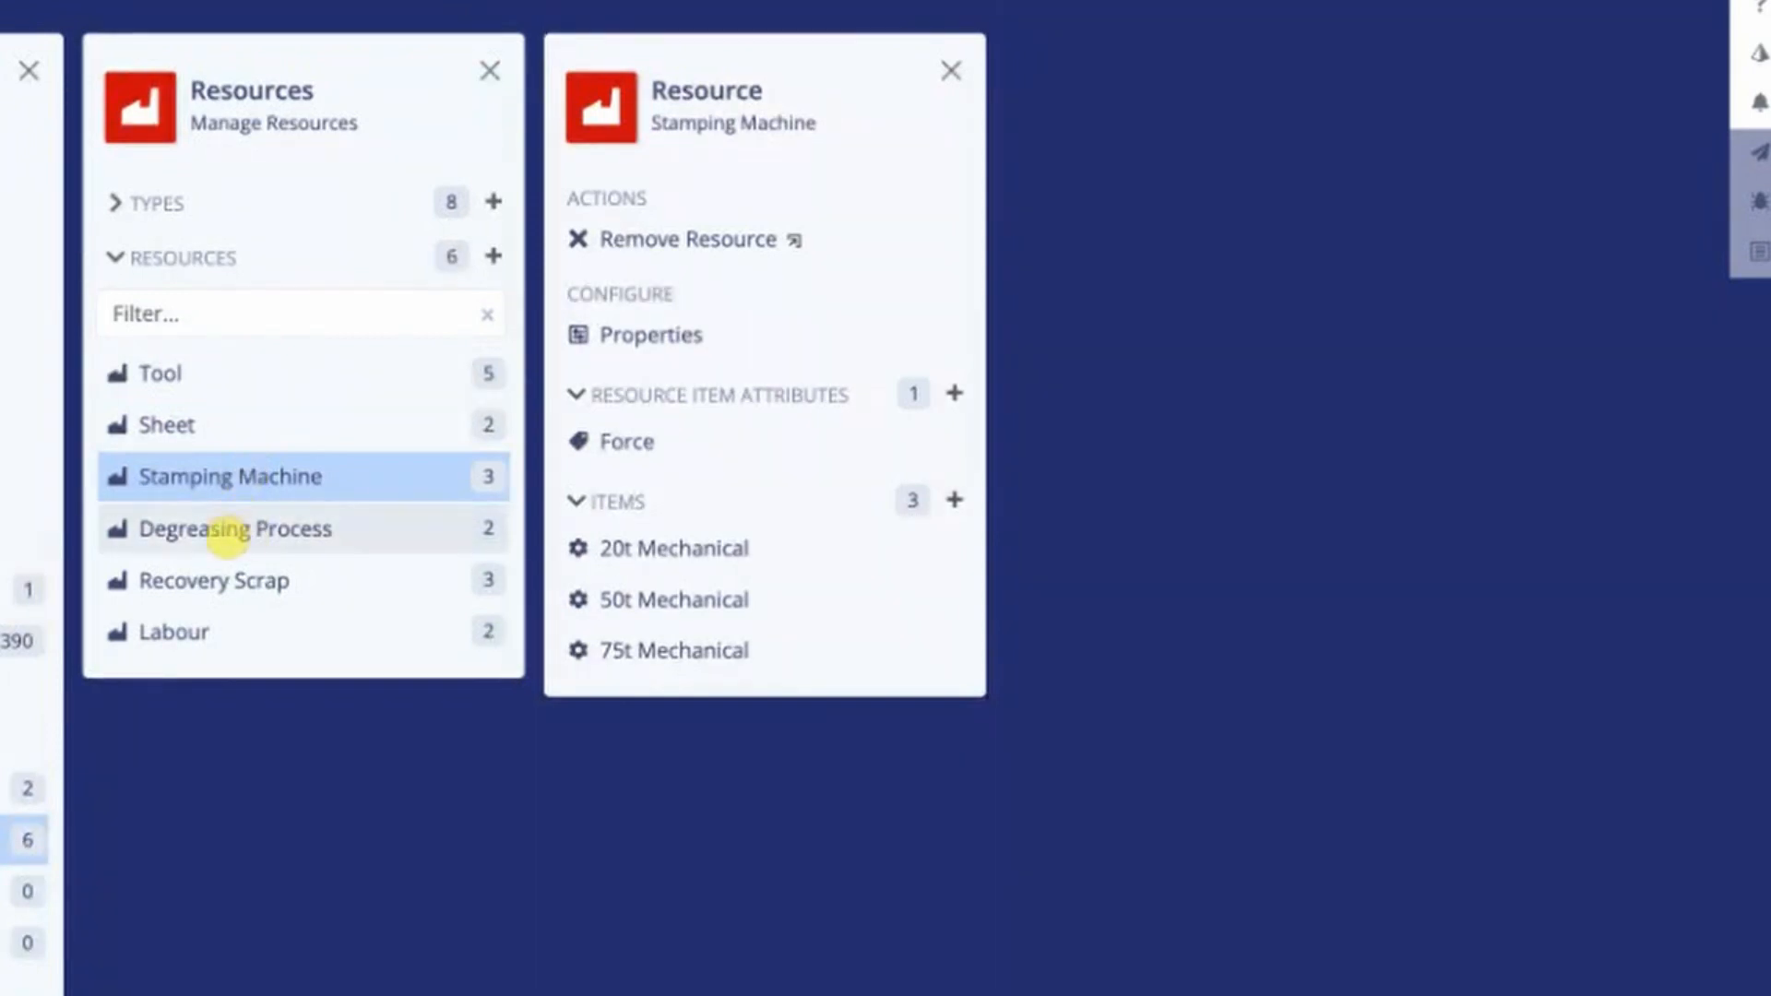
pyautogui.click(177, 531)
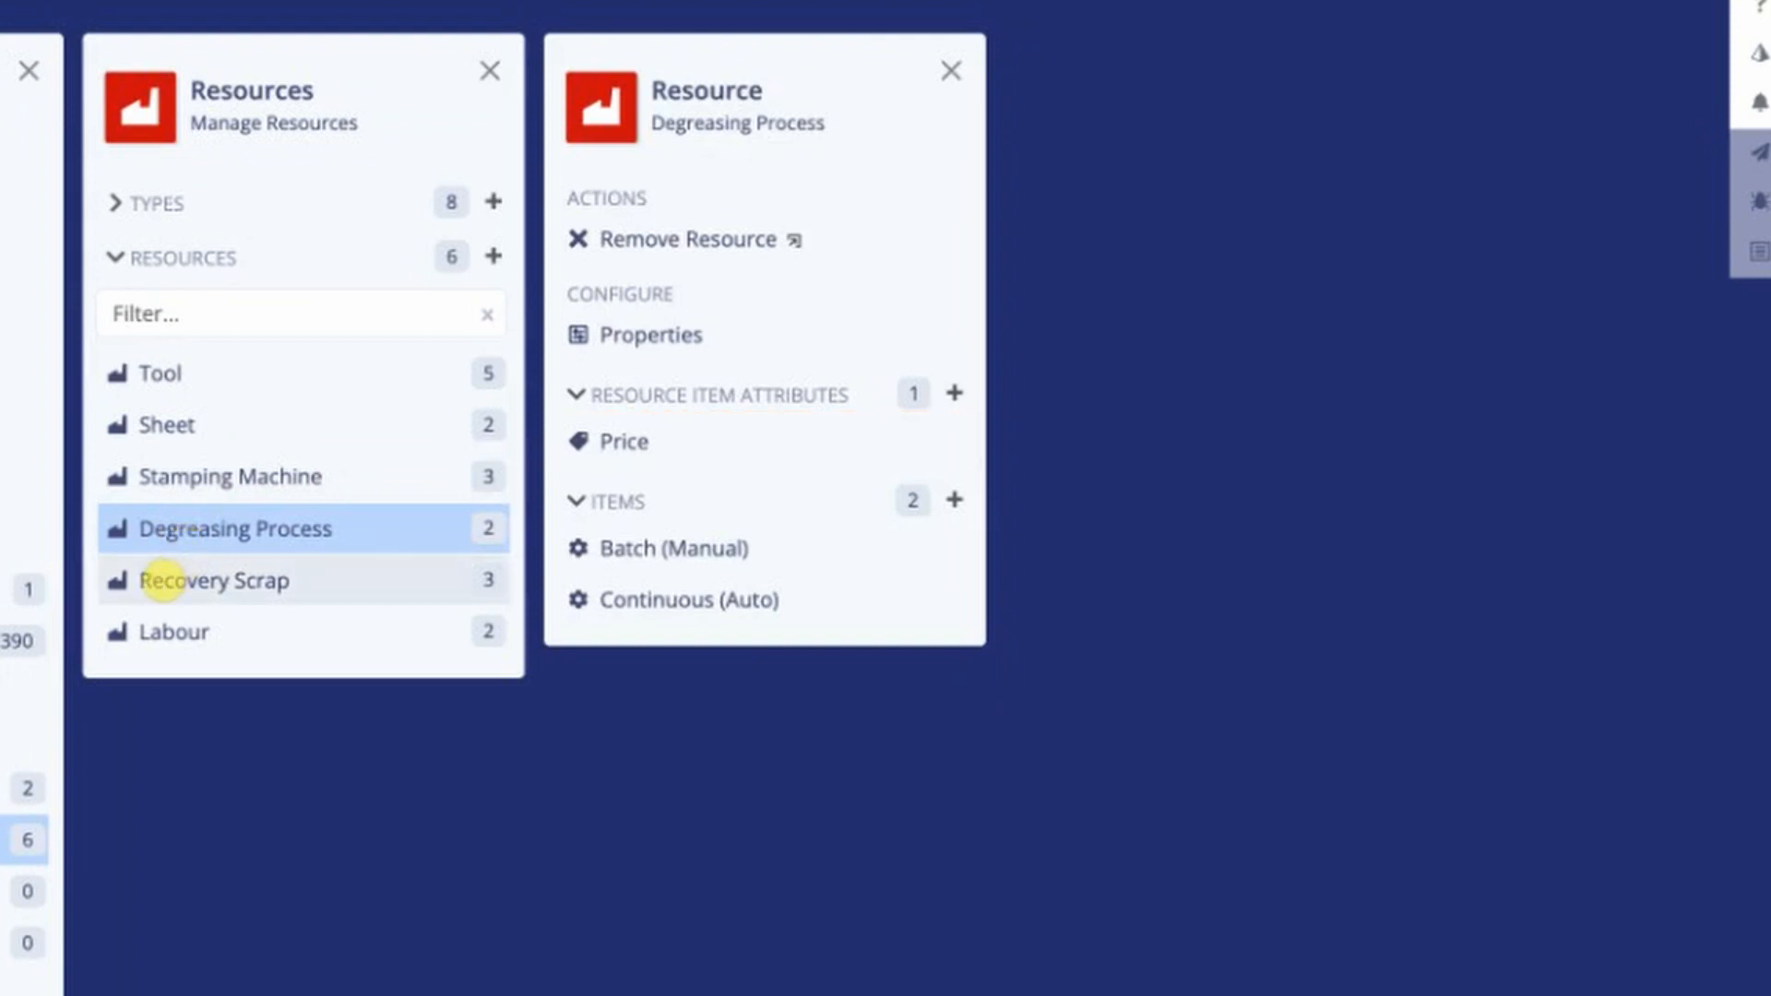
pyautogui.click(163, 580)
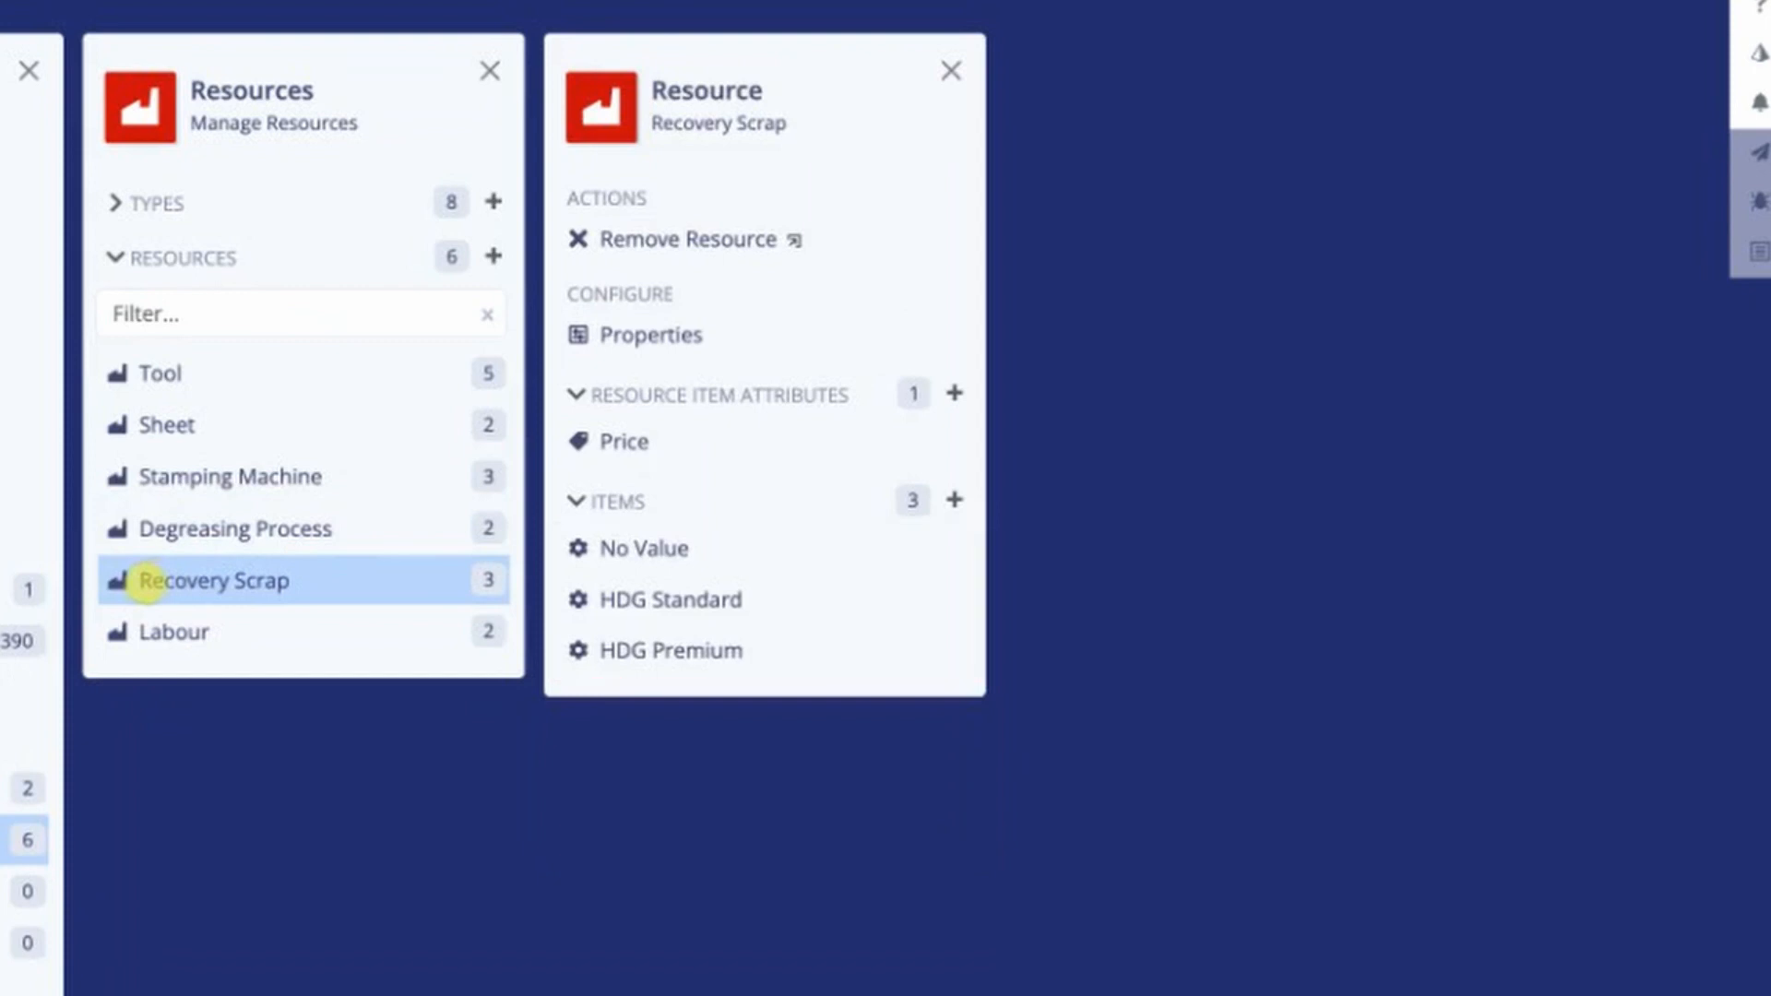
pyautogui.click(164, 631)
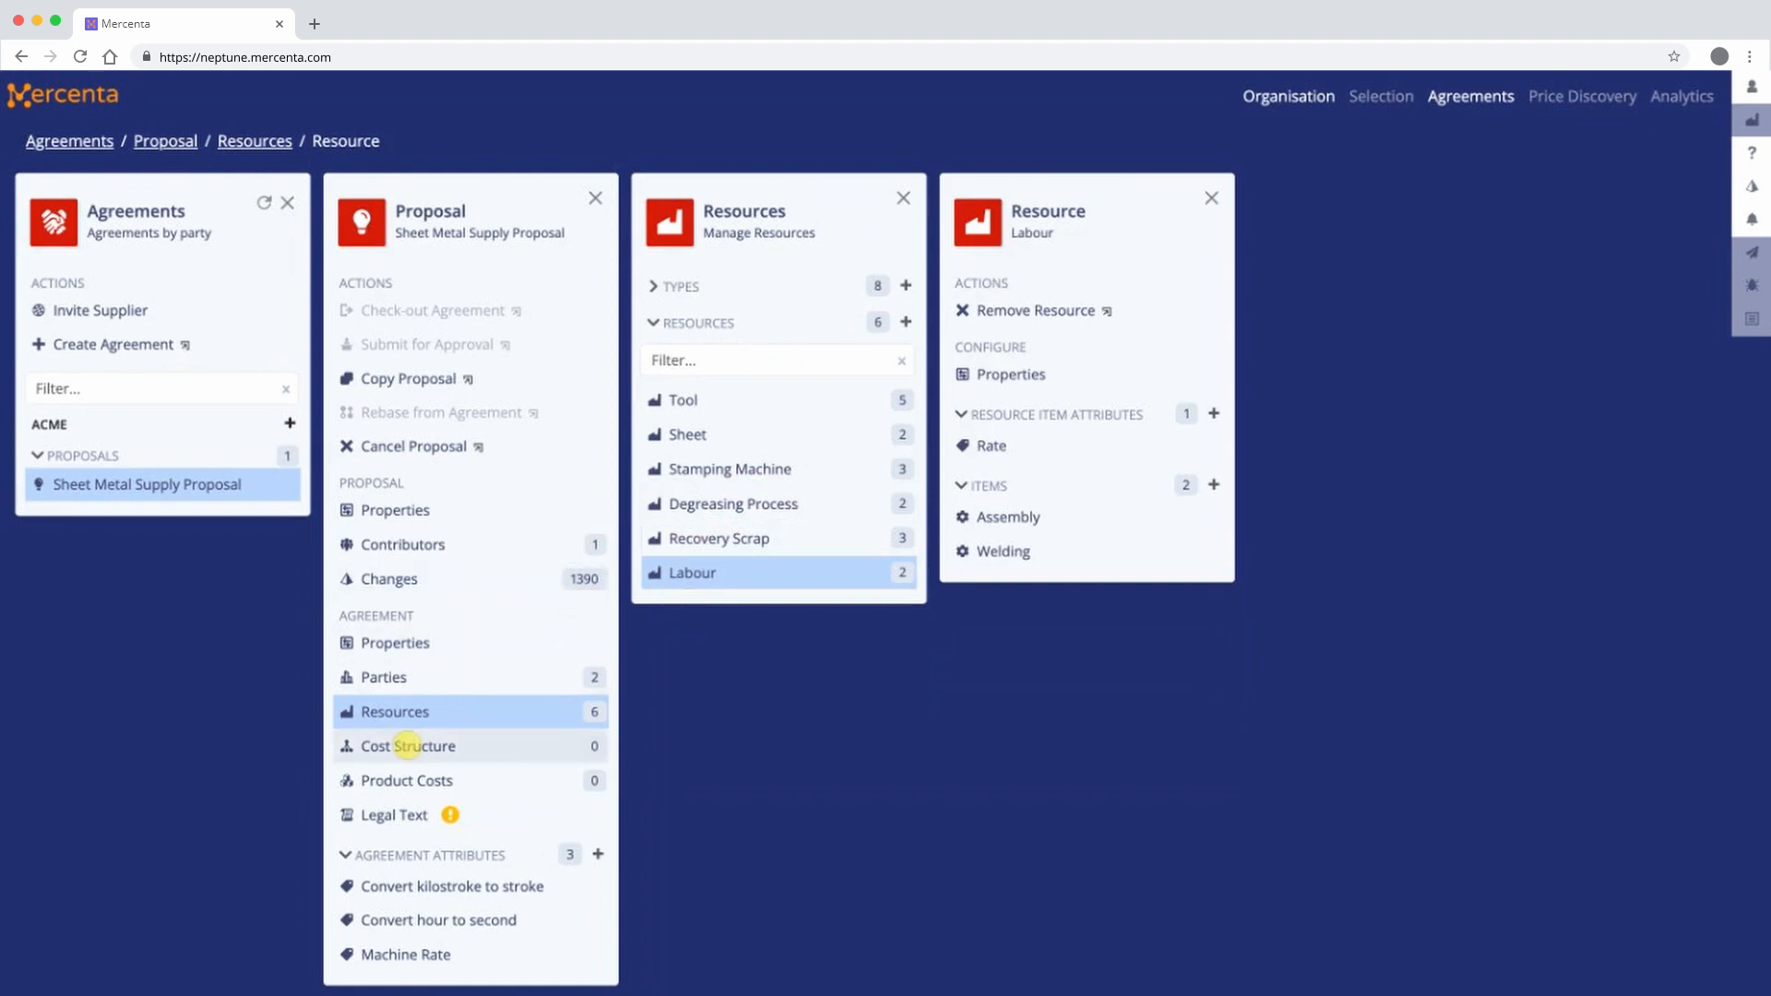
# - Create a cost item named "Stamping" without a parent in the proposal's cost structure
pyautogui.click(407, 747)
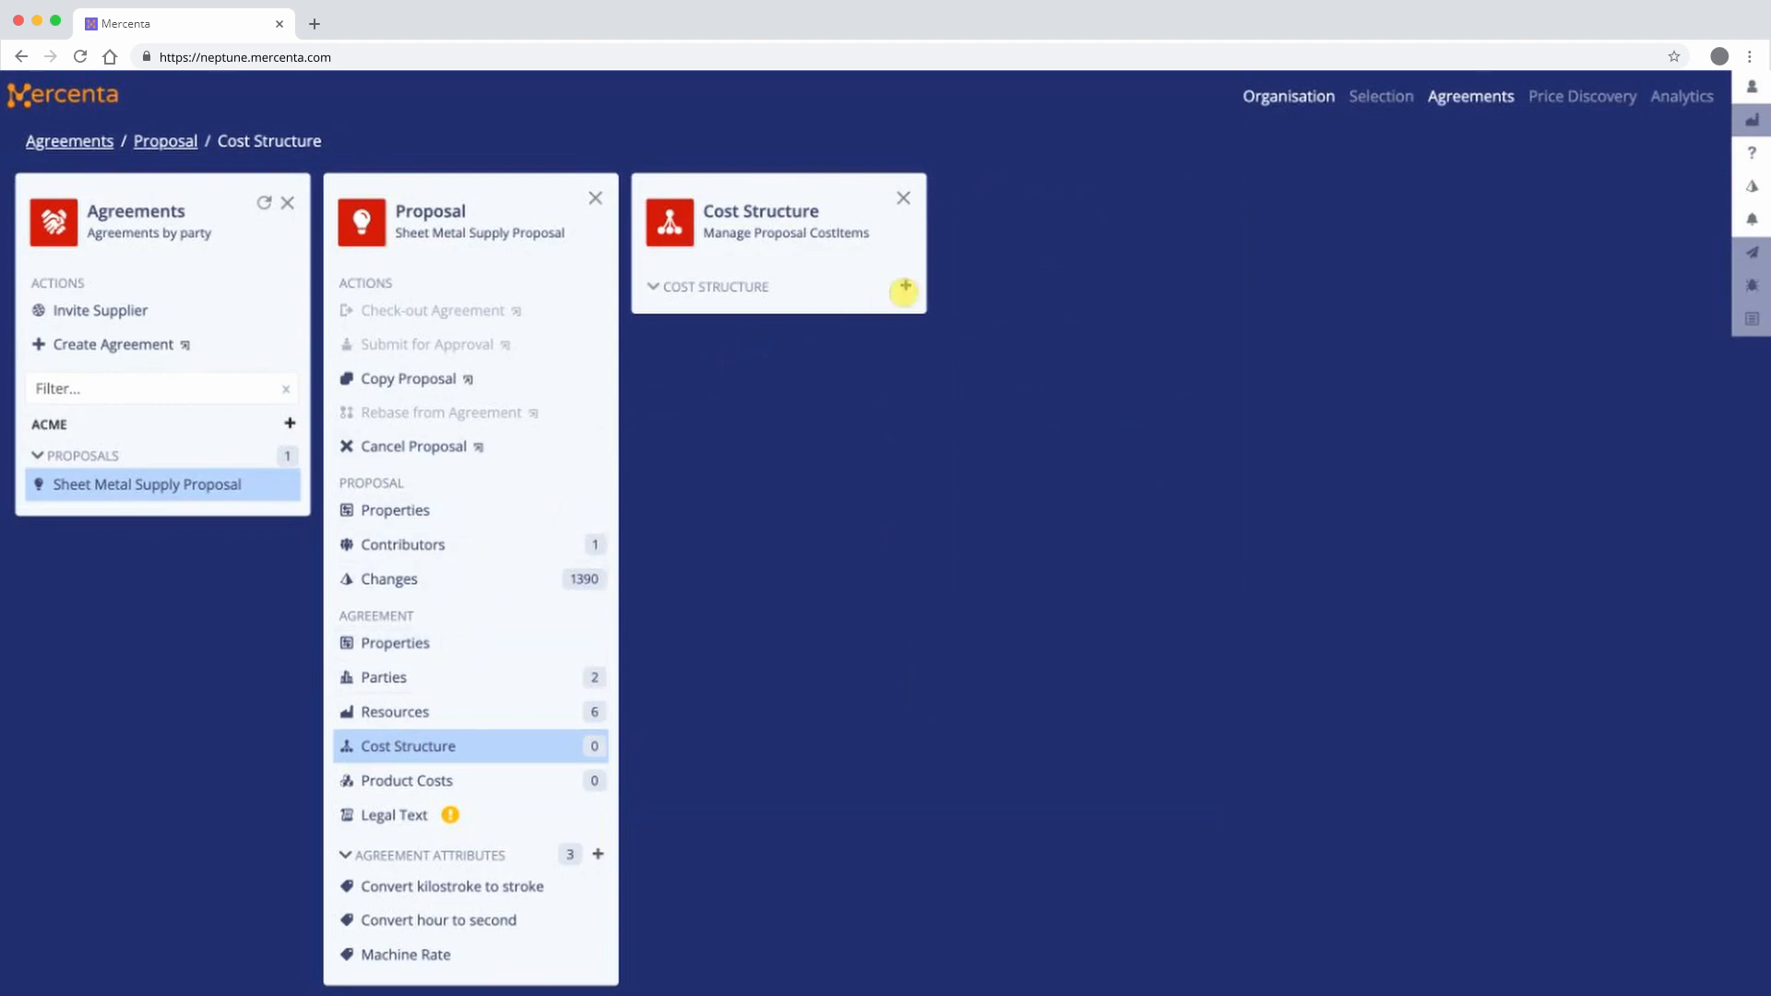
pyautogui.click(905, 288)
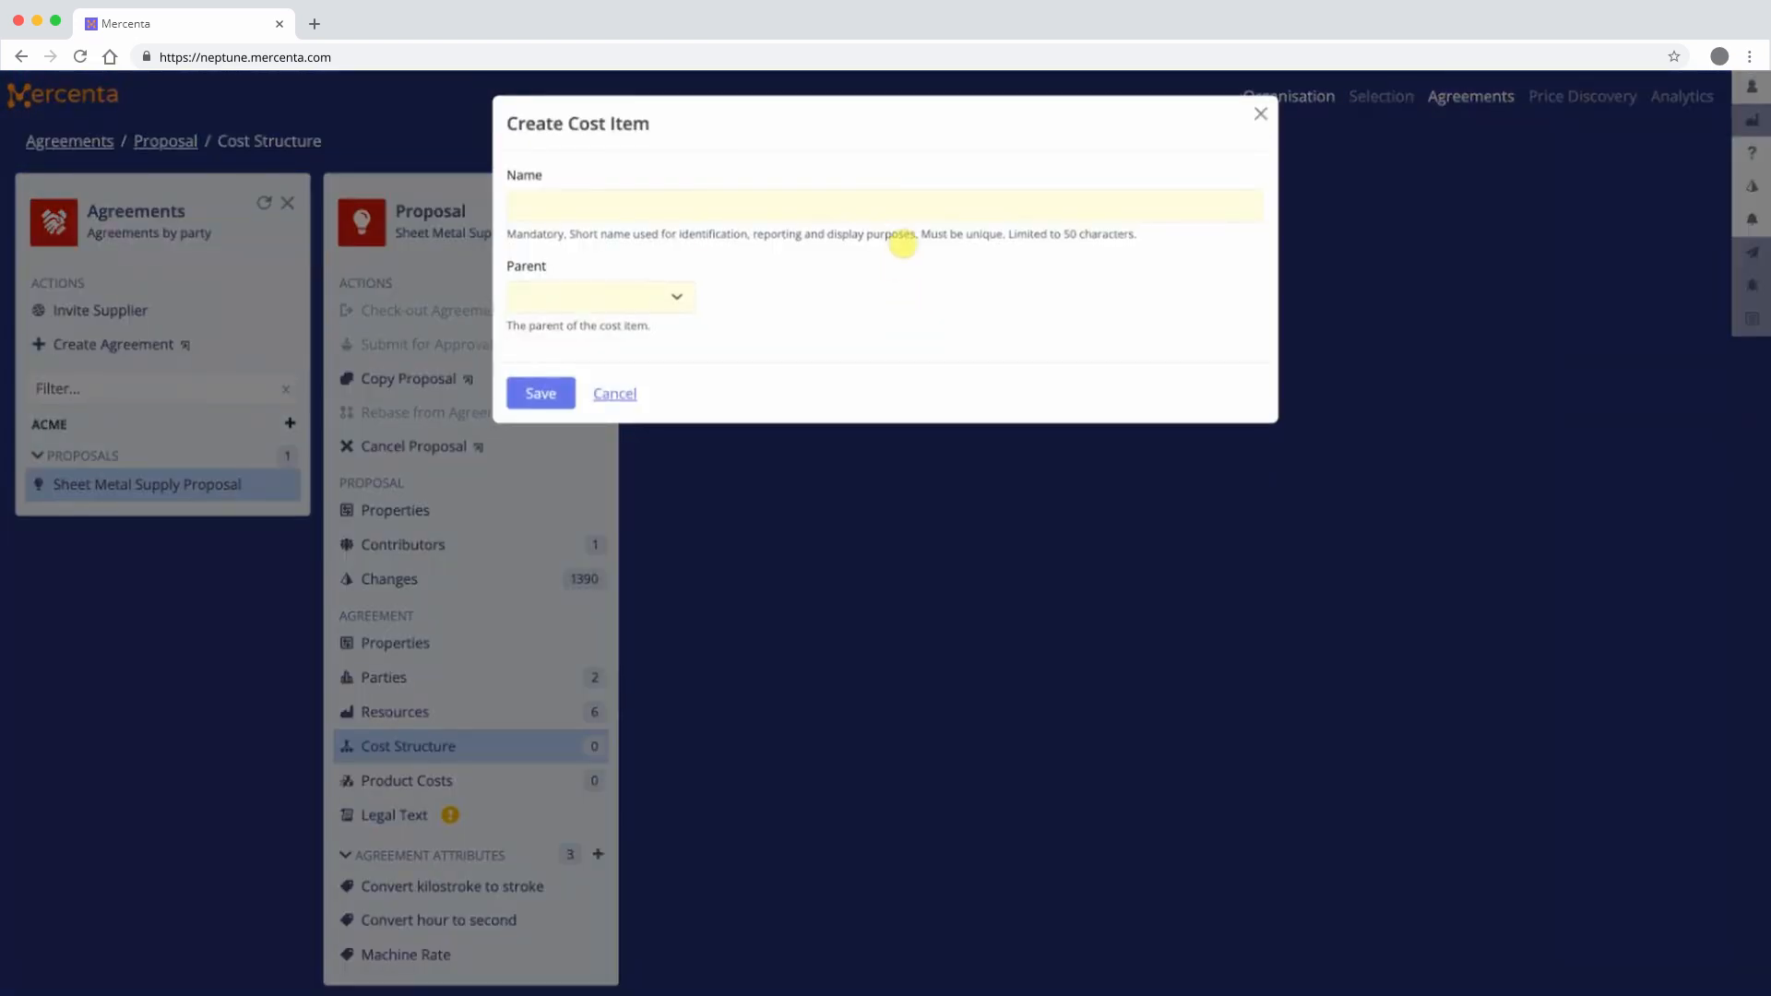
pyautogui.click(966, 218)
pyautogui.write('Stamping')
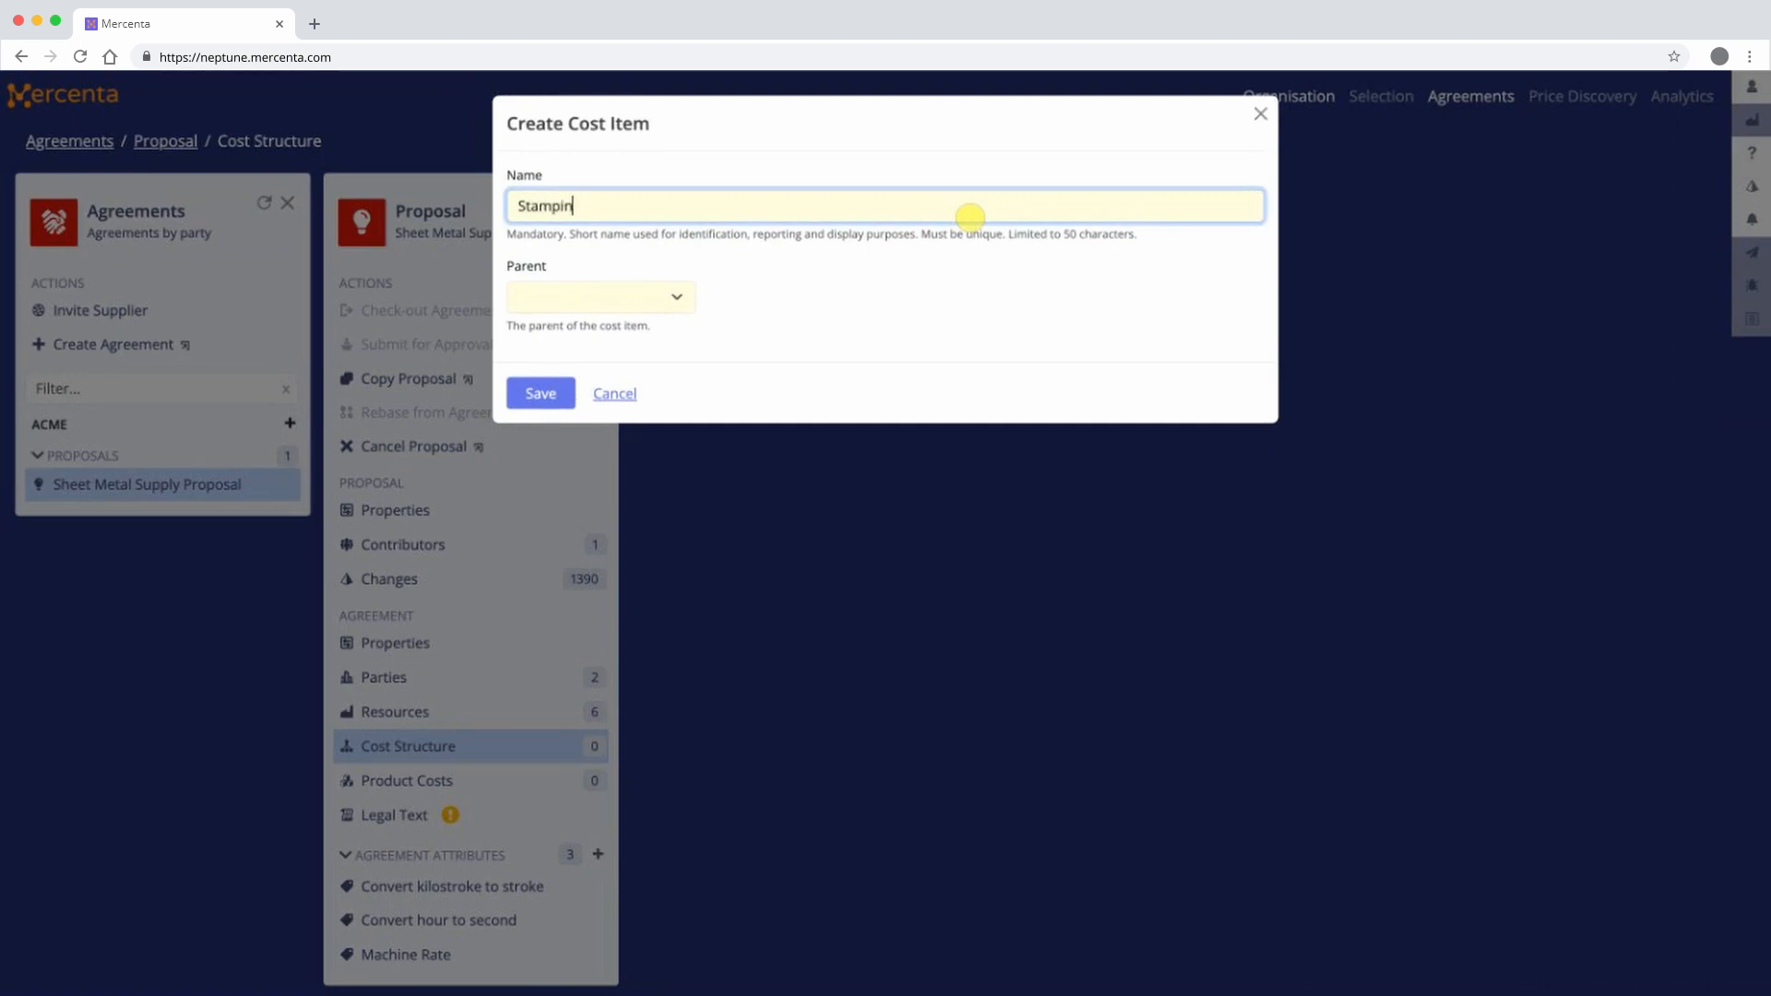
pyautogui.click(576, 379)
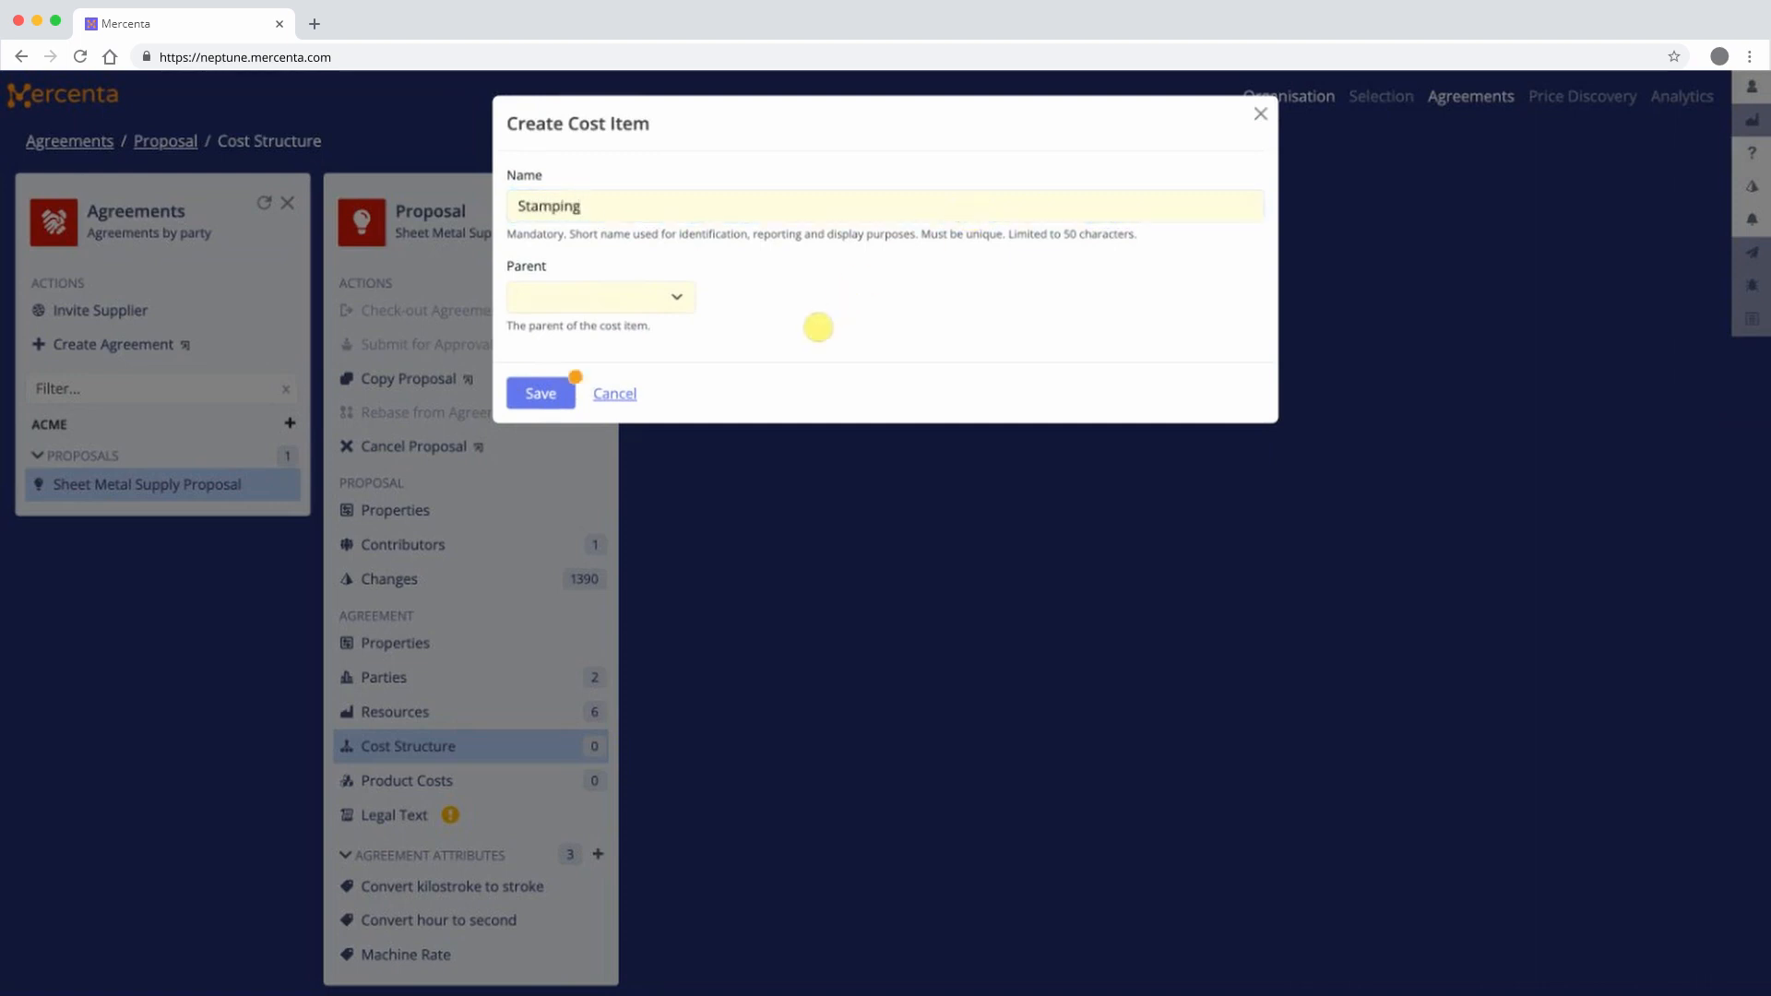
pyautogui.click(539, 397)
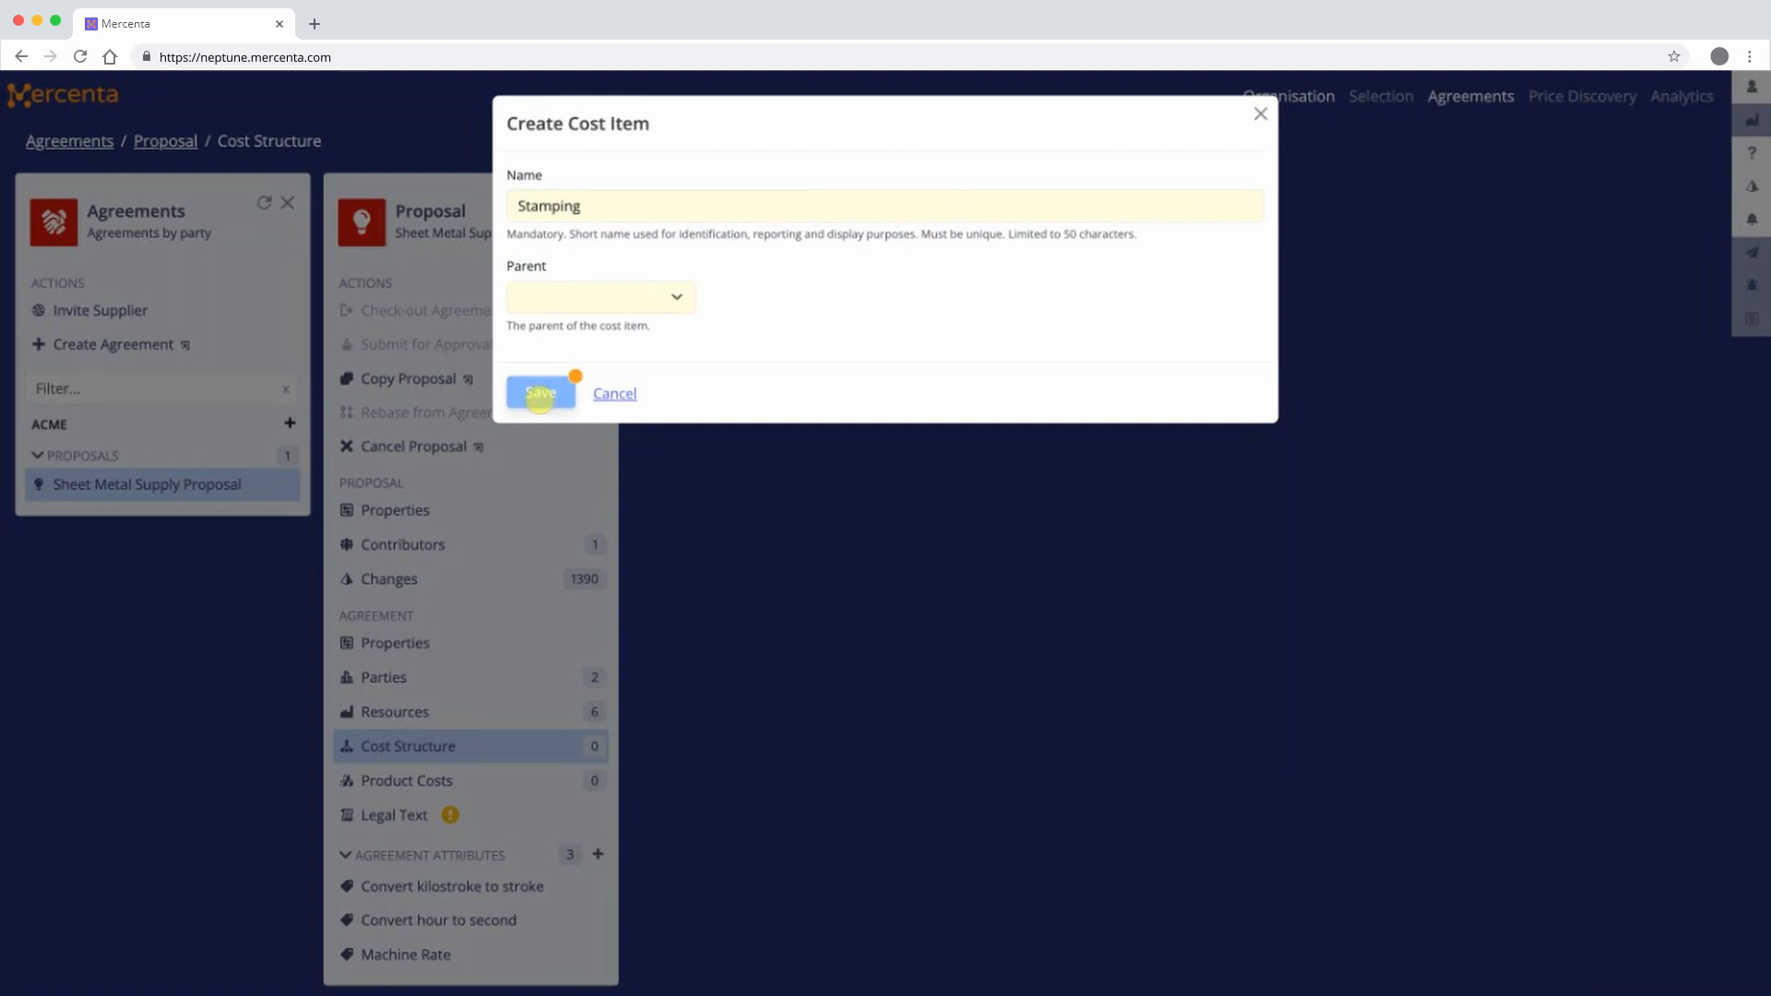
pyautogui.click(540, 395)
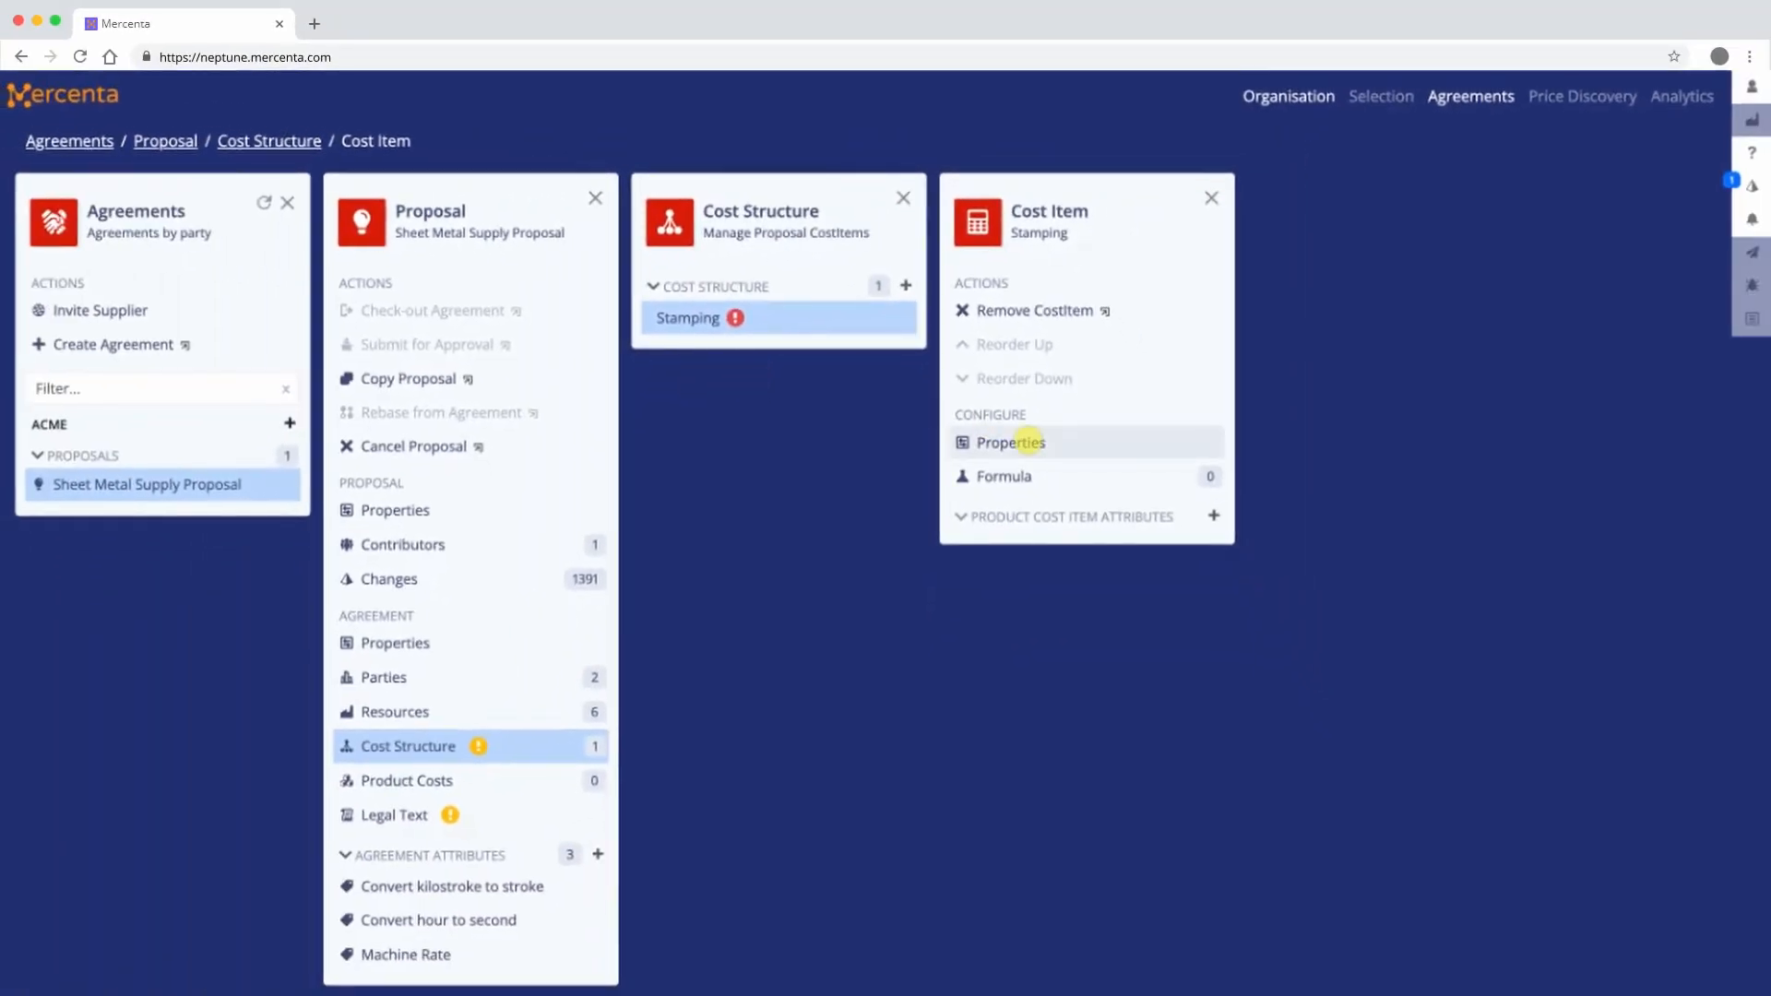
# - Describe the Stamping cost item as "Processing cost for a single part which includes all stamping steps." and save it as mandatory
pyautogui.click(1010, 441)
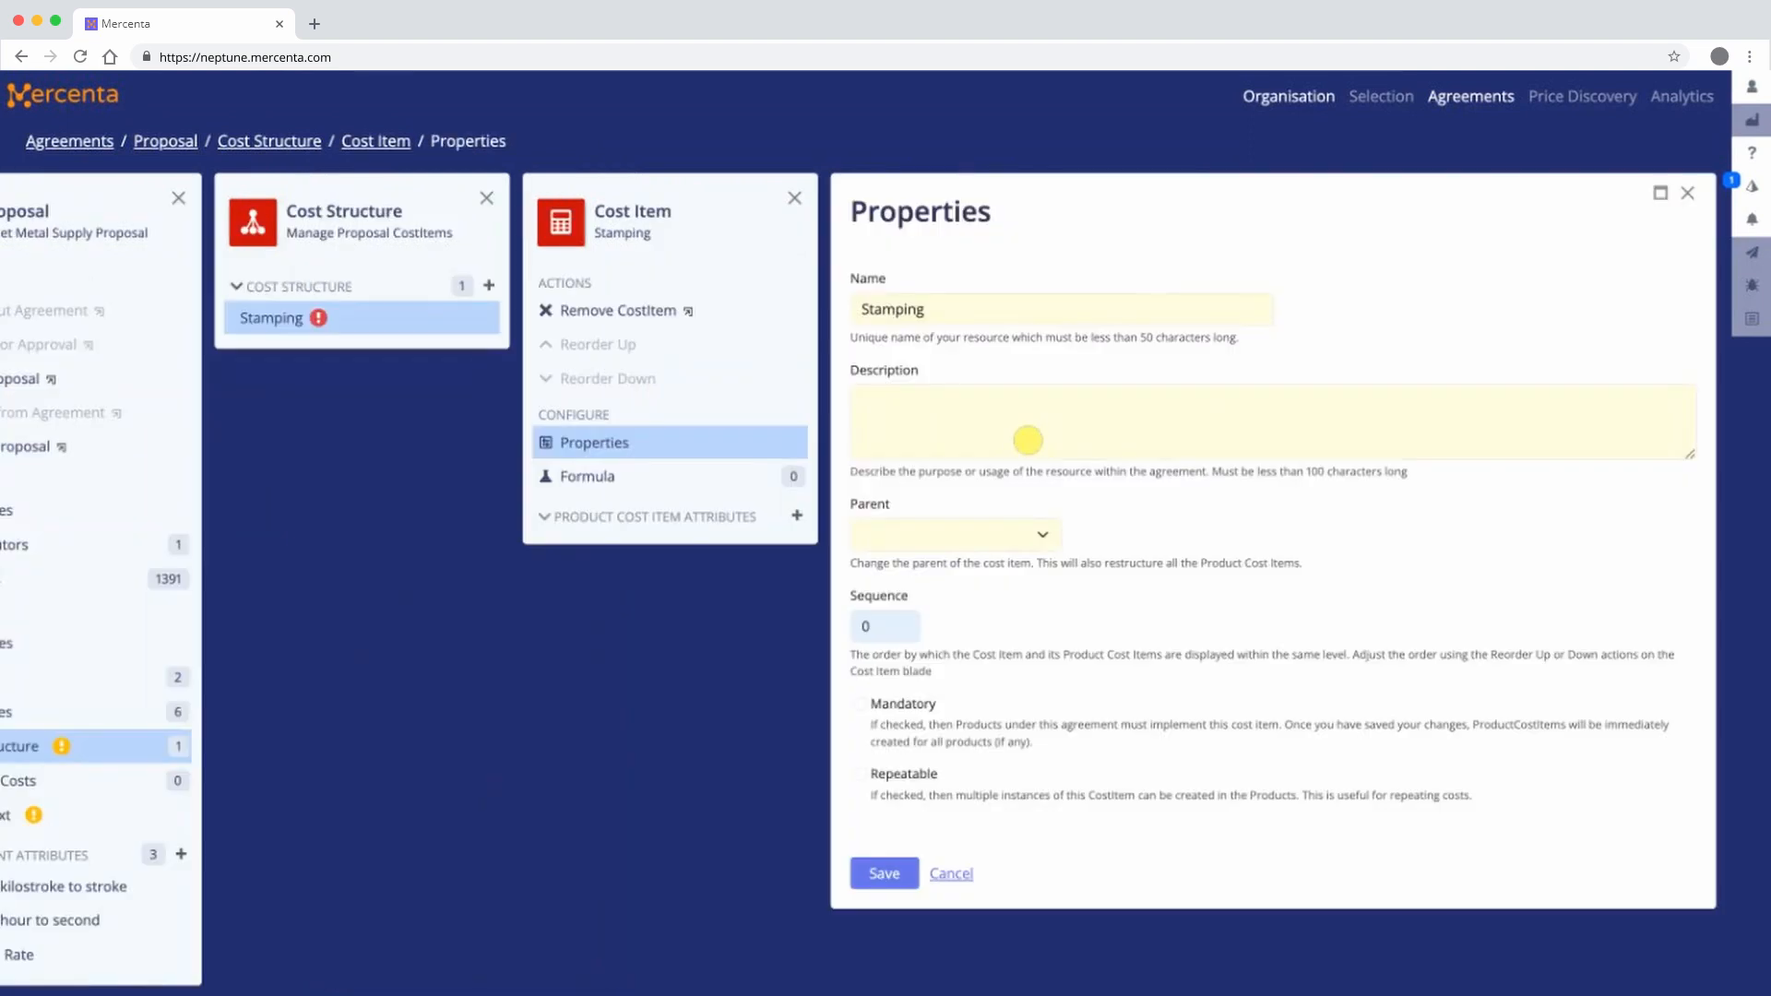
pyautogui.click(1028, 440)
pyautogui.write('Proce')
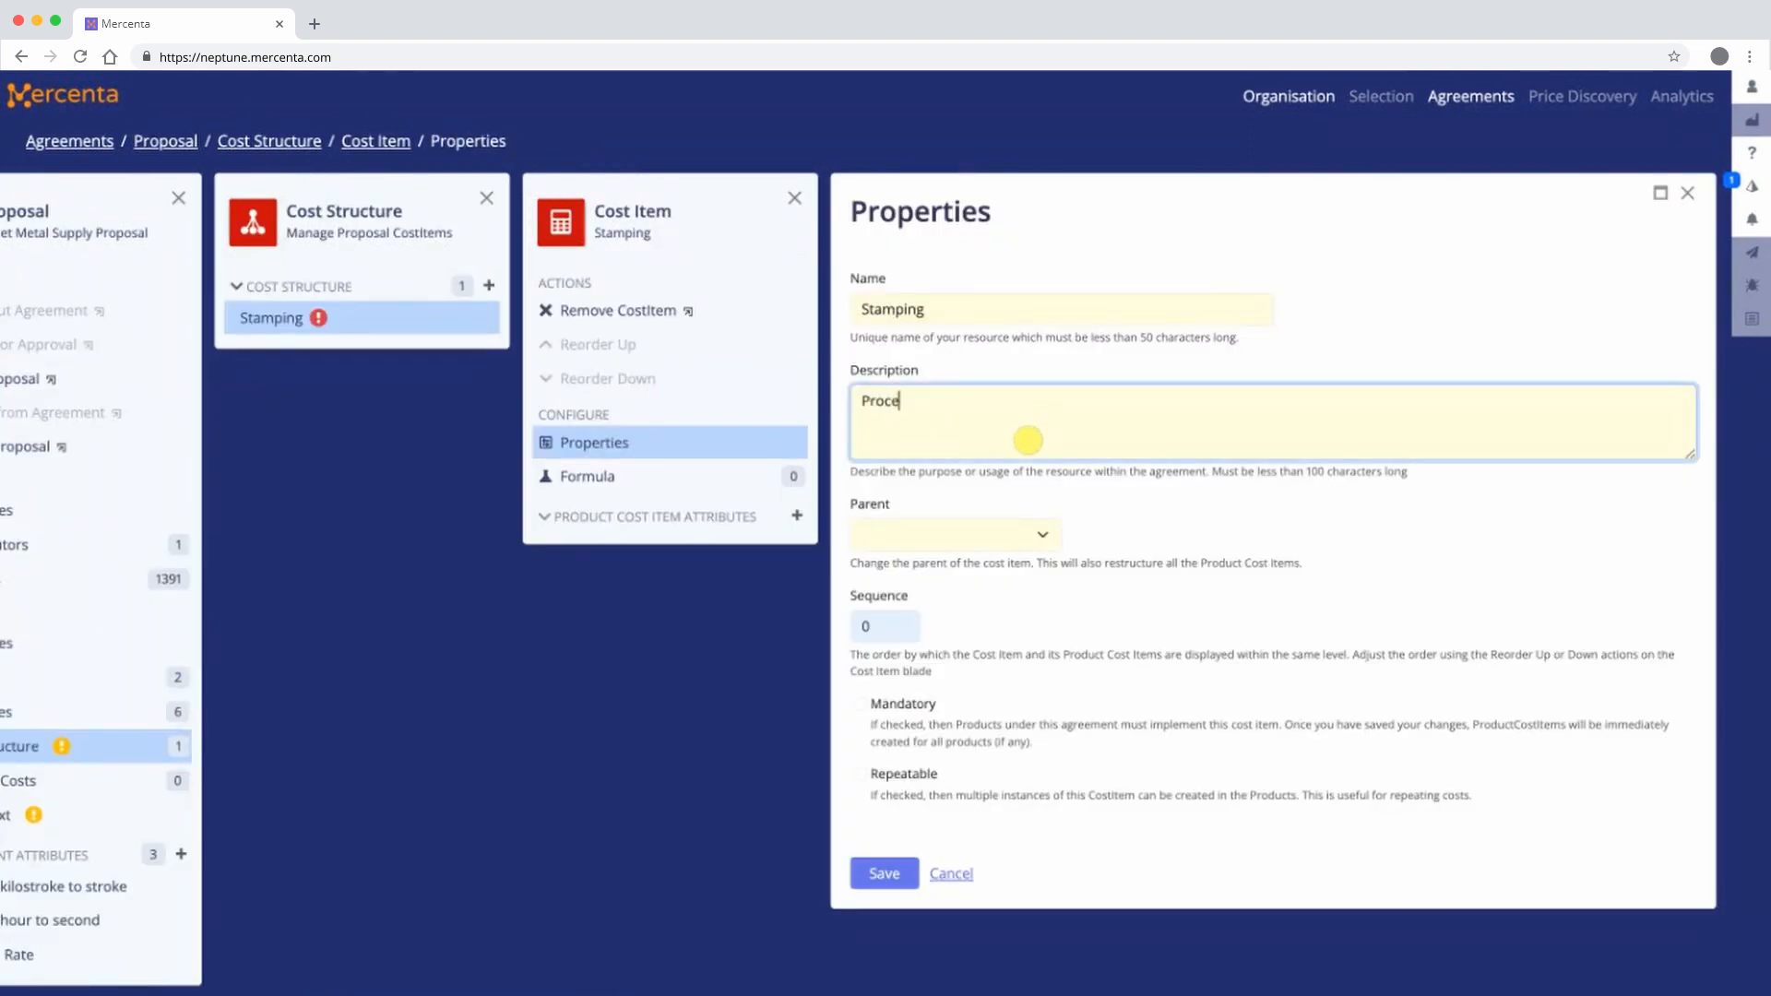
pyautogui.write('ssing cost for a single')
pyautogui.write(' part which ')
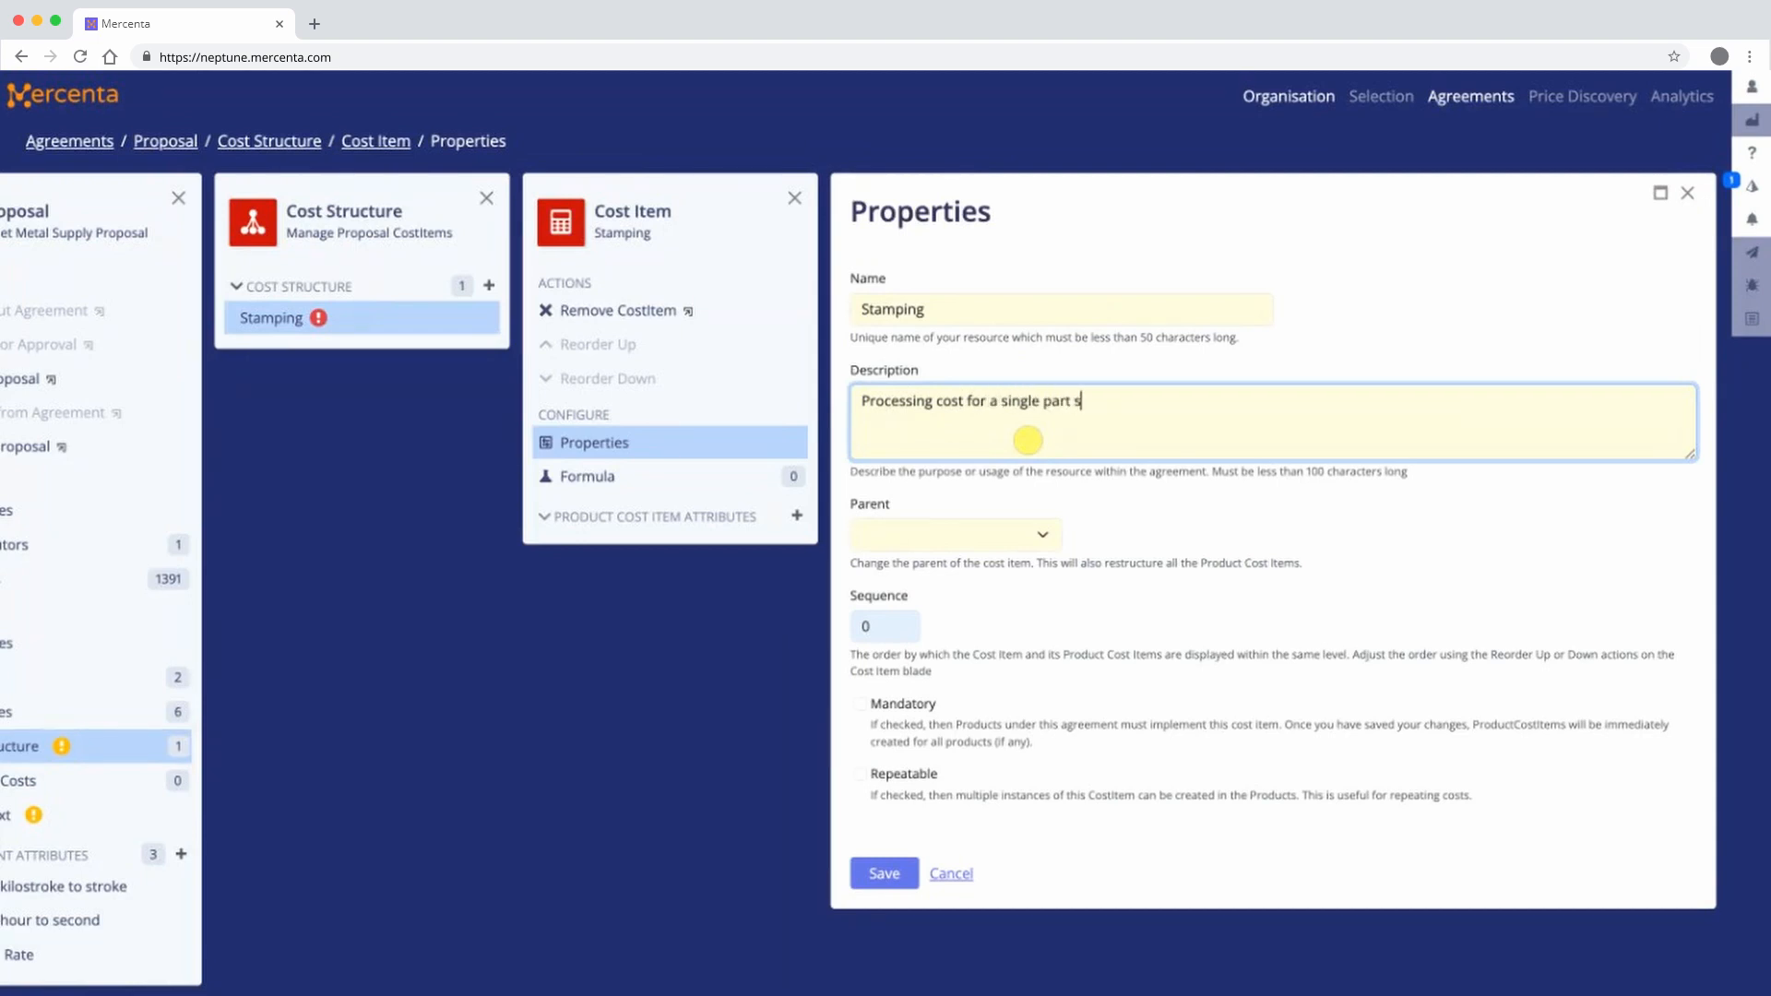
pyautogui.write('includes all stamping steps.')
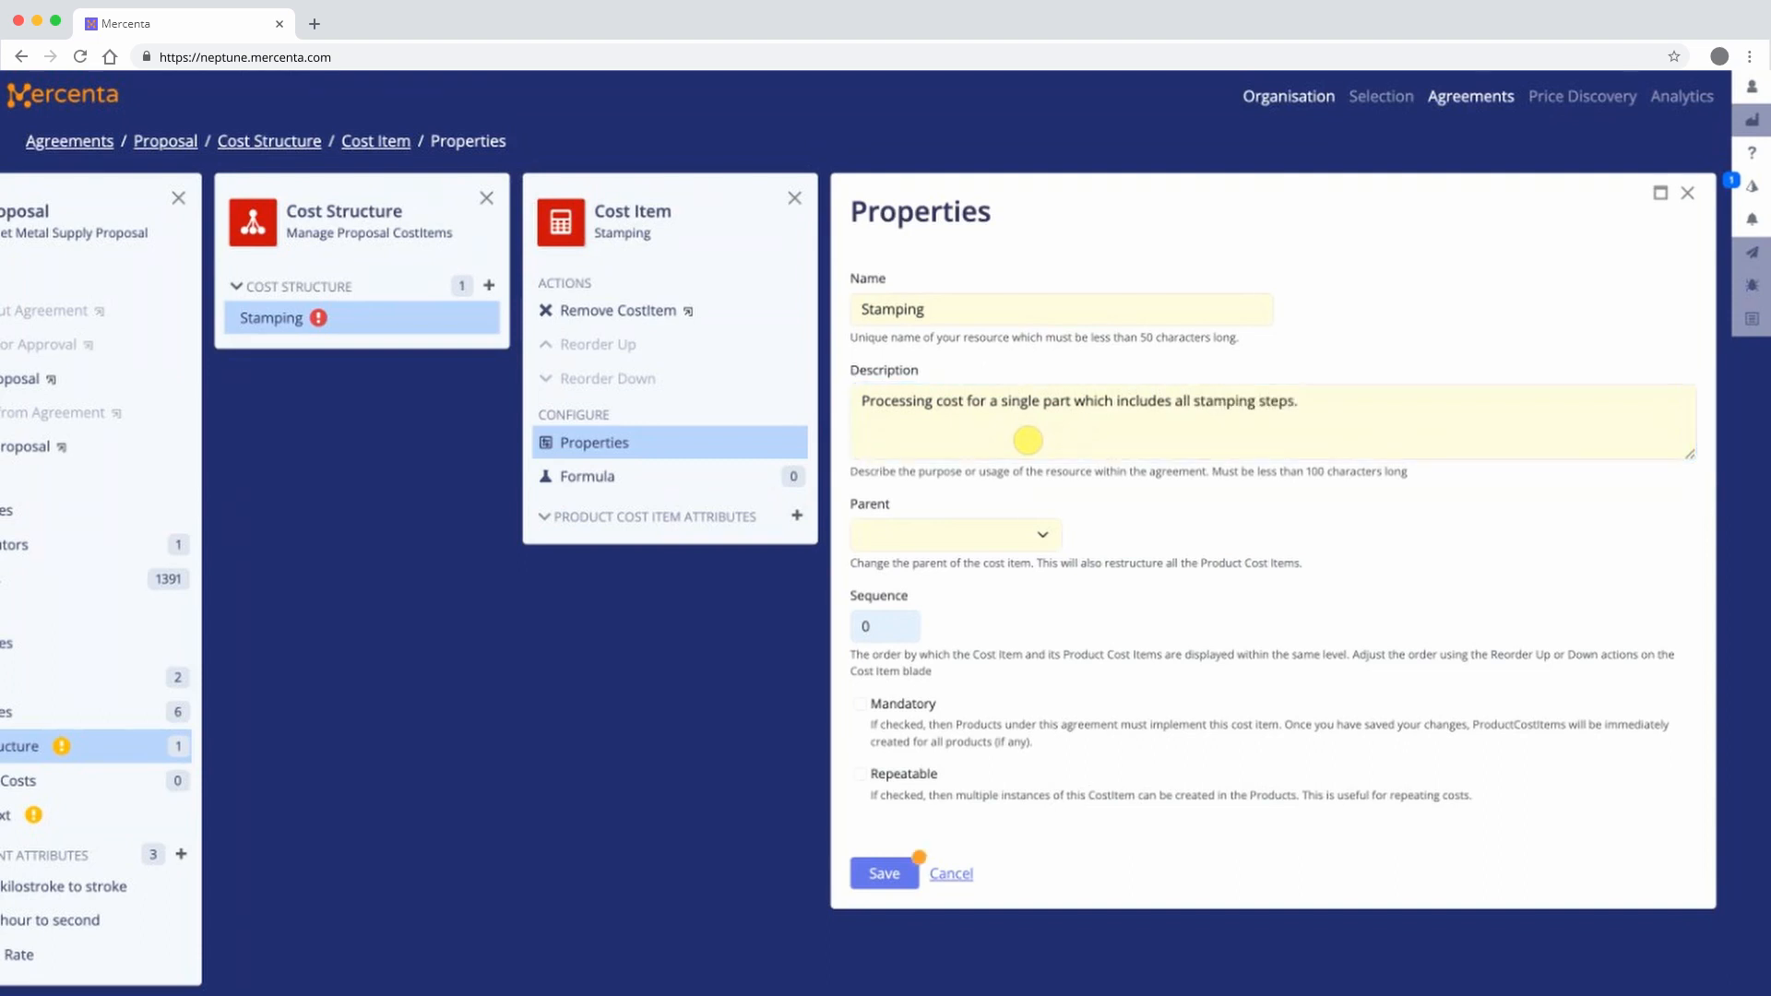
pyautogui.click(862, 704)
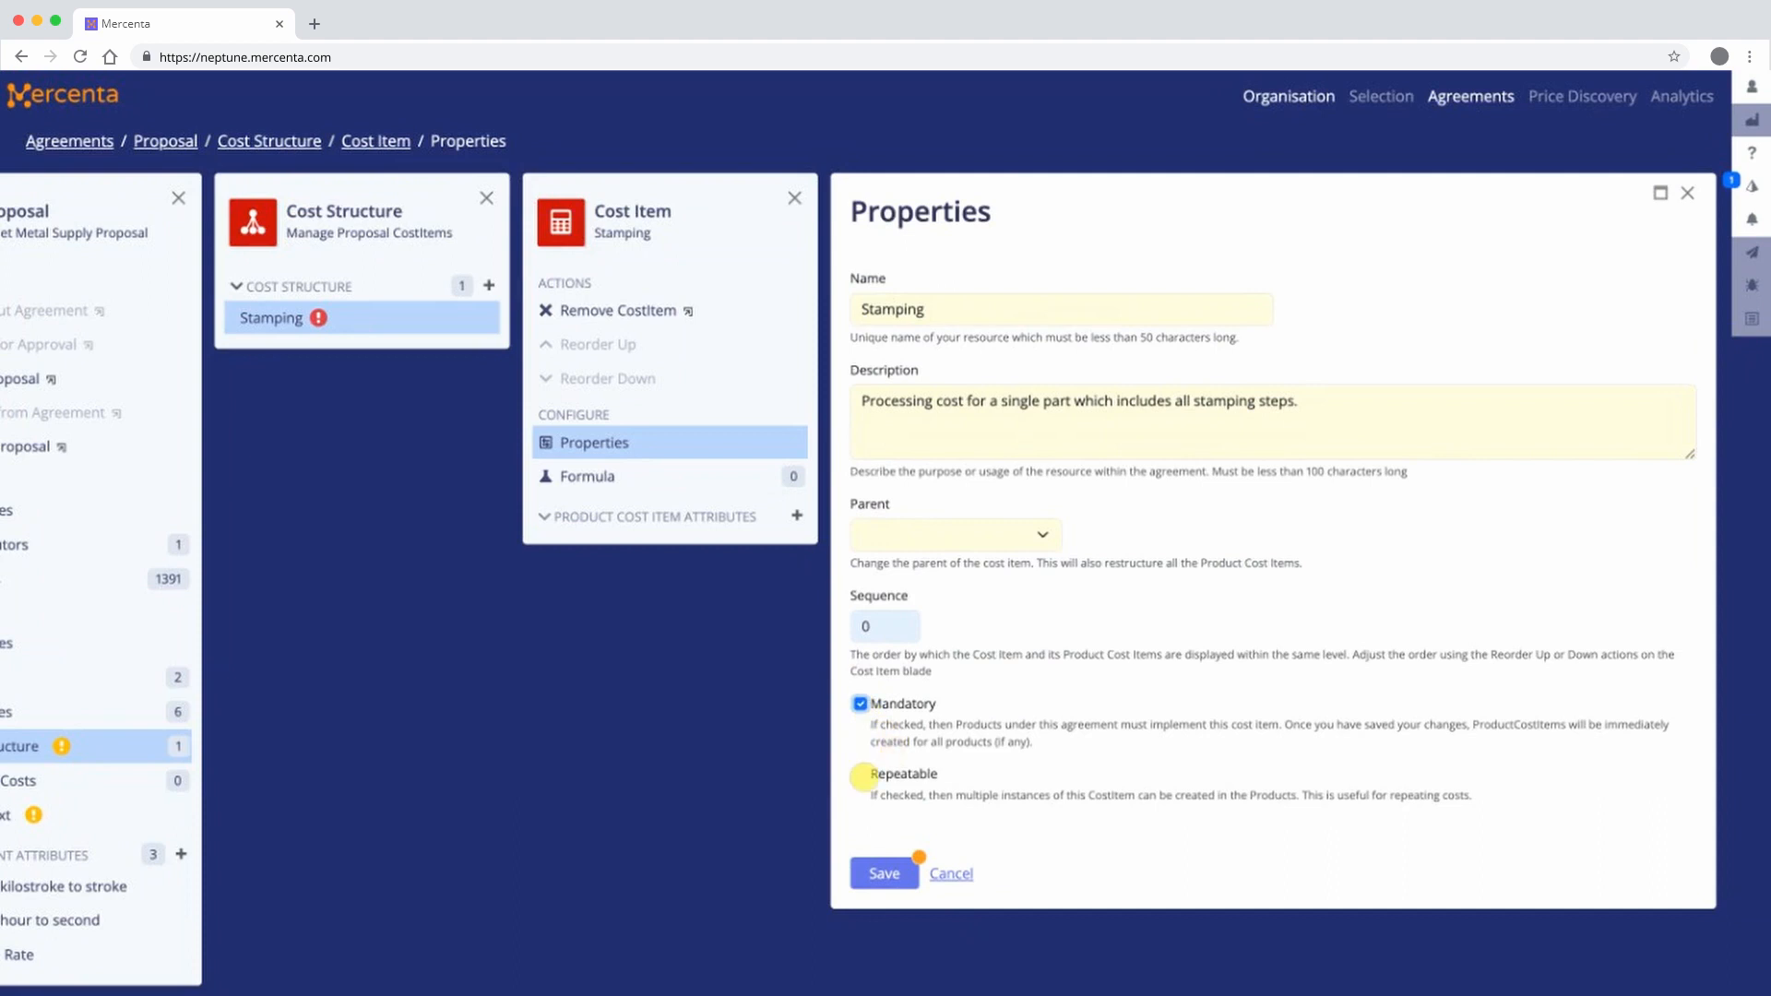
pyautogui.click(906, 875)
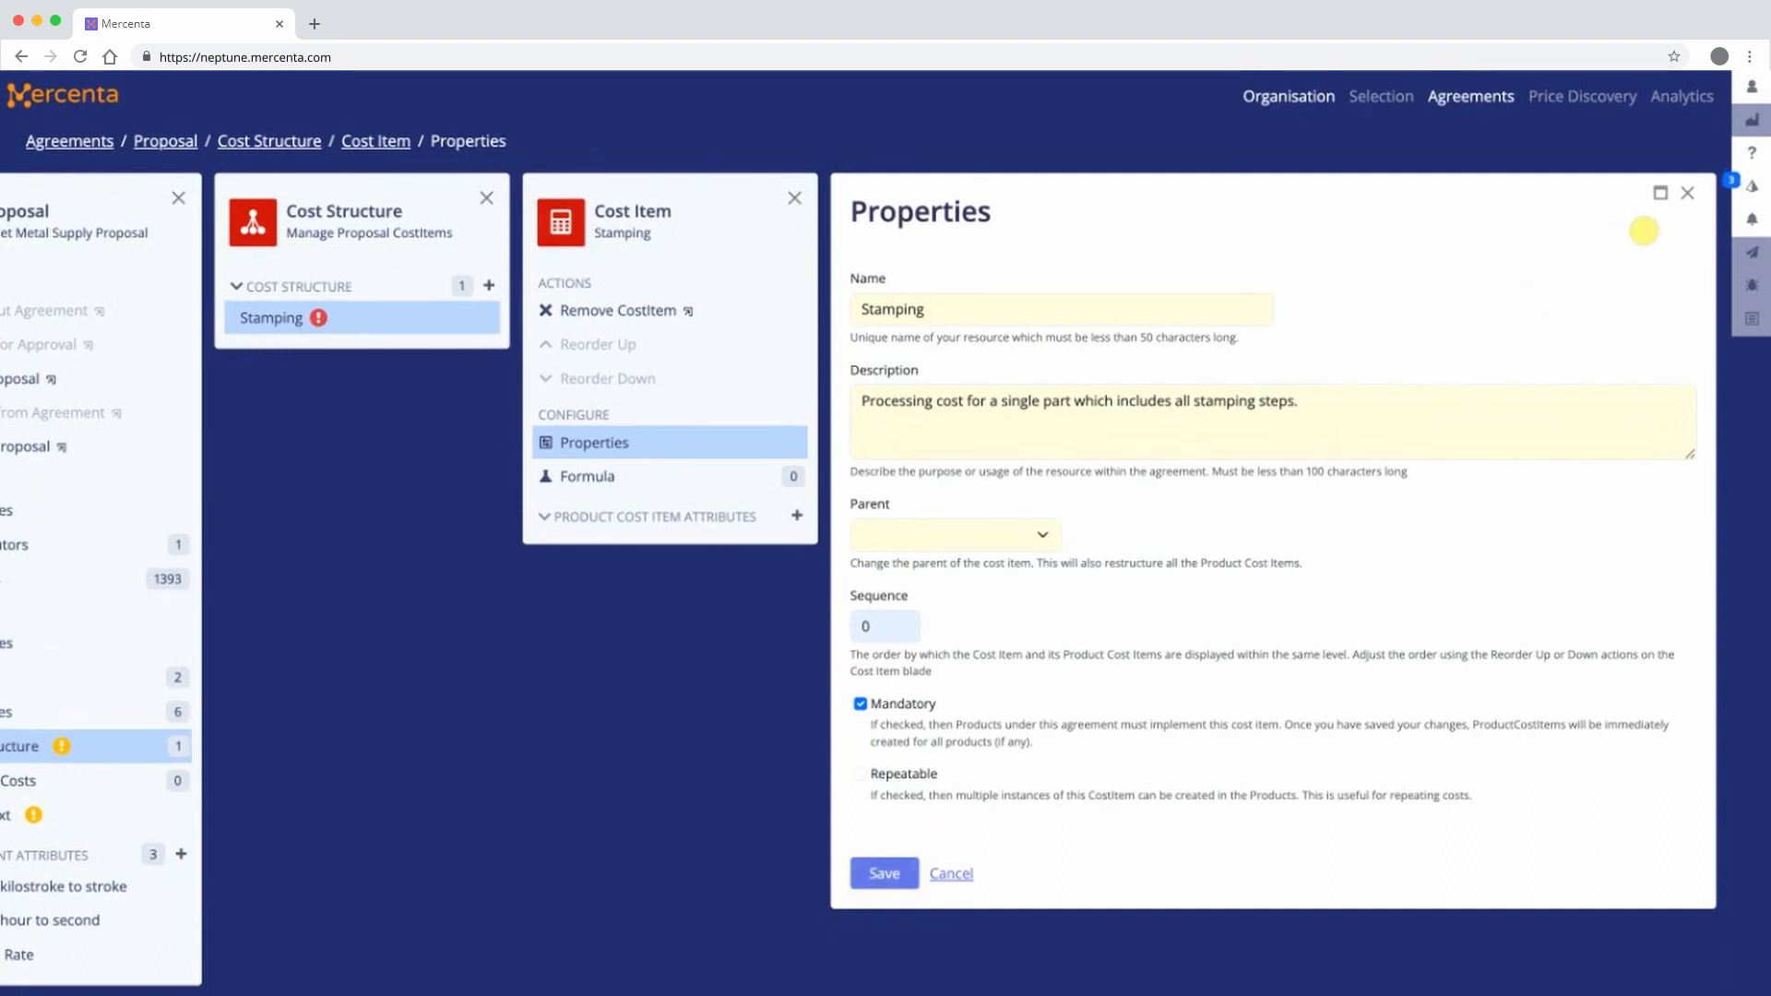
pyautogui.click(1688, 193)
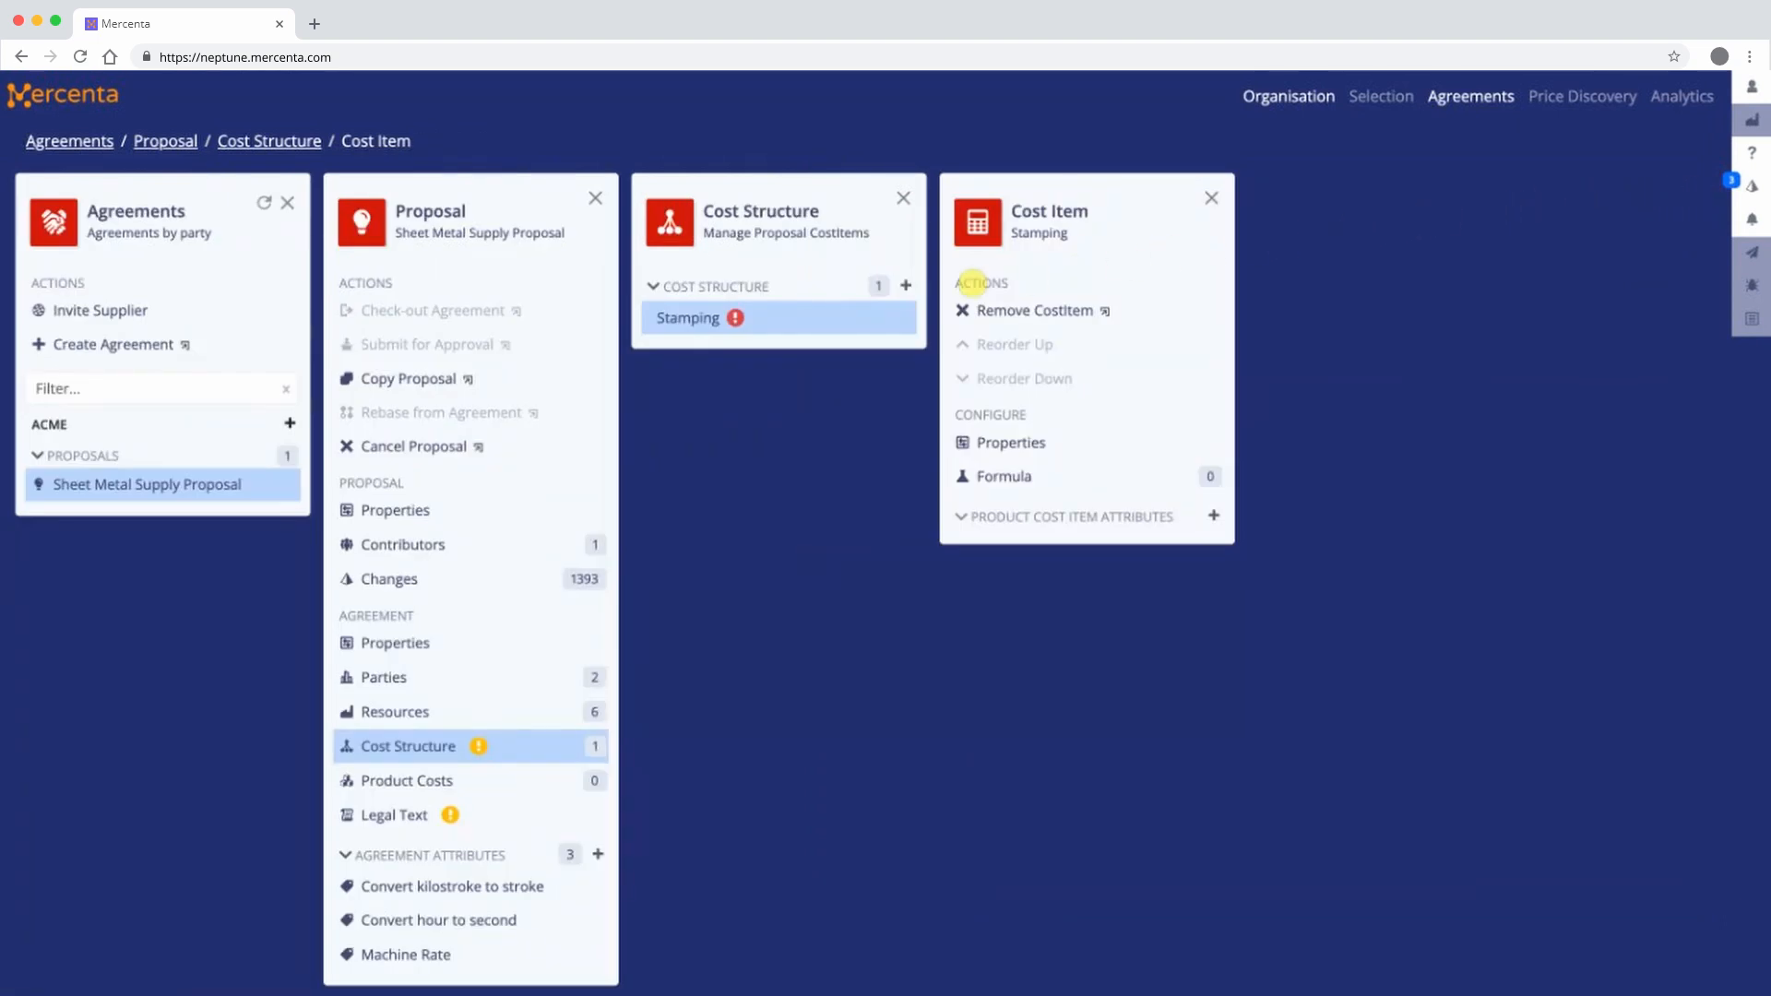
# - Create a cost item named "Step N" with Stamping as its parent in the cost structure
pyautogui.click(909, 286)
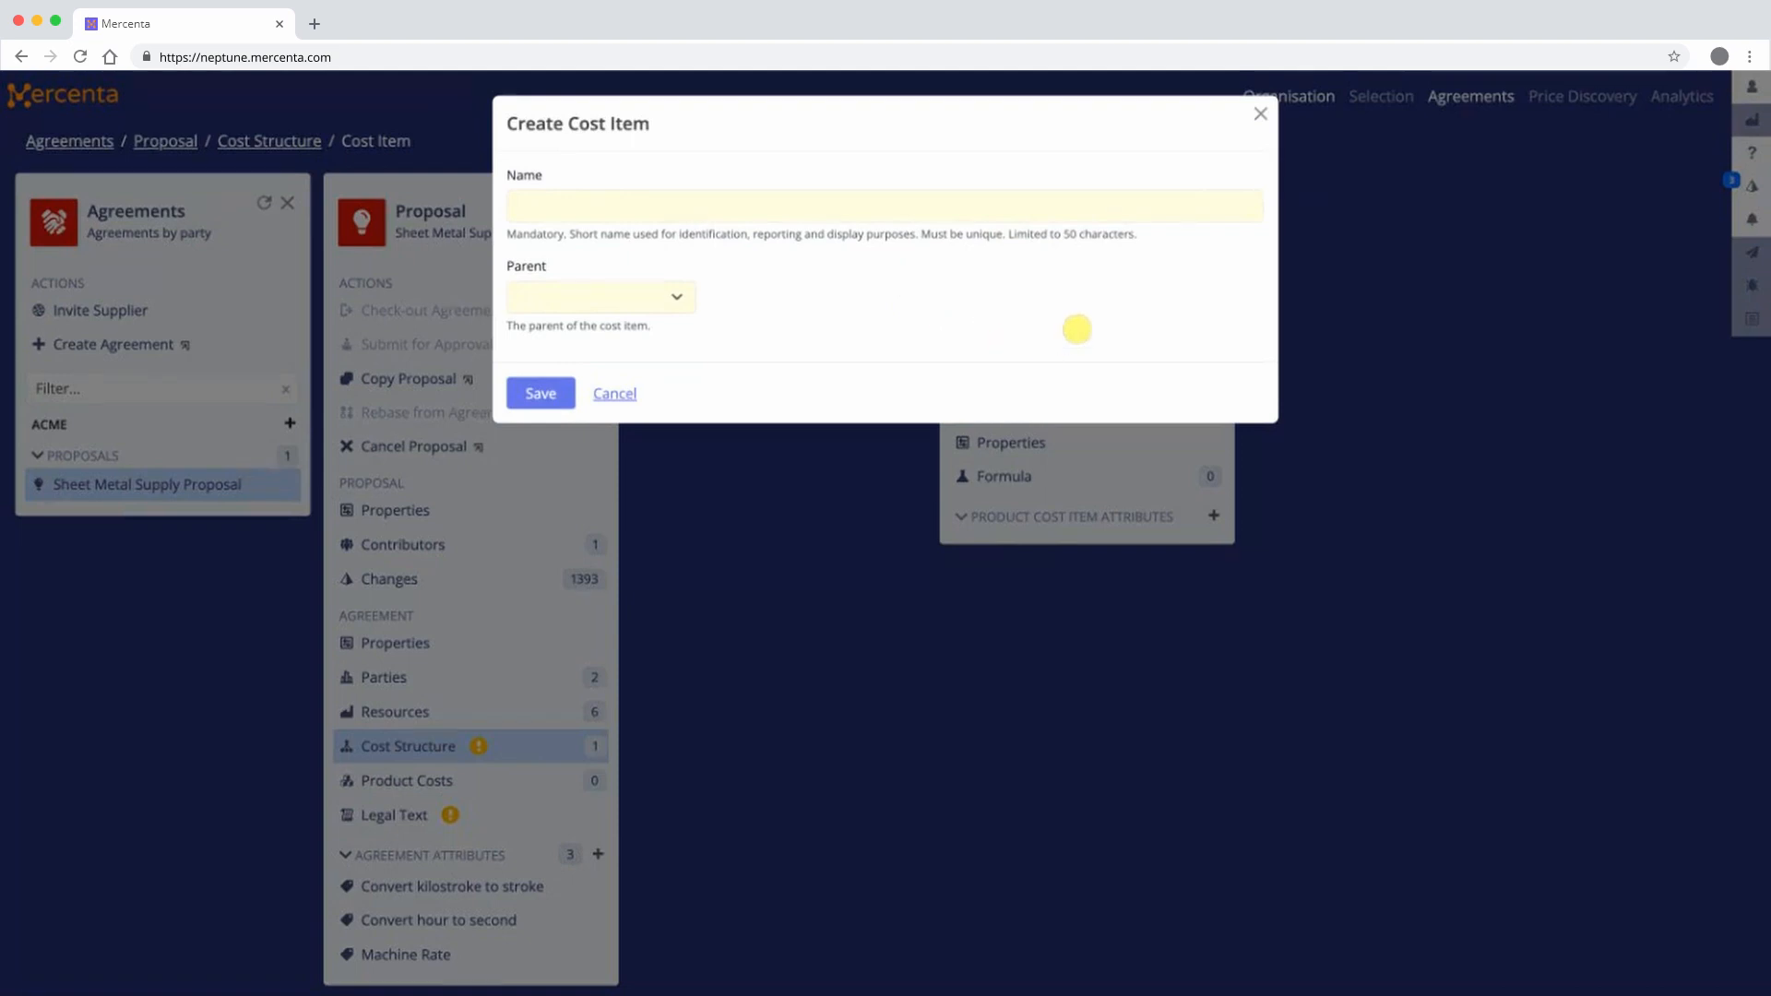
pyautogui.click(1079, 212)
pyautogui.write('Step N')
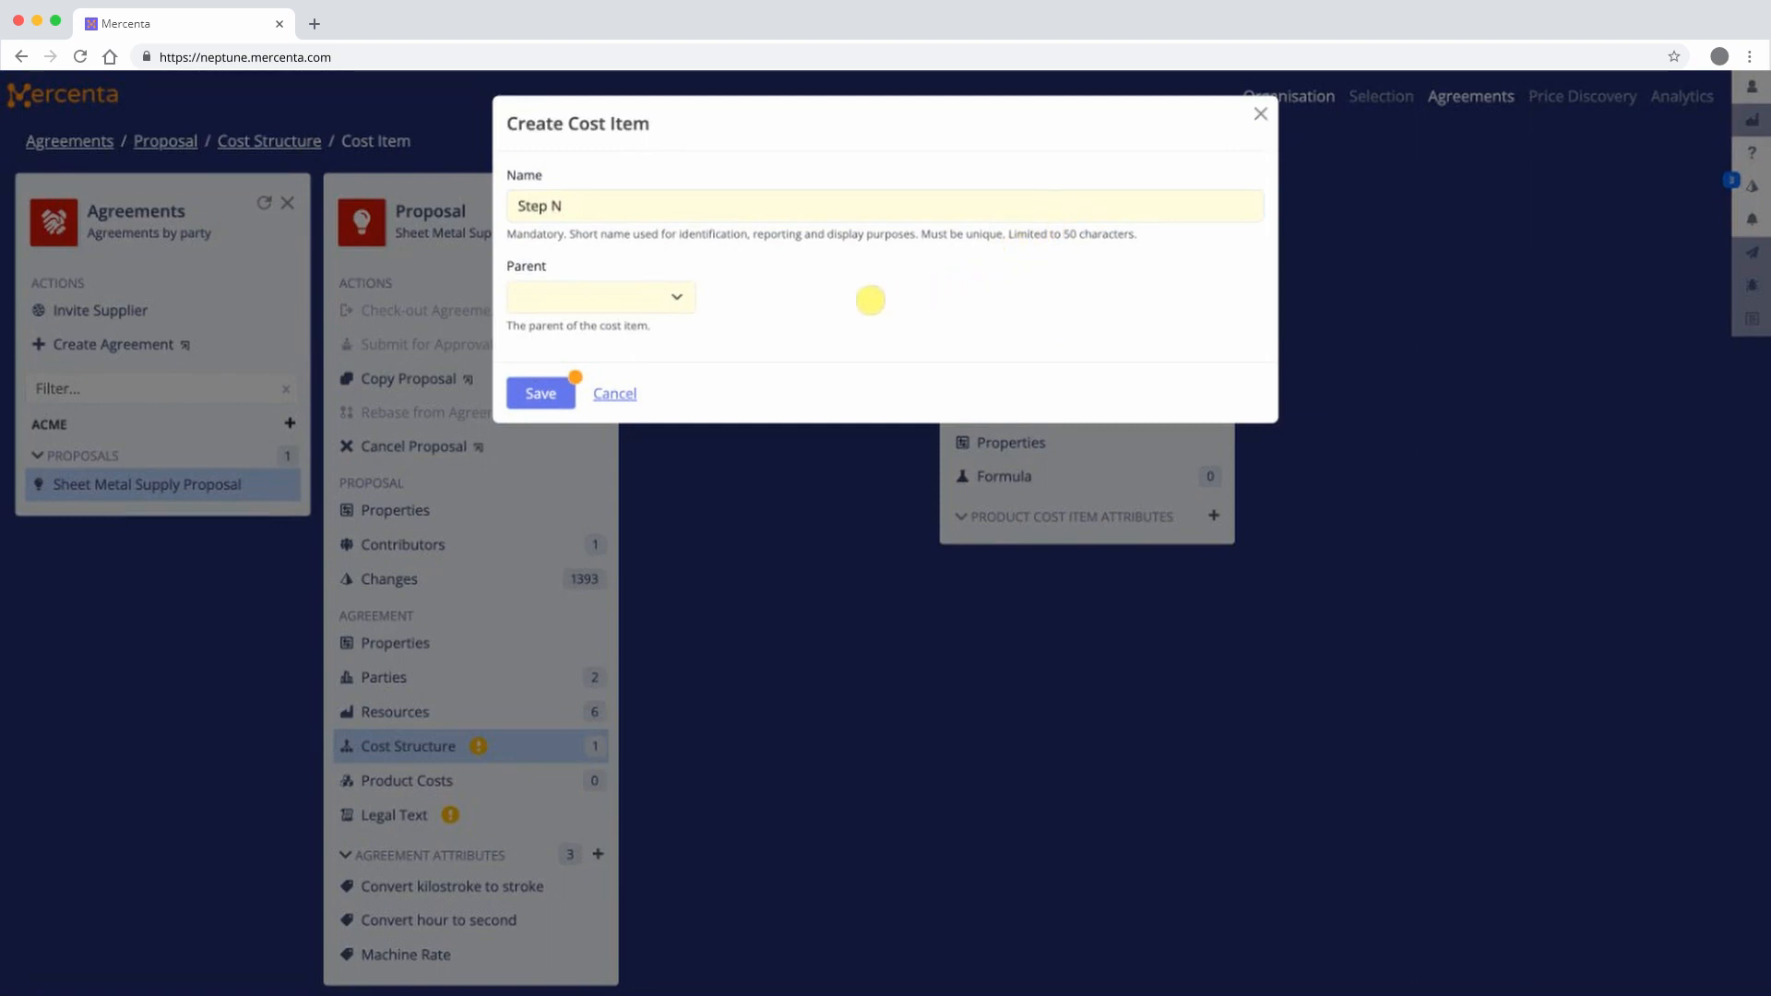
pyautogui.click(559, 298)
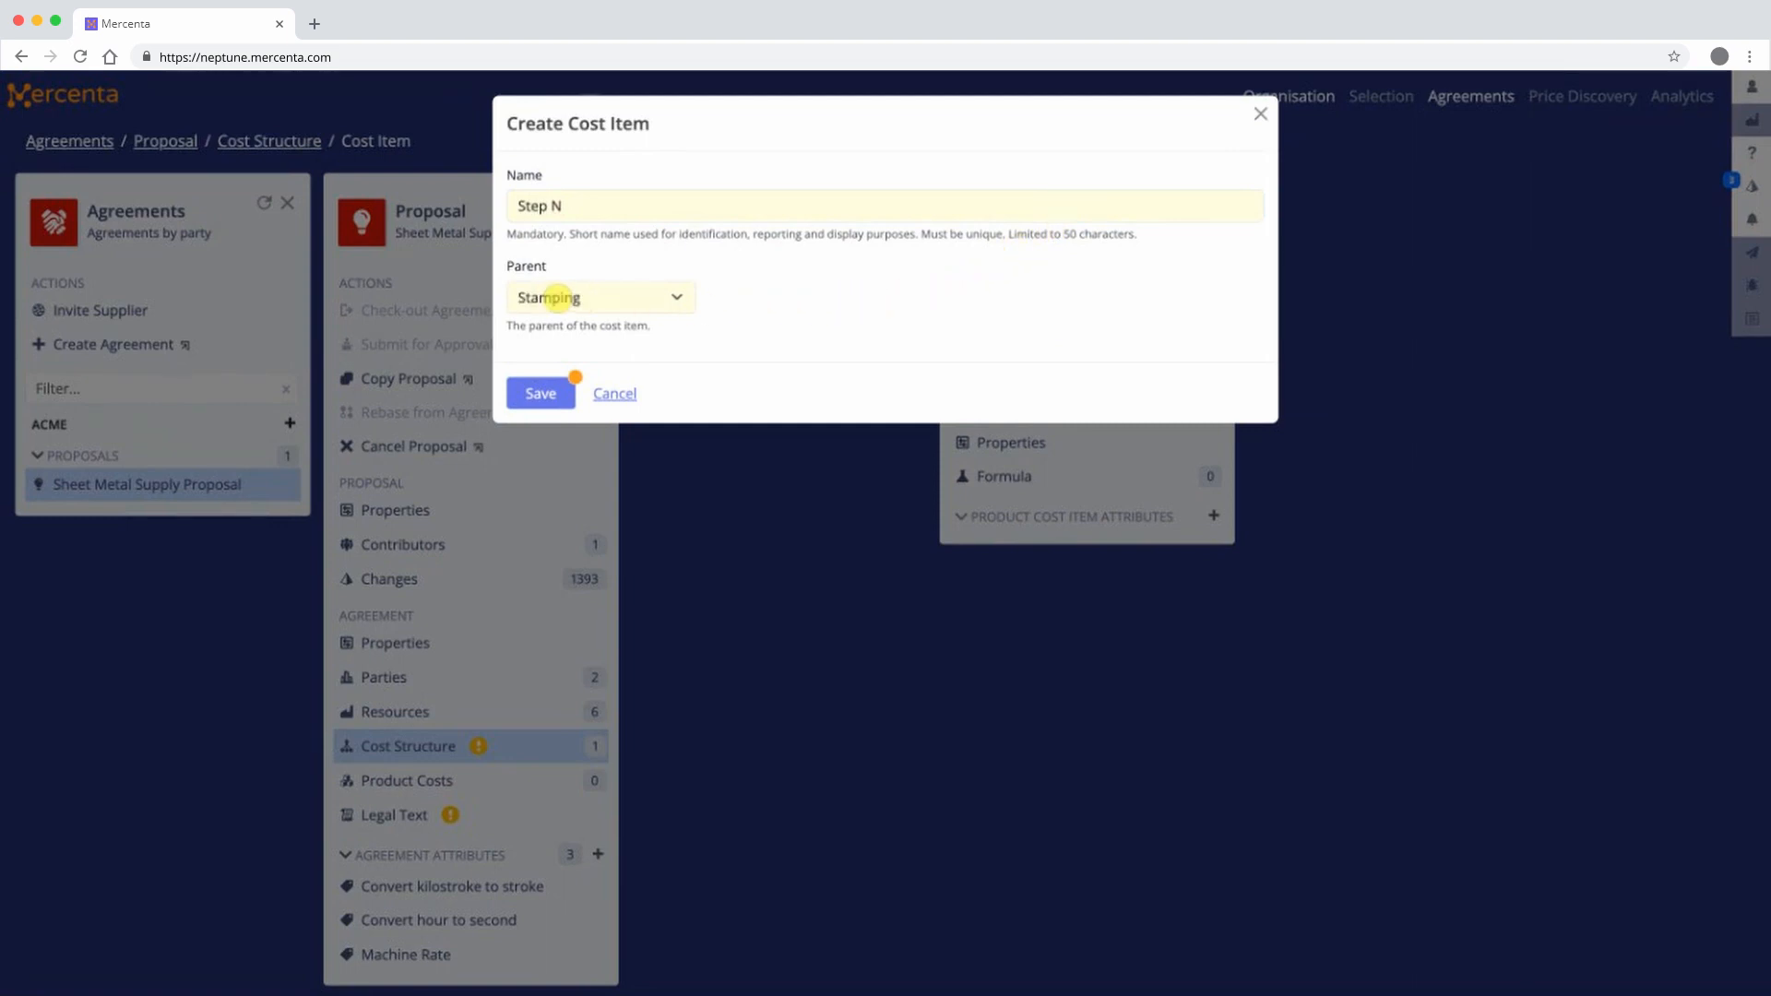
pyautogui.click(559, 397)
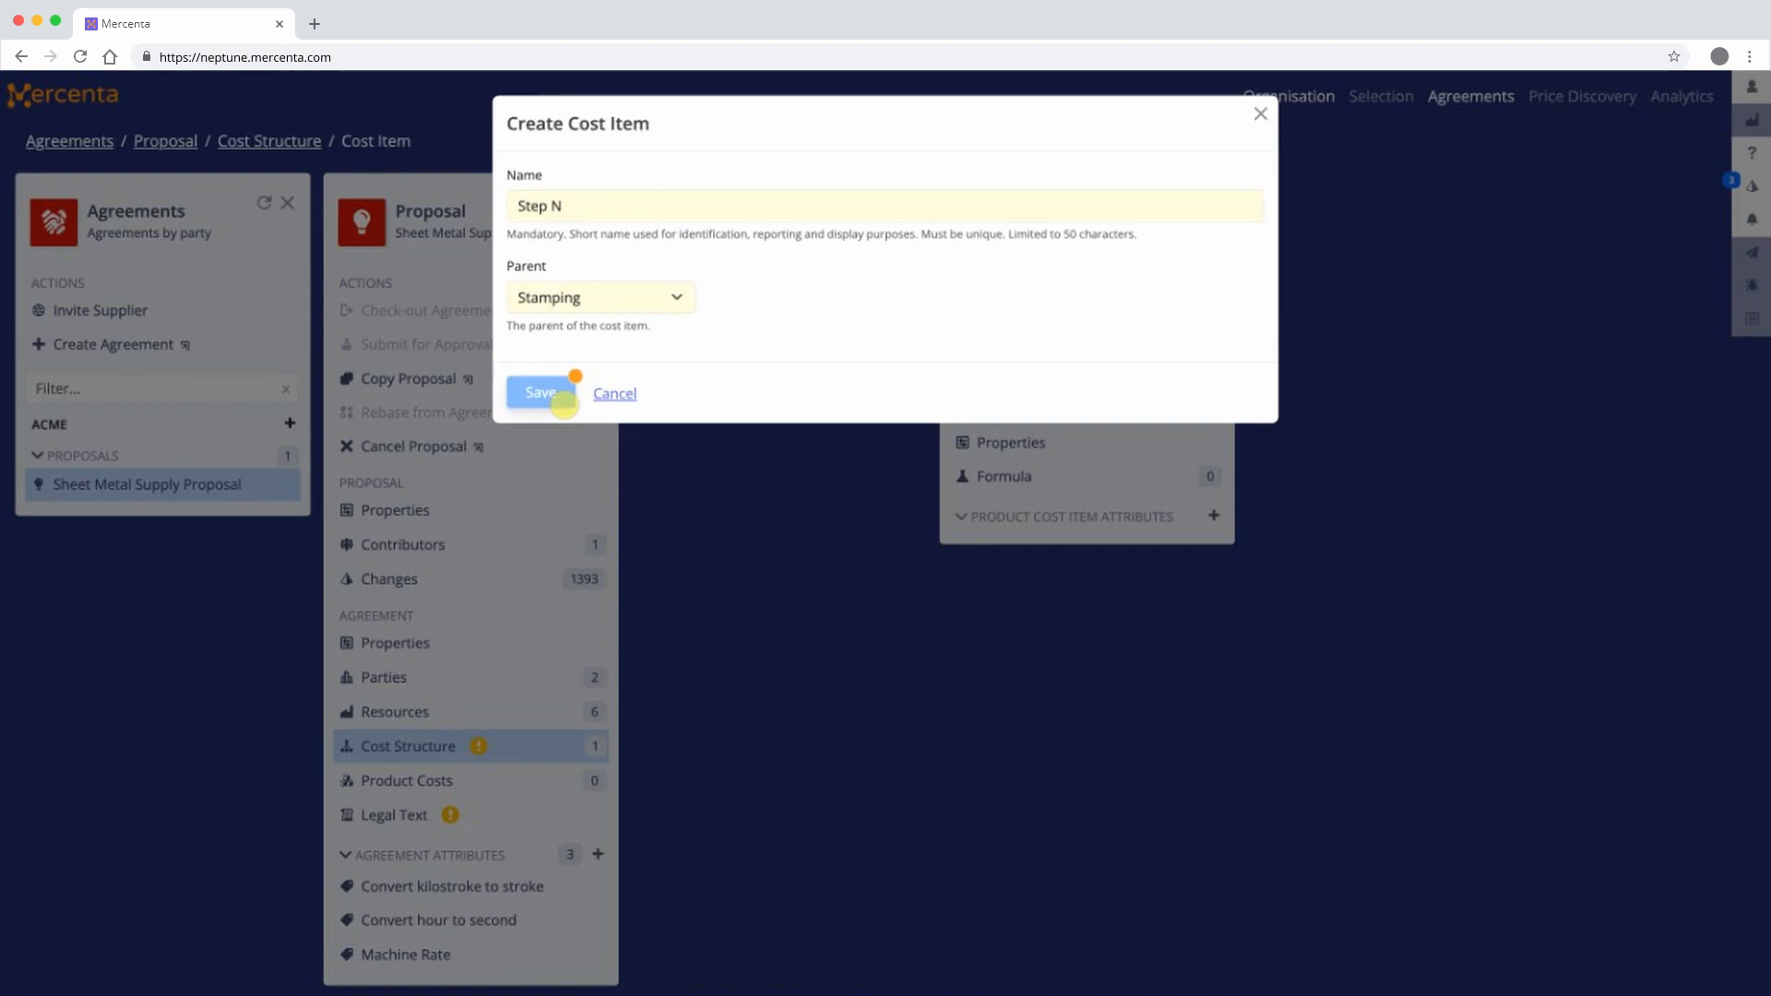
pyautogui.click(561, 399)
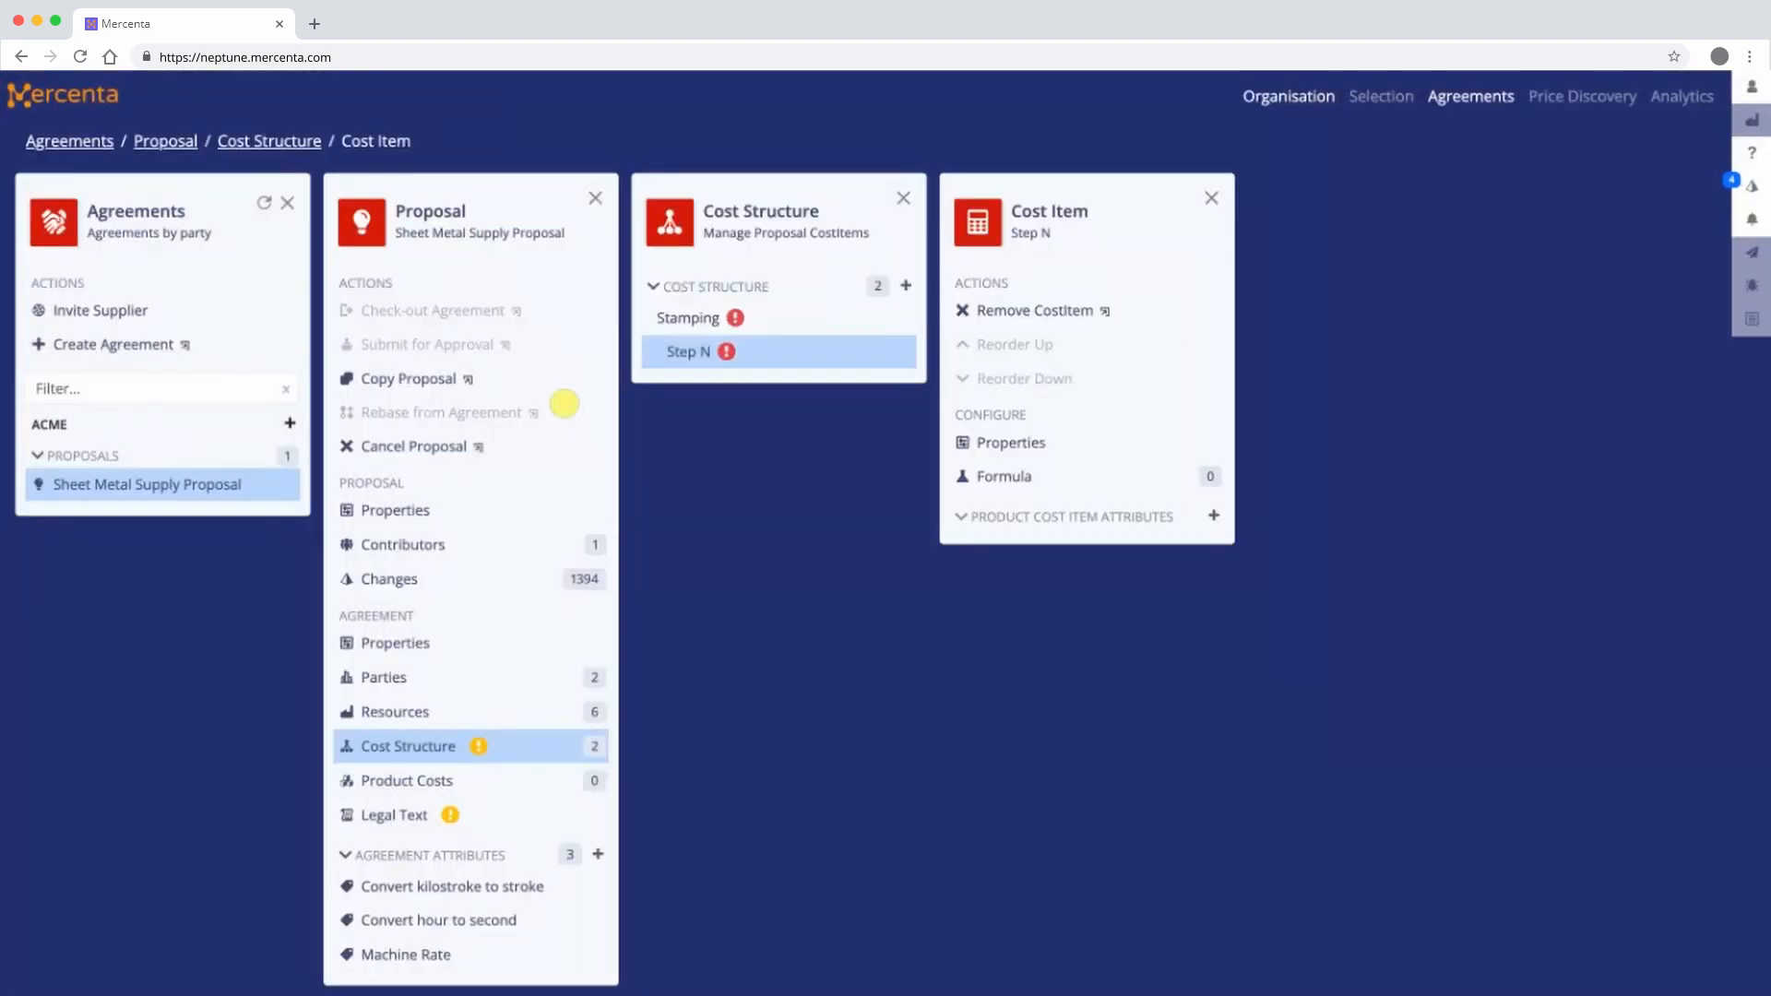
# - Set Step N's description to "Processing cost for final stamping step. Repeat this step if multiple stamped parts are required to be produced to produce the product."
pyautogui.click(1012, 441)
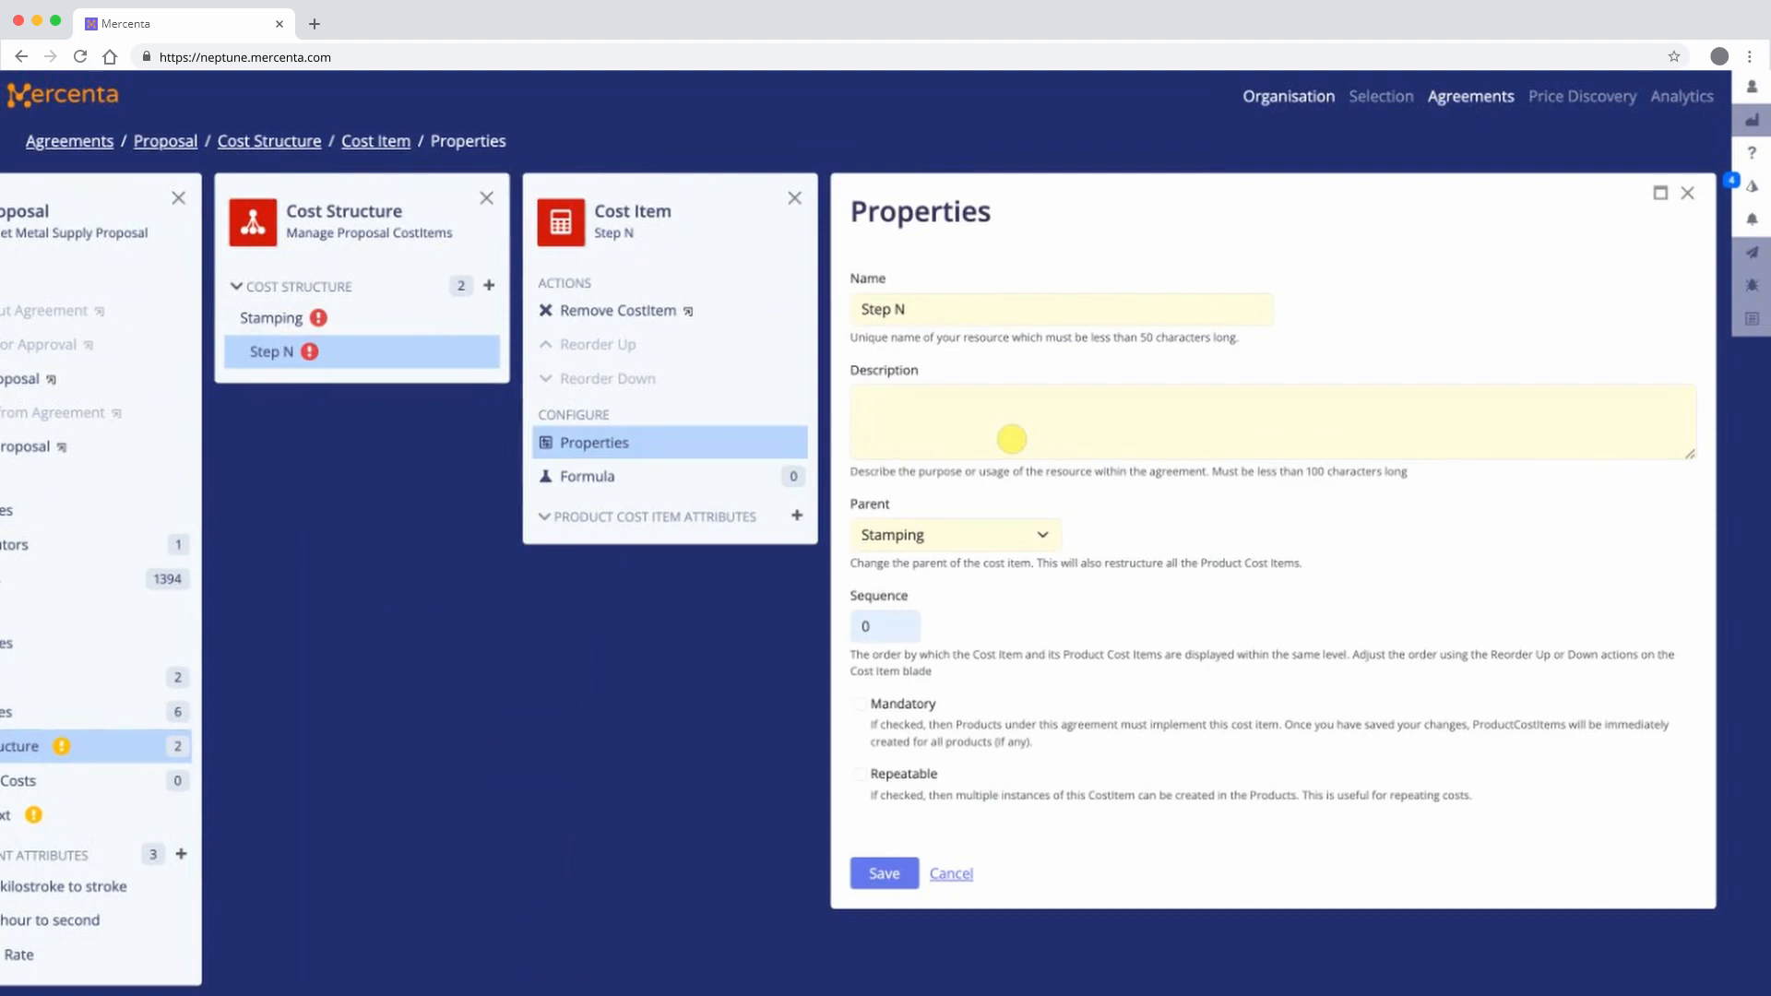
pyautogui.click(1013, 440)
pyautogui.write('Processing cost for')
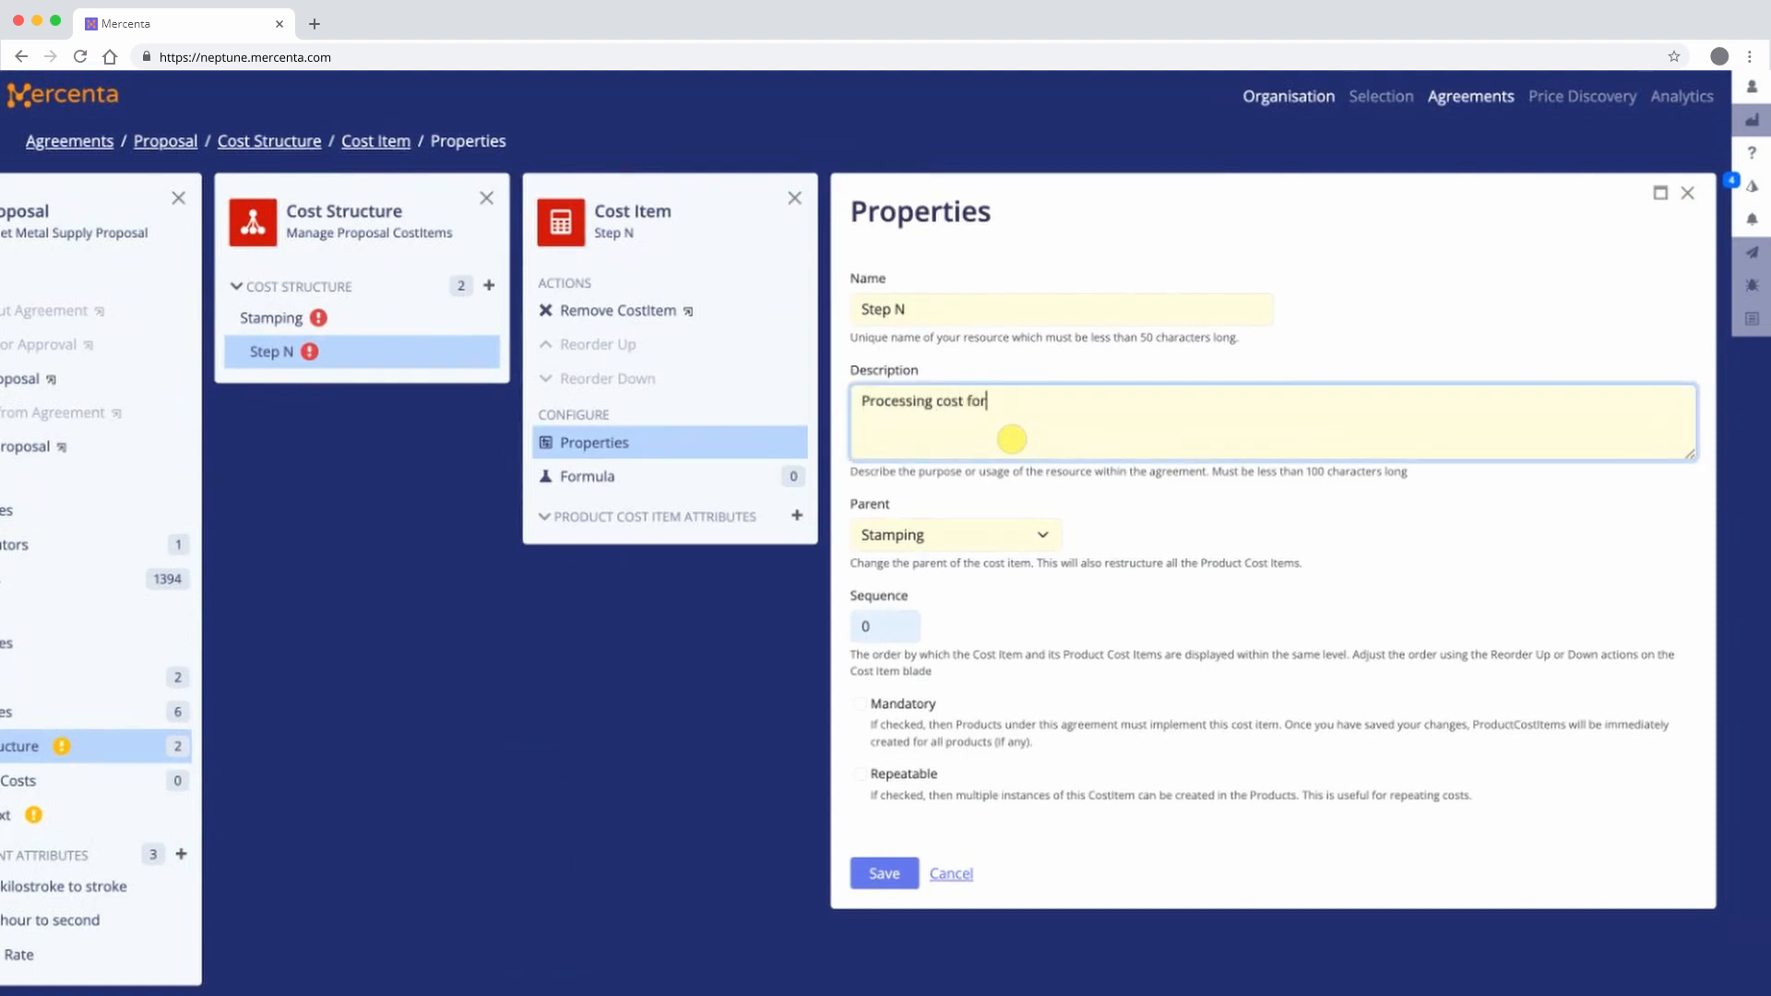
pyautogui.write(' final stamping step. Repeat')
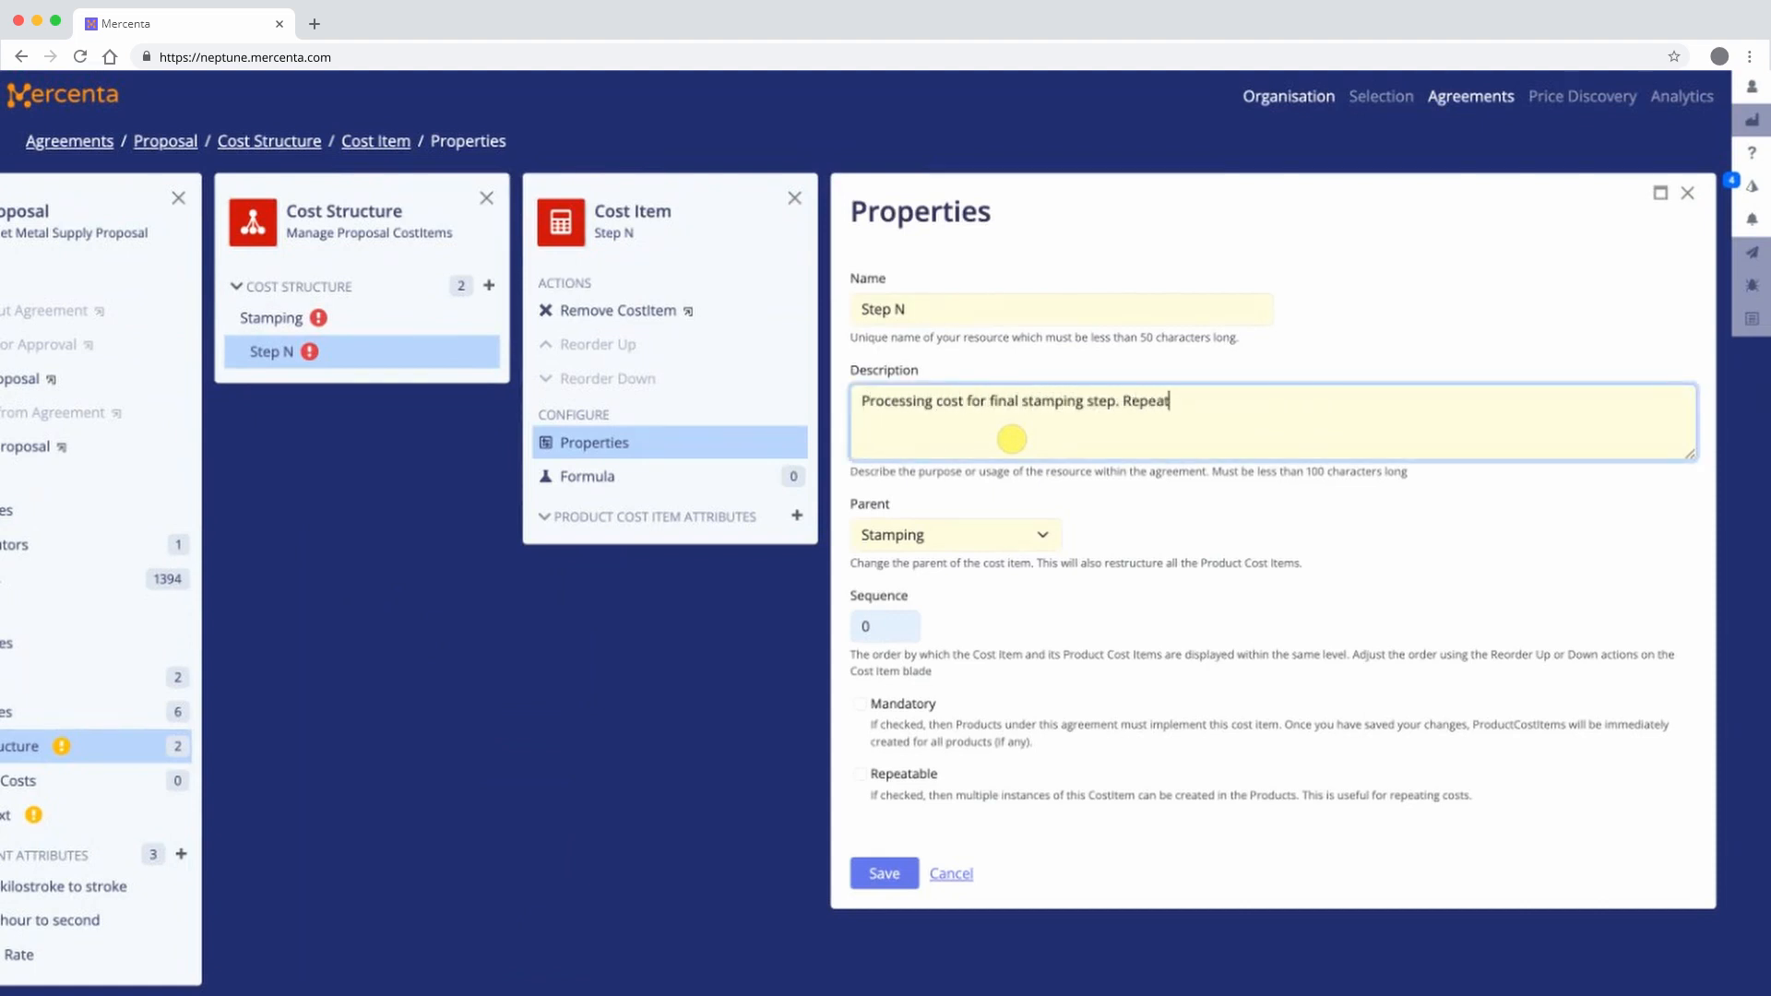
pyautogui.write(' this step if multiple stamped o')
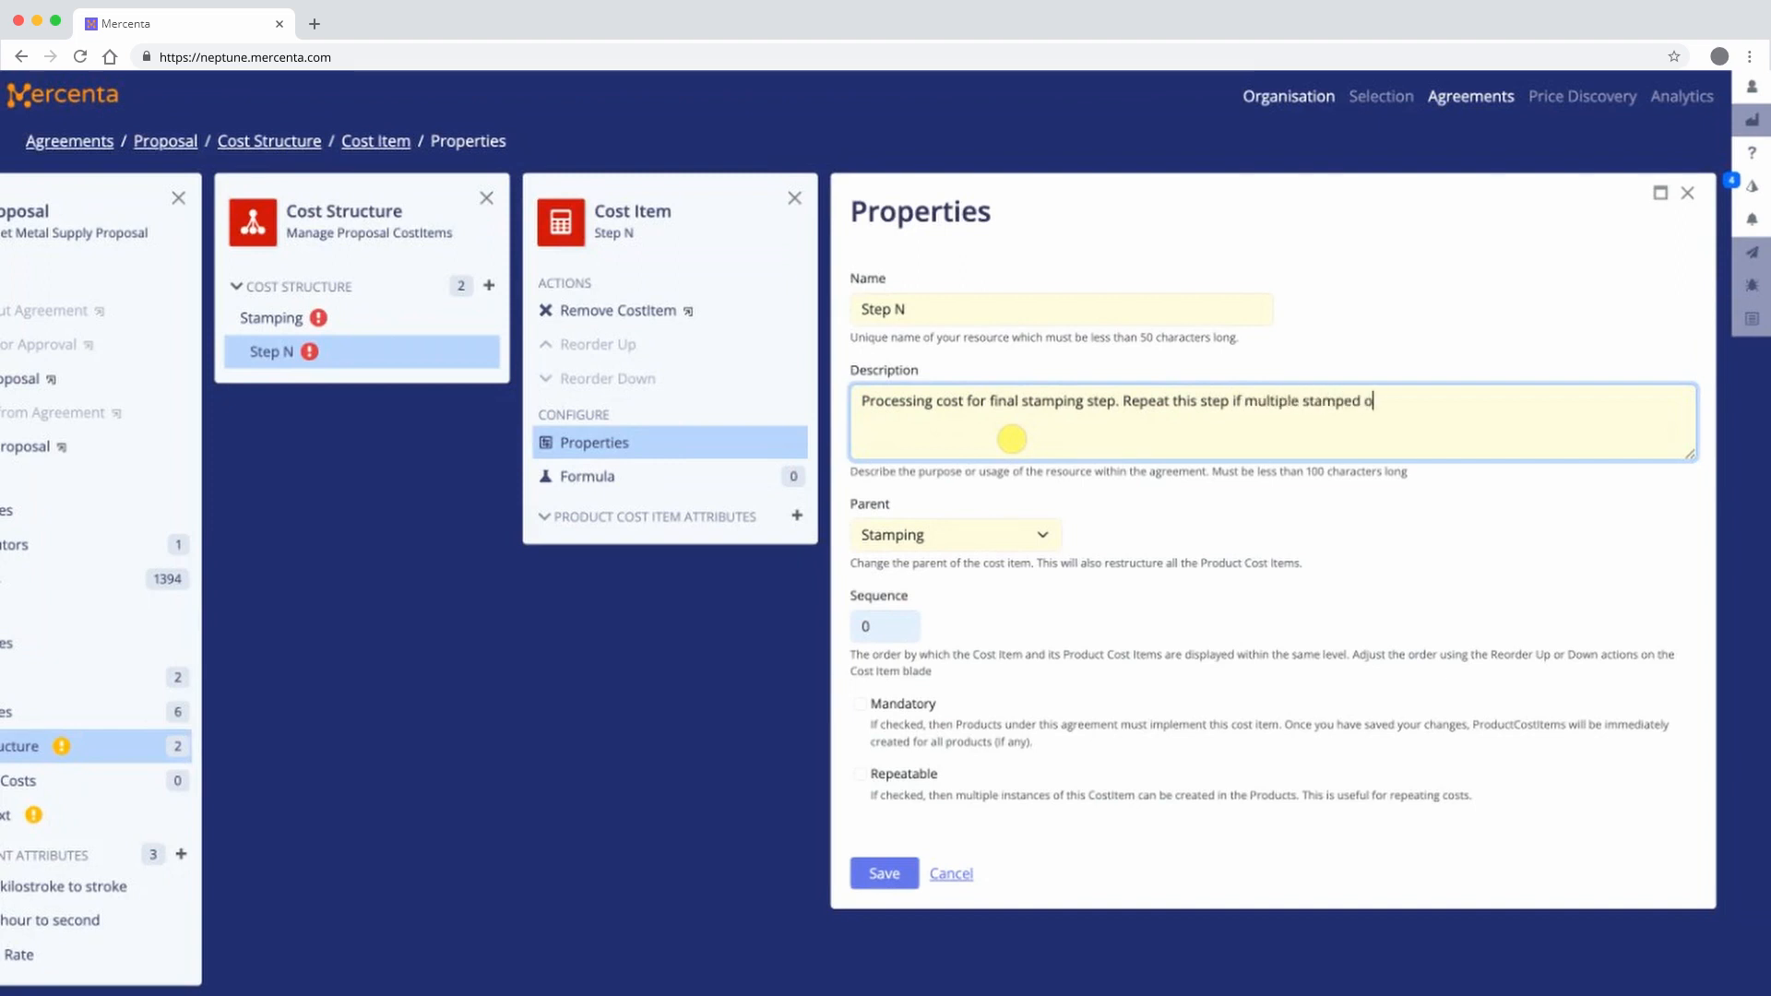
pyautogui.press('BackSpace')
pyautogui.write('parts are required to be produced to produce th')
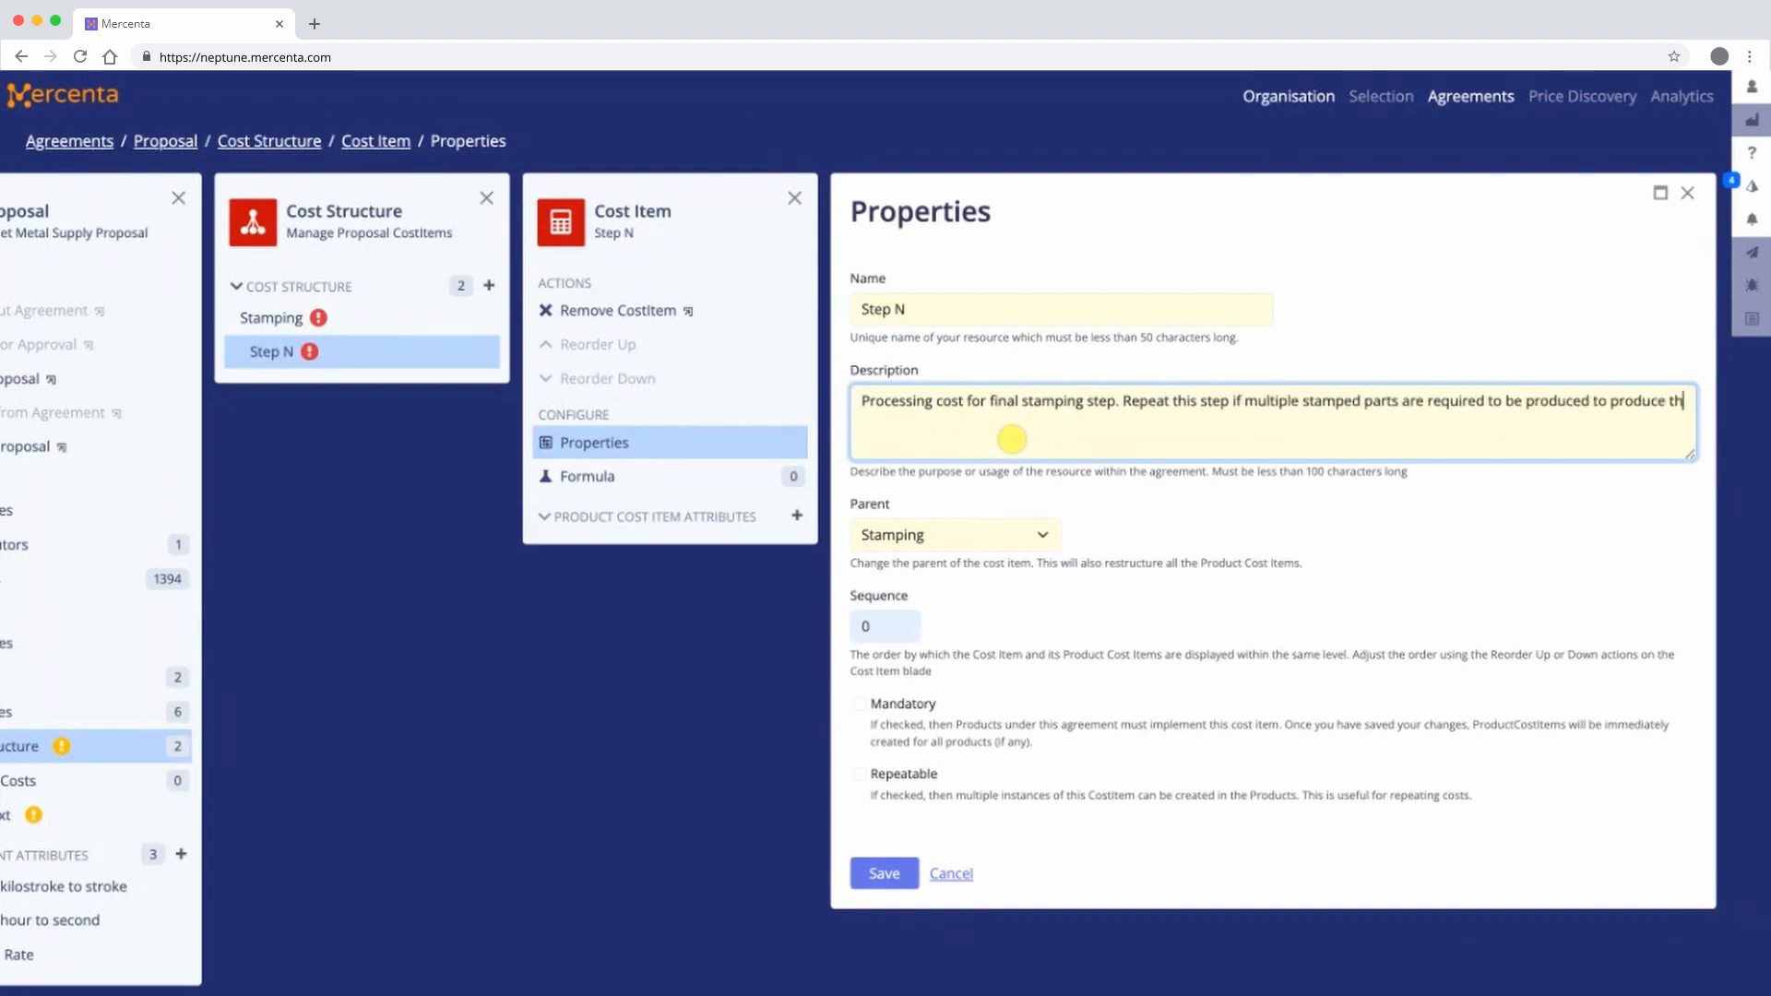
pyautogui.write('e product.')
pyautogui.press('Tab')
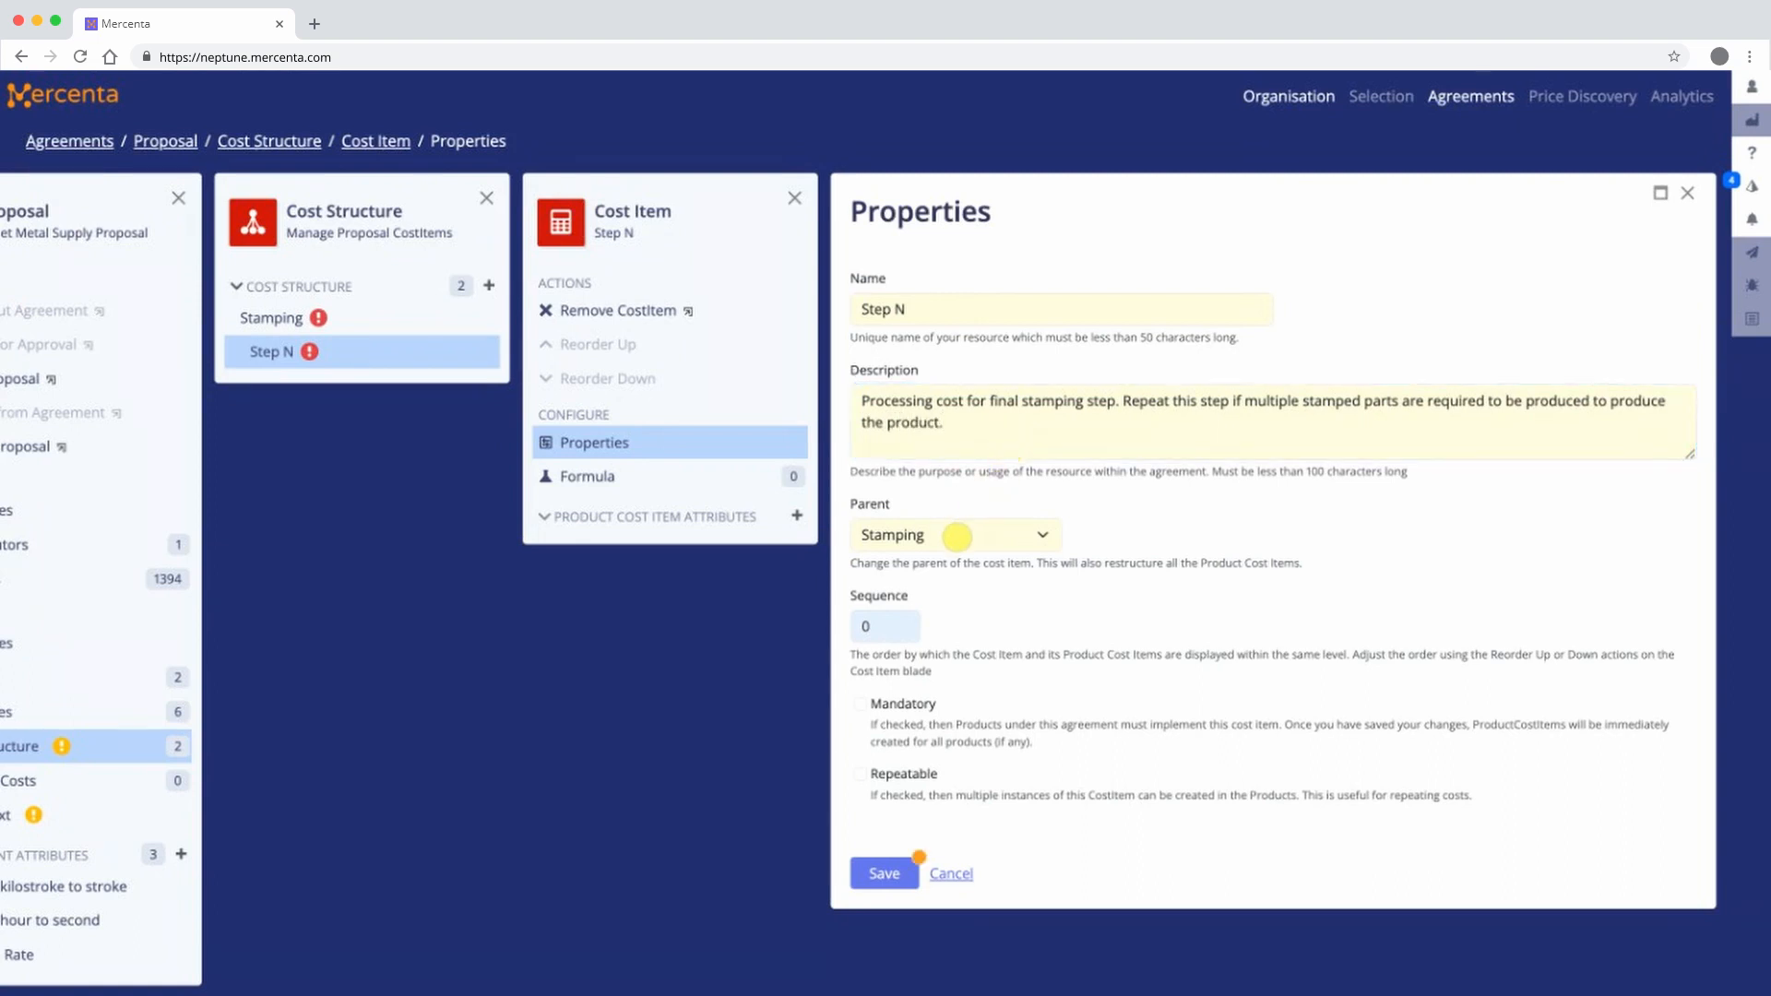
# - Make the Step N cost item mandatory and repeatable, then save and close its properties
pyautogui.click(860, 704)
pyautogui.click(860, 774)
pyautogui.click(881, 875)
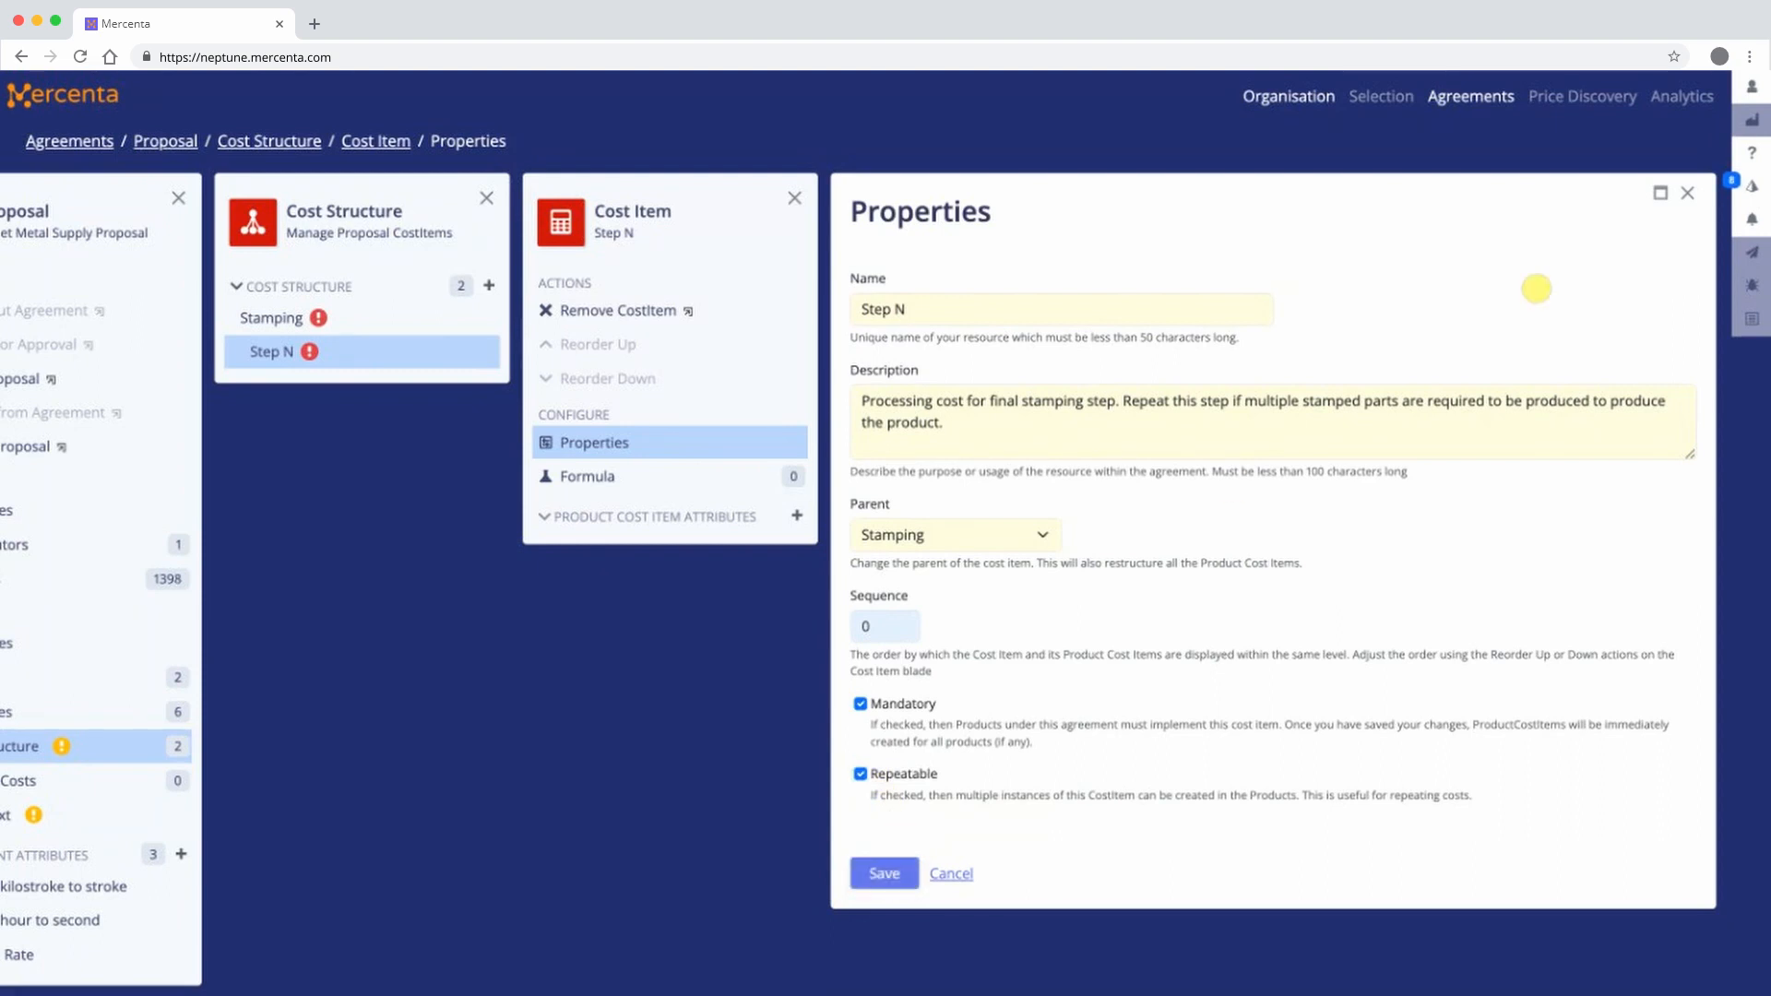
pyautogui.click(1688, 194)
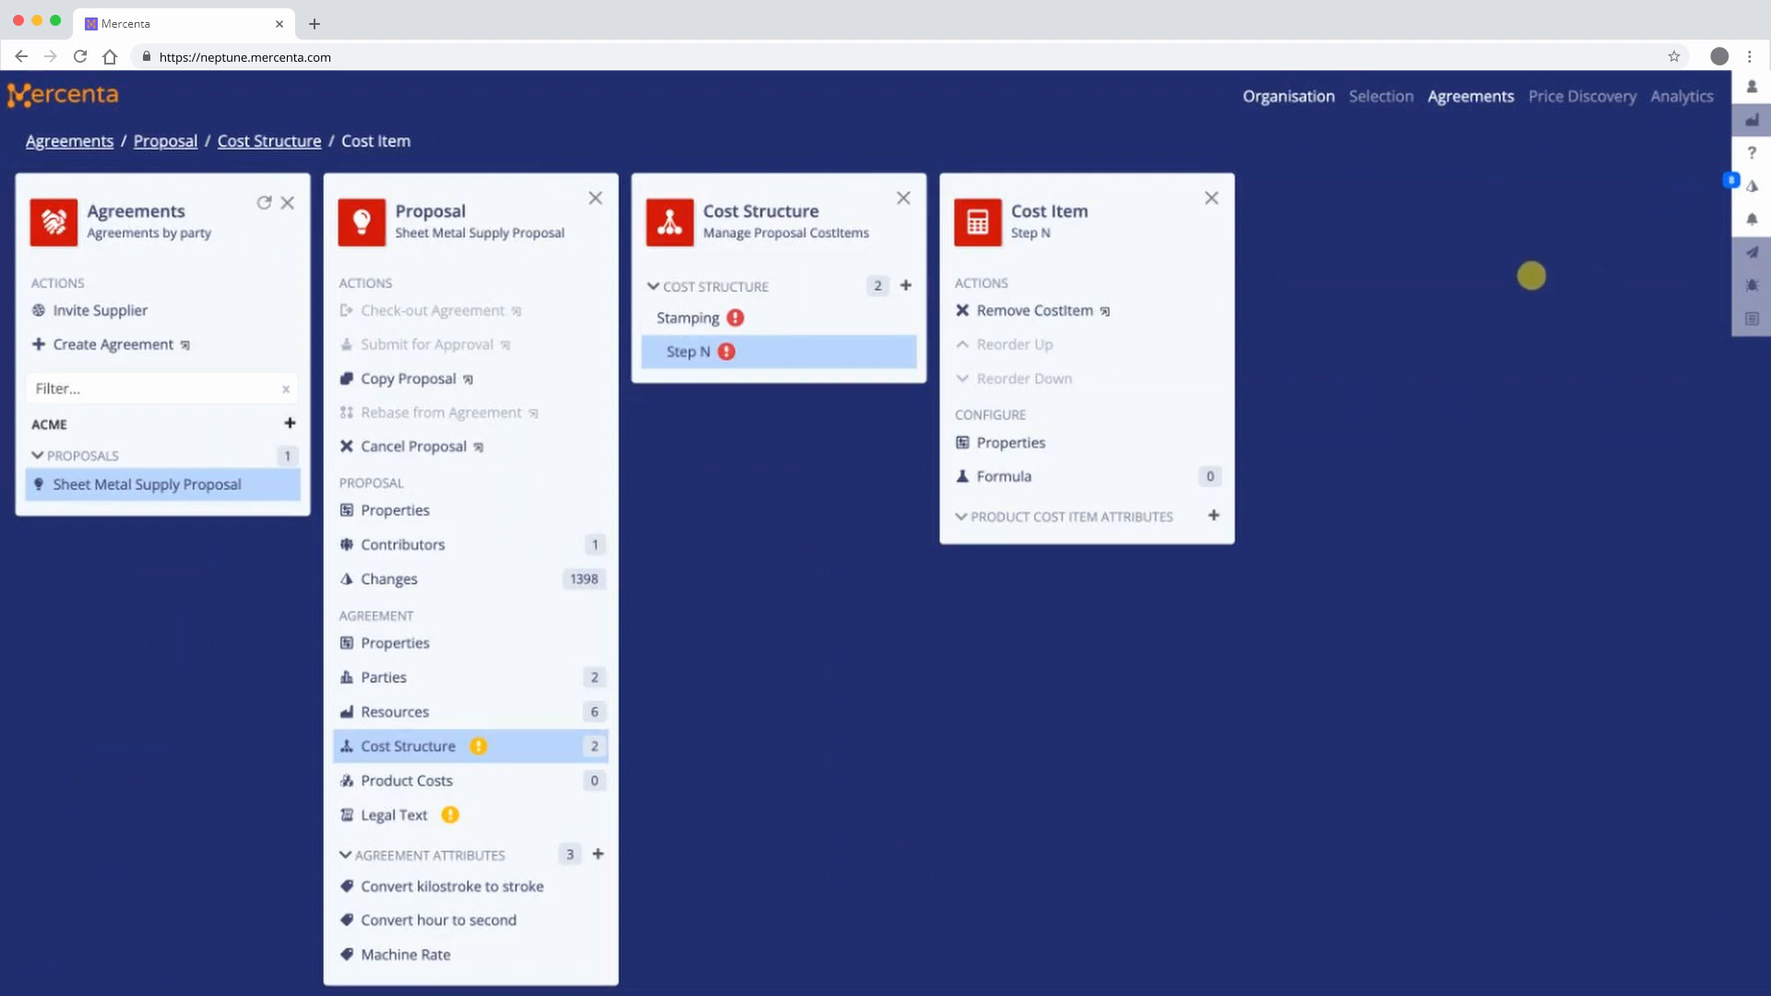
# - Create a cost item named "Sheet N" with Step N as its parent in the cost structure
pyautogui.click(906, 290)
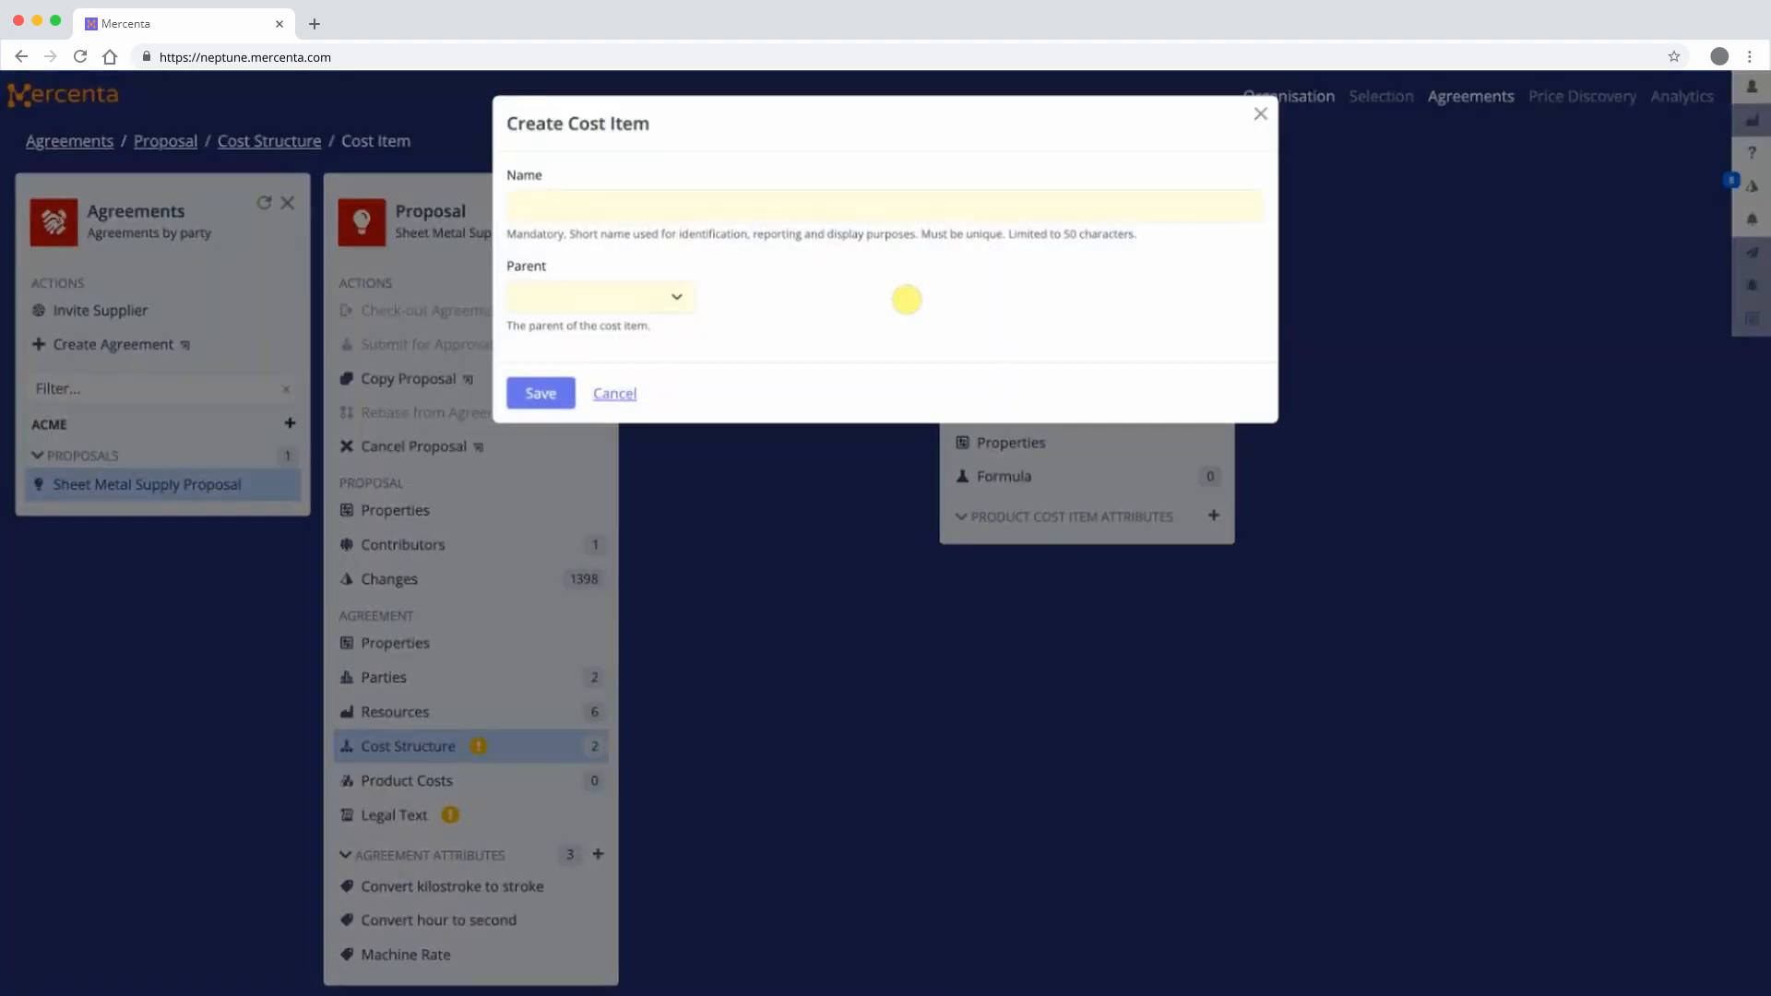
pyautogui.click(859, 200)
pyautogui.write('Sheet N')
pyautogui.press('Tab')
pyautogui.click(542, 308)
pyautogui.click(543, 392)
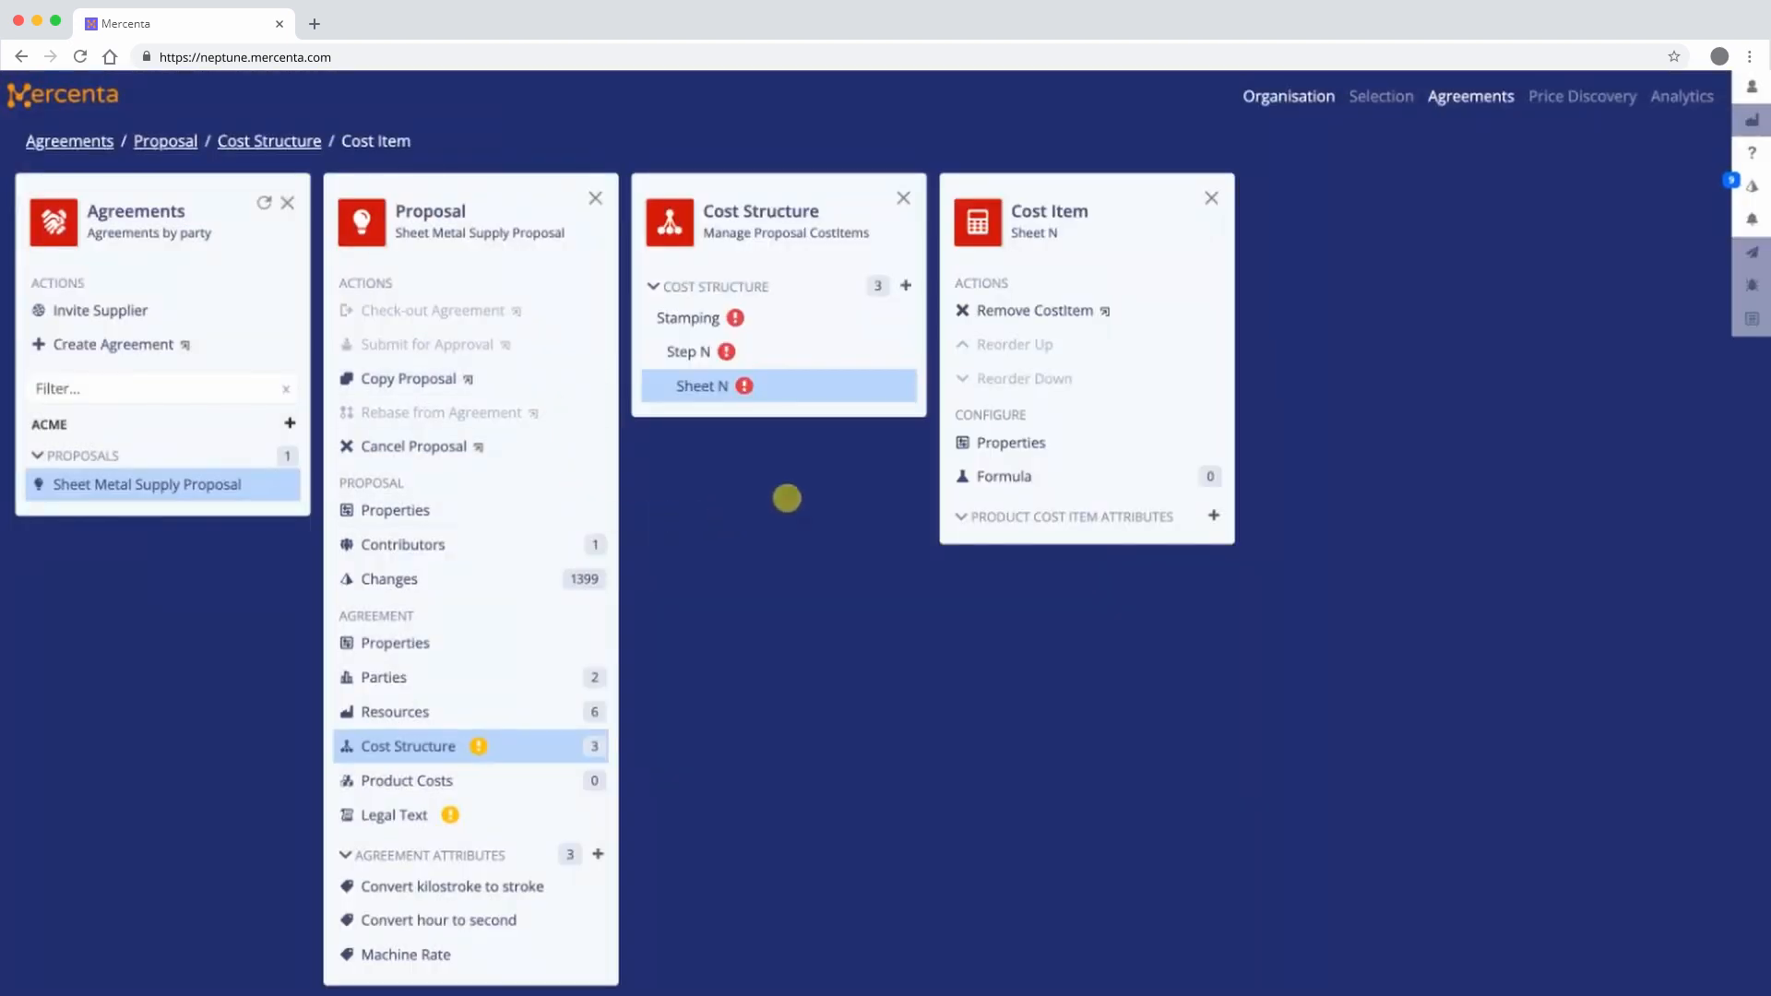
# - Describe Sheet N as "Sheet metal which is consumed by the step. Repeated when clinching. Optional when using semi-processed parts from upstream step or if sheet is consigned."
pyautogui.click(955, 444)
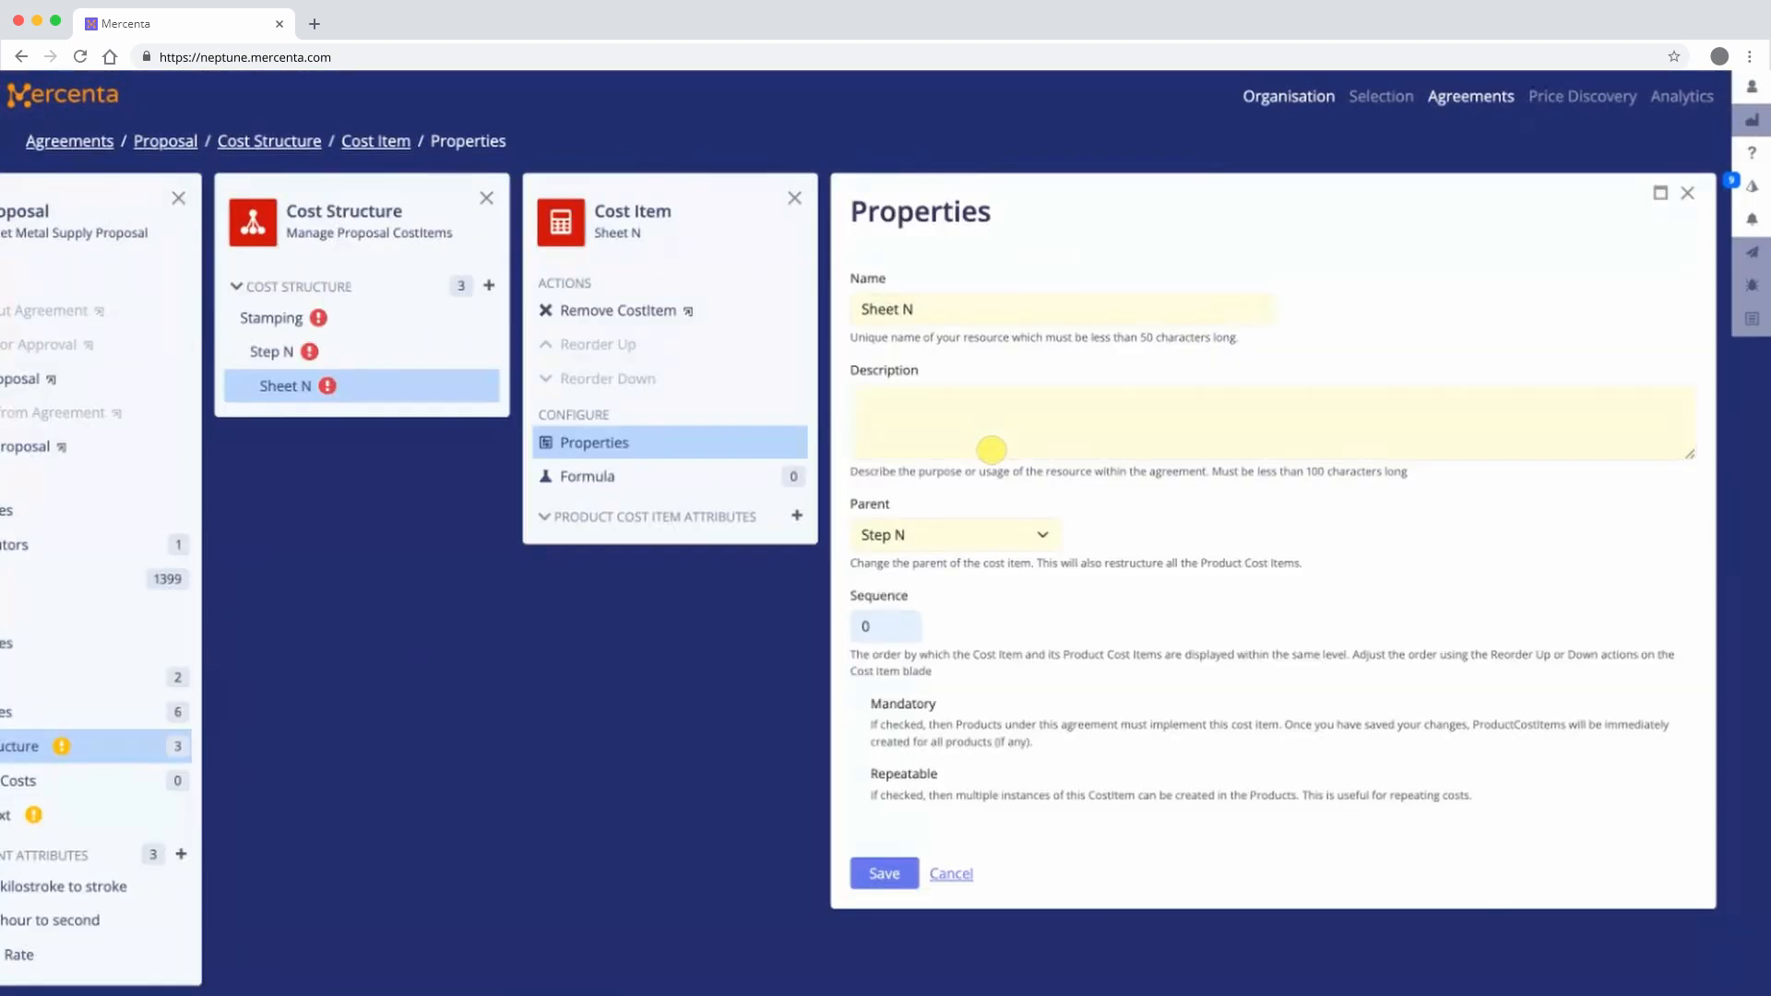
pyautogui.click(991, 449)
pyautogui.write('Sheet metal w')
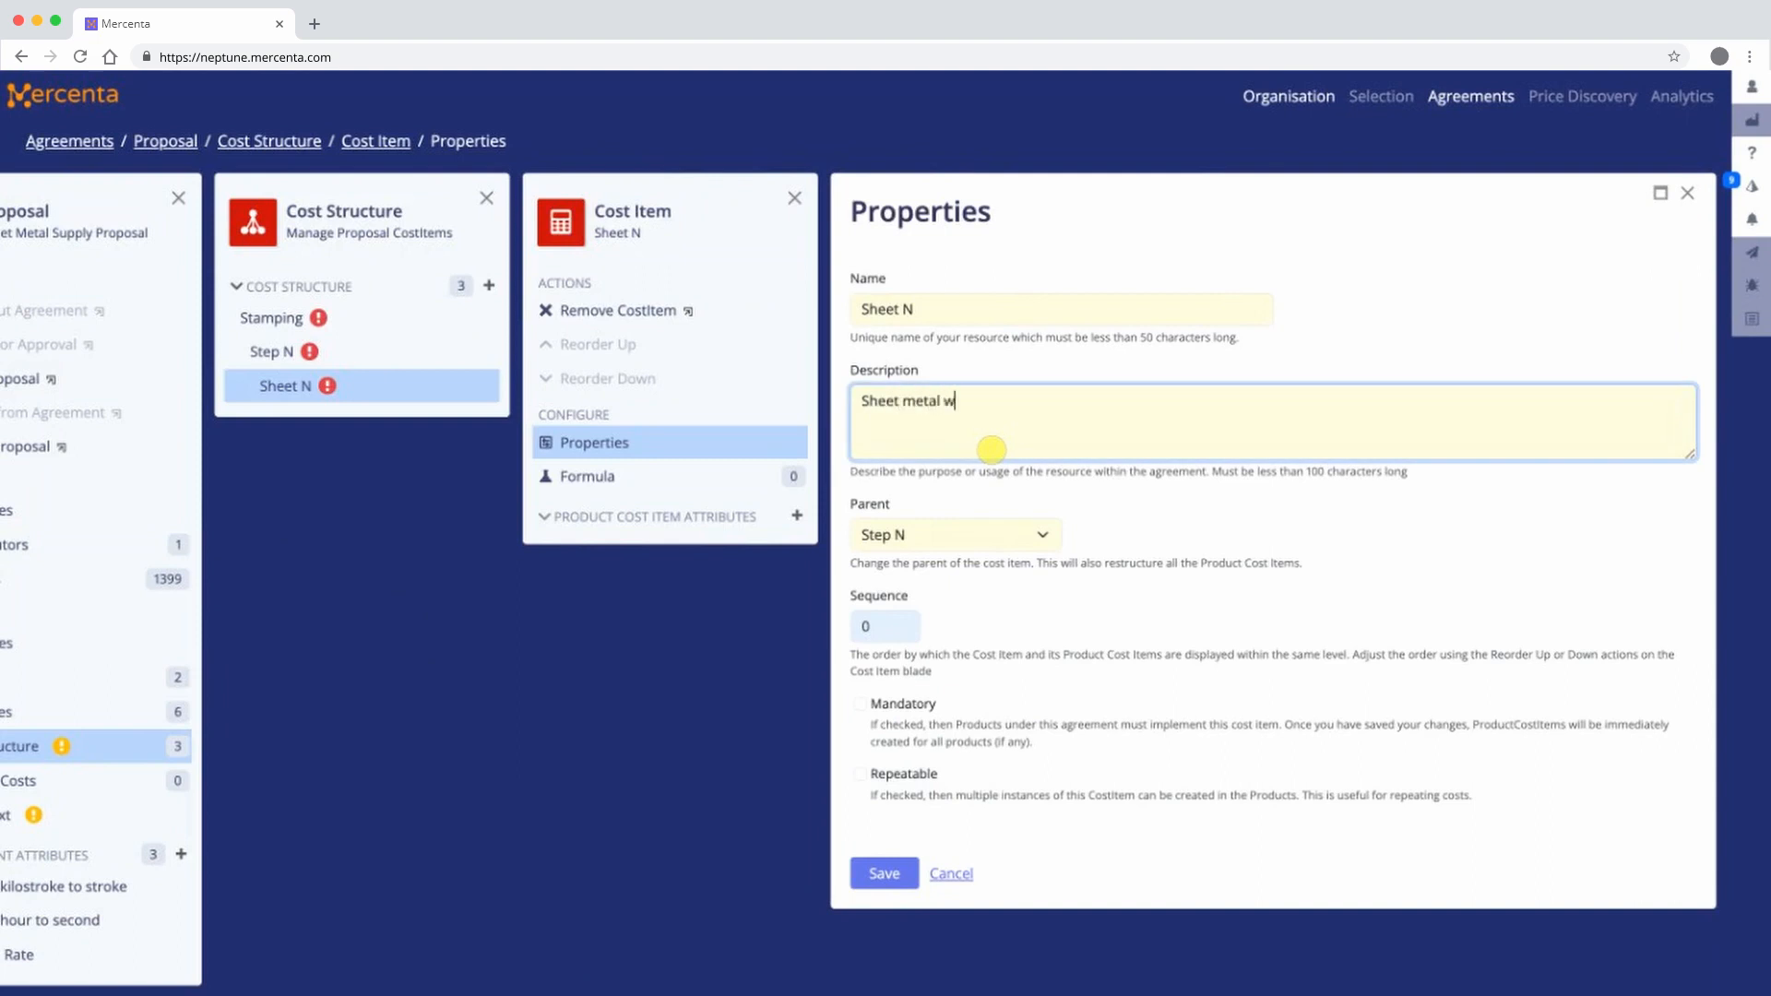
pyautogui.write('hich is consumed by the step. Repeated ')
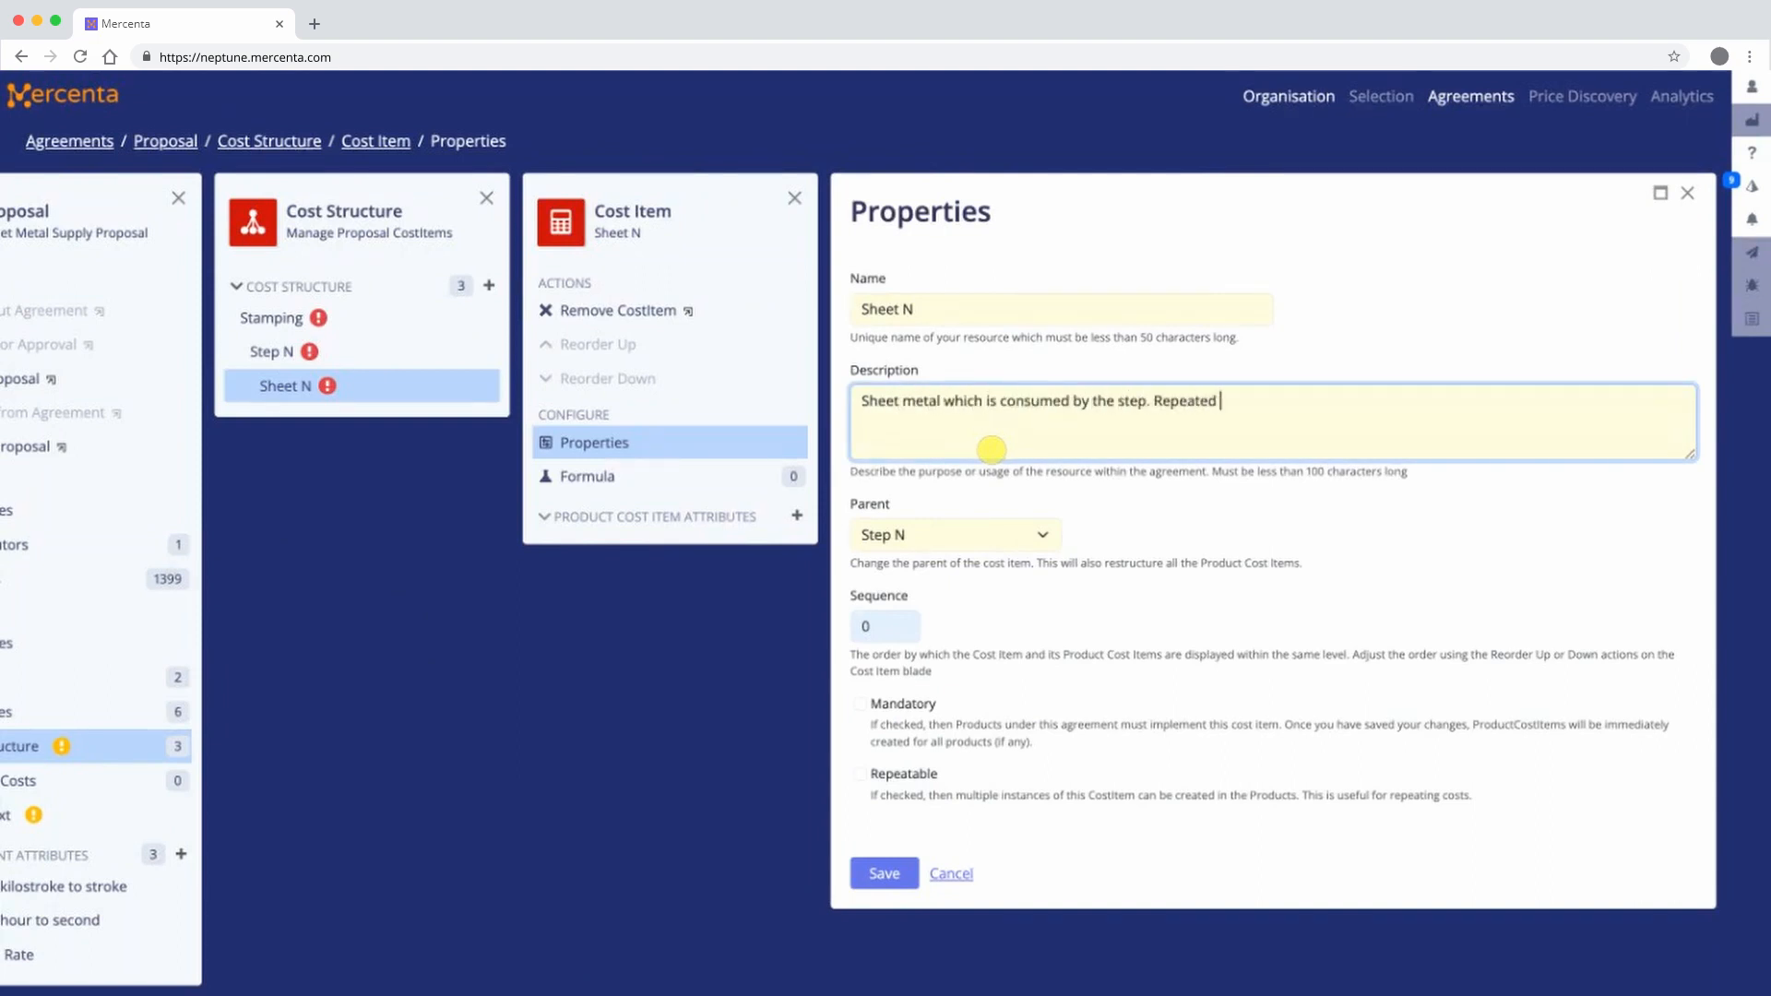
pyautogui.write('when clinching. Optional ')
pyautogui.write('when using semi-l')
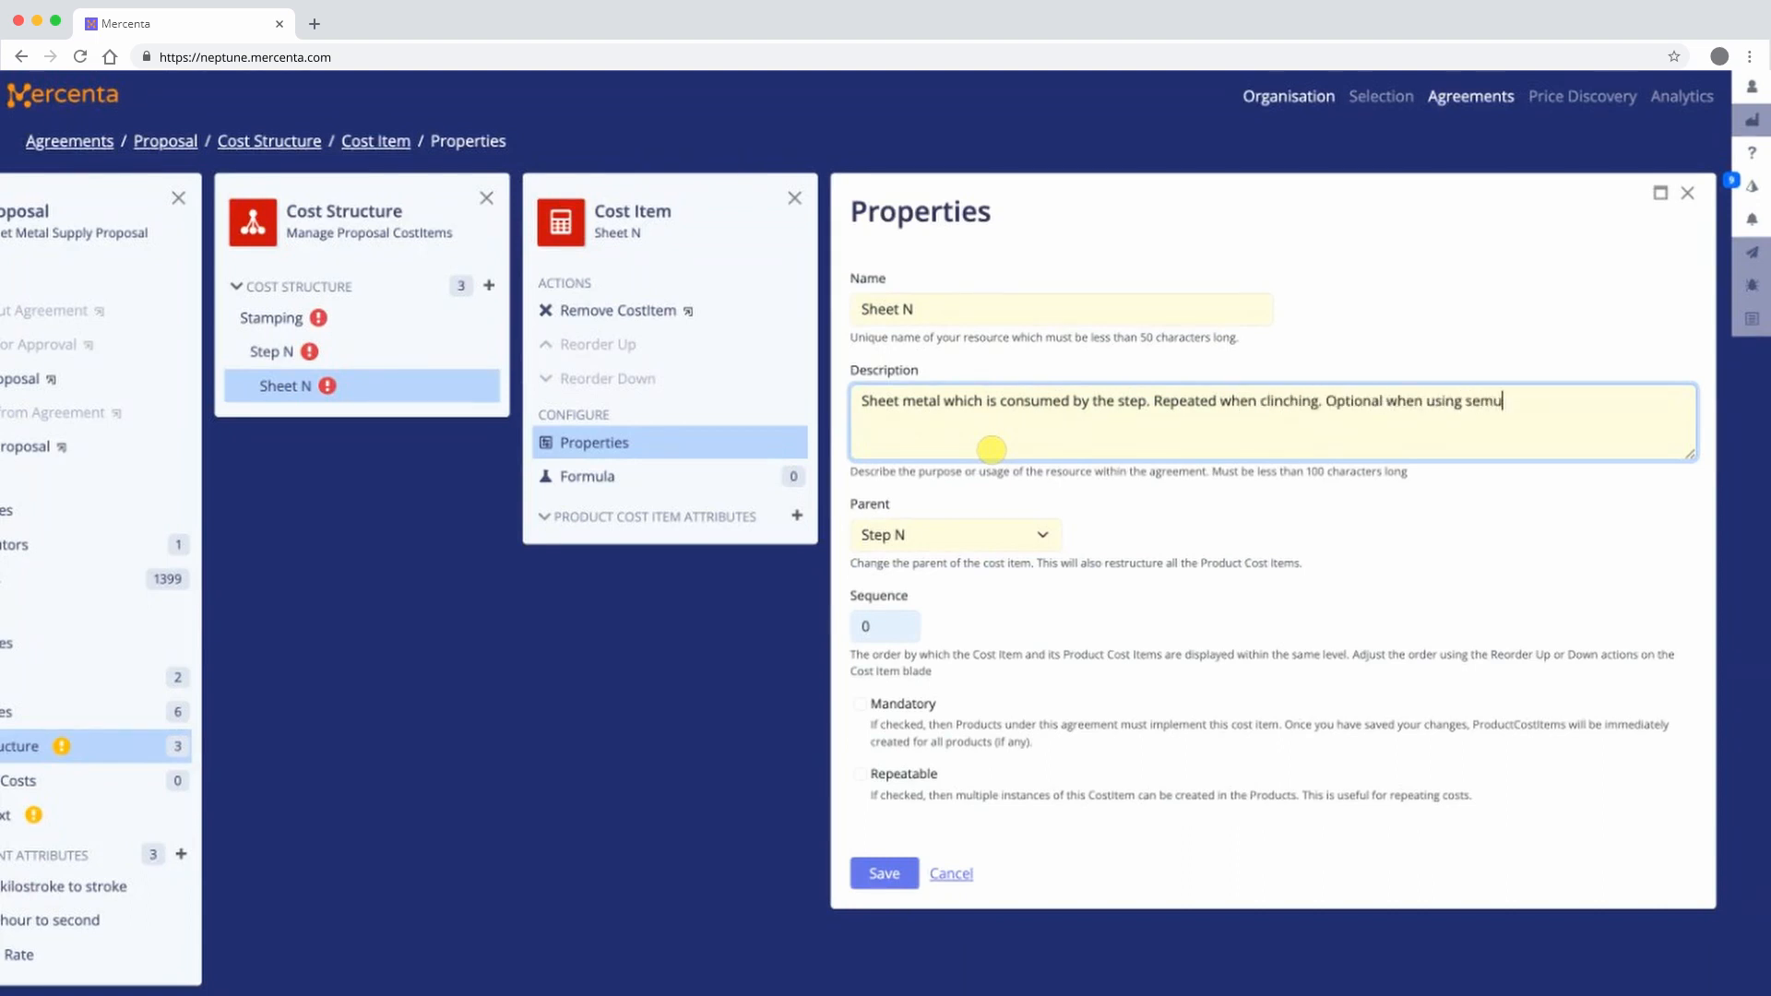
pyautogui.write('processed parts from upstream step o')
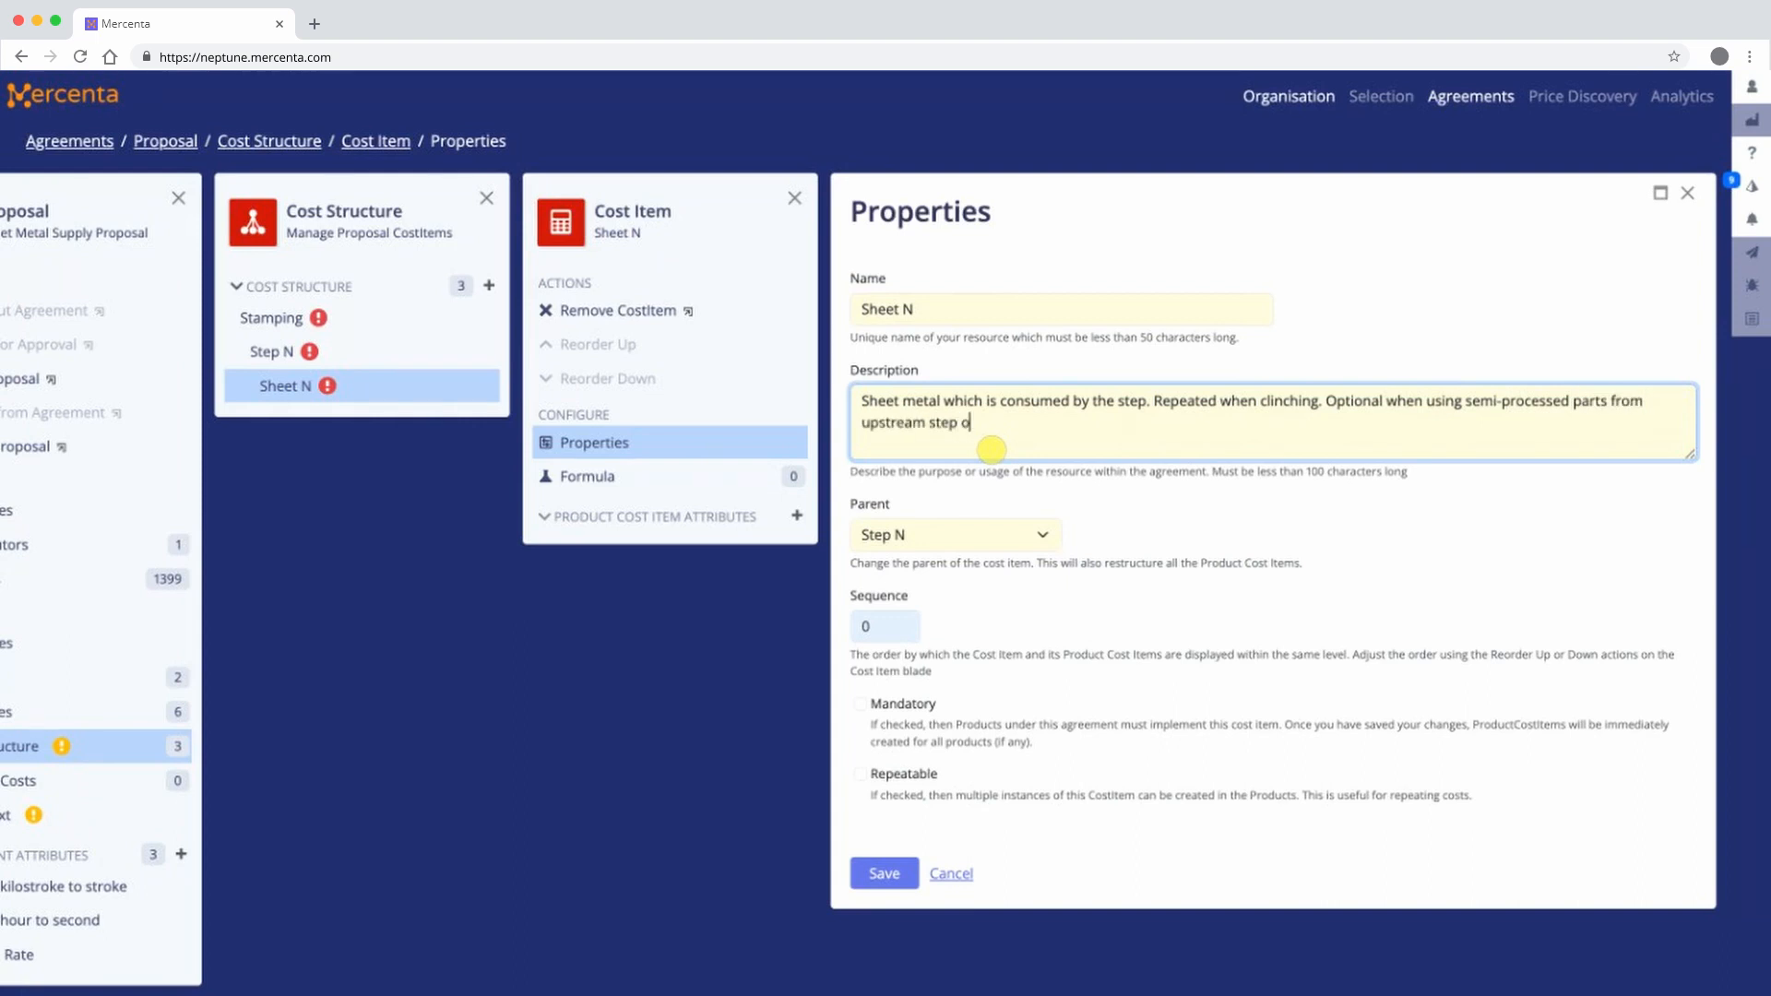
pyautogui.write('r if sheet is consigned.')
pyautogui.press('Tab')
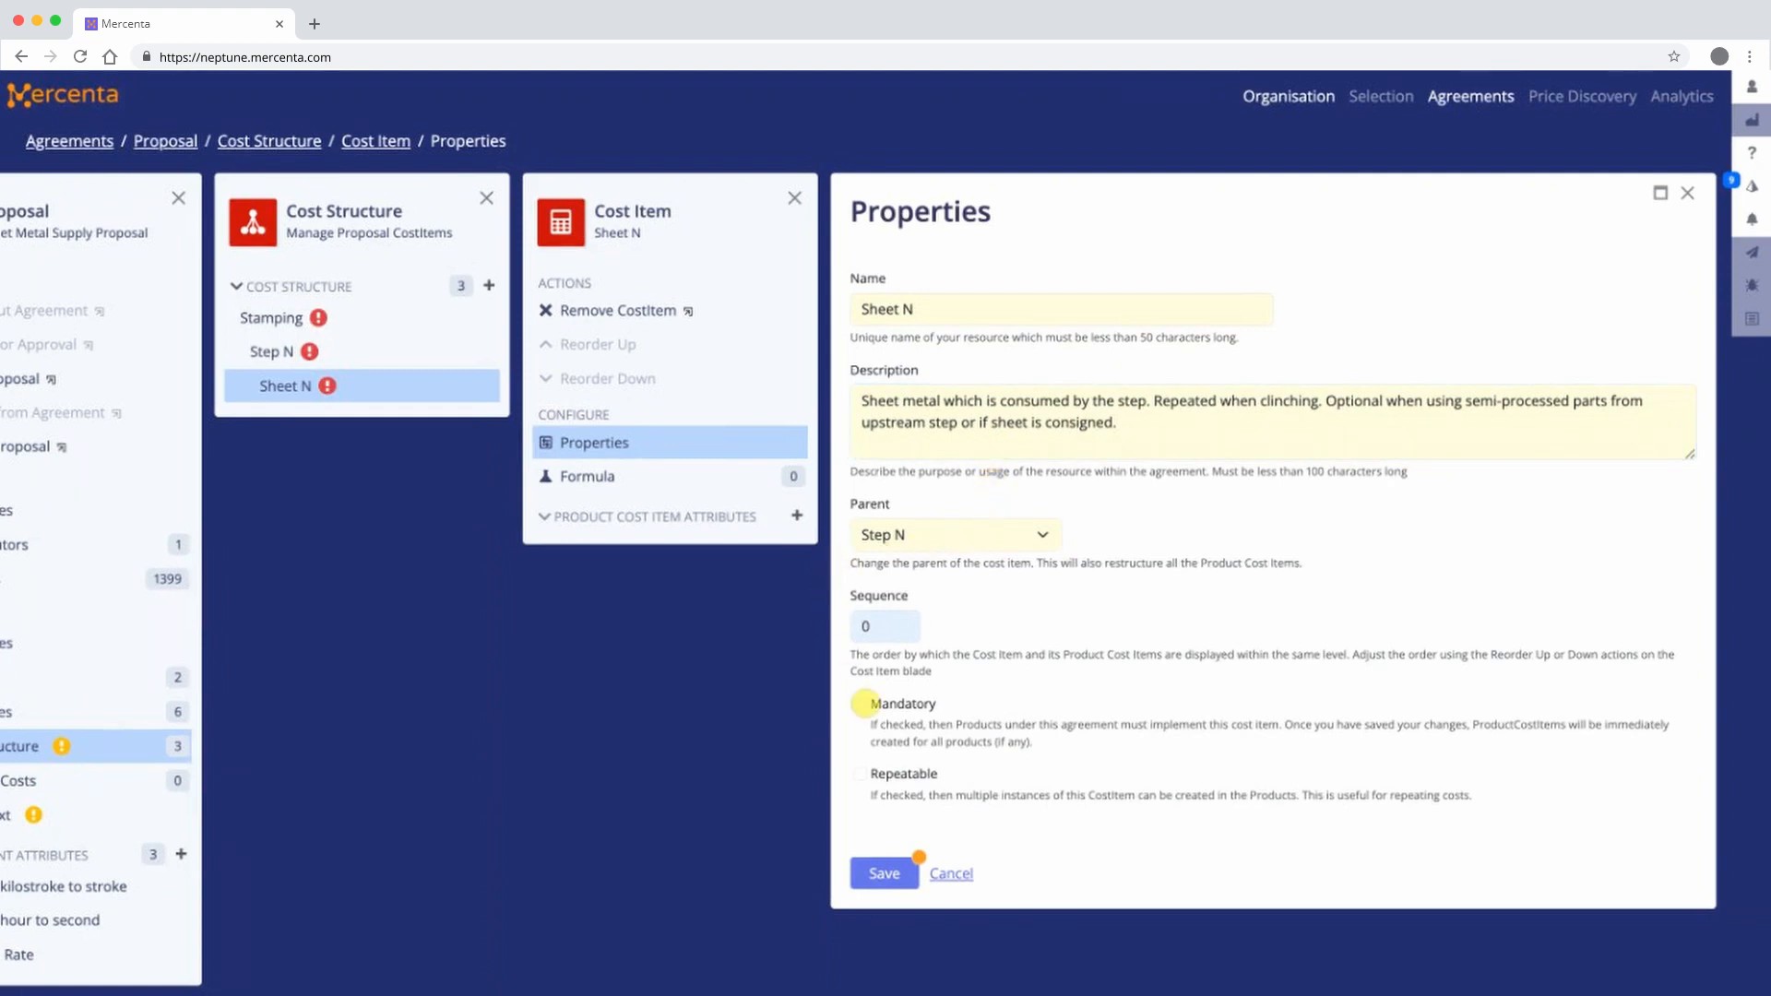
# - Make the Sheet N cost item repeatable, then save and close its properties
pyautogui.click(861, 774)
pyautogui.click(883, 872)
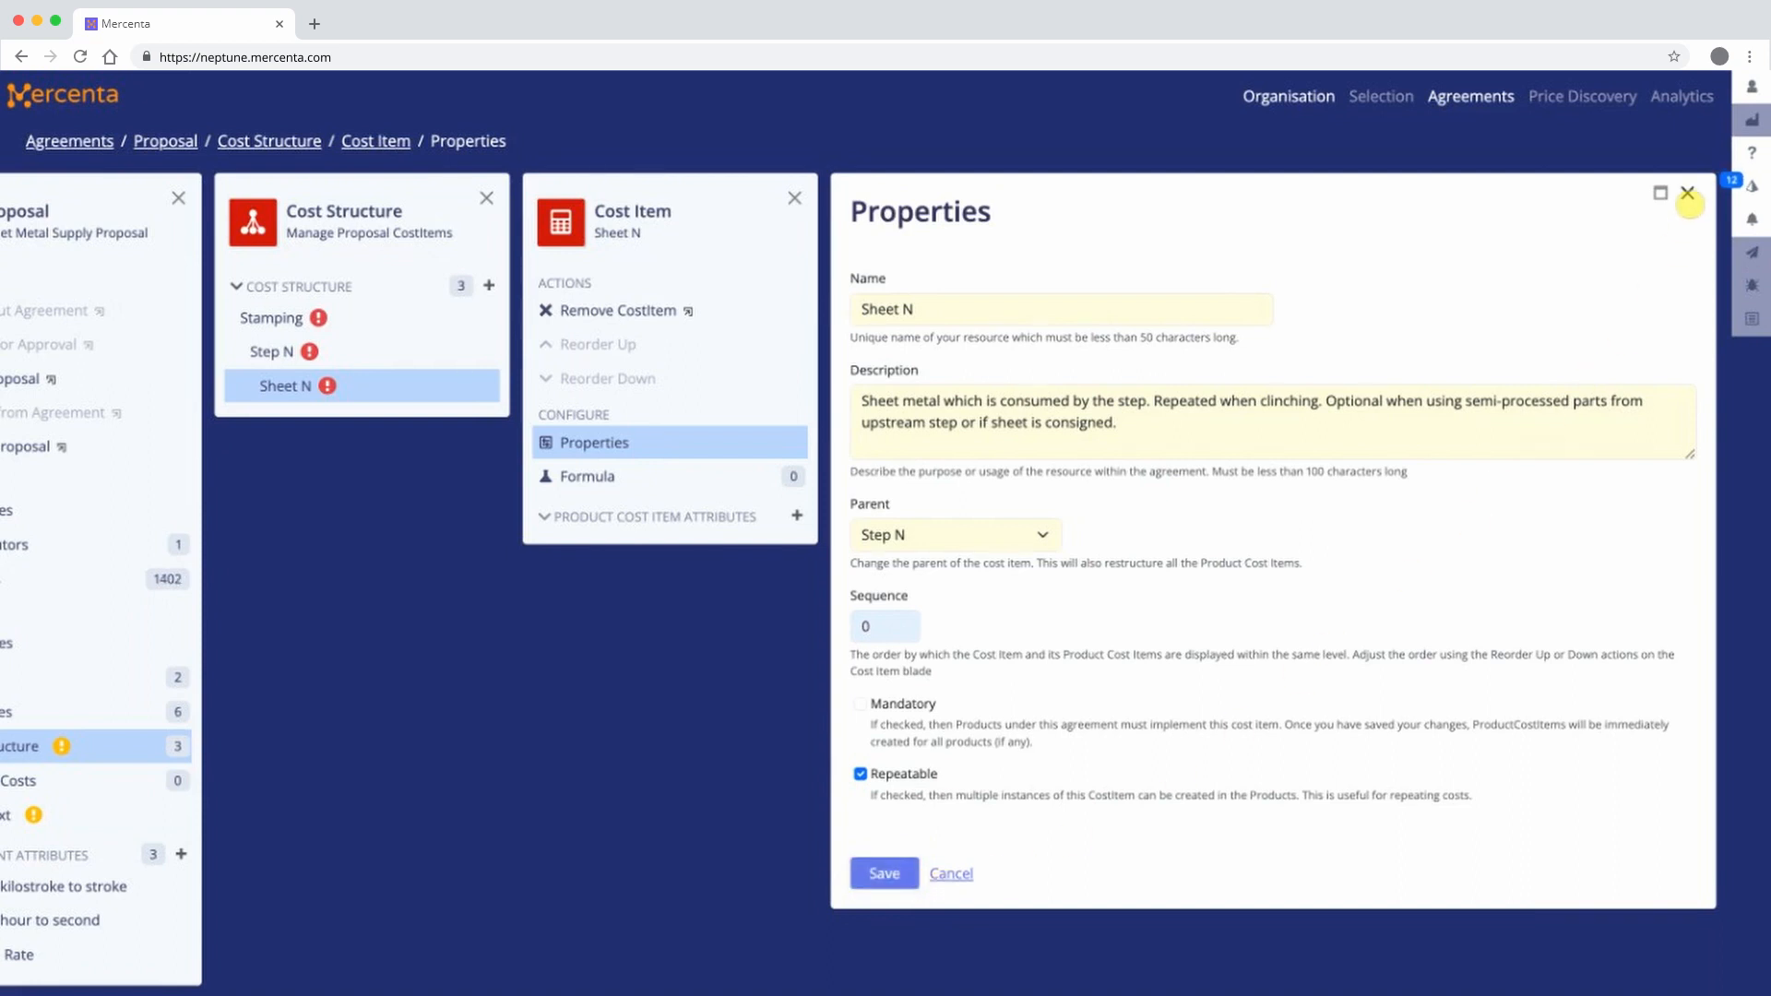
pyautogui.click(1688, 194)
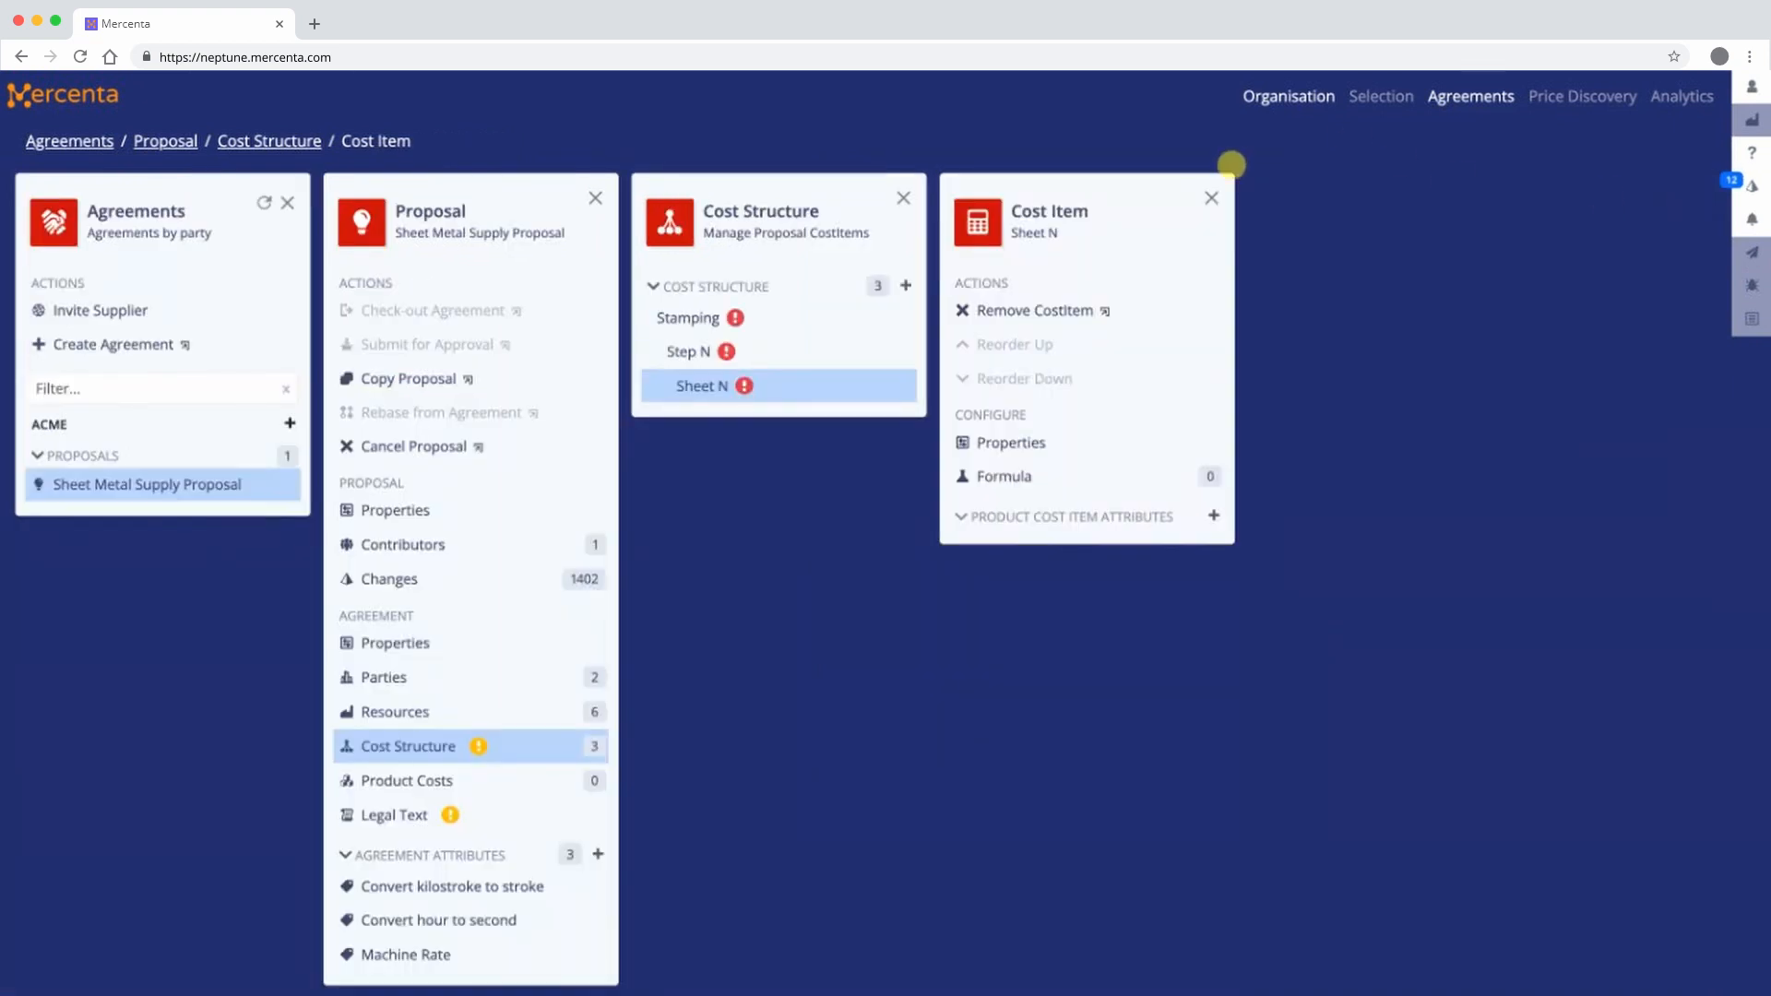
# - Create a cost item named "Degrease" with Step N as its parent in the cost structure
pyautogui.click(906, 286)
pyautogui.click(1145, 212)
pyautogui.write('Degrease')
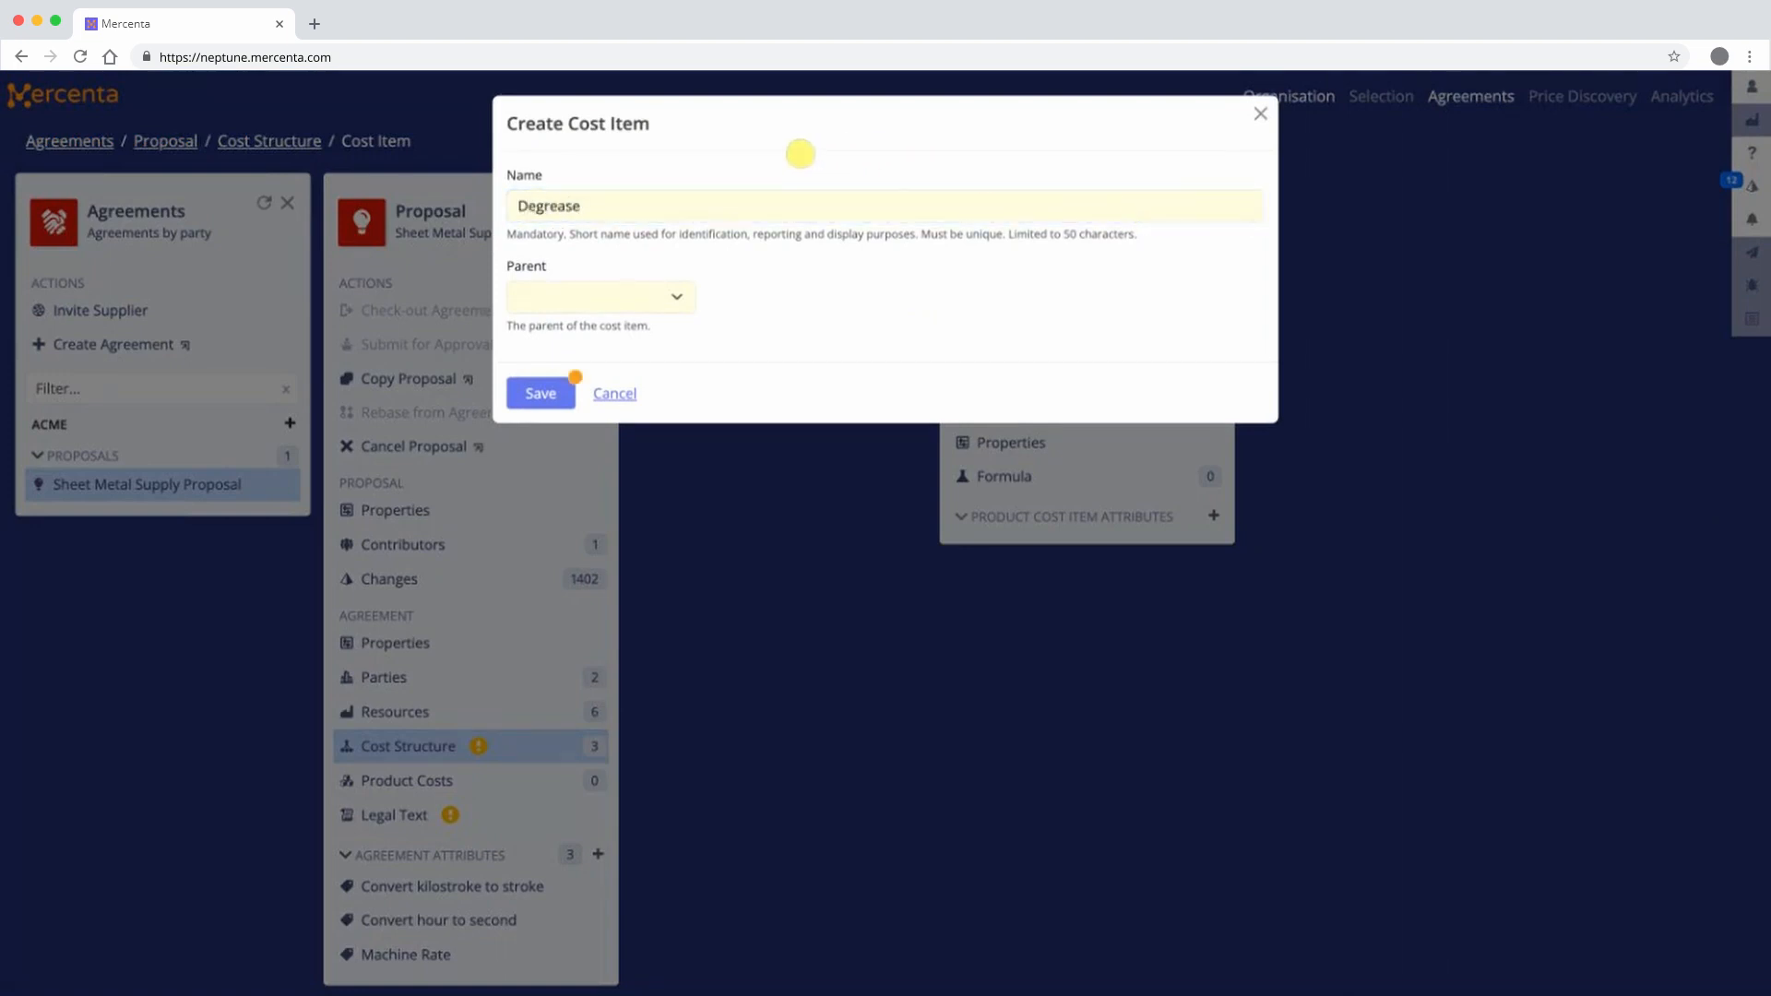
pyautogui.click(641, 293)
pyautogui.click(524, 404)
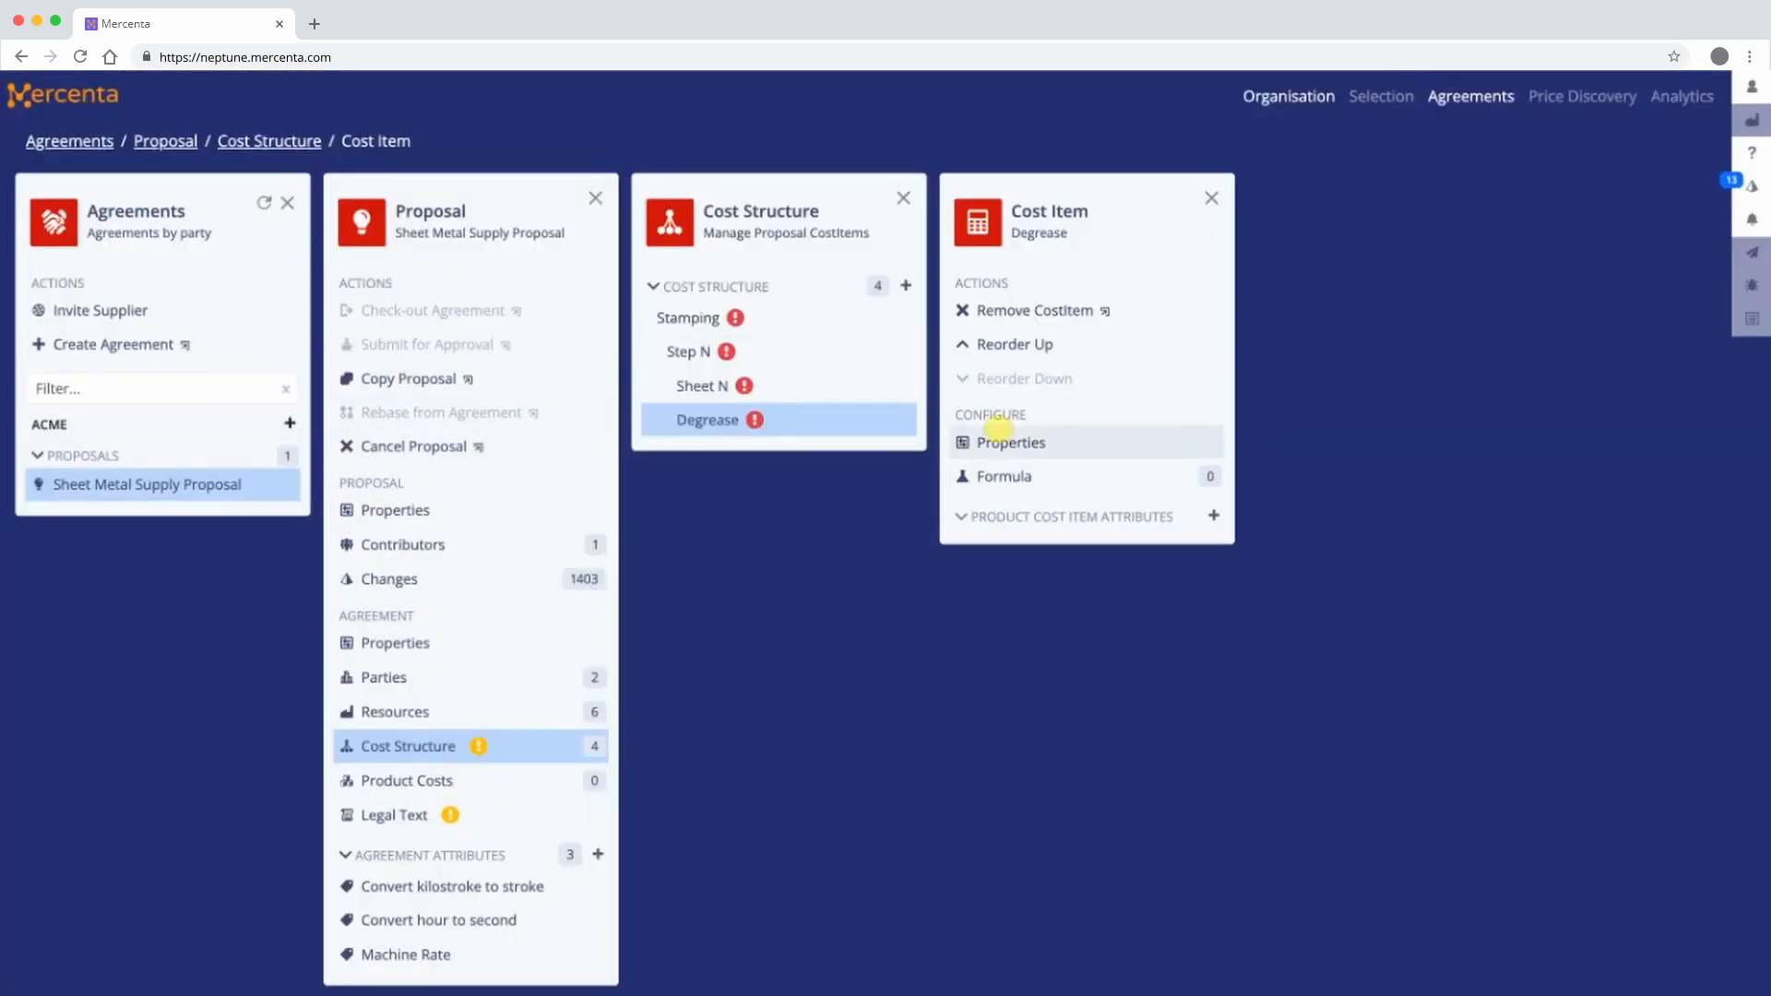
# - Describe the Degrease cost item as "Optional degreasing to remove lubrication oil and other contaminants.", then save and close its properties
pyautogui.click(1011, 445)
pyautogui.click(1011, 449)
pyautogui.write('Optional degreasing to remove ')
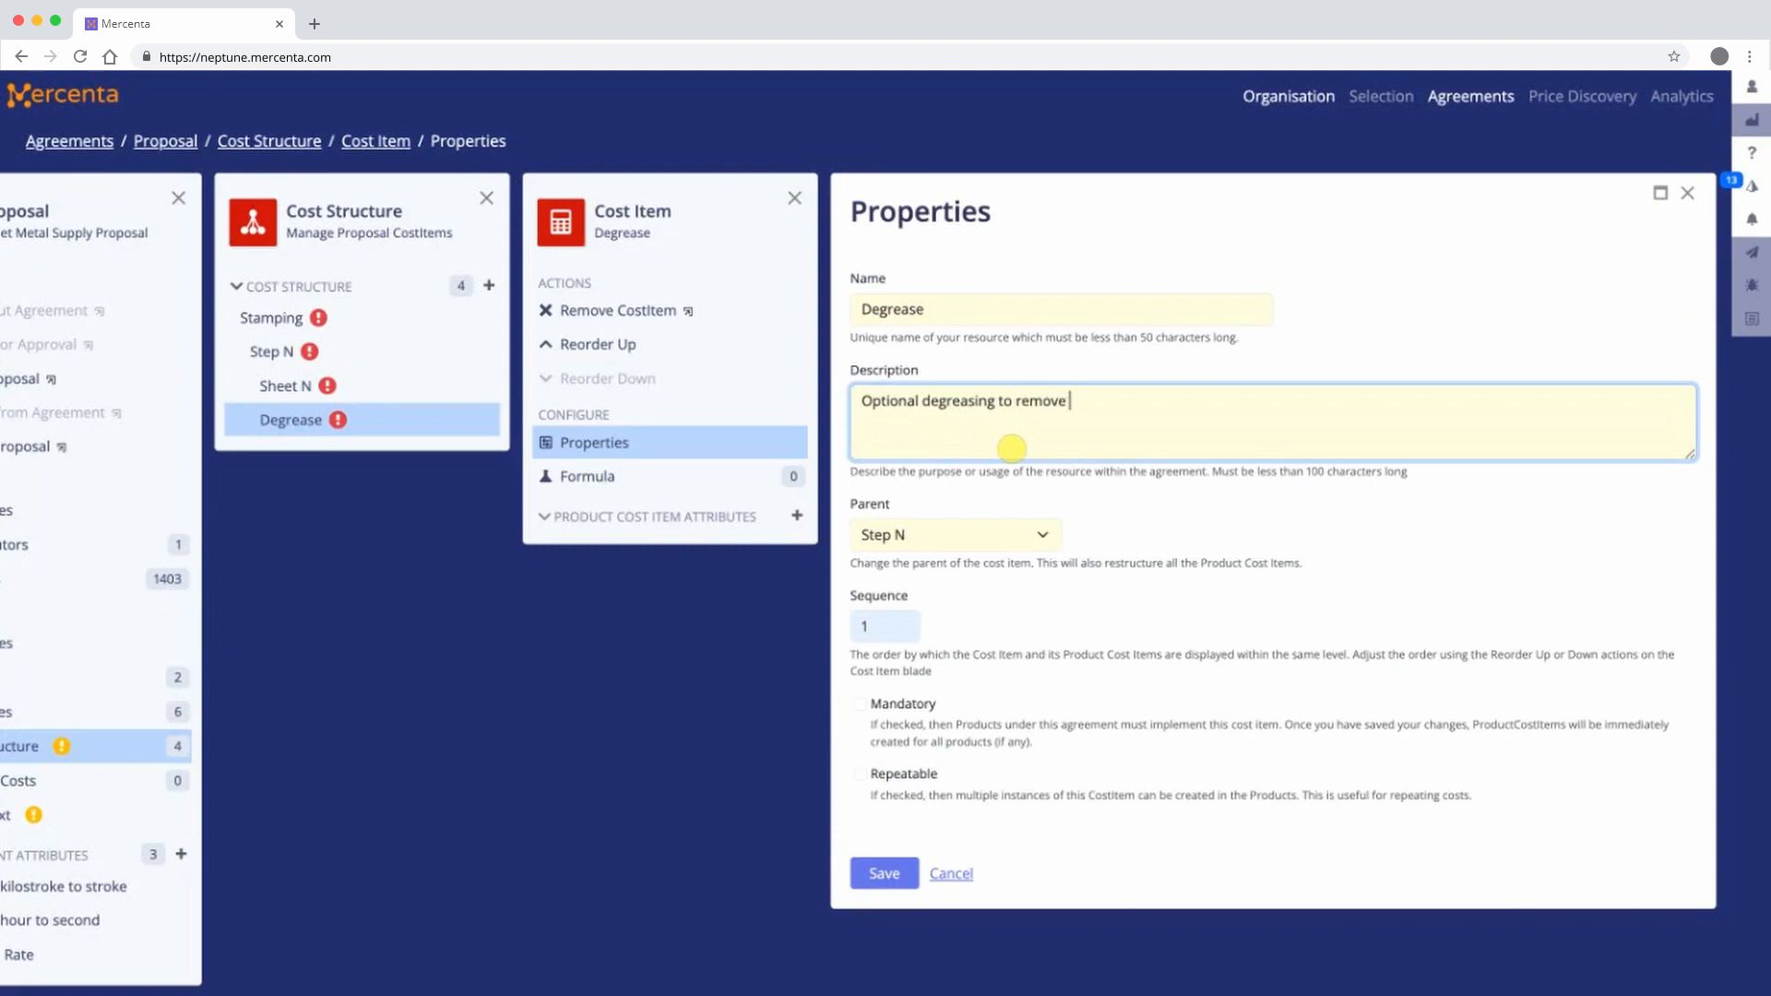
pyautogui.write('lubrication oil and other contaminants.')
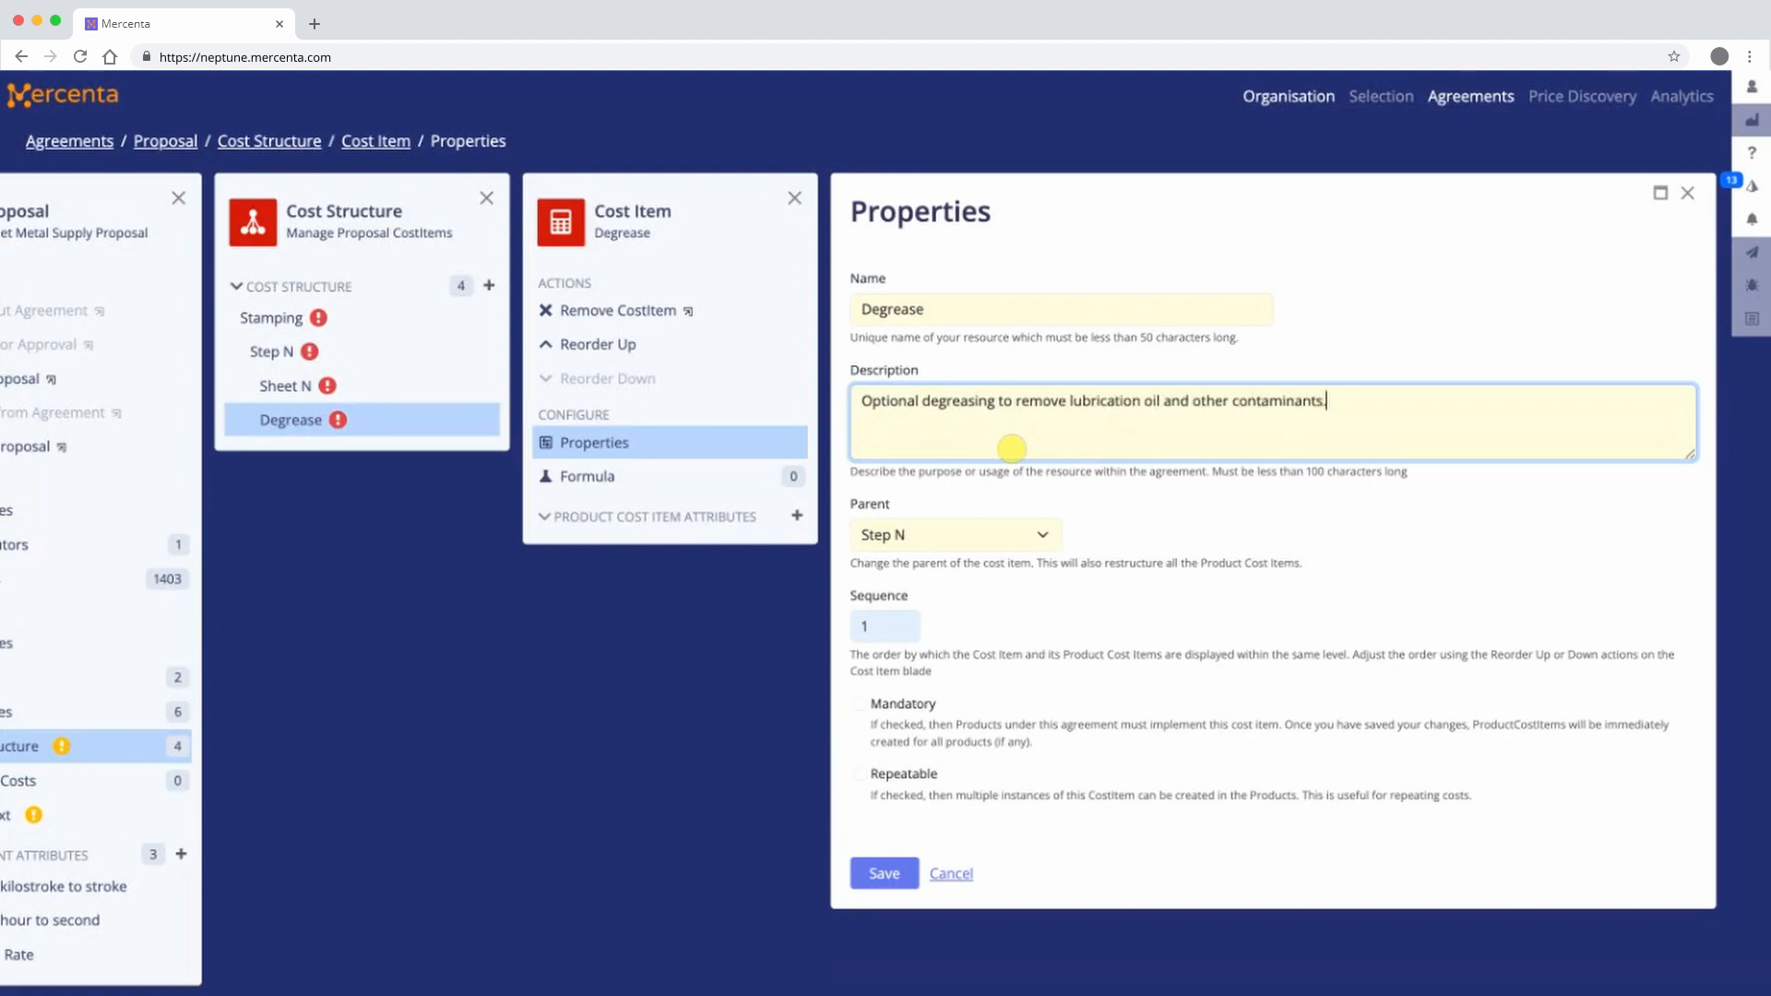
pyautogui.press('Tab')
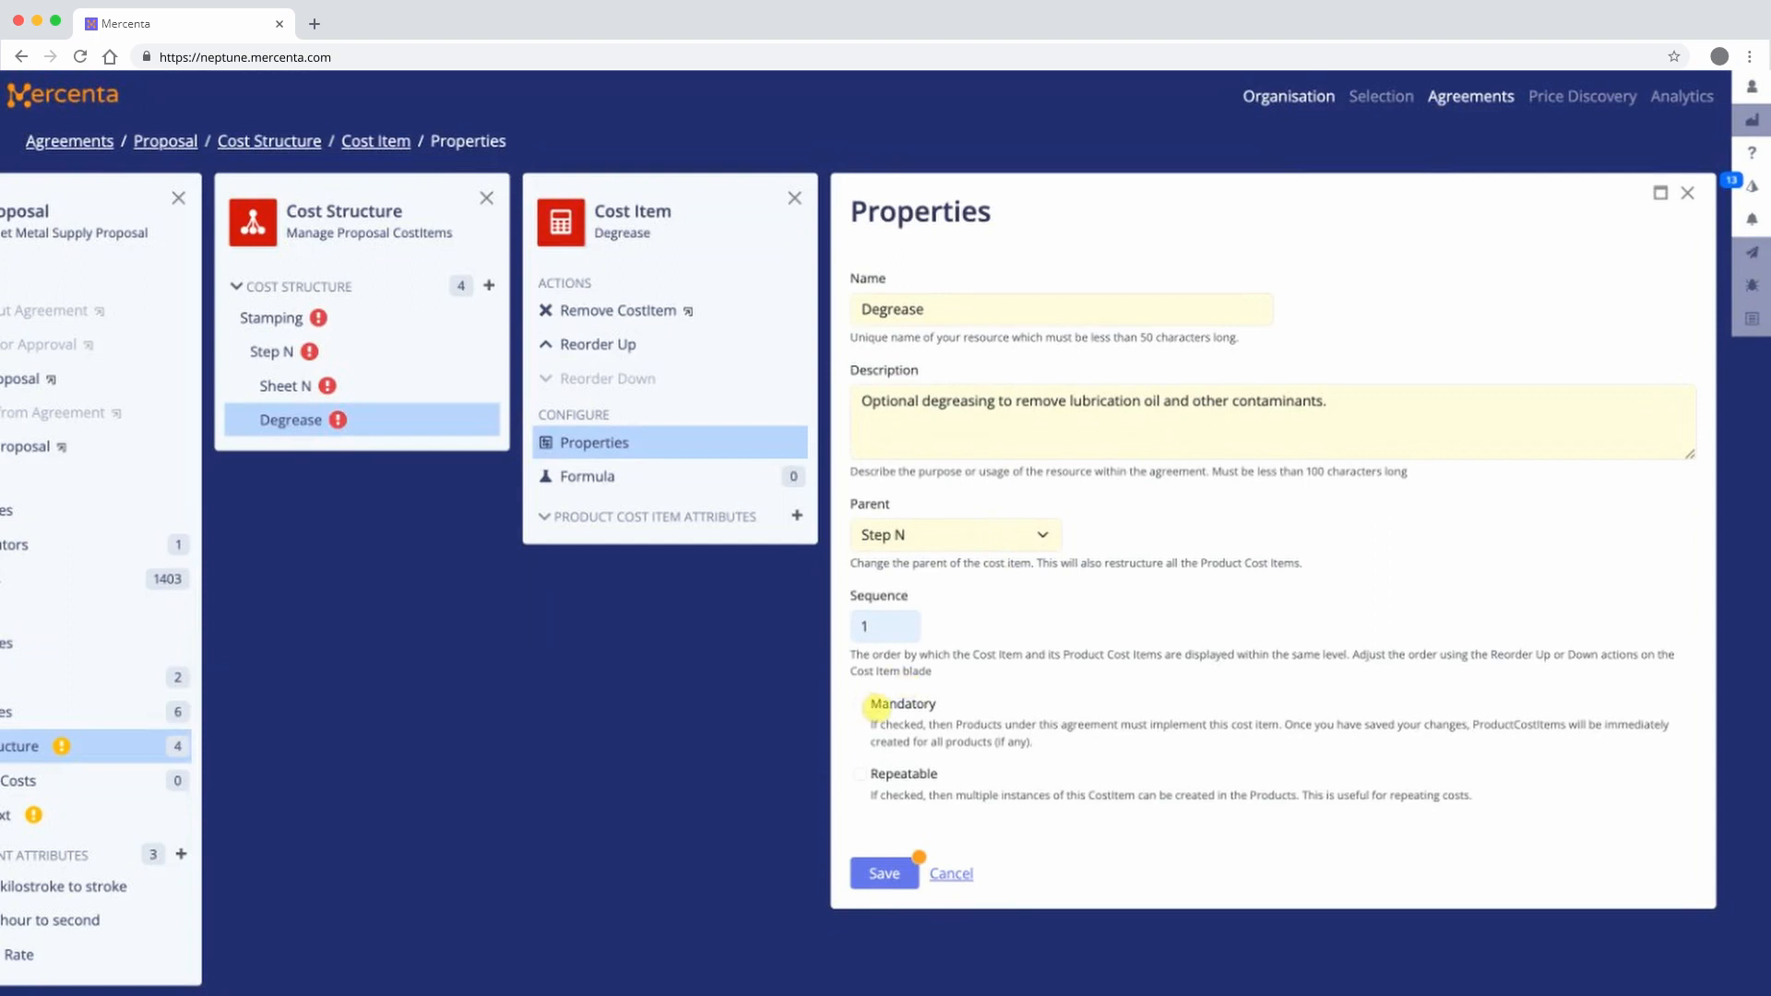
pyautogui.click(884, 873)
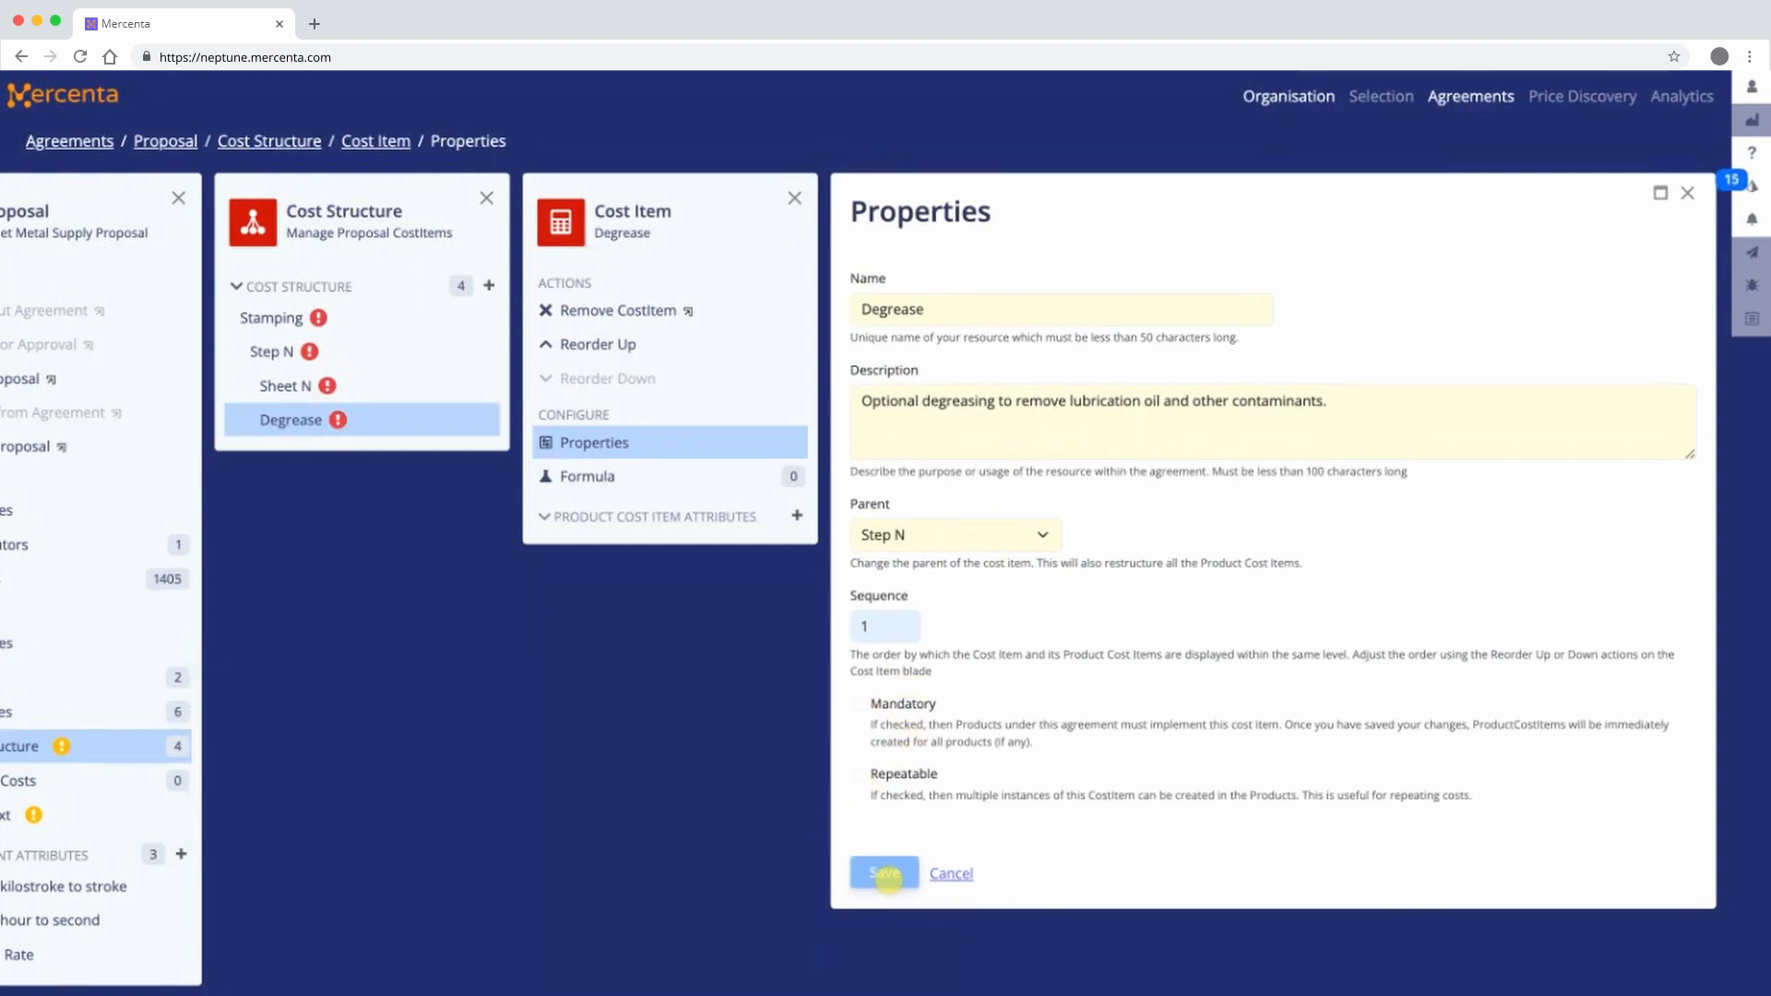
pyautogui.click(950, 876)
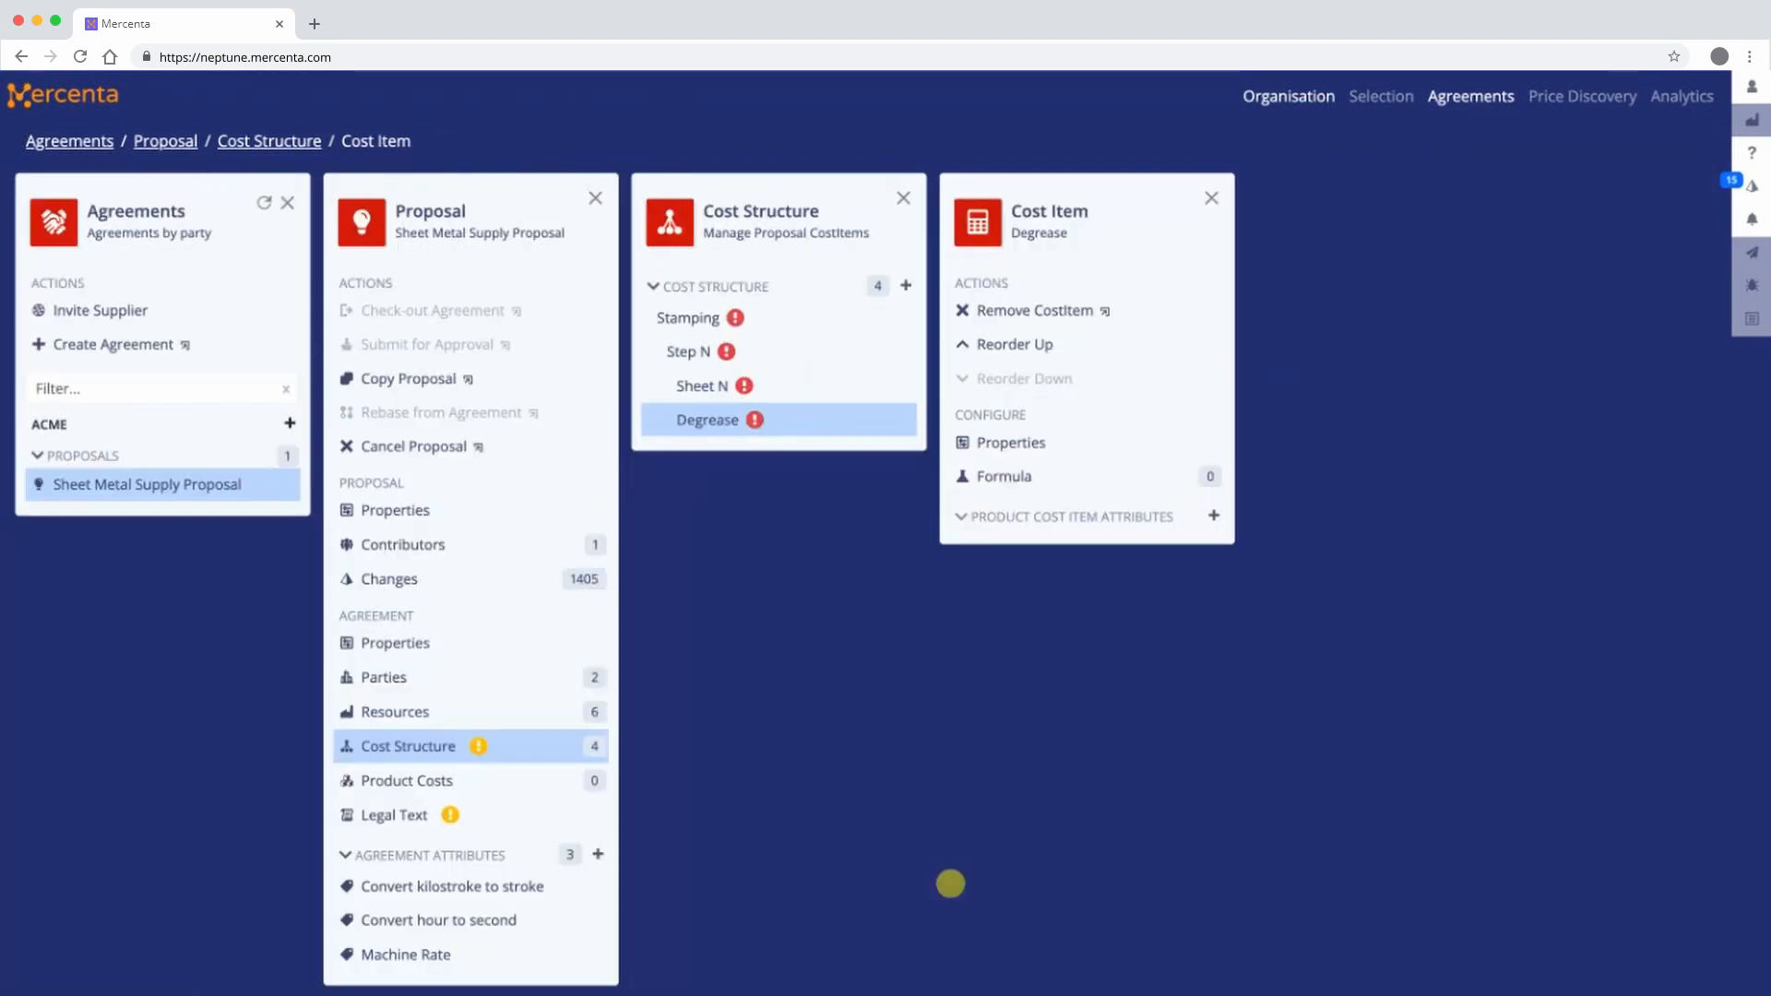
# - Create a cost item named "Step N-1" with Step N as its parent in the cost structure
pyautogui.click(906, 286)
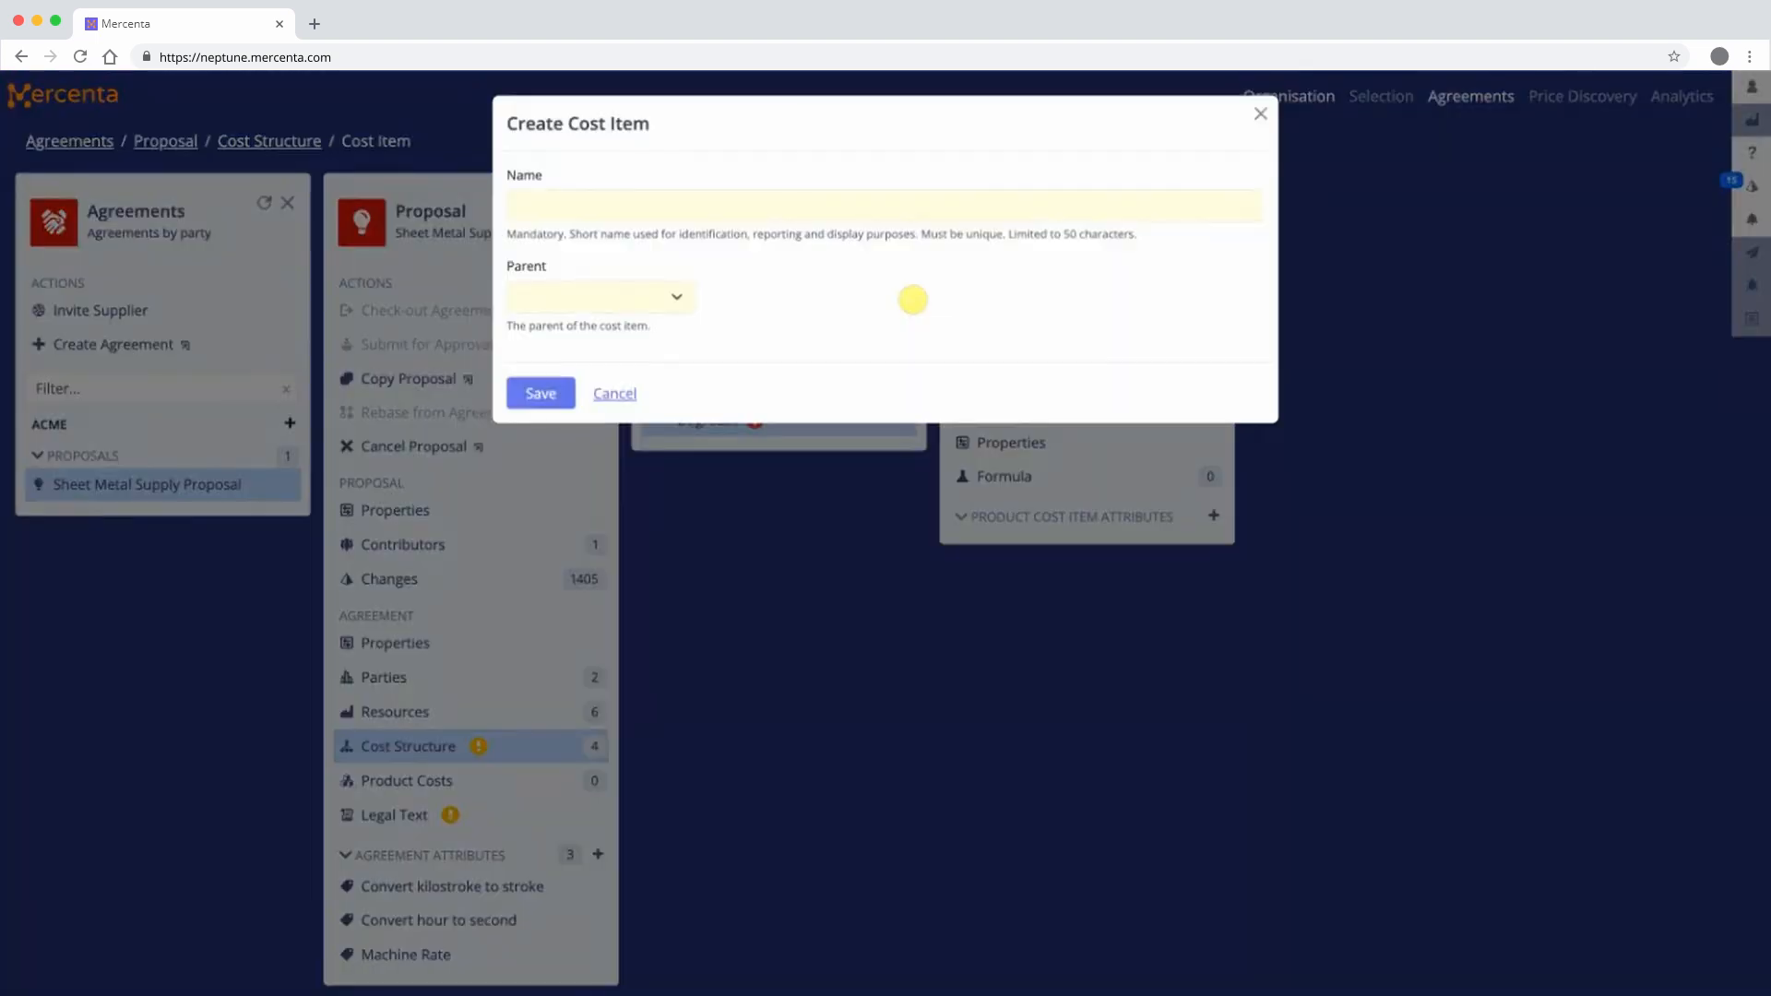
pyautogui.click(941, 217)
pyautogui.write('Step N-1')
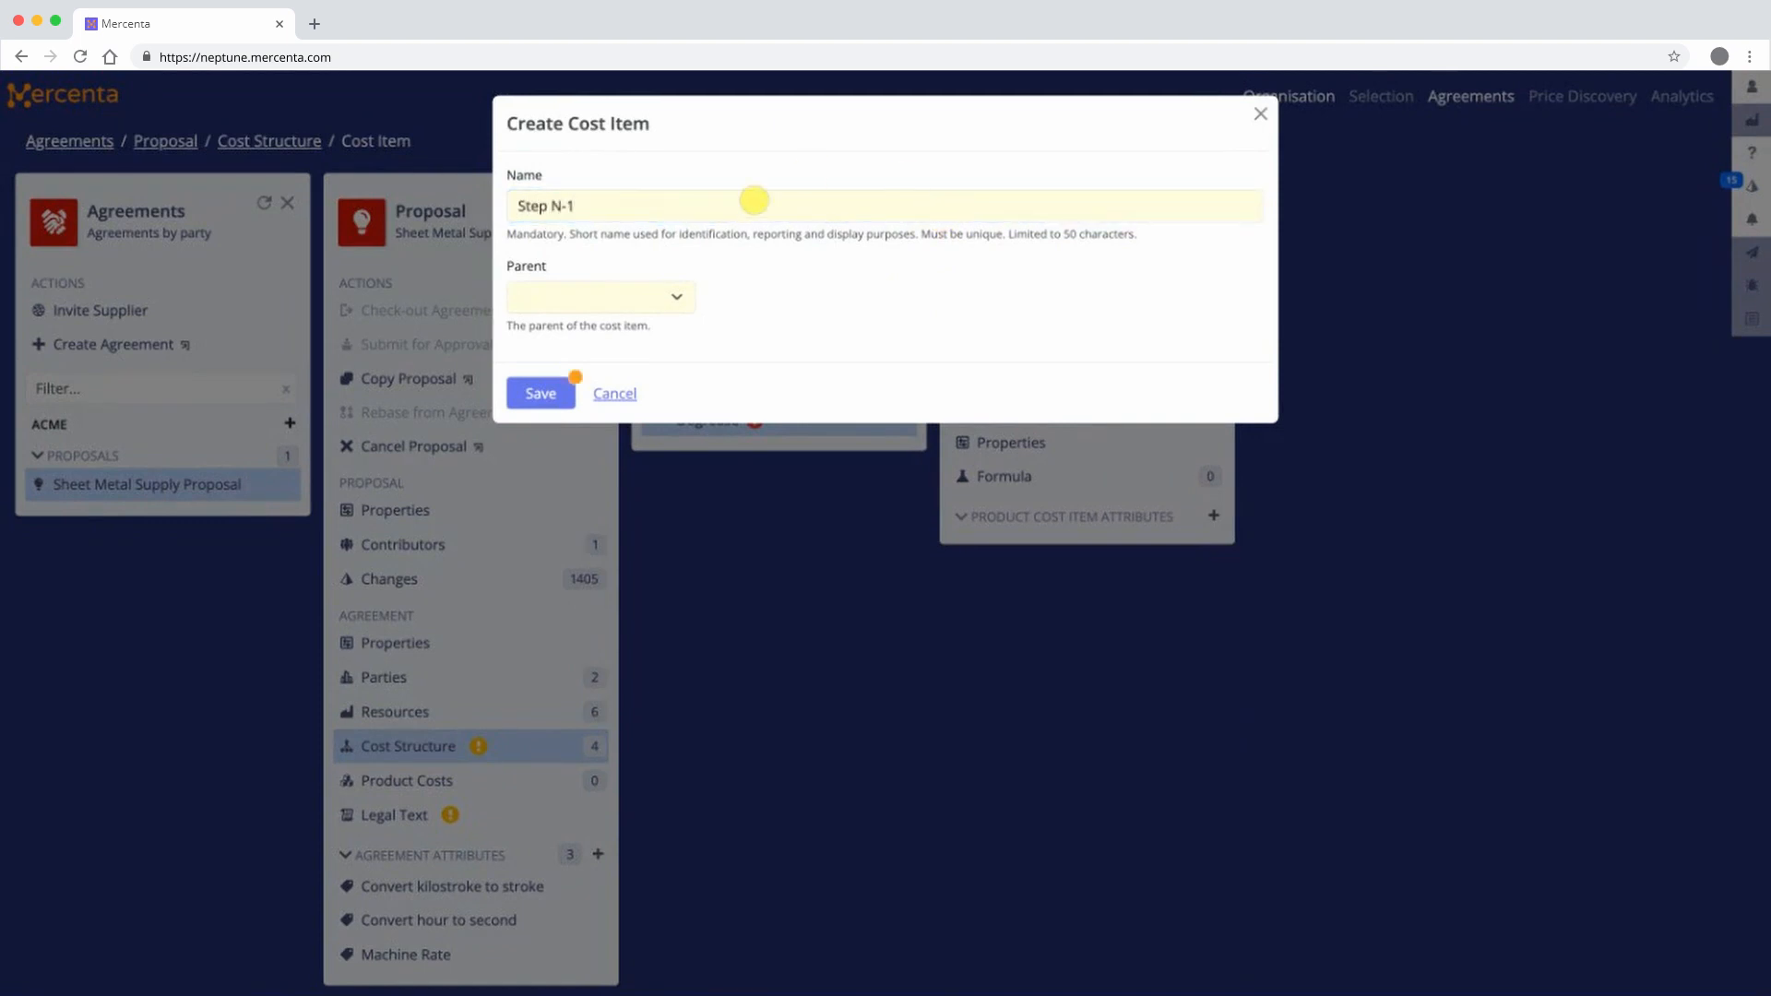
pyautogui.click(554, 298)
pyautogui.click(523, 397)
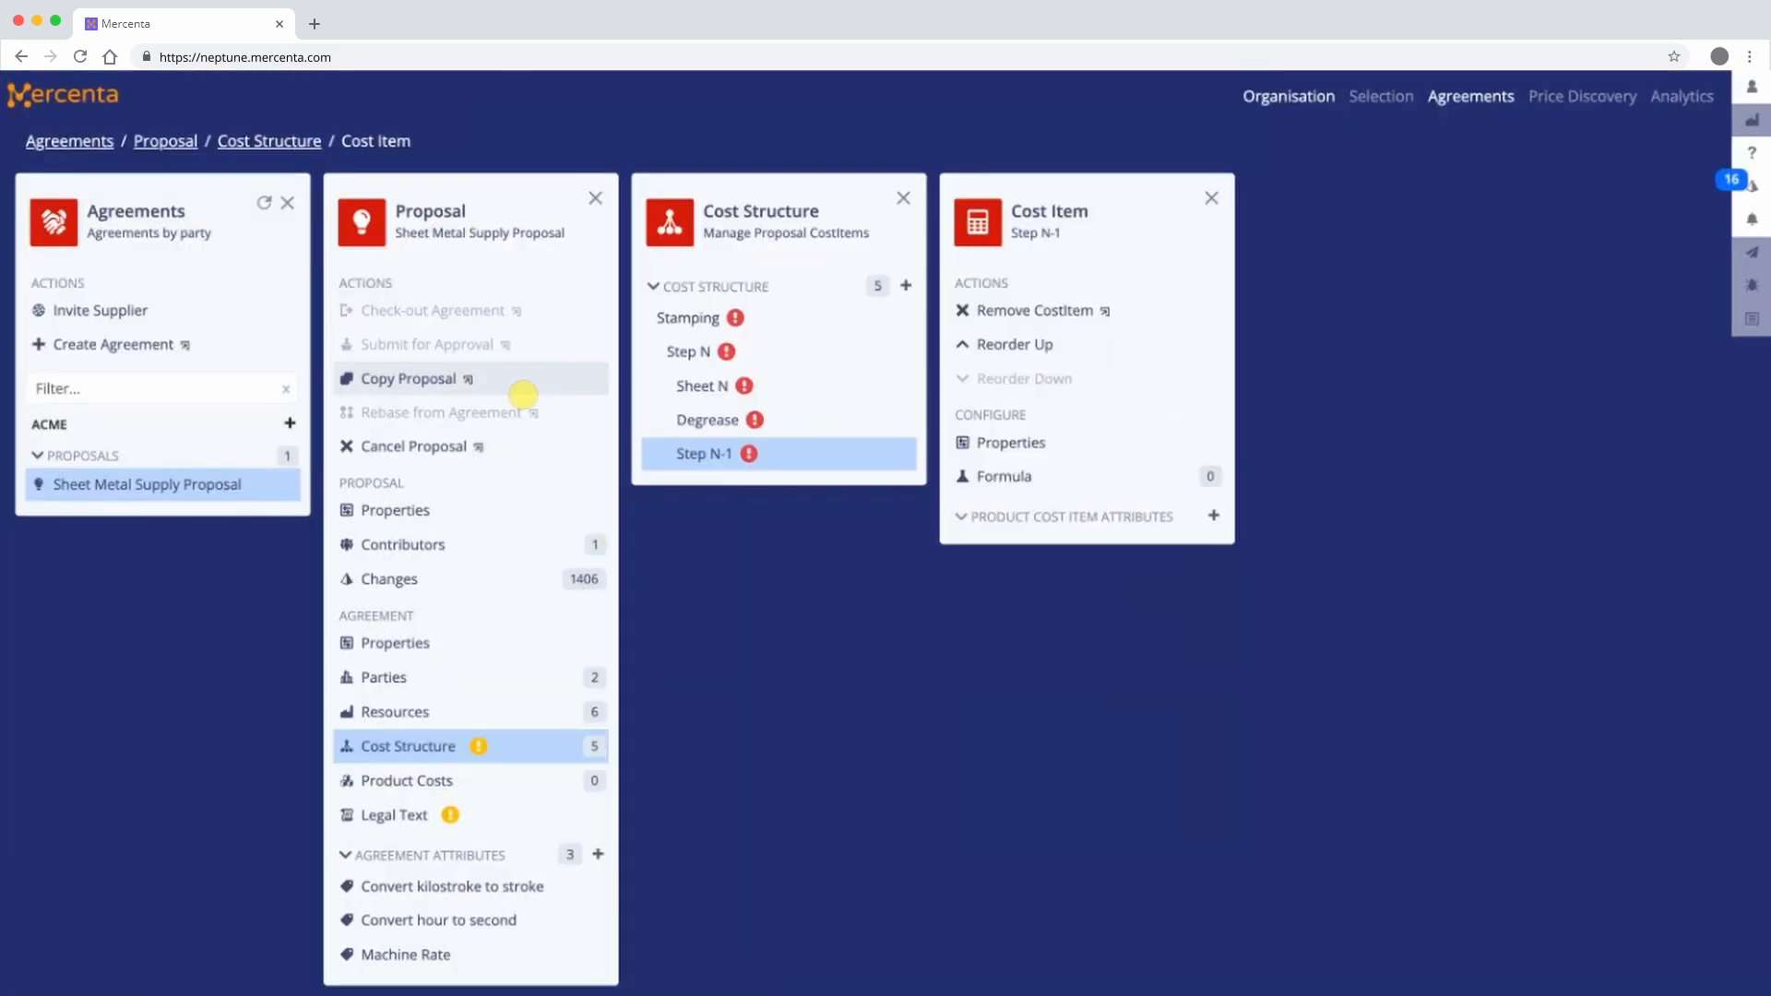
# - Describe Step N-1 as "Processing cost for second last stamping step. Repeatable if multiple parts clinched." and save it as repeatable
pyautogui.click(1004, 444)
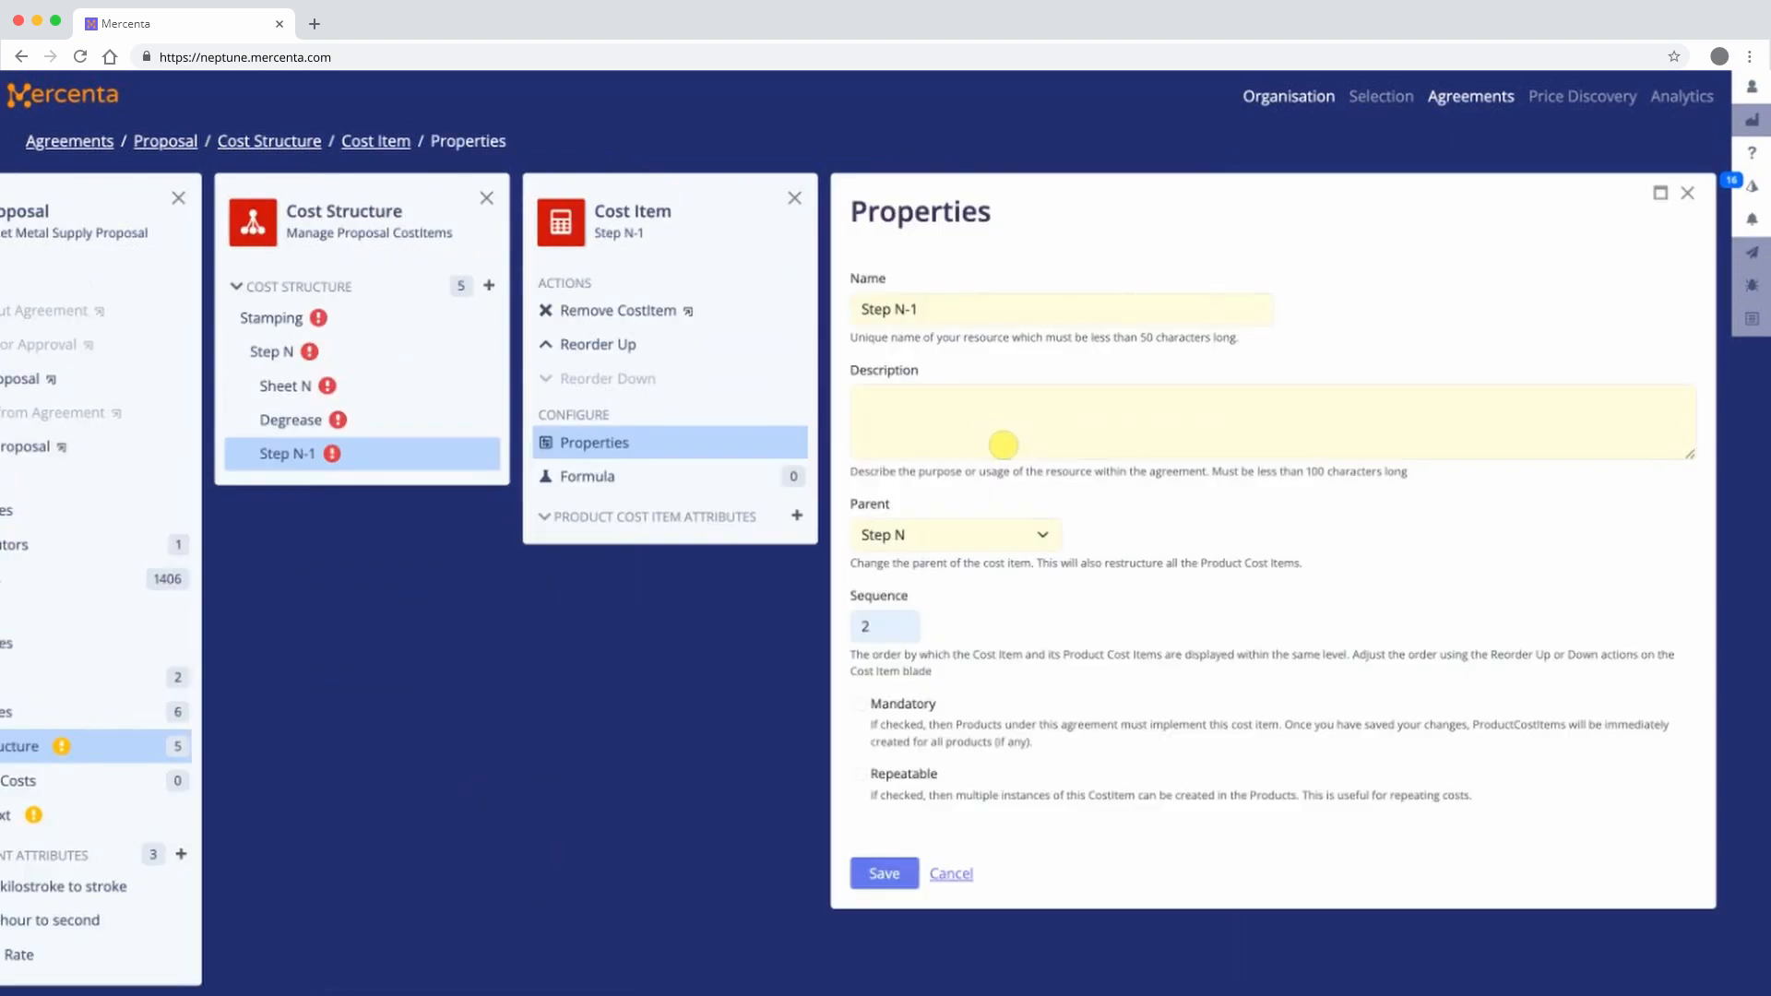
pyautogui.click(1004, 444)
pyautogui.write('Processing cost f')
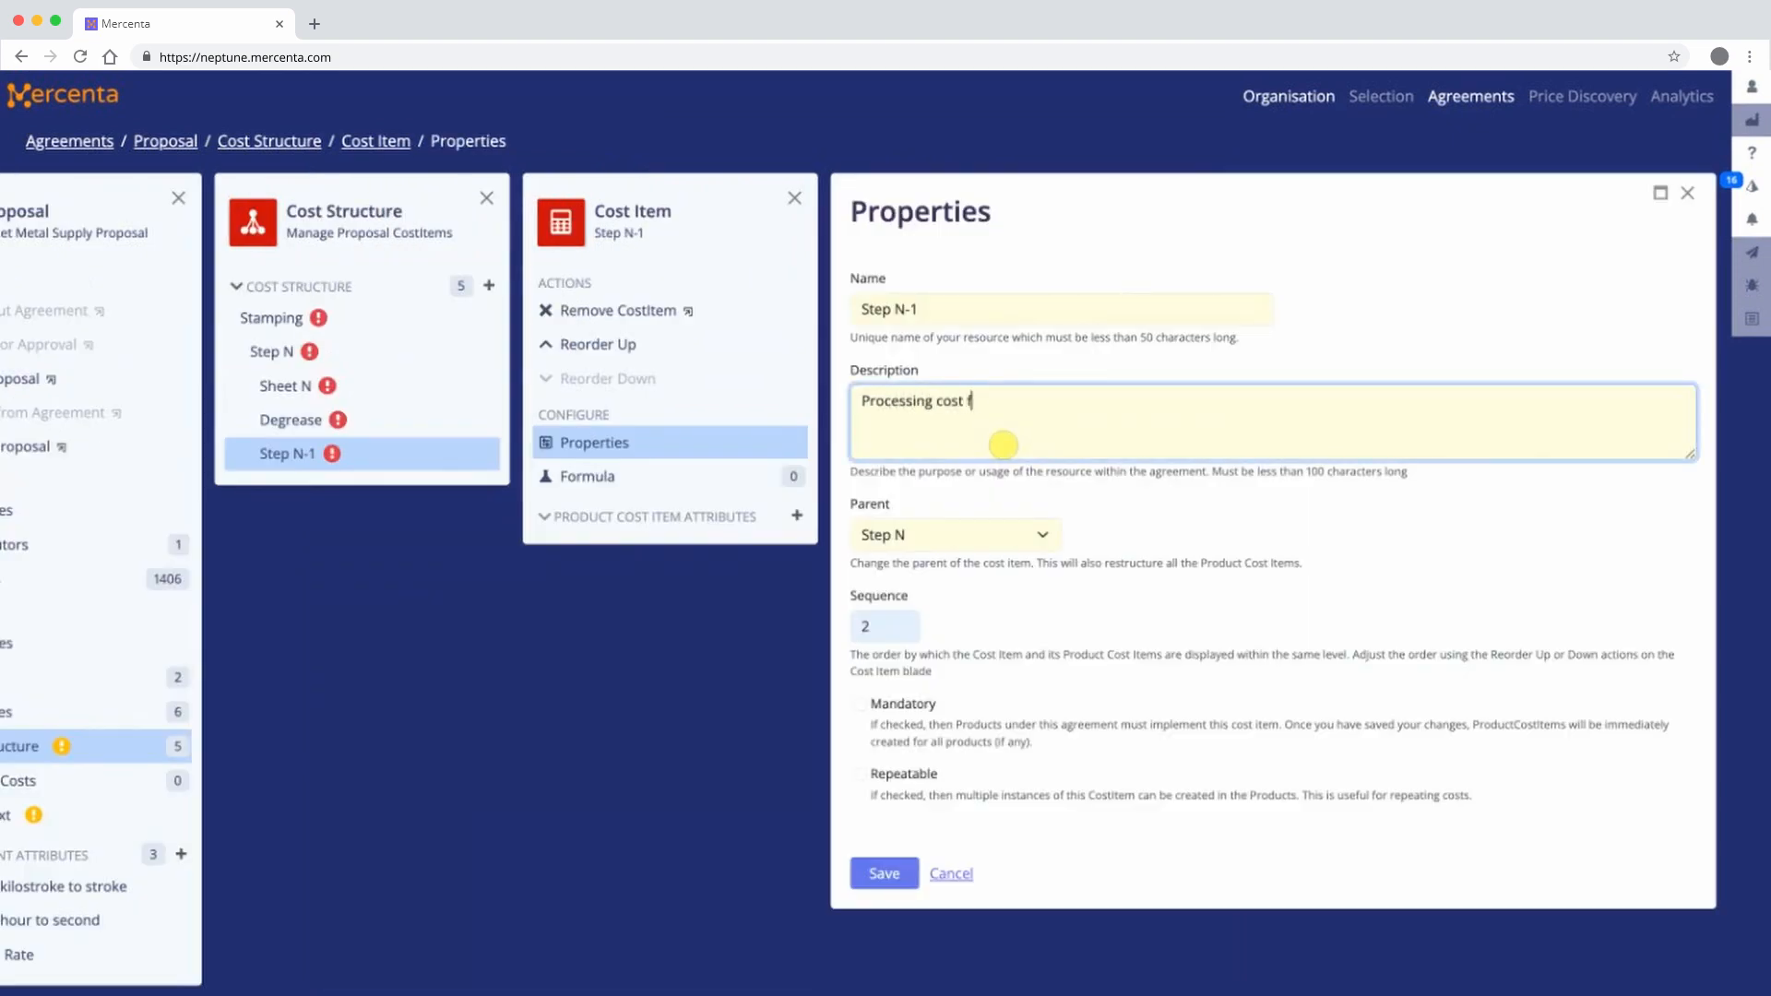
pyautogui.write('or second last stamping st')
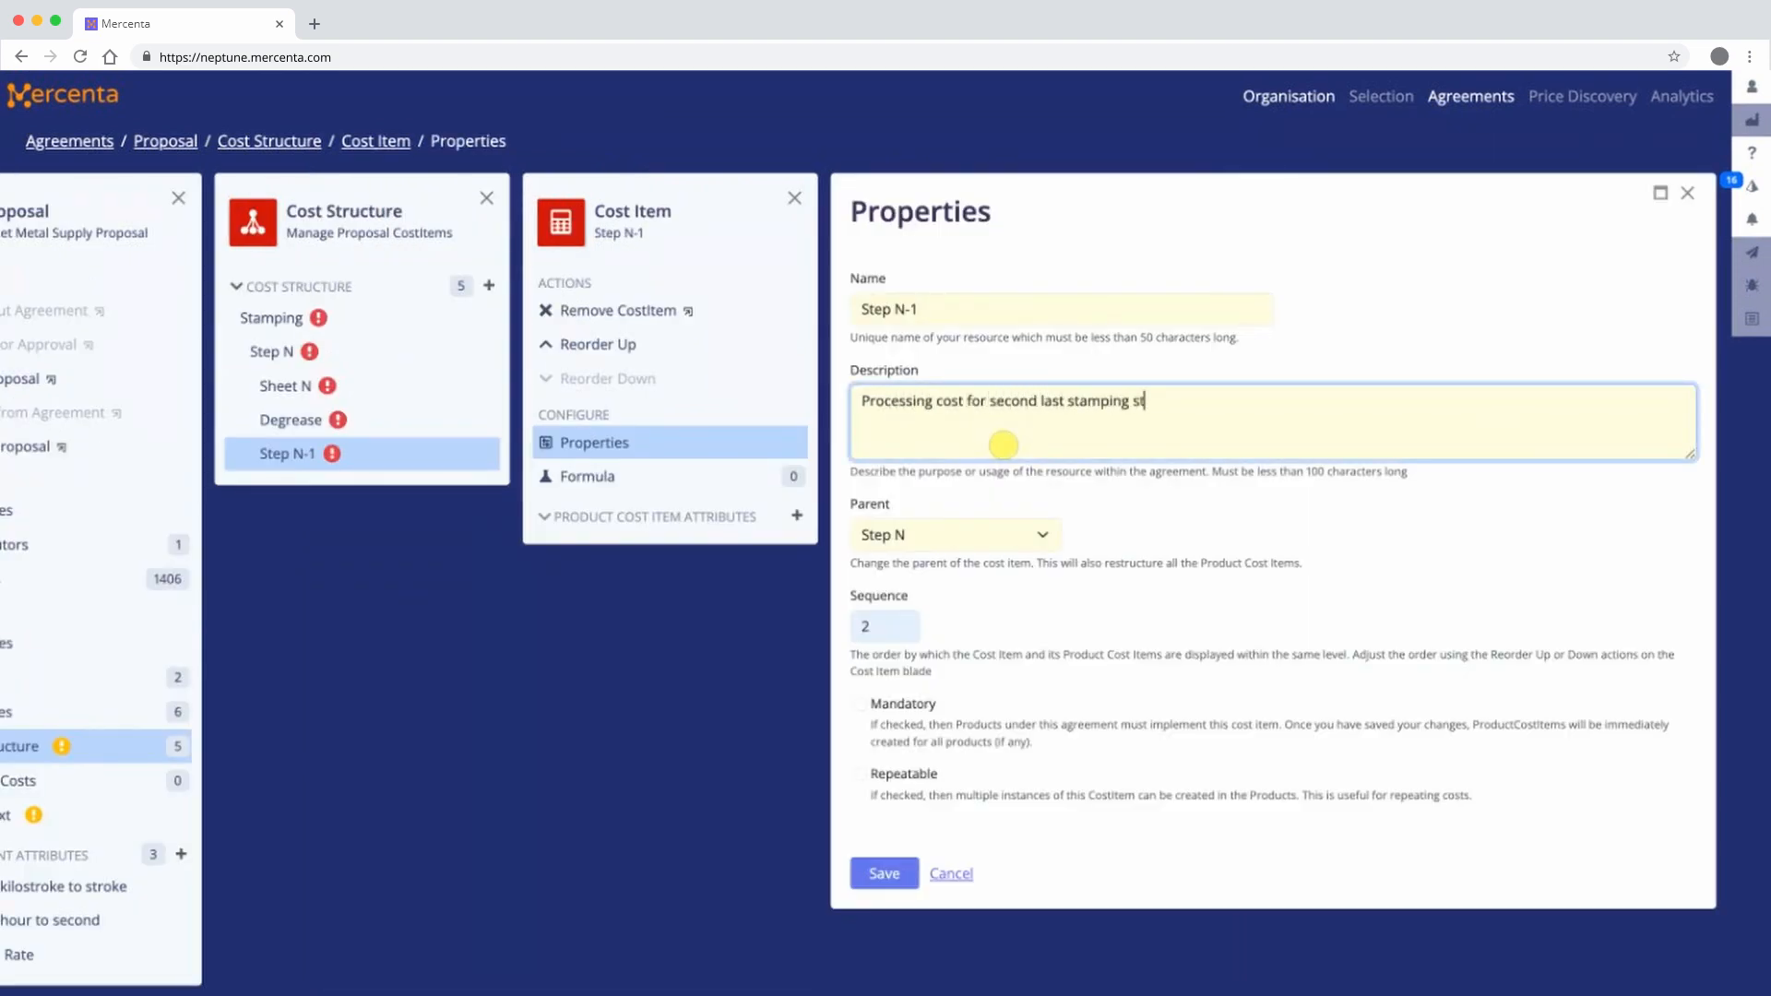
pyautogui.write('ep. Repeatable if multiple parts clinched.')
pyautogui.press('Tab')
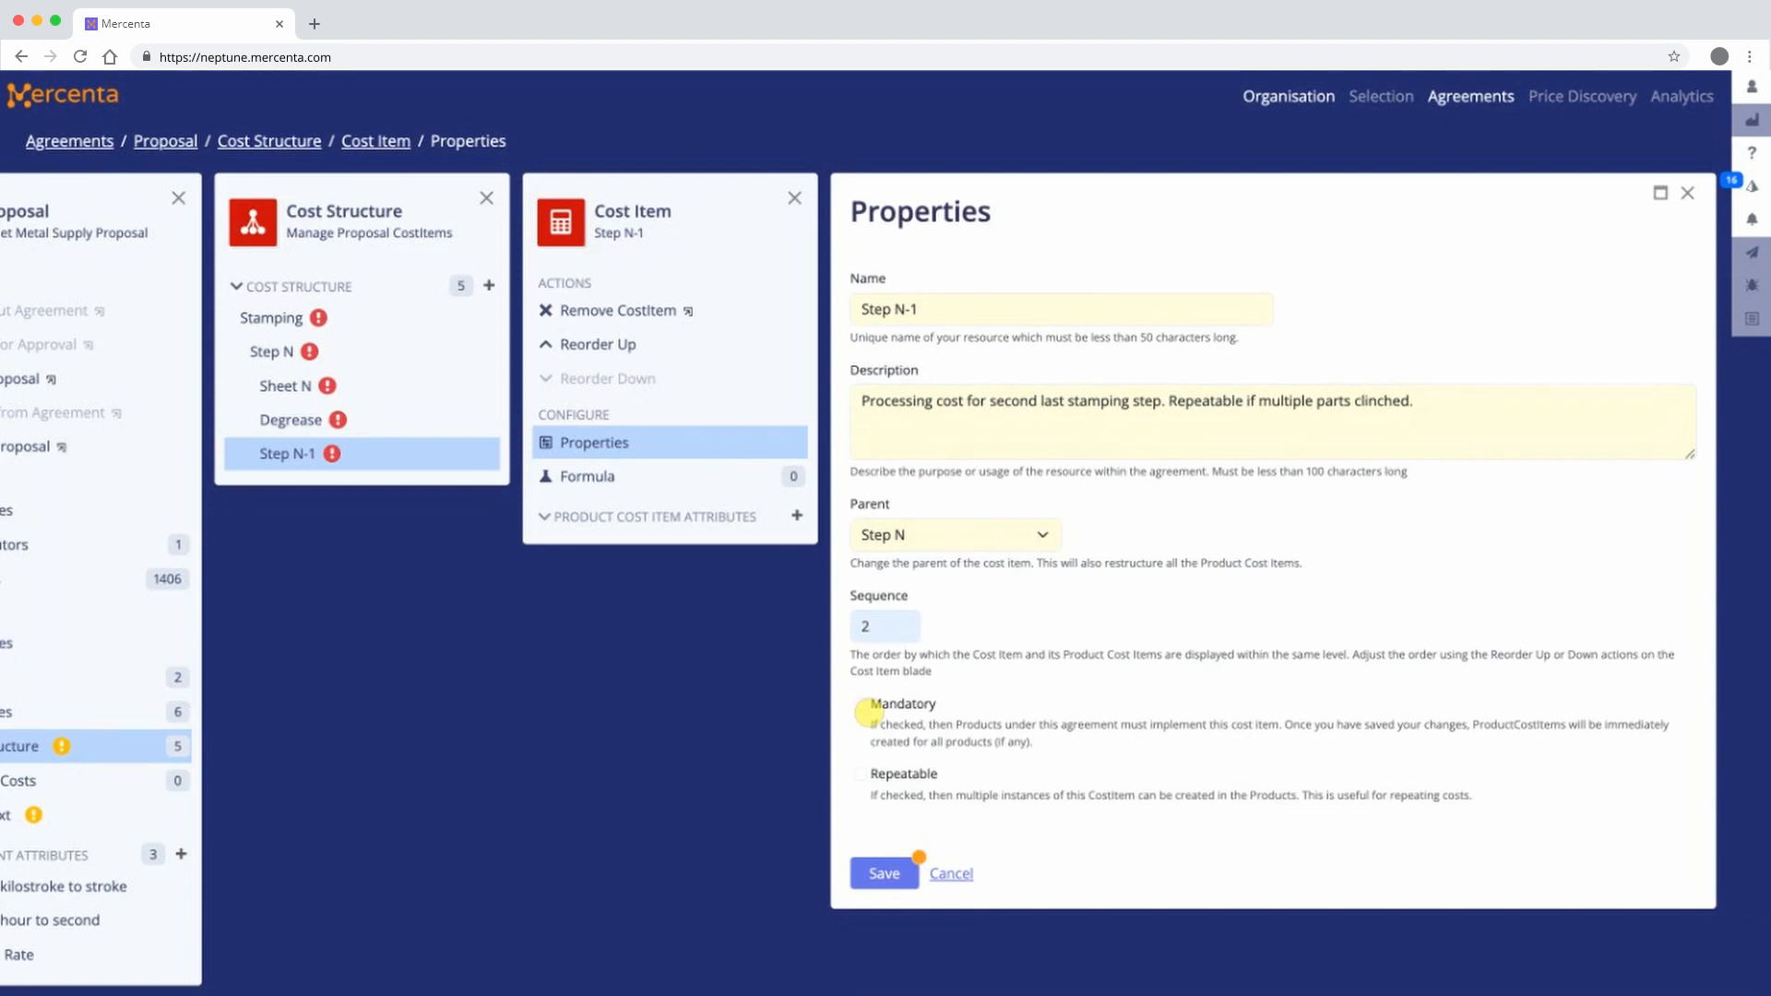
pyautogui.click(861, 774)
pyautogui.click(899, 869)
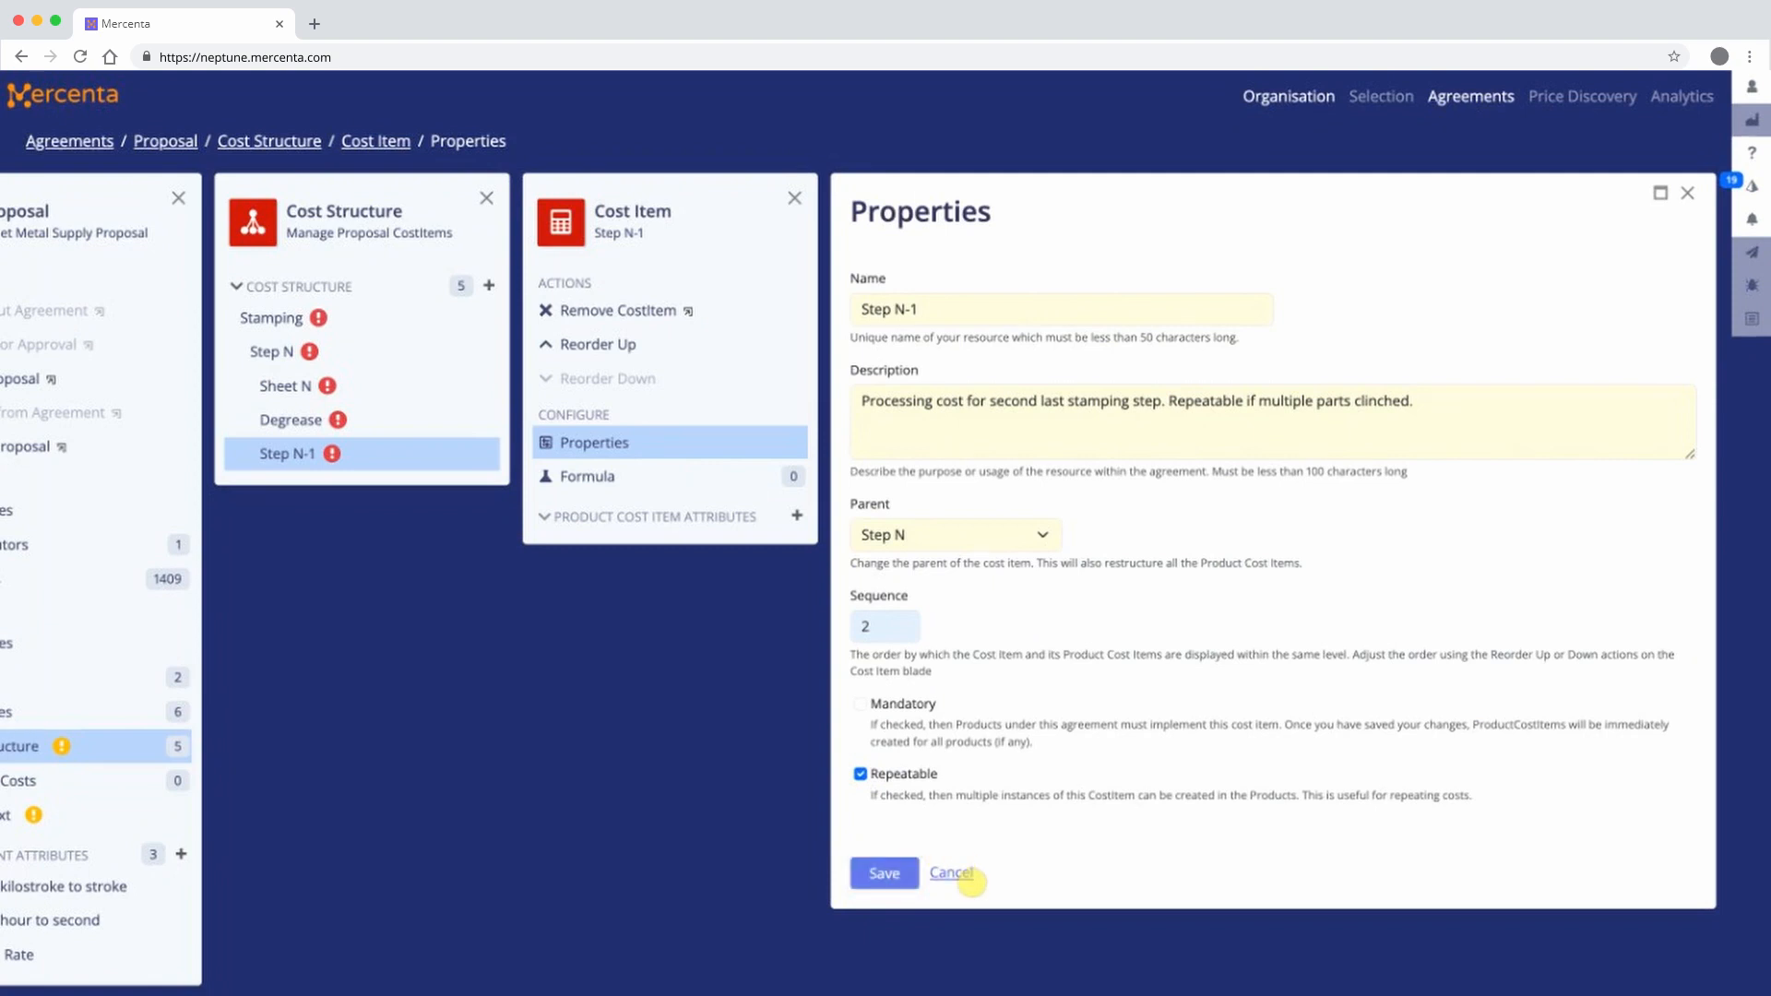
pyautogui.click(969, 878)
# - Create a cost item named "Sheet N-1" with Step N-1 as its parent in the cost structure
pyautogui.click(906, 286)
pyautogui.click(692, 203)
pyautogui.write('Sheet N-1')
pyautogui.click(593, 296)
pyautogui.click(541, 393)
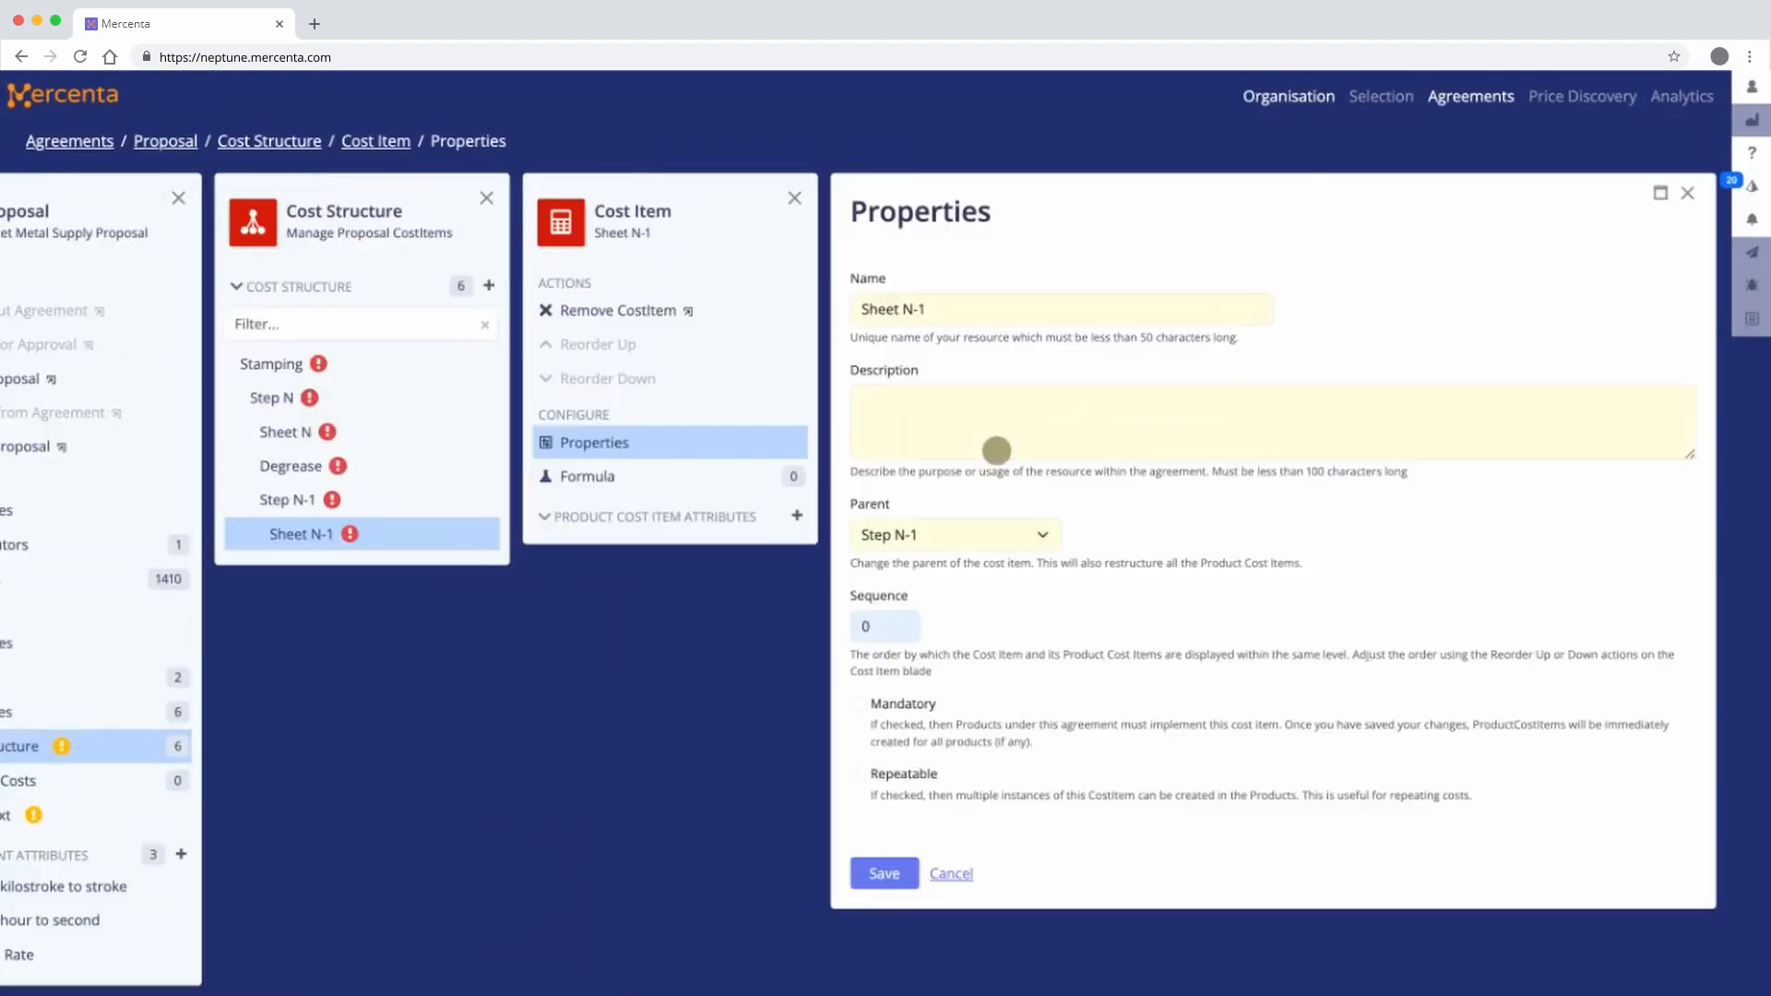
# - Describe Sheet N-1 as "Sheet metal which is consumed by the step. Repeated when clinching. Optional when using semi-processed parts from upstream step or if sheet is consigned."
pyautogui.click(997, 451)
pyautogui.write('Sheet metal which is consumed by the step. Repeated when clinching. Optional when using semi-processed parts from')
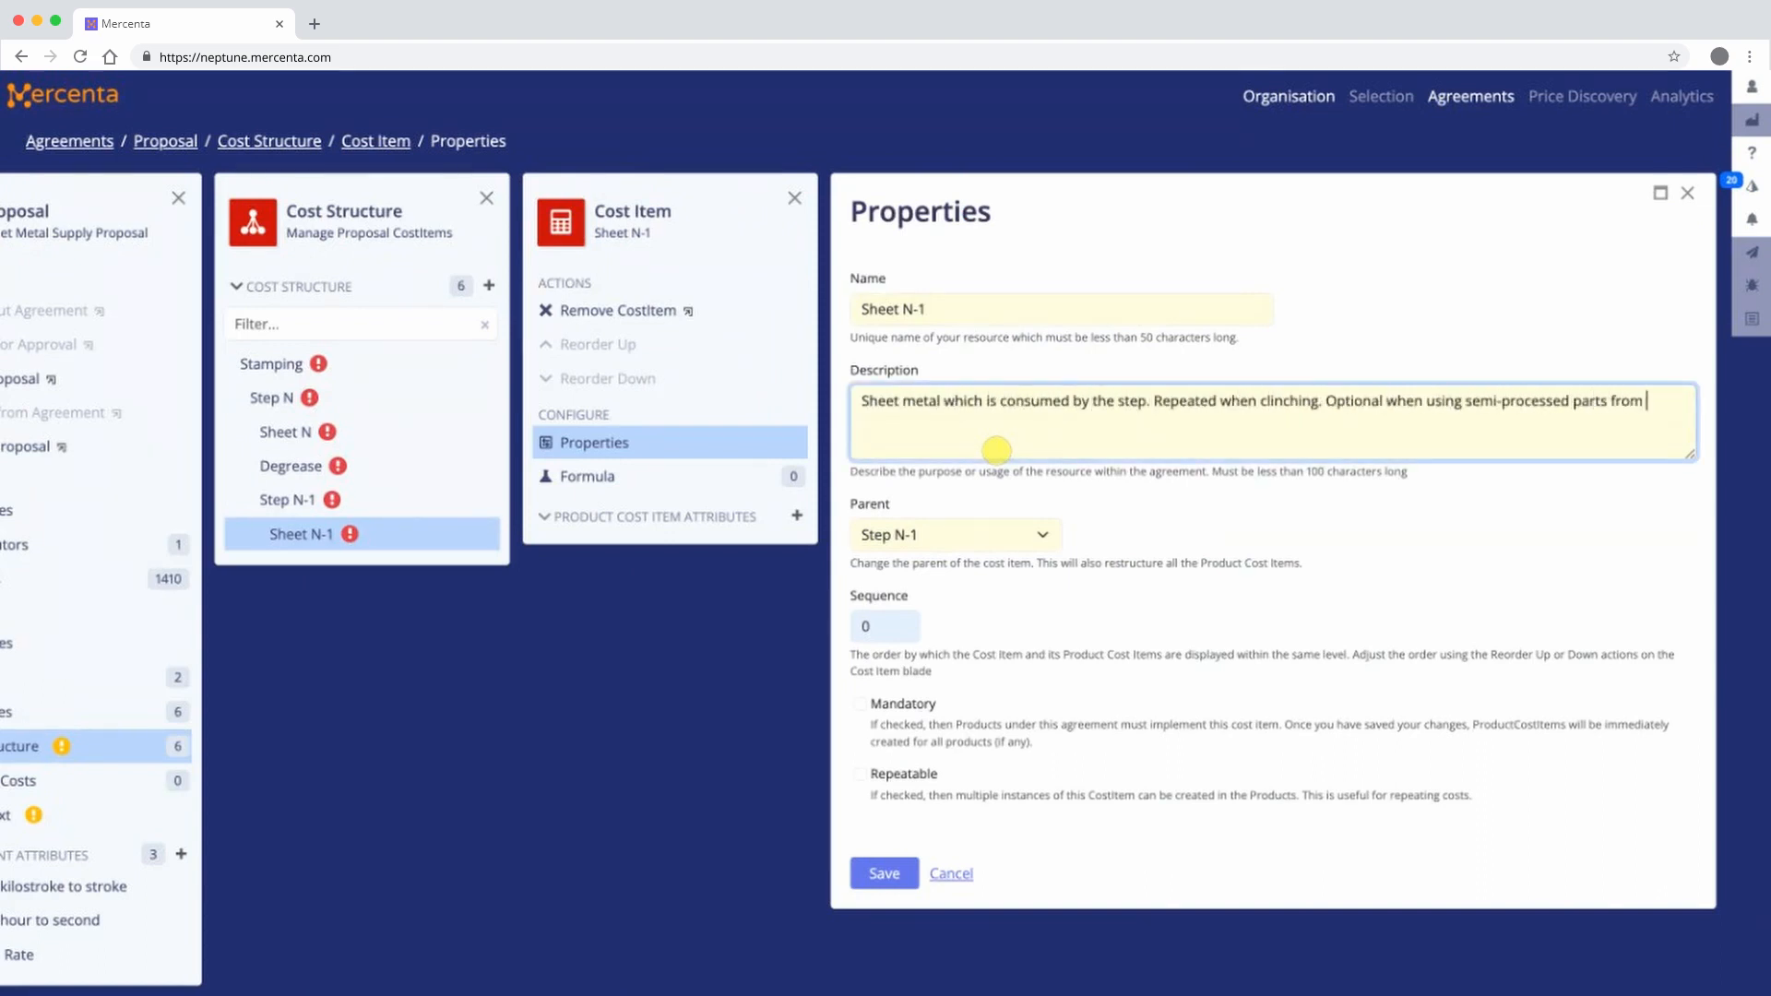
pyautogui.write(' upstream step or if sheet is consigned.')
pyautogui.click(973, 471)
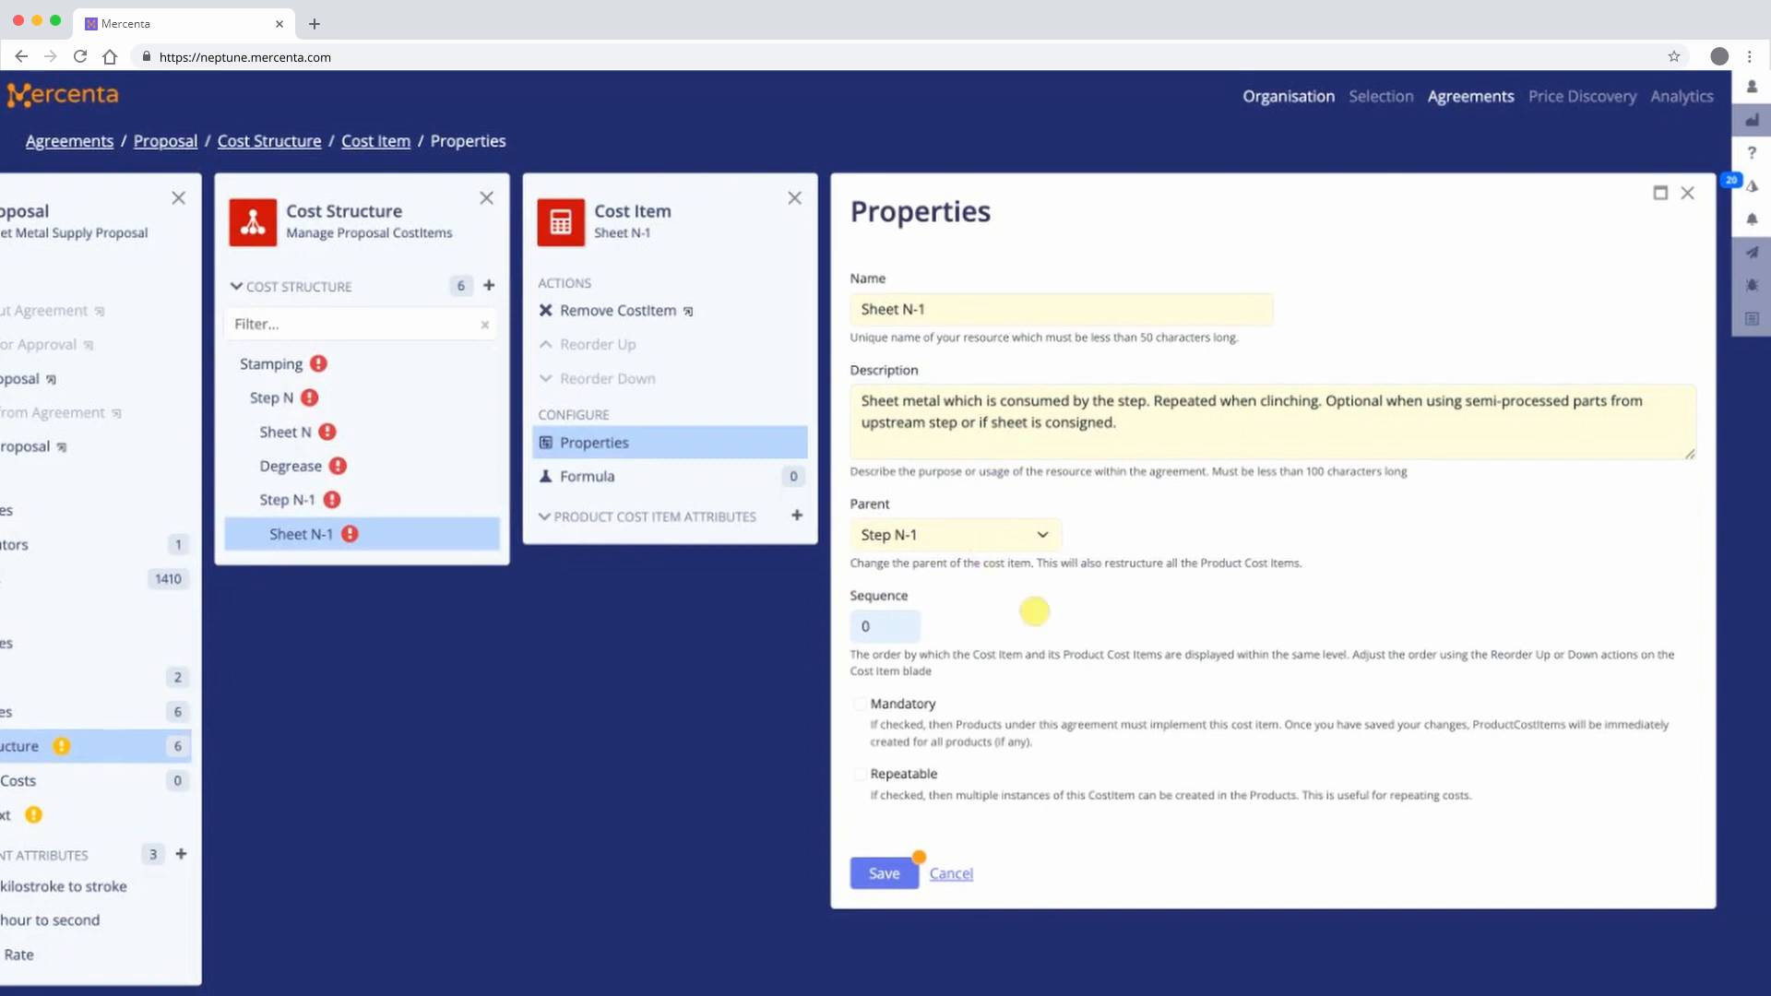
# - Make the Sheet N-1 cost item repeatable, then save and close its properties
pyautogui.click(860, 775)
pyautogui.click(891, 872)
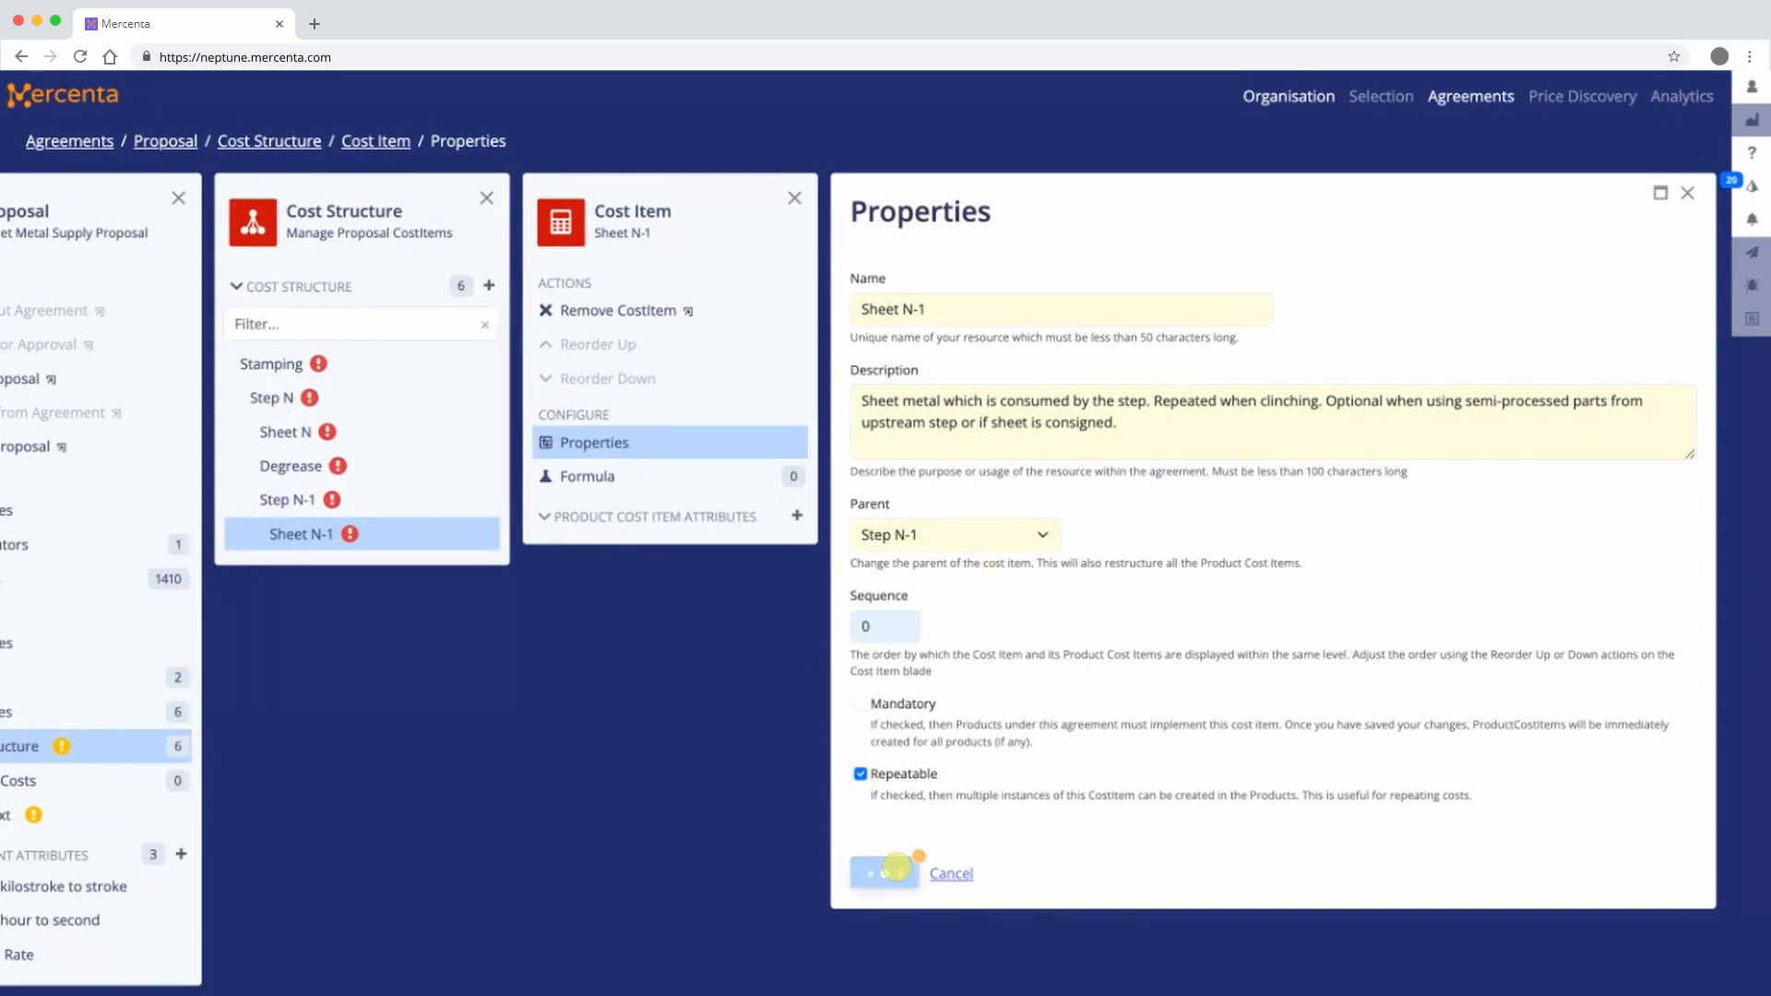
pyautogui.click(952, 873)
# - Create a cost item named "Step N-2" with Step N-1 as its parent in the cost structure
pyautogui.click(906, 287)
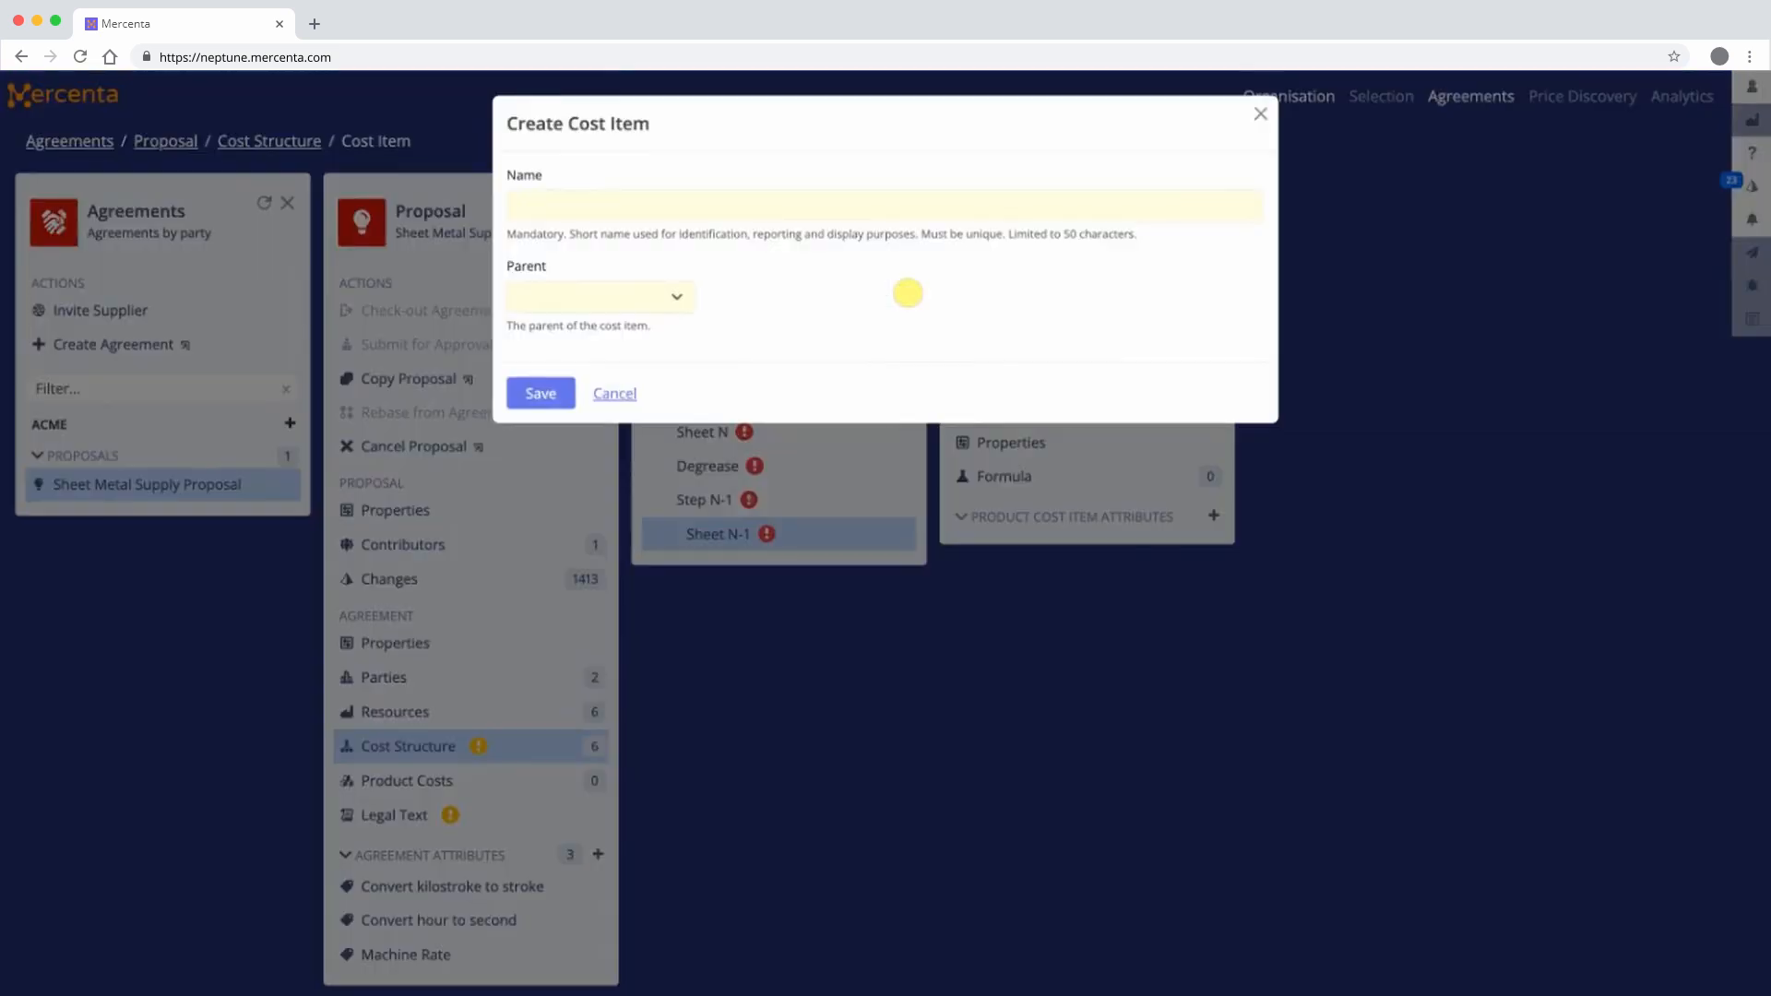
pyautogui.click(988, 202)
pyautogui.write('Step N-2')
pyautogui.click(581, 296)
pyautogui.click(544, 394)
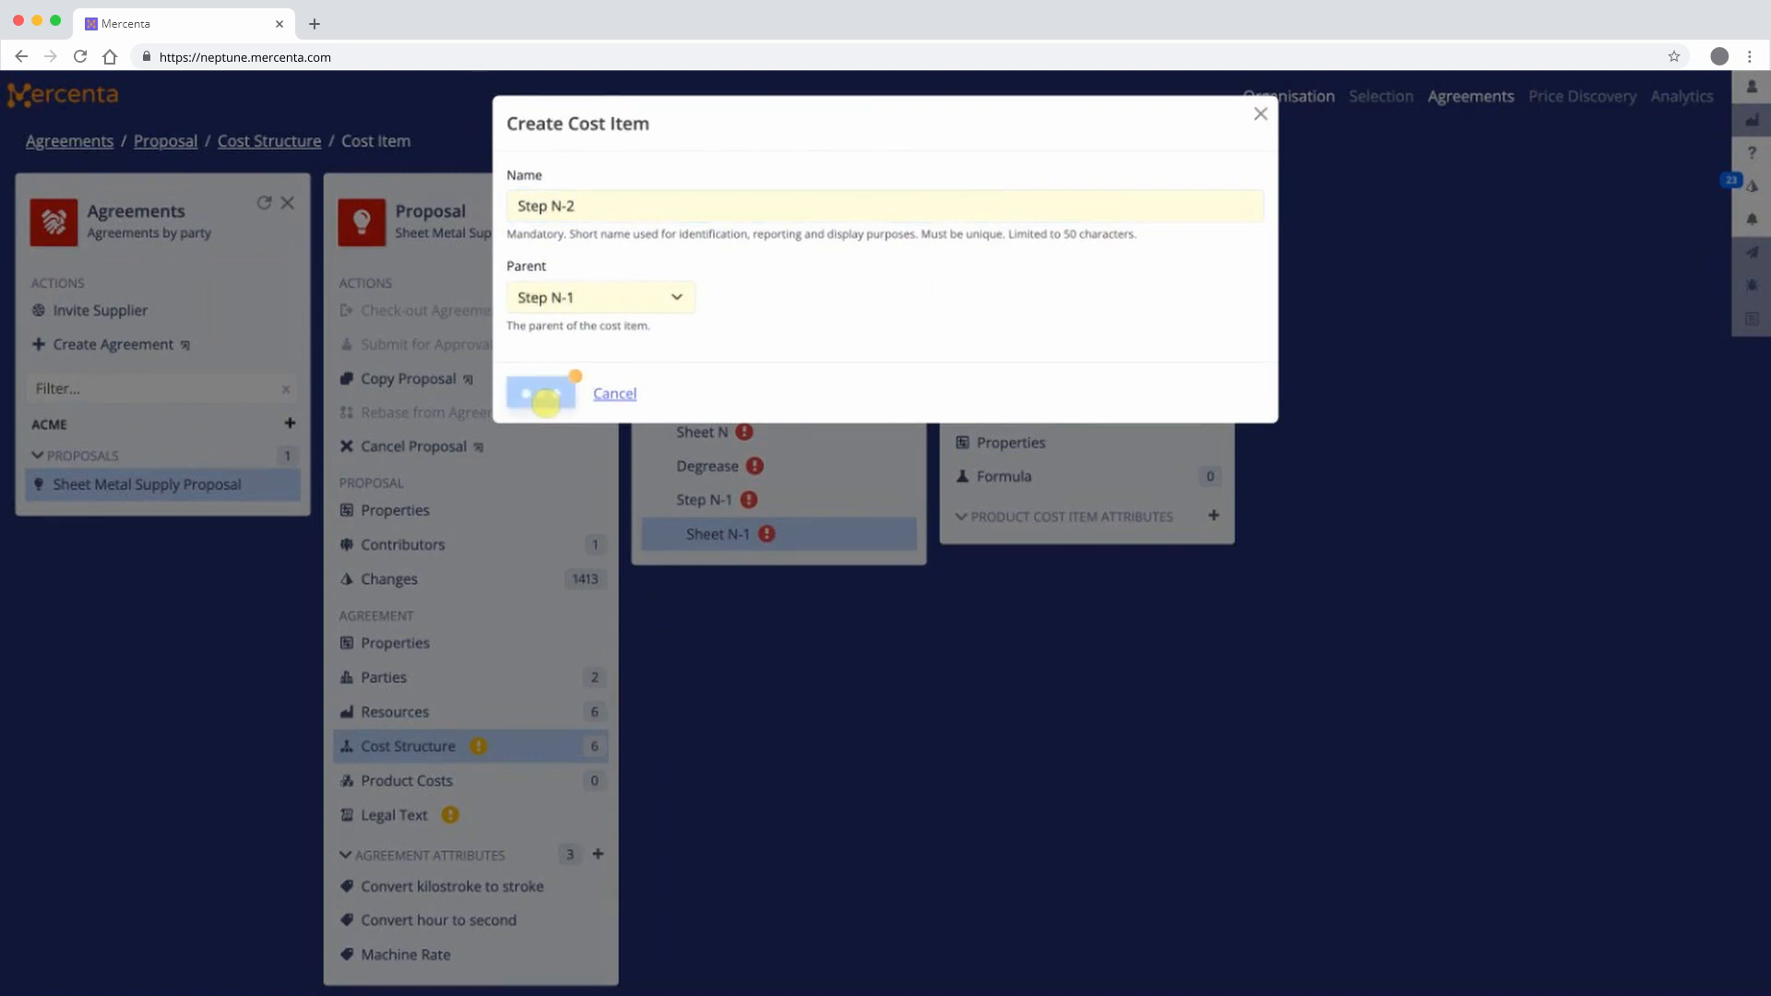
# - Describe the Step N-2 cost item as "Processing cost for second last stamping step.", then save and close its properties
pyautogui.click(988, 442)
pyautogui.click(989, 442)
pyautogui.write('Processing cp')
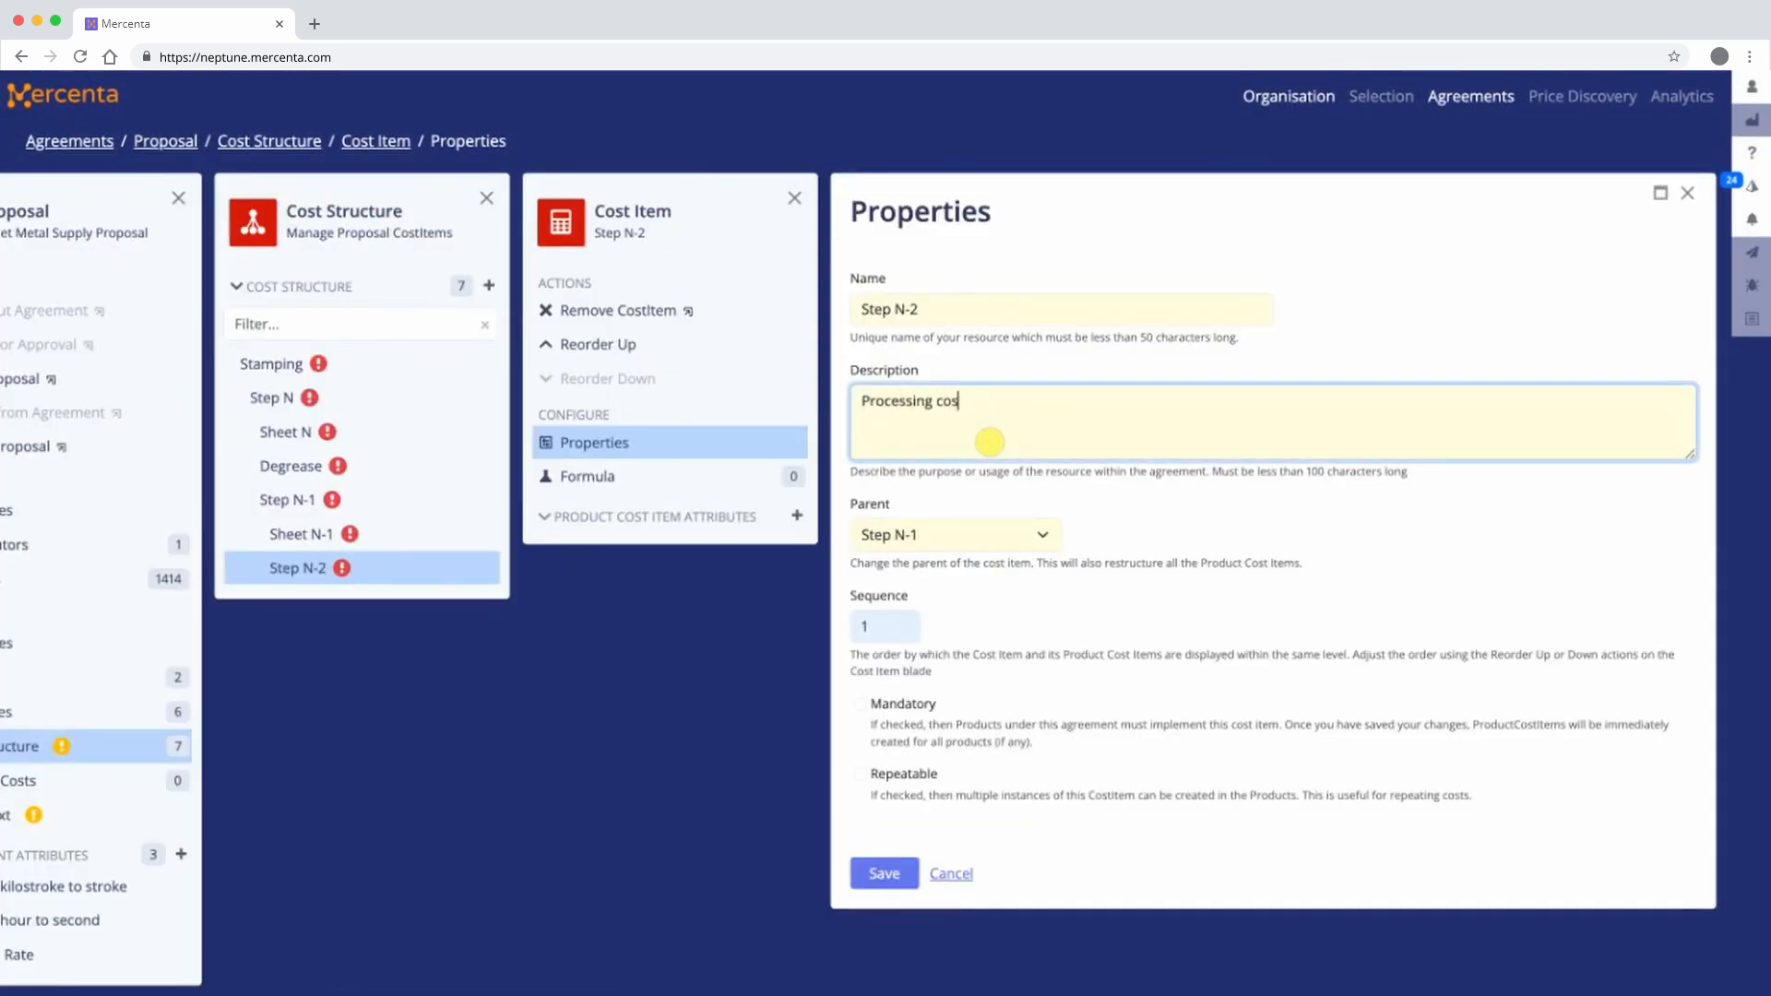
pyautogui.press('BackSpace')
pyautogui.write('ost for second last stamping step.')
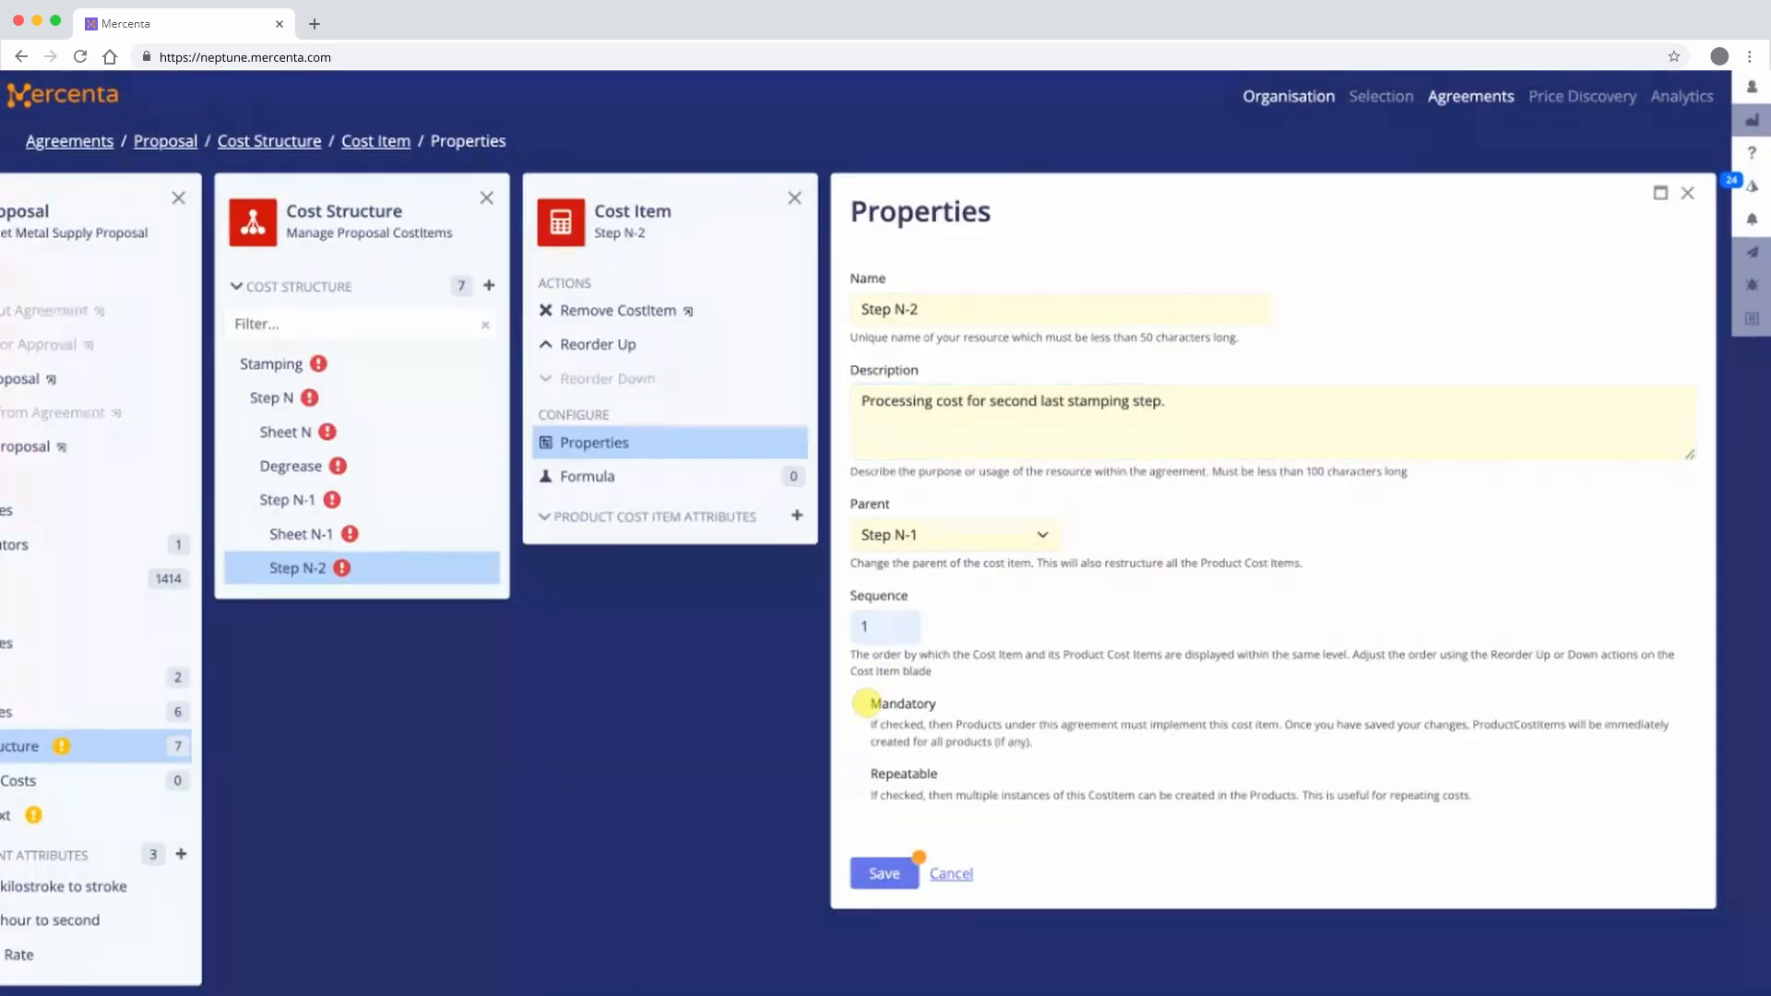
pyautogui.click(896, 875)
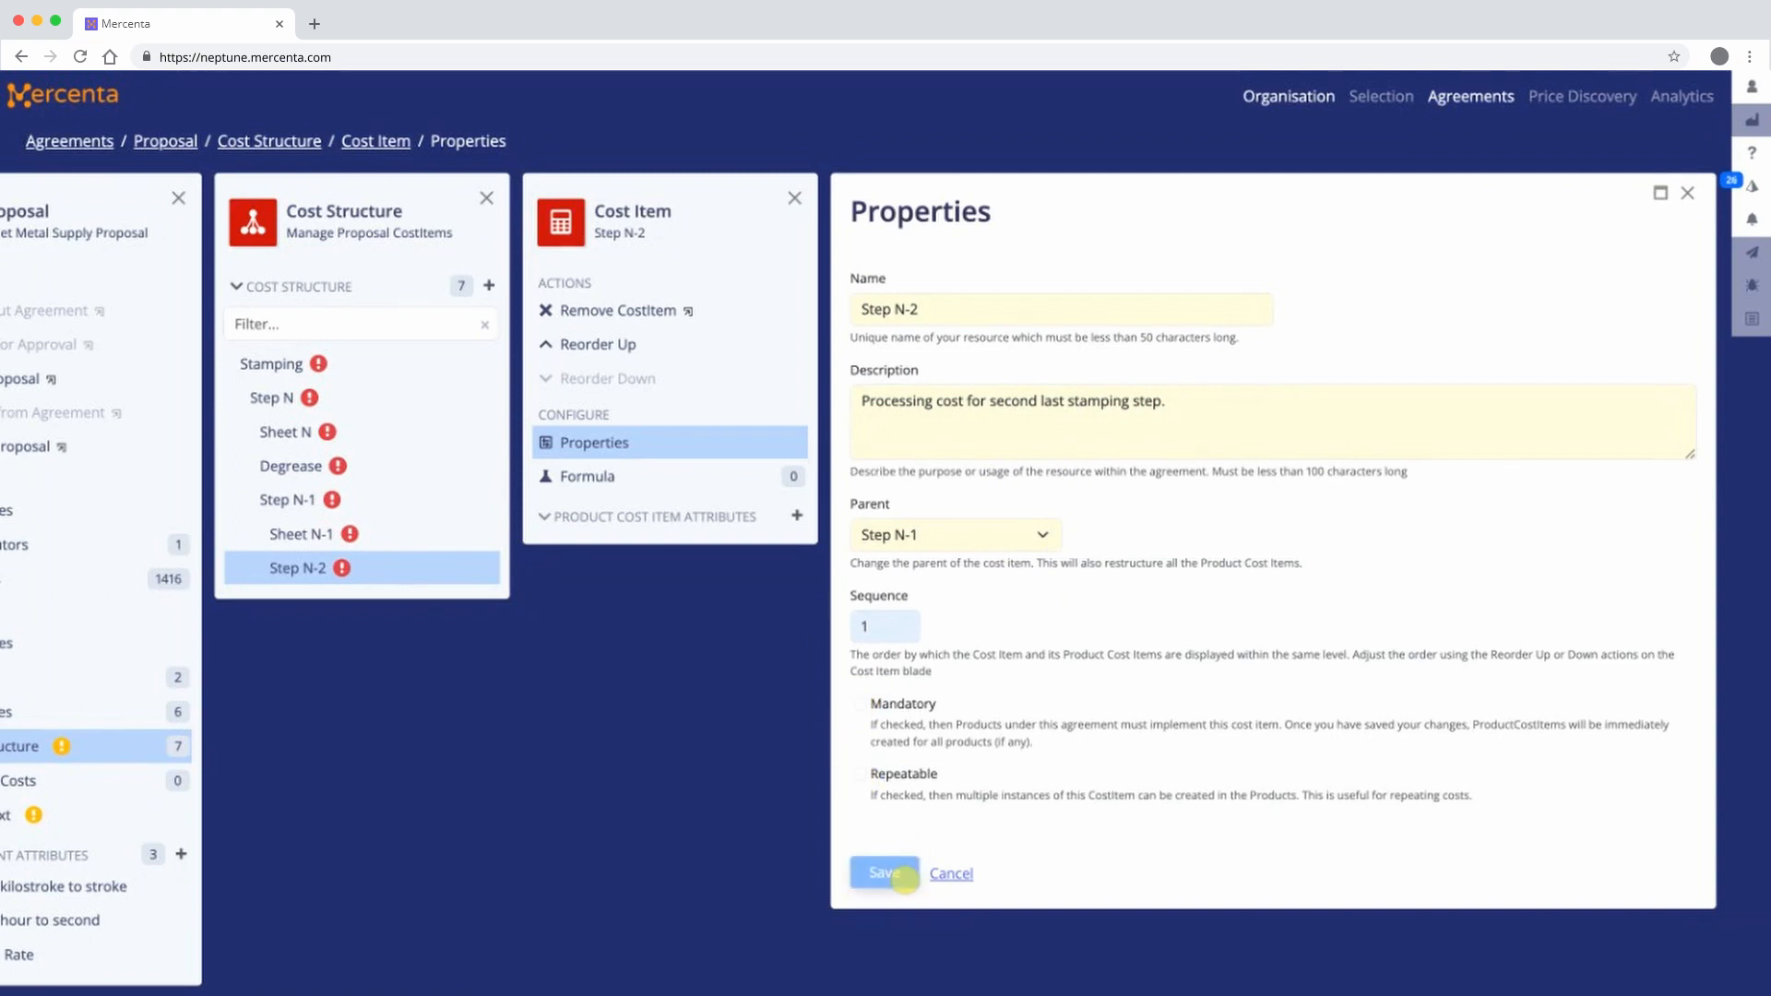
pyautogui.click(1687, 193)
# - Create a cost item named "Sheet N-2" with Step N-2 as its parent in the cost structure
pyautogui.click(908, 286)
pyautogui.write('Sheet N-2')
pyautogui.click(593, 296)
pyautogui.click(567, 390)
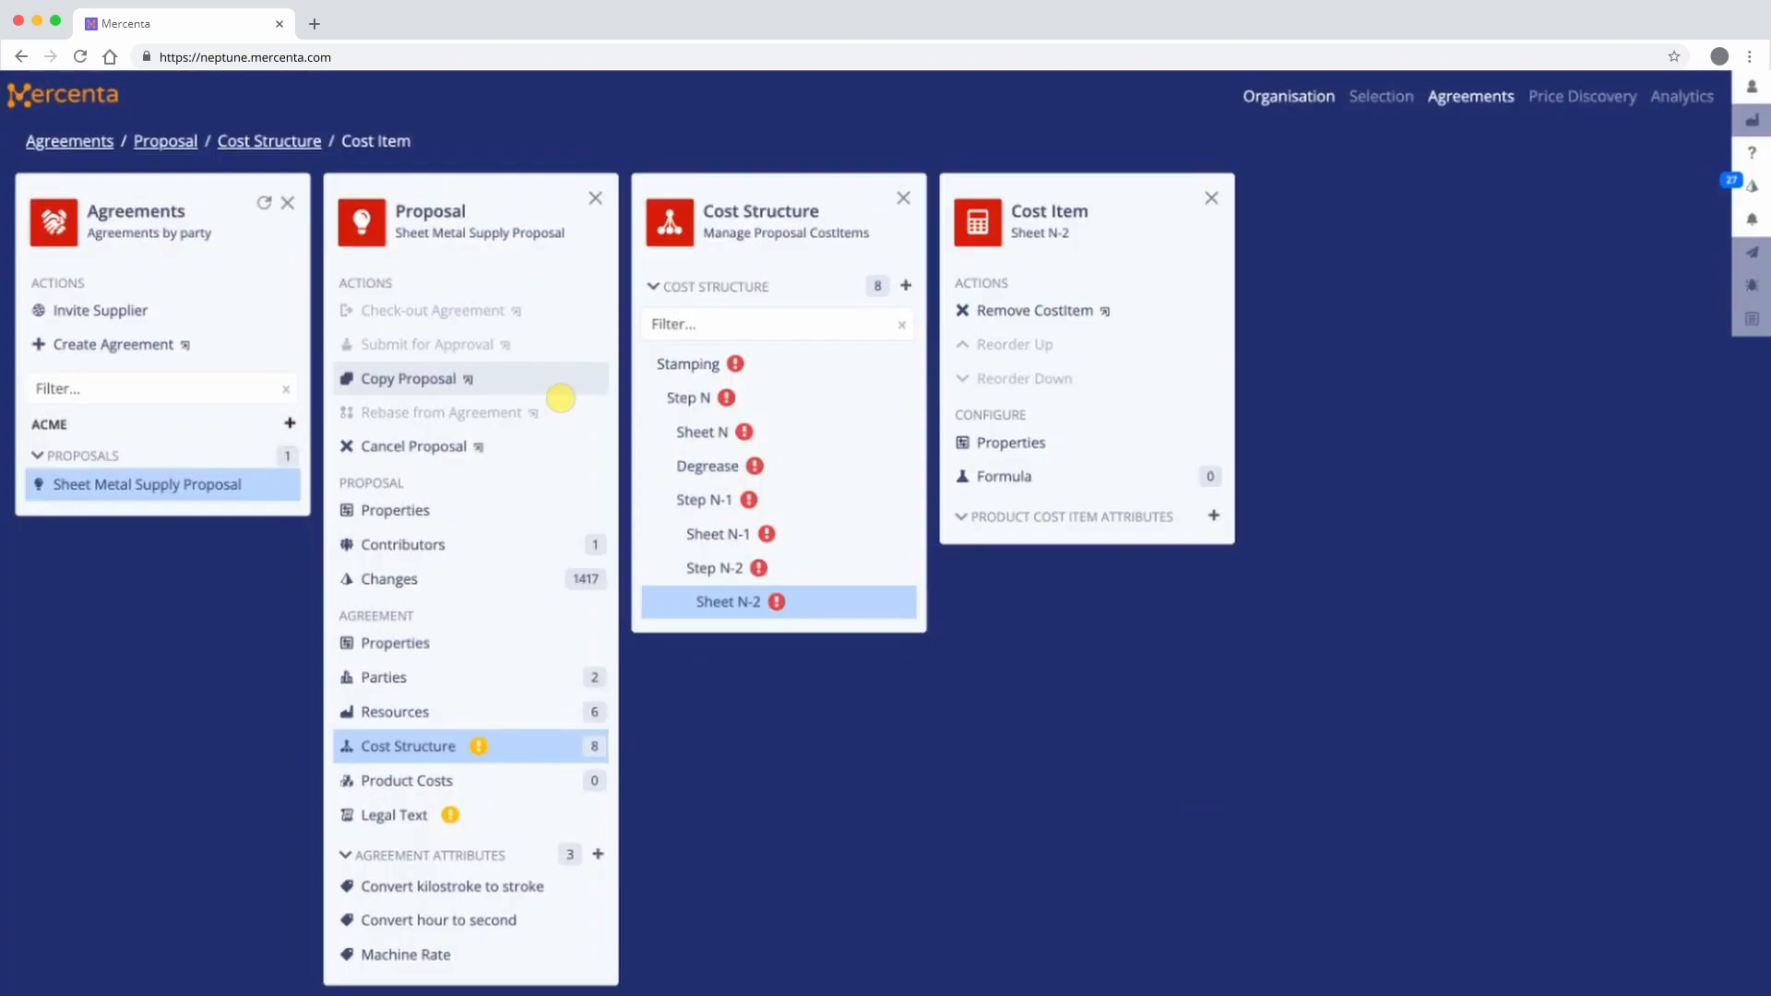
# - Describe Sheet N-2 as "Sheet metal which is consumed by the step. Repeated when clinching. Optional when using semi-processed parts from upstream step or if sheet is consigned."
pyautogui.click(988, 443)
pyautogui.click(969, 448)
pyautogui.write('Sheet metal which is consumed by the step. Repeated when clinching. Optional when using semi-processed parts')
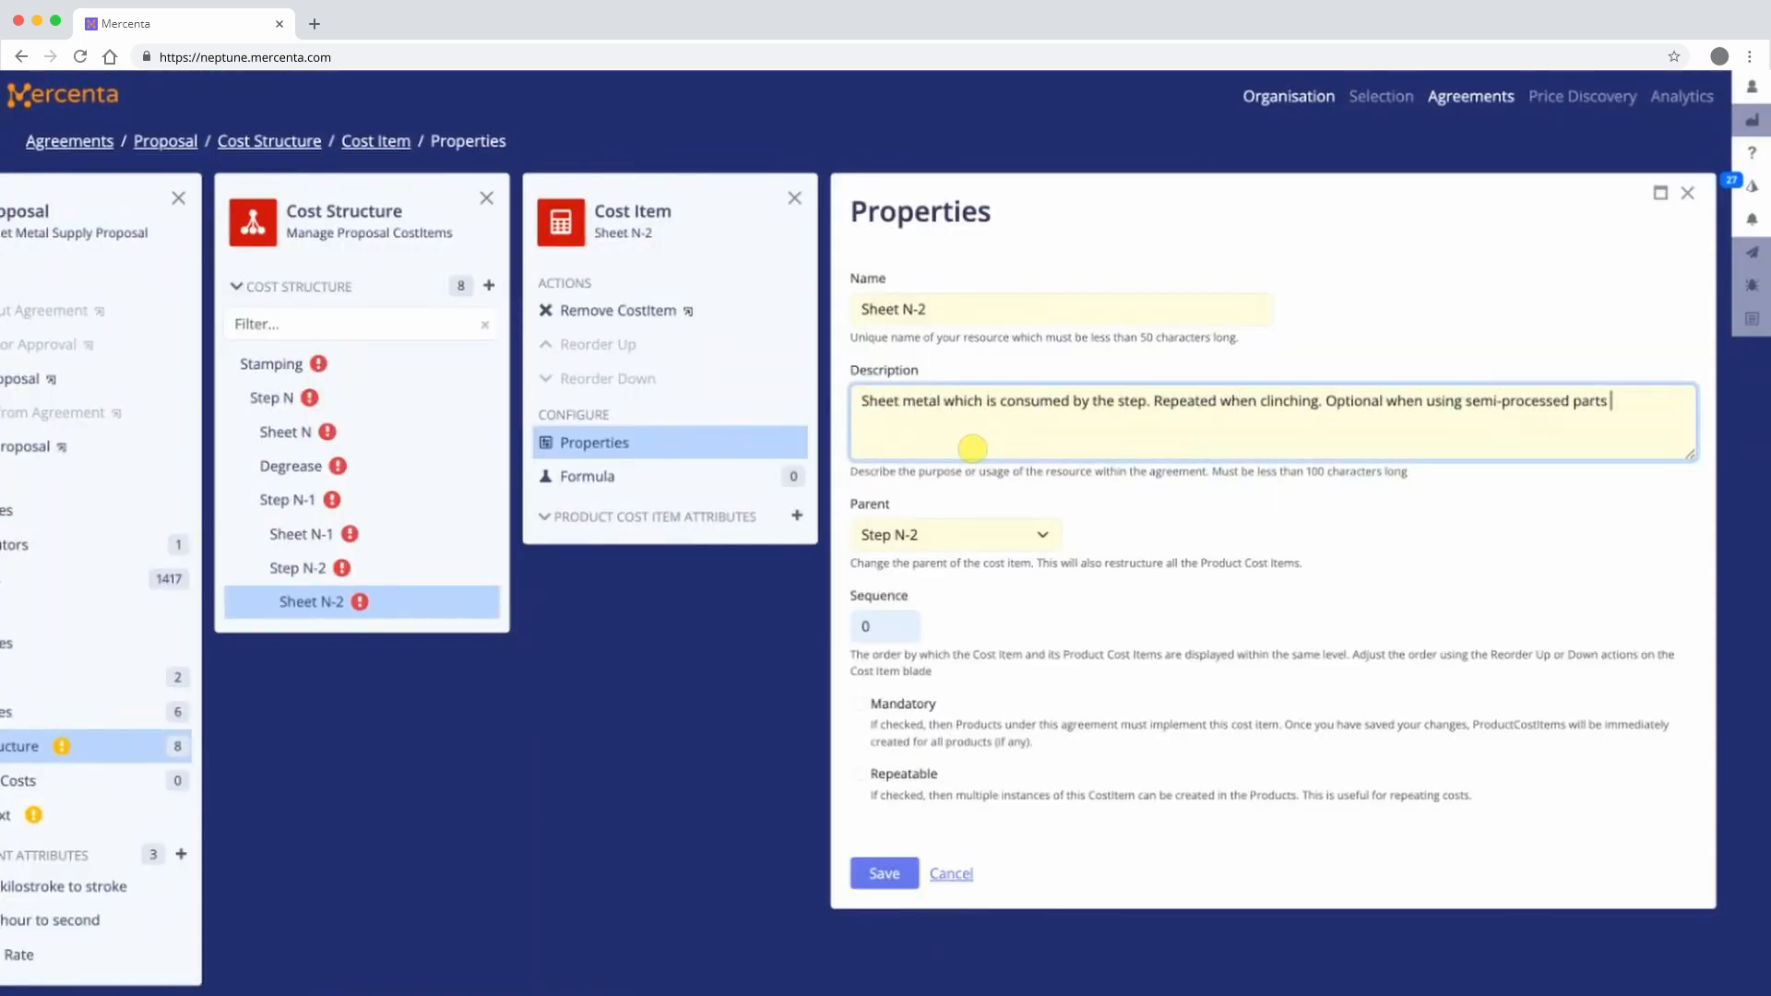
pyautogui.write(' from upstream step or if sheet is consigned.')
# - Mark the Sheet N-2 cost item as mandatory and repeatable, then save and close its properties
pyautogui.click(937, 547)
pyautogui.click(860, 704)
pyautogui.click(859, 775)
pyautogui.click(908, 881)
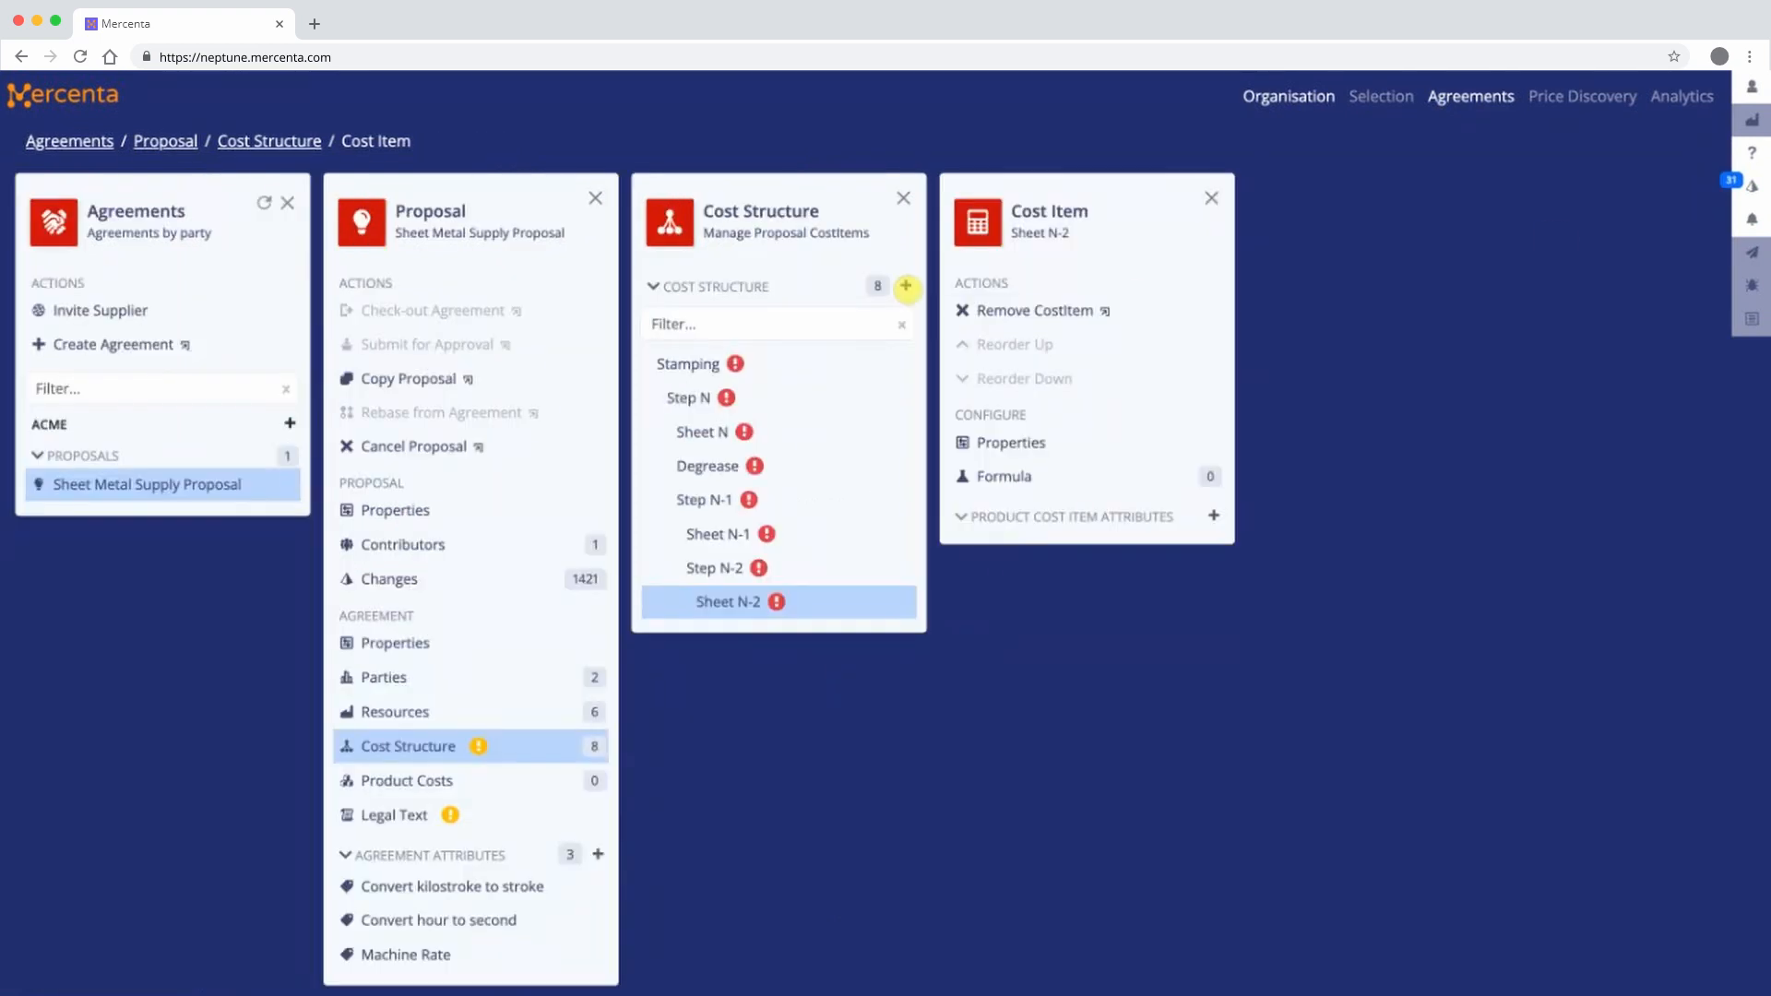
# - Create a cost item named "Assembly" with Stamping as its parent in the cost structure
pyautogui.click(906, 286)
pyautogui.click(877, 204)
pyautogui.write('Assembly')
pyautogui.click(676, 297)
pyautogui.click(590, 318)
pyautogui.click(540, 393)
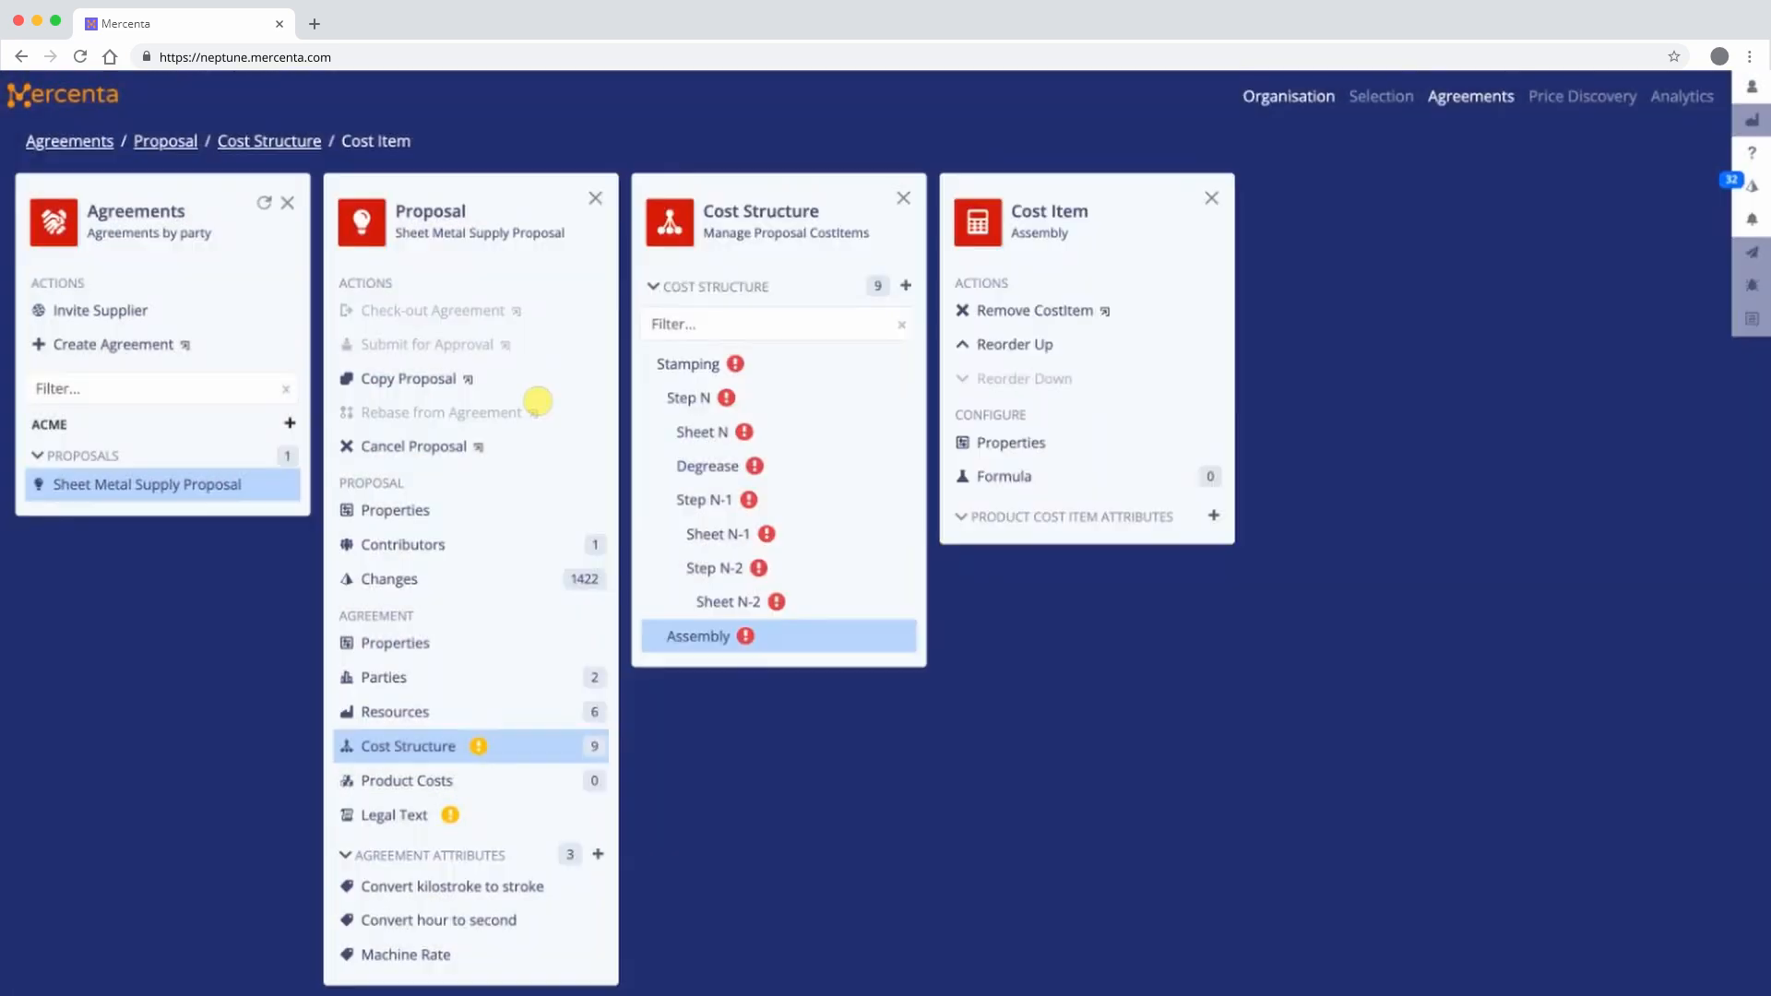
# - Describe the Assembly cost item as "Optional assembly process such as welding or fastening. Repeated if multiple assembly steps are required."
pyautogui.click(996, 443)
pyautogui.click(992, 444)
pyautogui.write('Optional')
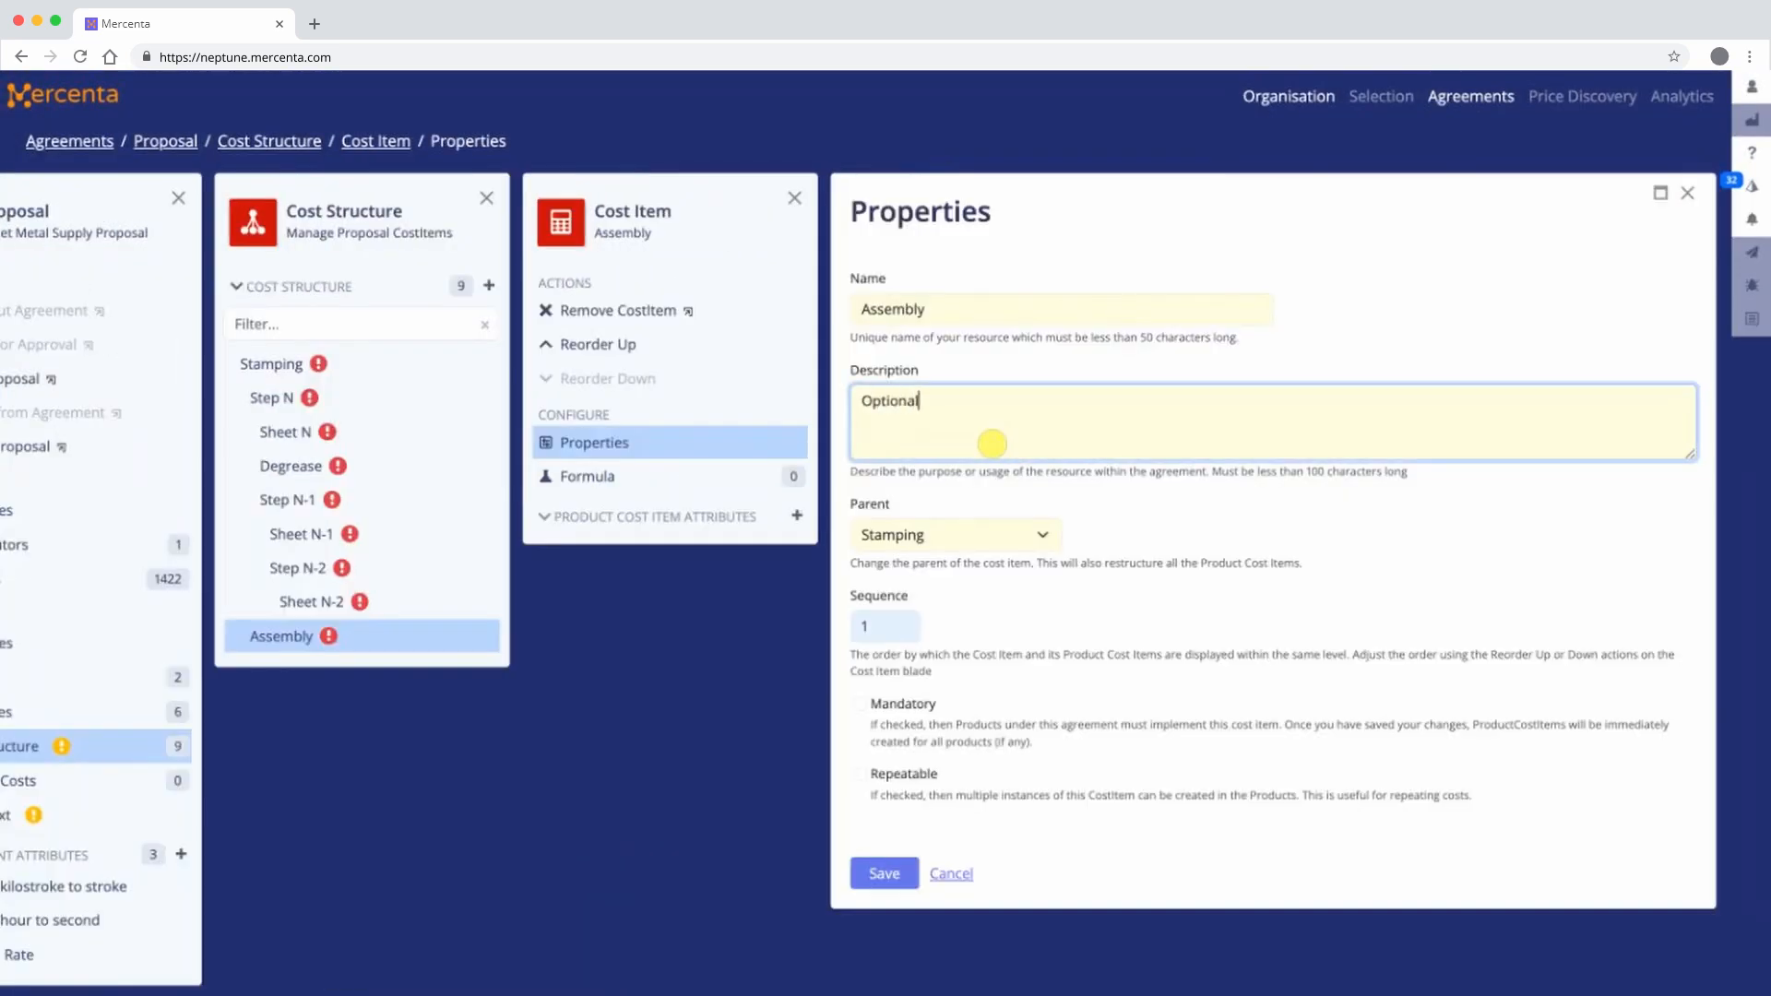
pyautogui.write(' assembly Process such as weld')
pyautogui.write('ing or fastening. Repea')
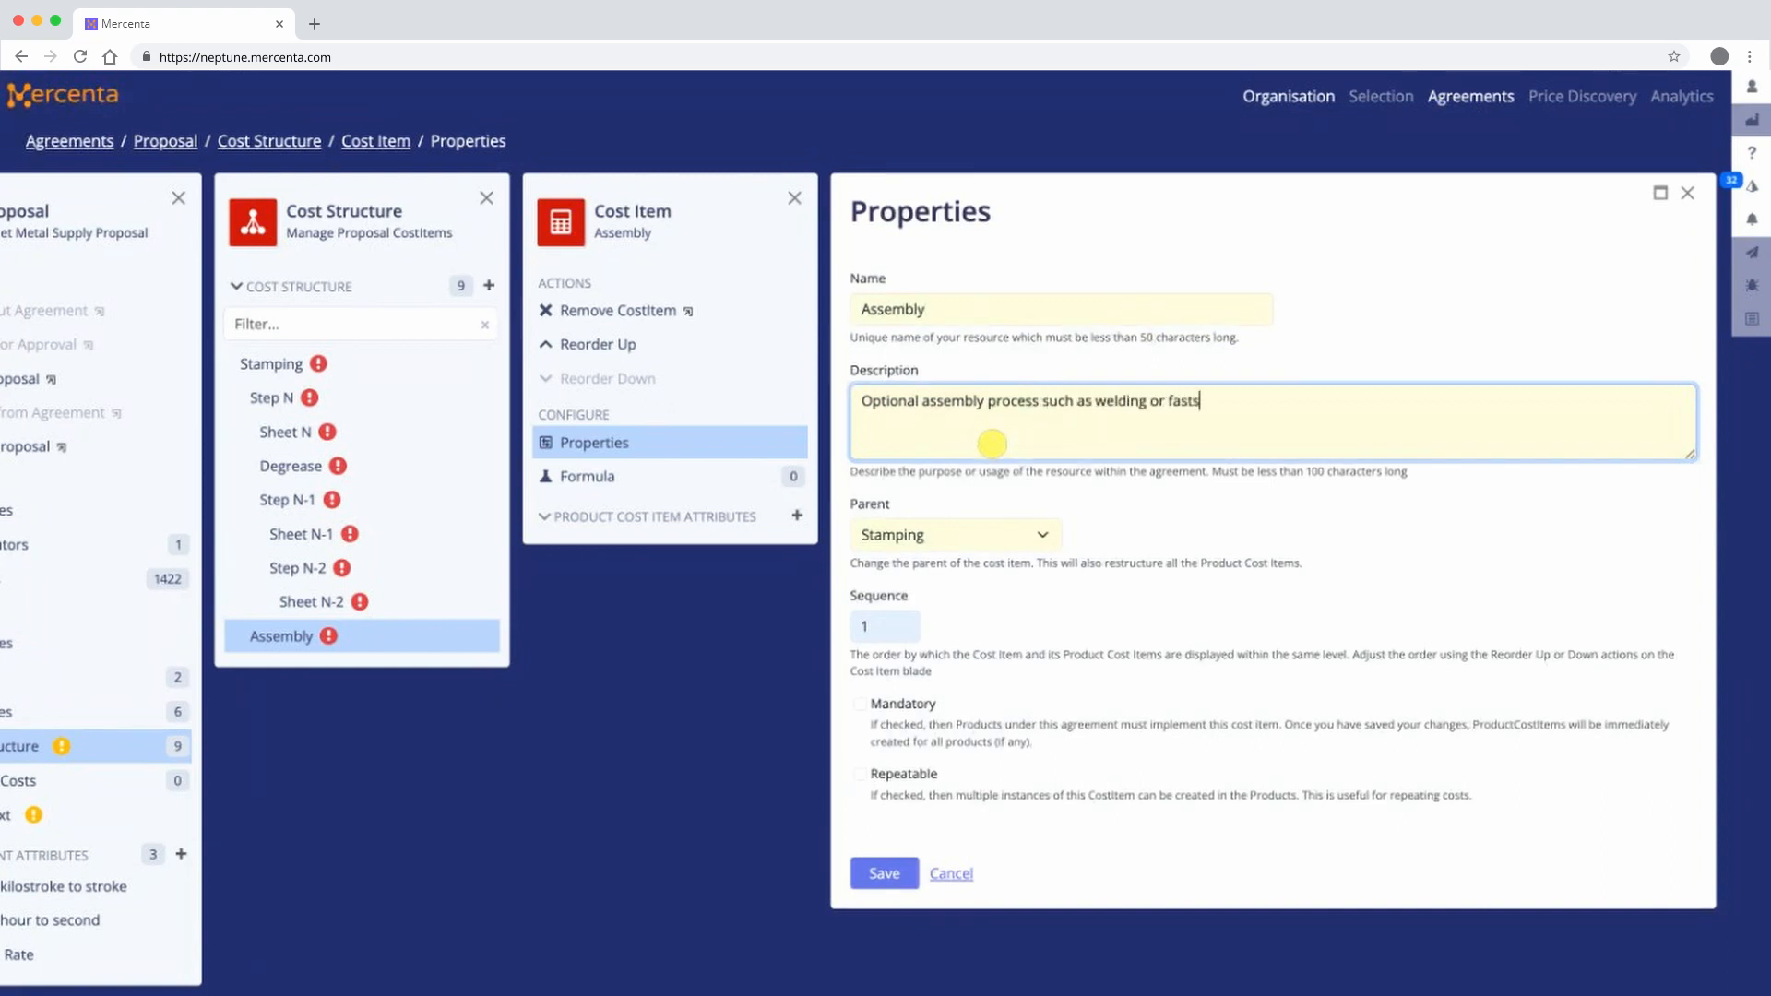
pyautogui.write('ted if multiple assembly steps are required.')
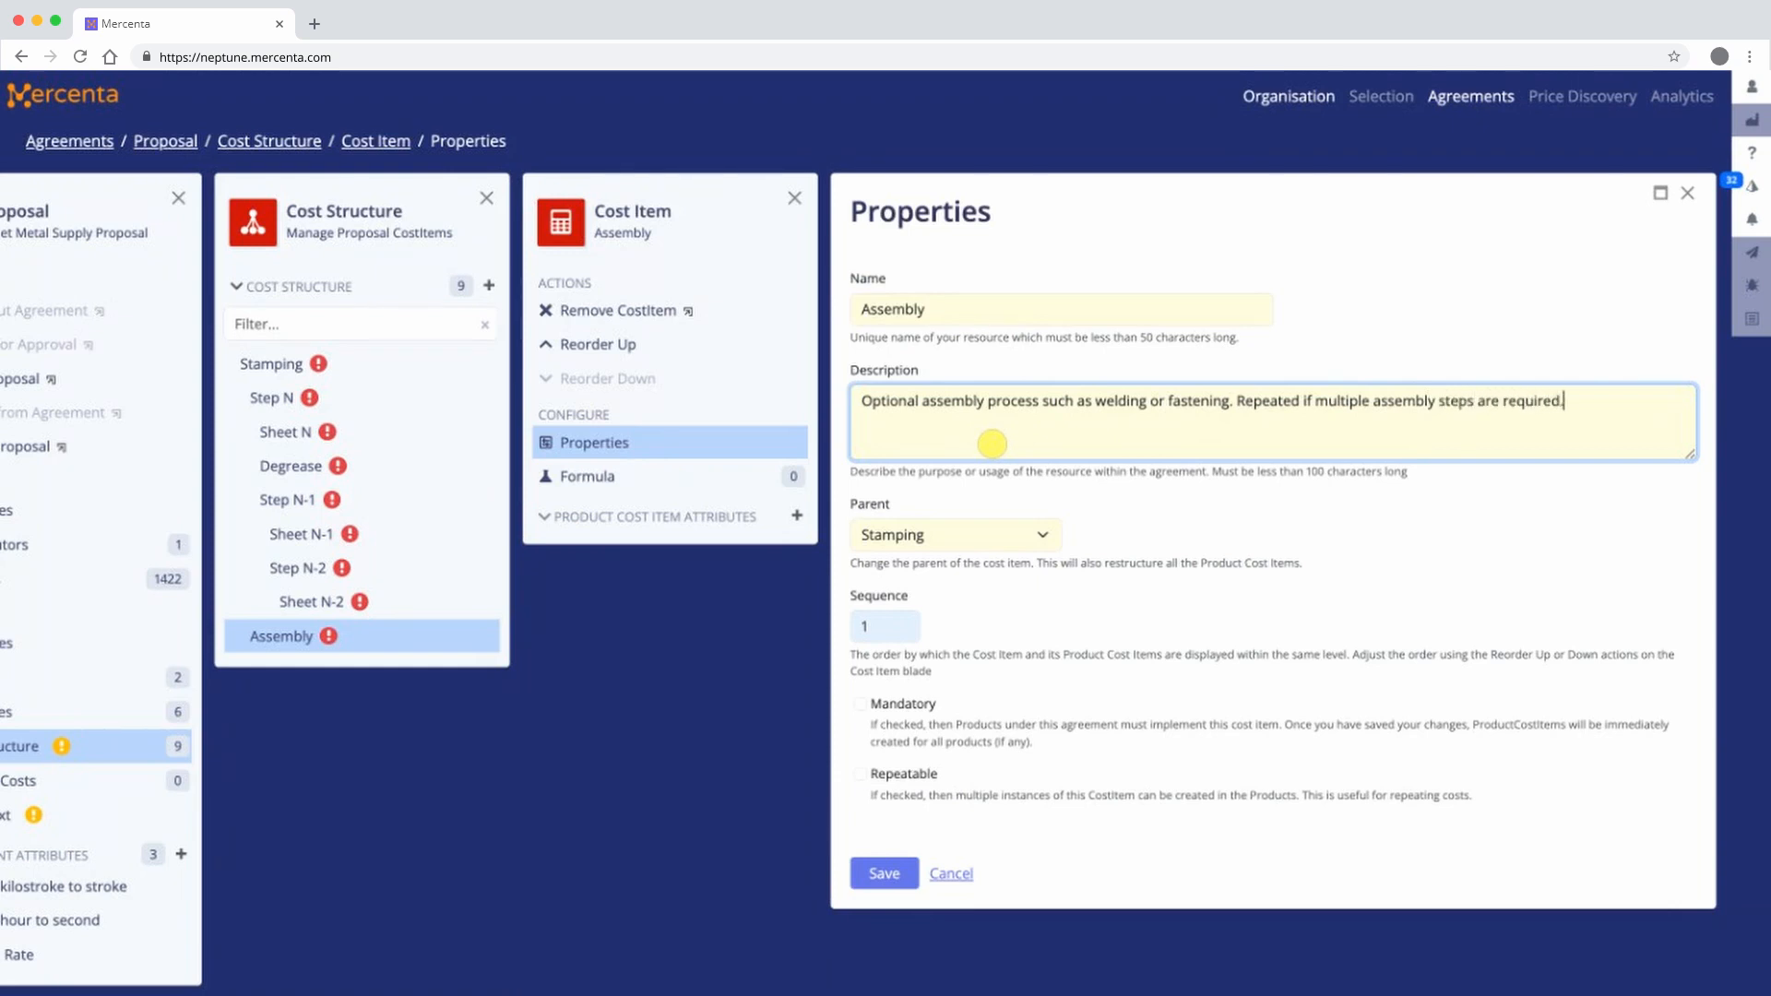
pyautogui.press('Tab')
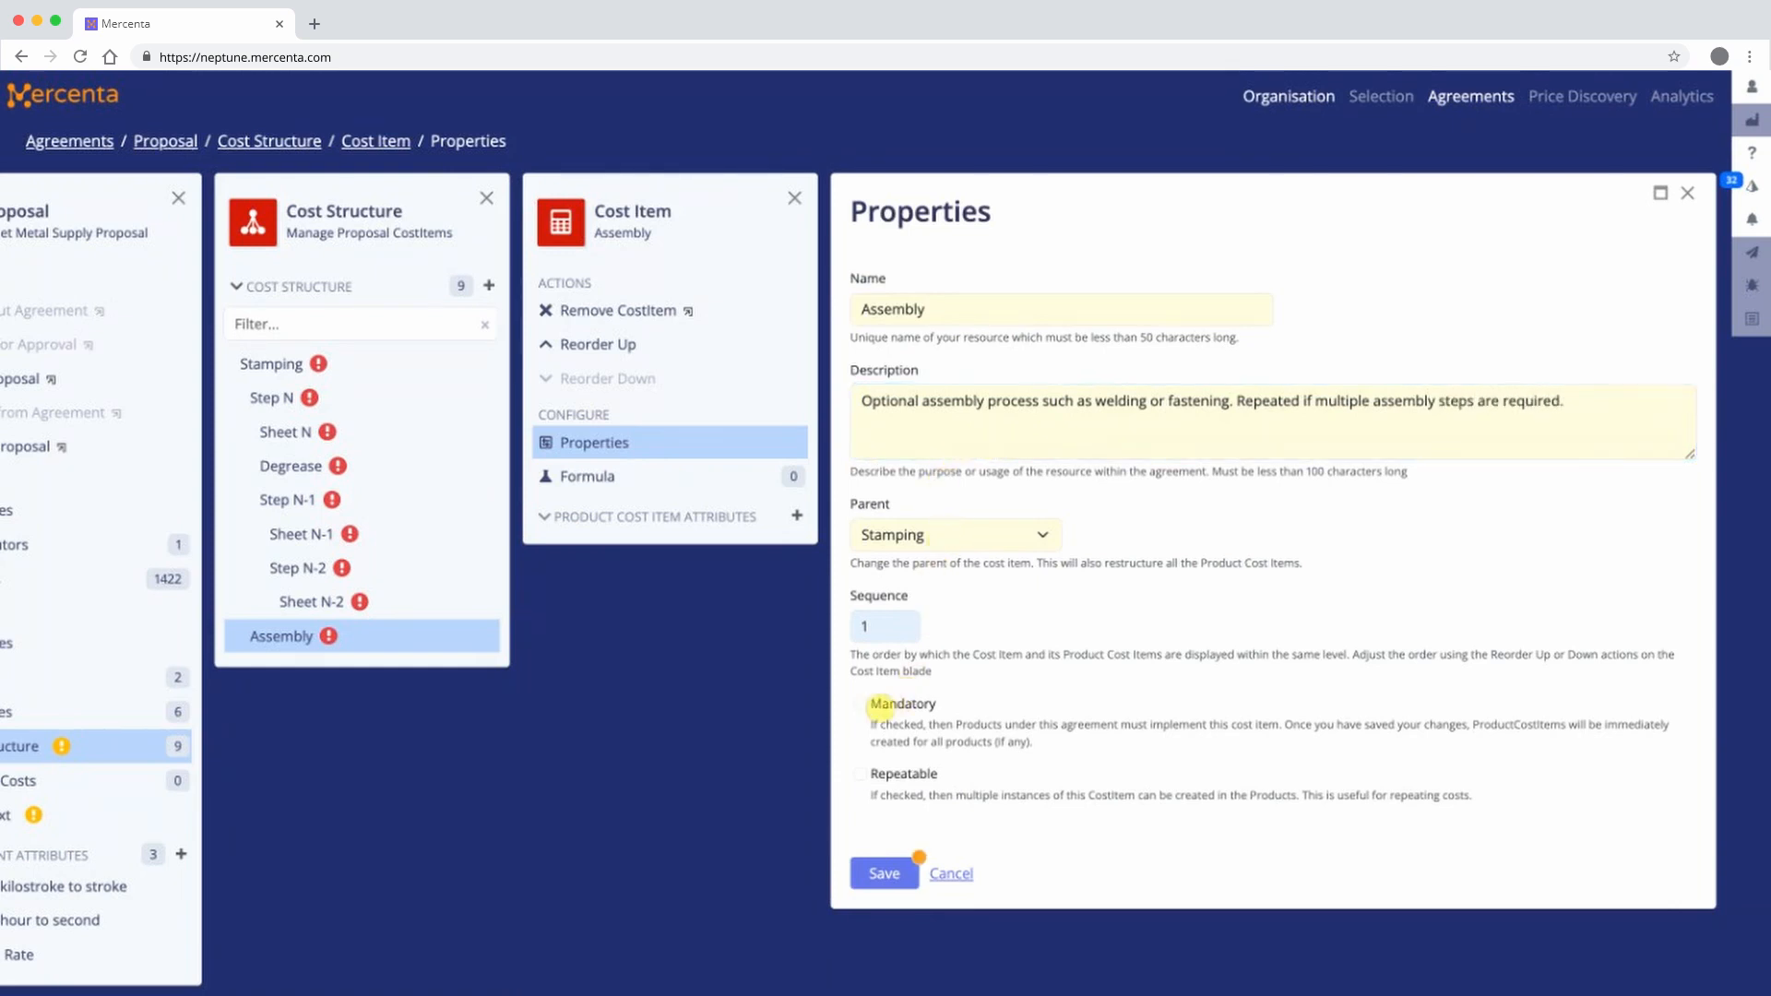
# - Make the Assembly cost item repeatable, then save and close its properties
pyautogui.click(861, 774)
pyautogui.click(901, 870)
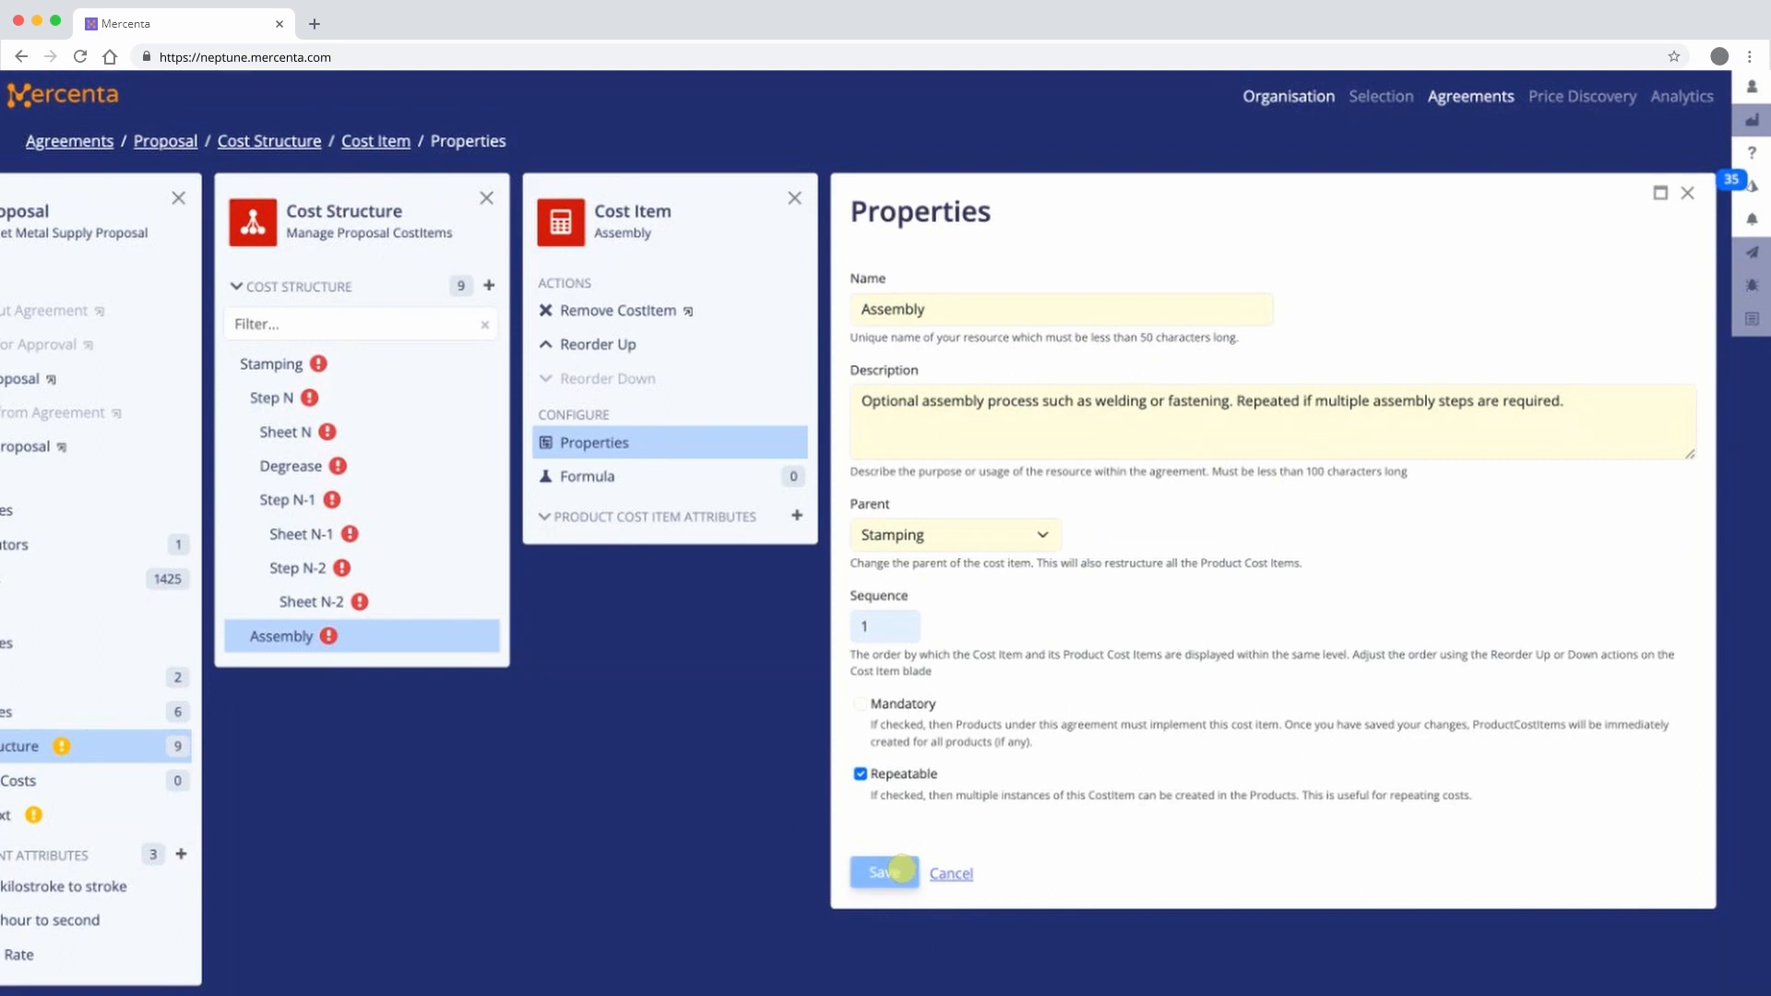
pyautogui.click(951, 873)
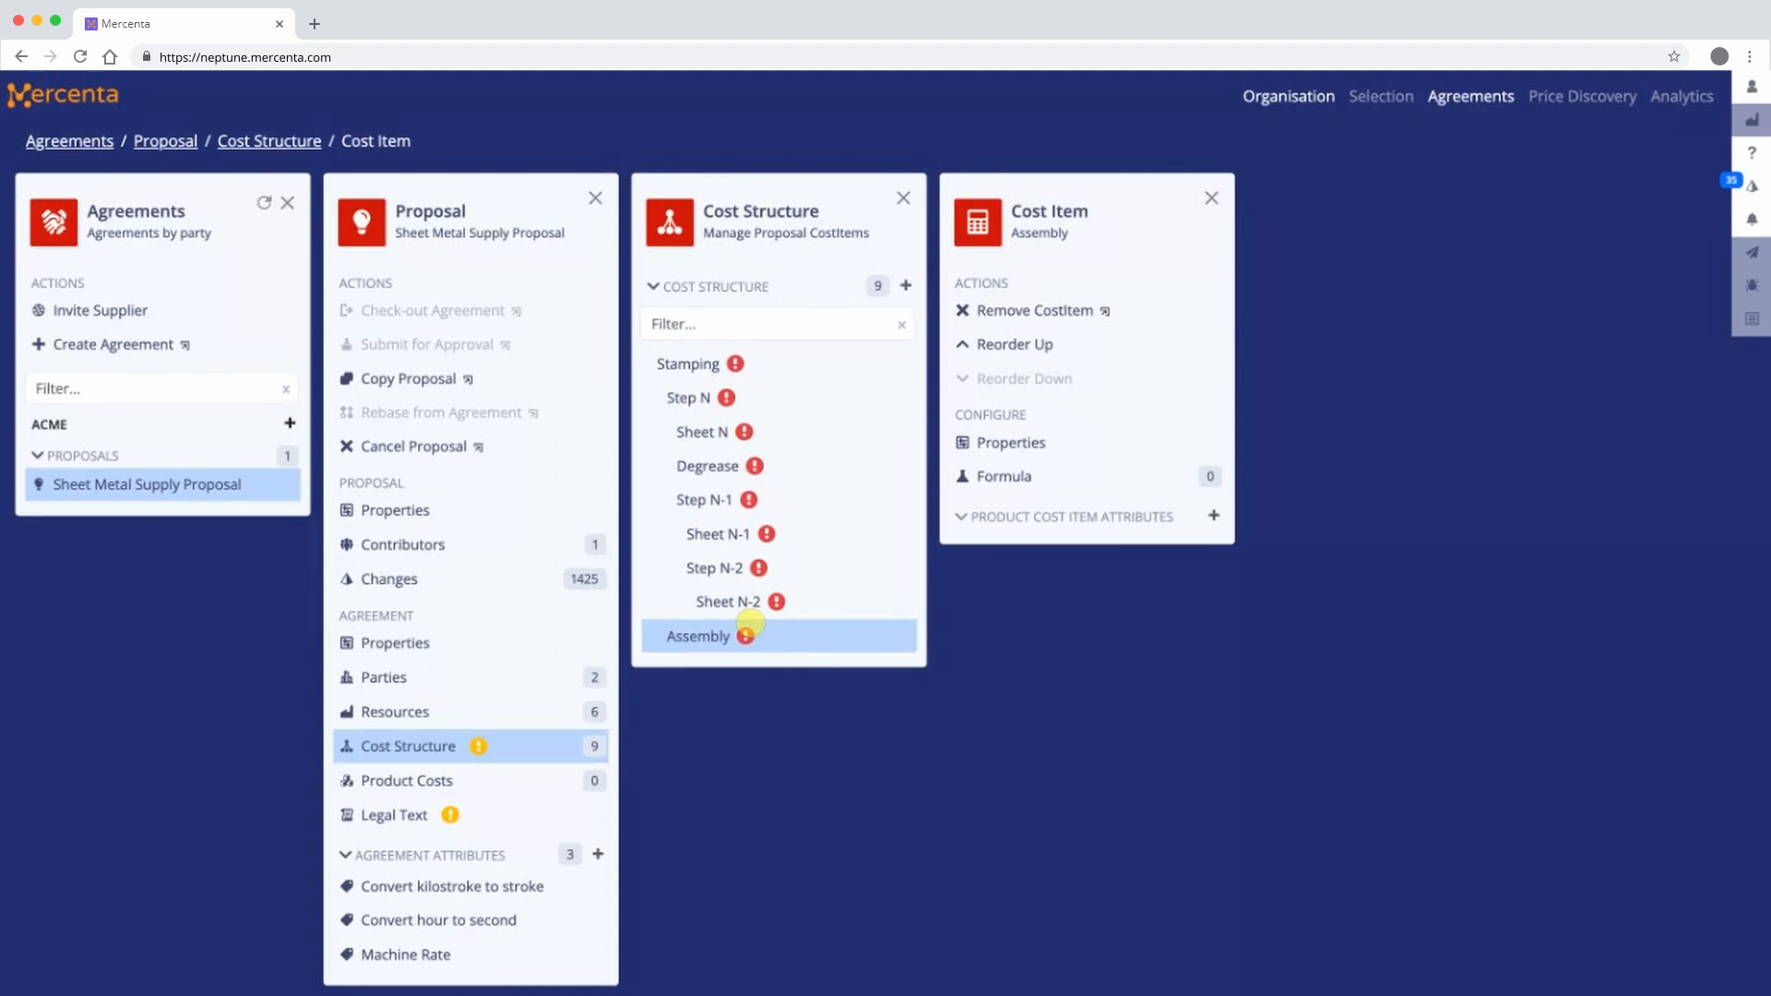
# - Add a dimensionless Number attribute named "Material Loss Allowance" to the Sheet N-2 cost item and describe it as "Material Loss Allowance"
pyautogui.click(747, 605)
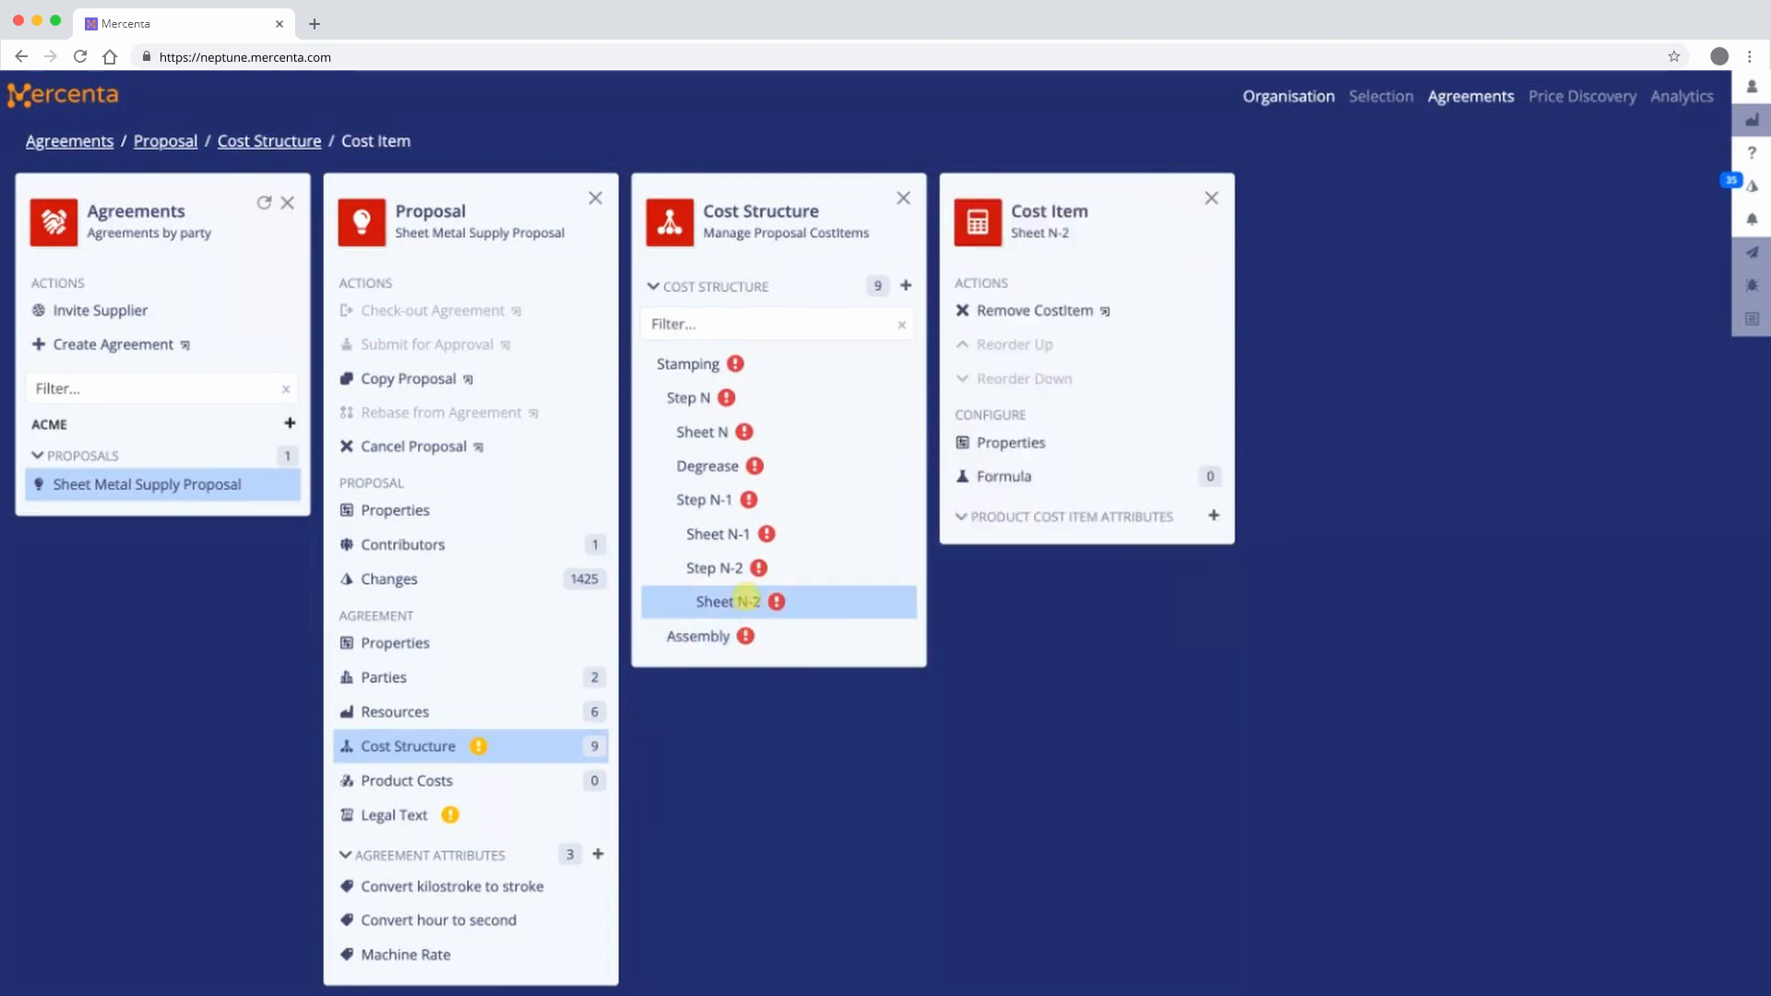
pyautogui.click(1214, 516)
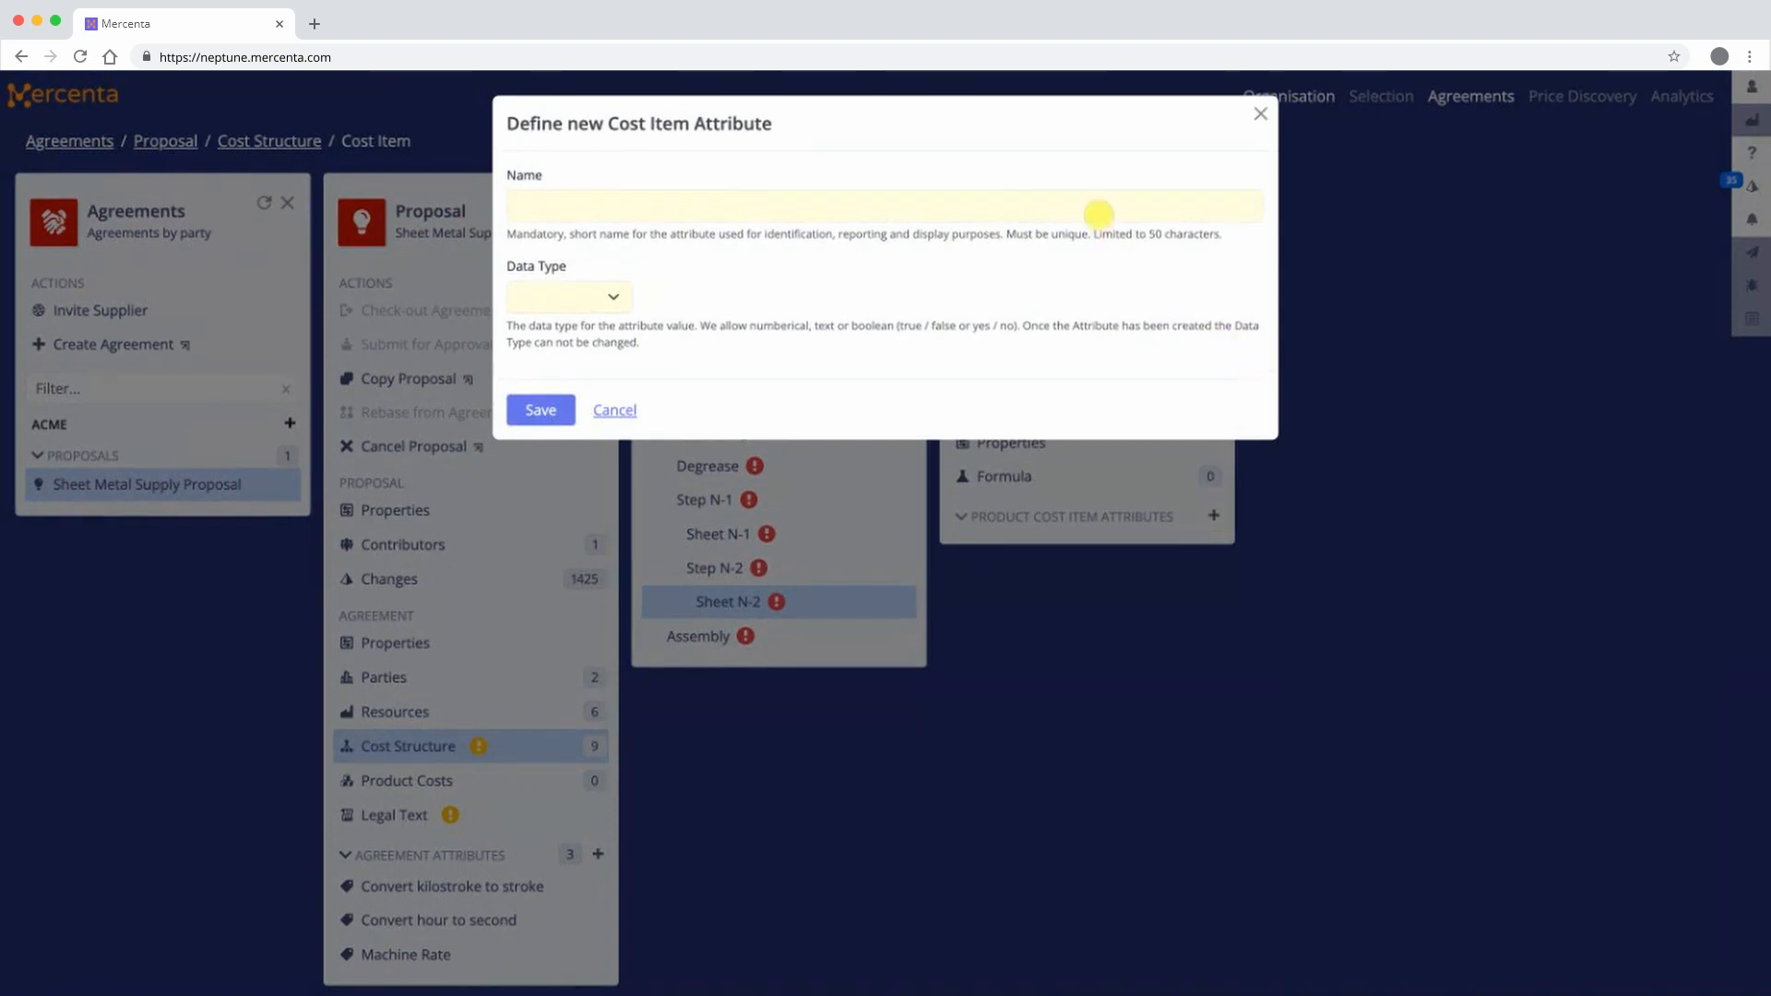
pyautogui.click(1038, 207)
pyautogui.write('Material Loss Allowance')
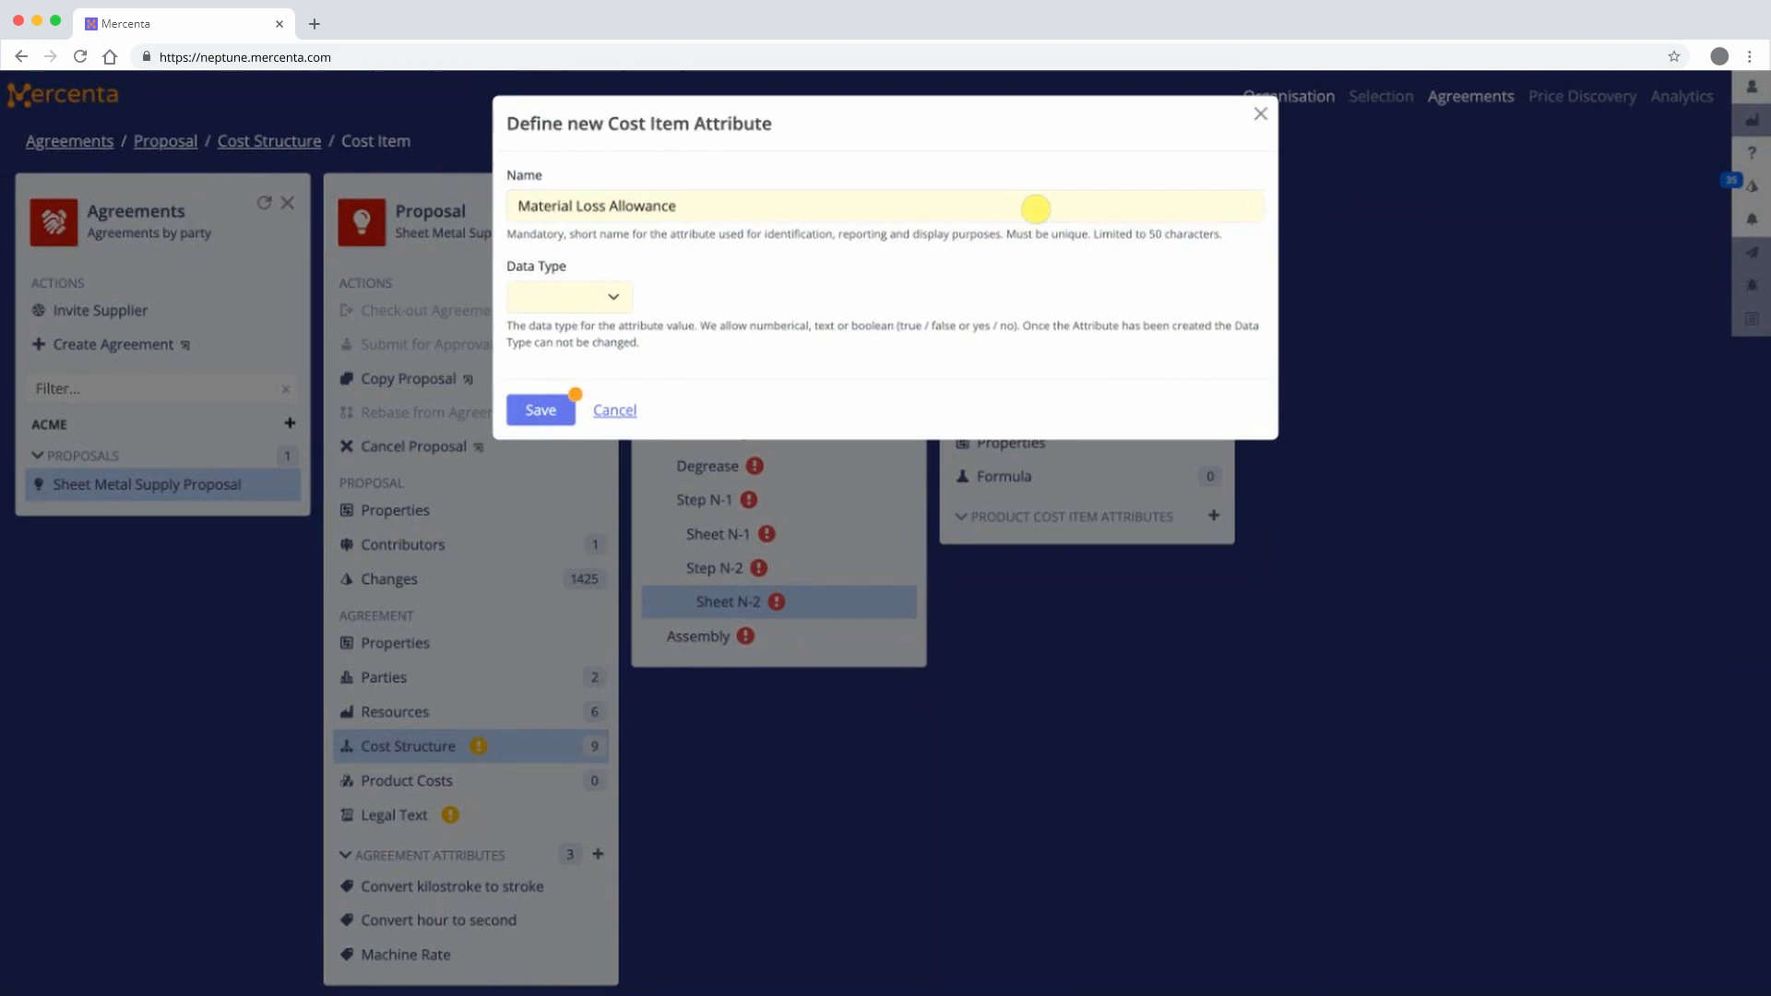
pyautogui.click(613, 299)
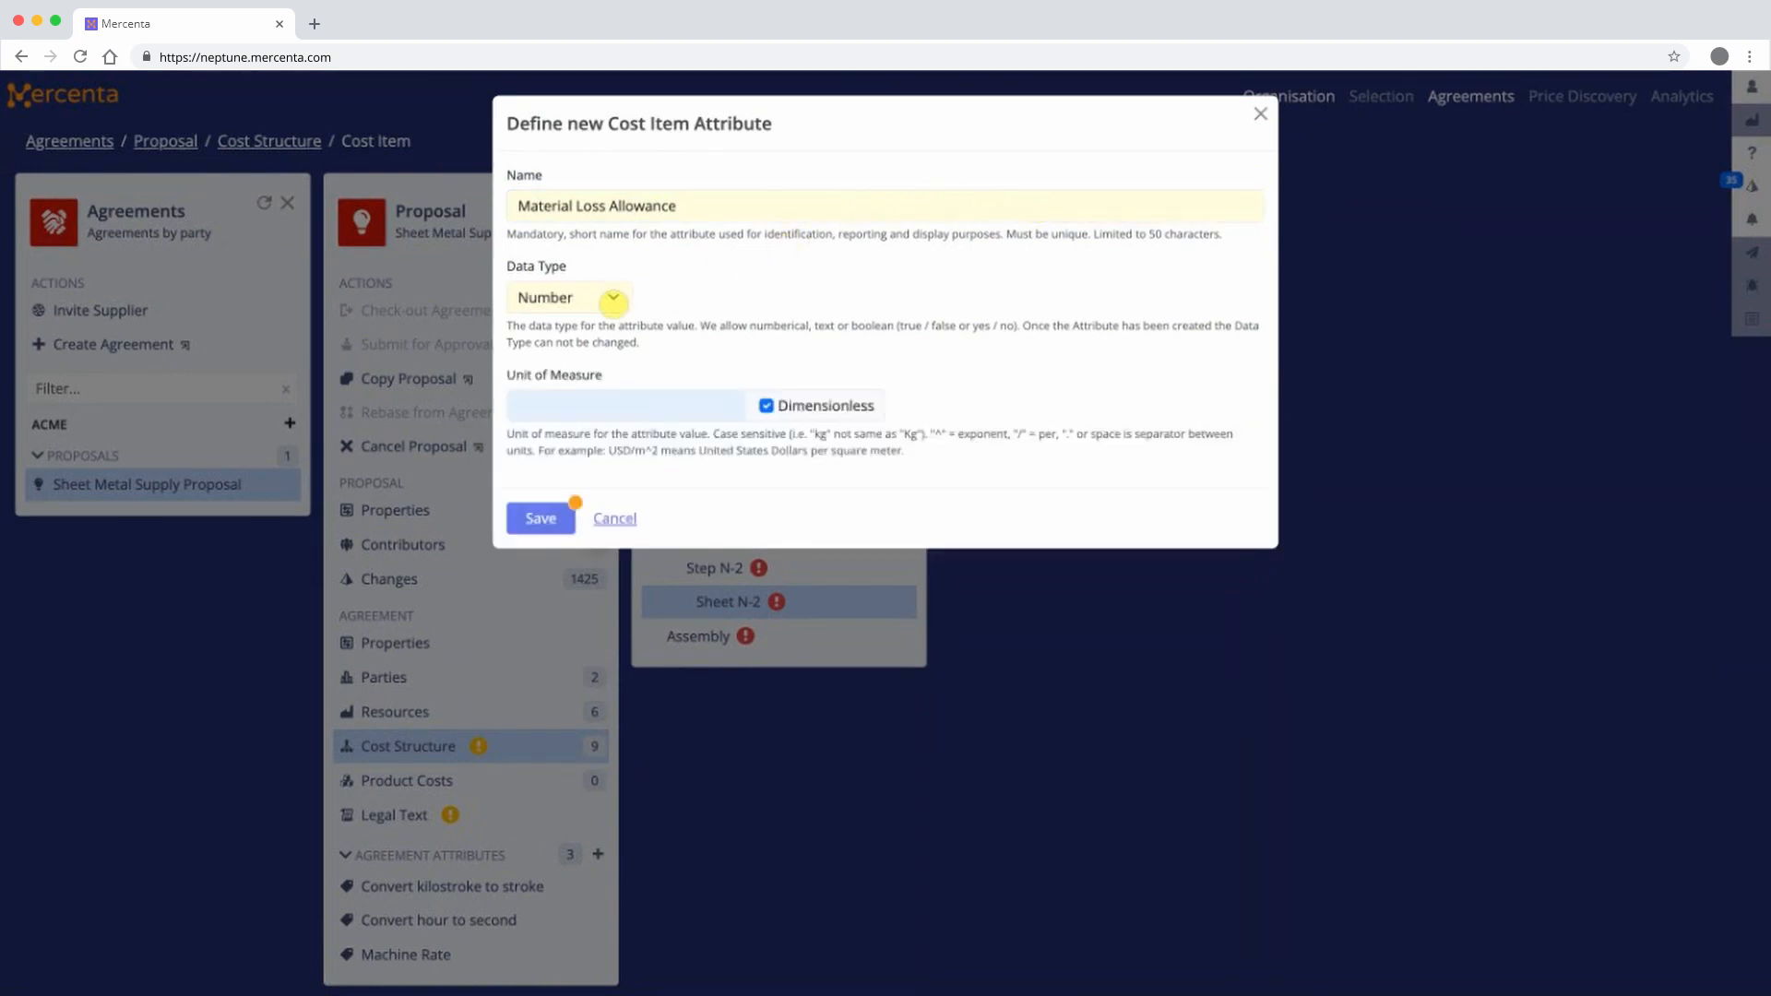
pyautogui.click(566, 520)
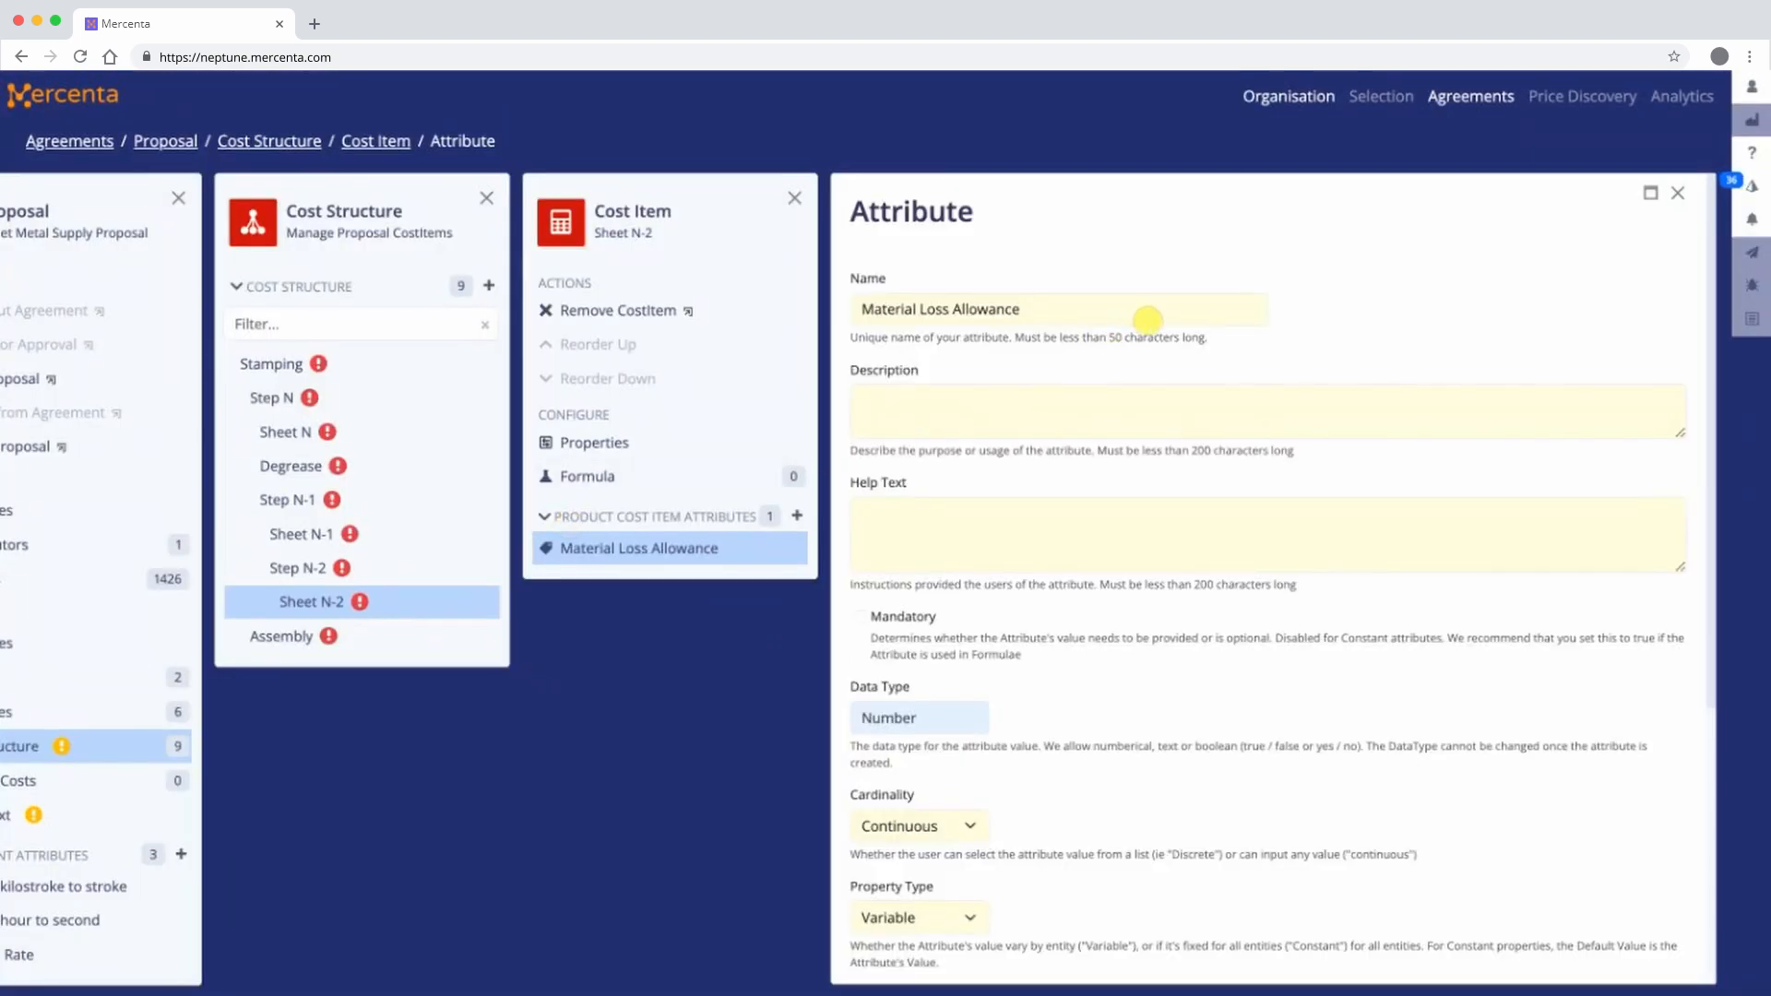
pyautogui.click(1271, 411)
pyautogui.write('Material Loss Allowance')
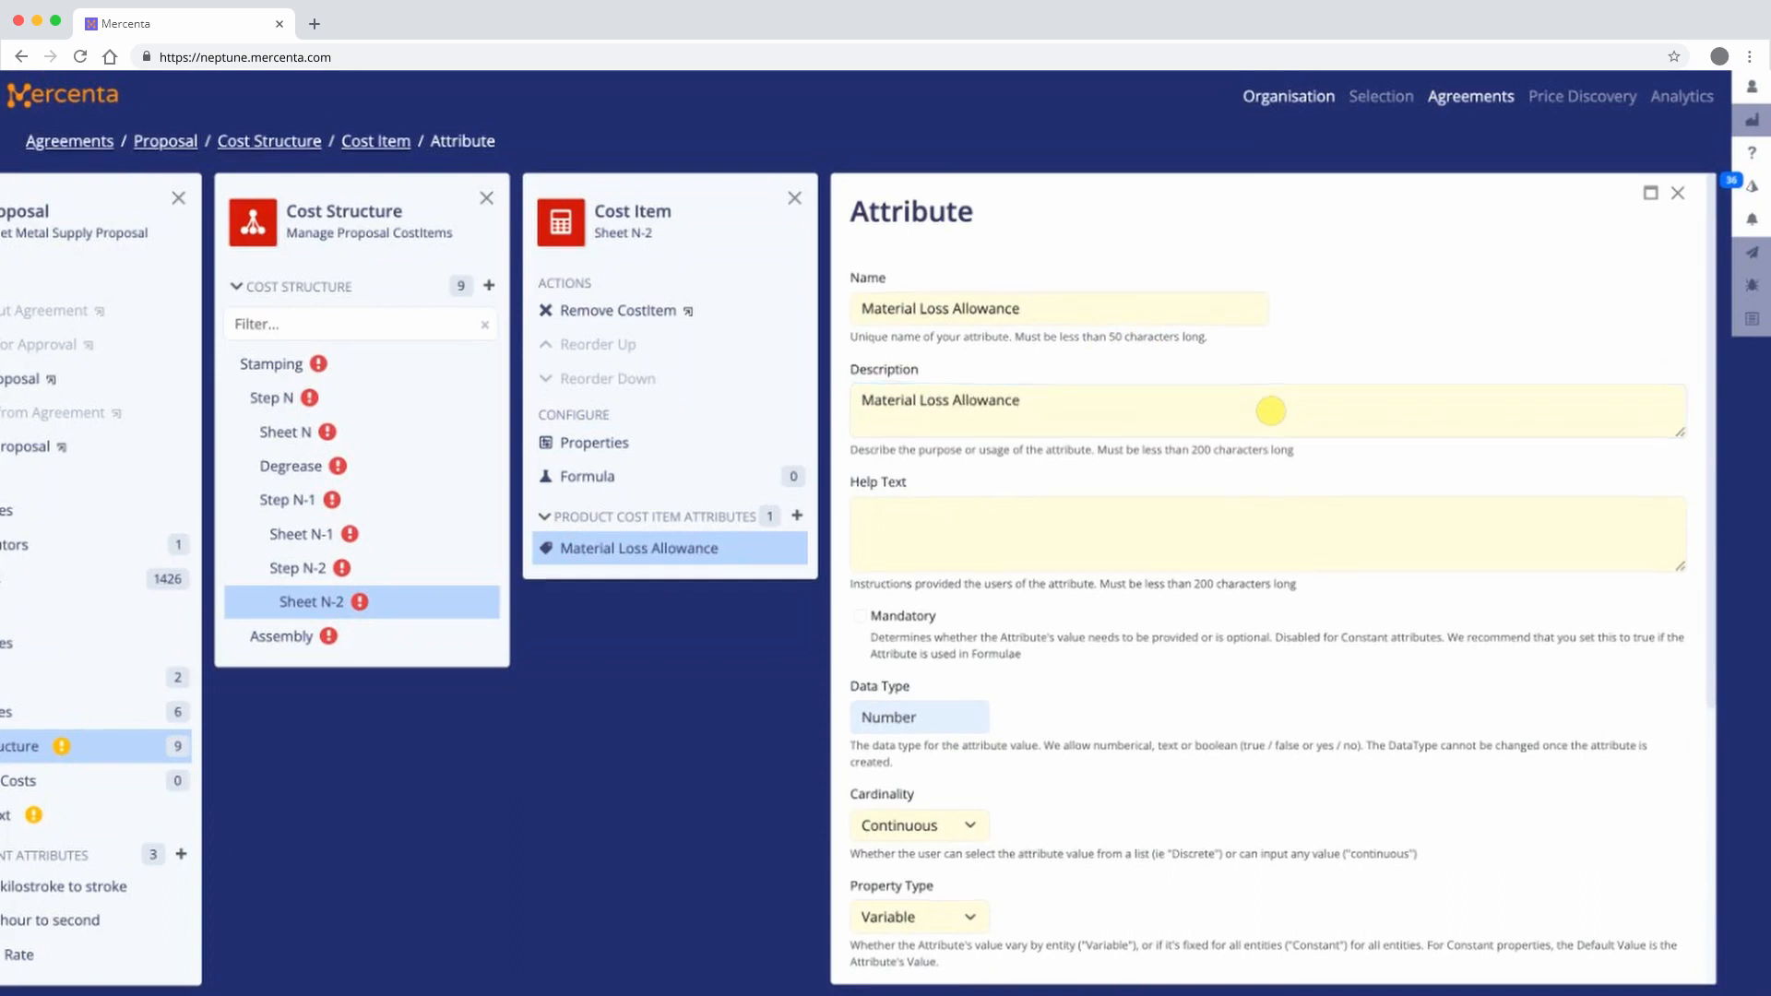
# - Start the attribute's help text with "Dimensionless loss allowance expressed as a factor greater than 1 (1.00 = no loss, 1.02 = 2% loss)."
pyautogui.scroll(-2, 1271, 411)
pyautogui.click(1271, 410)
pyautogui.write('Dimensionless loss all')
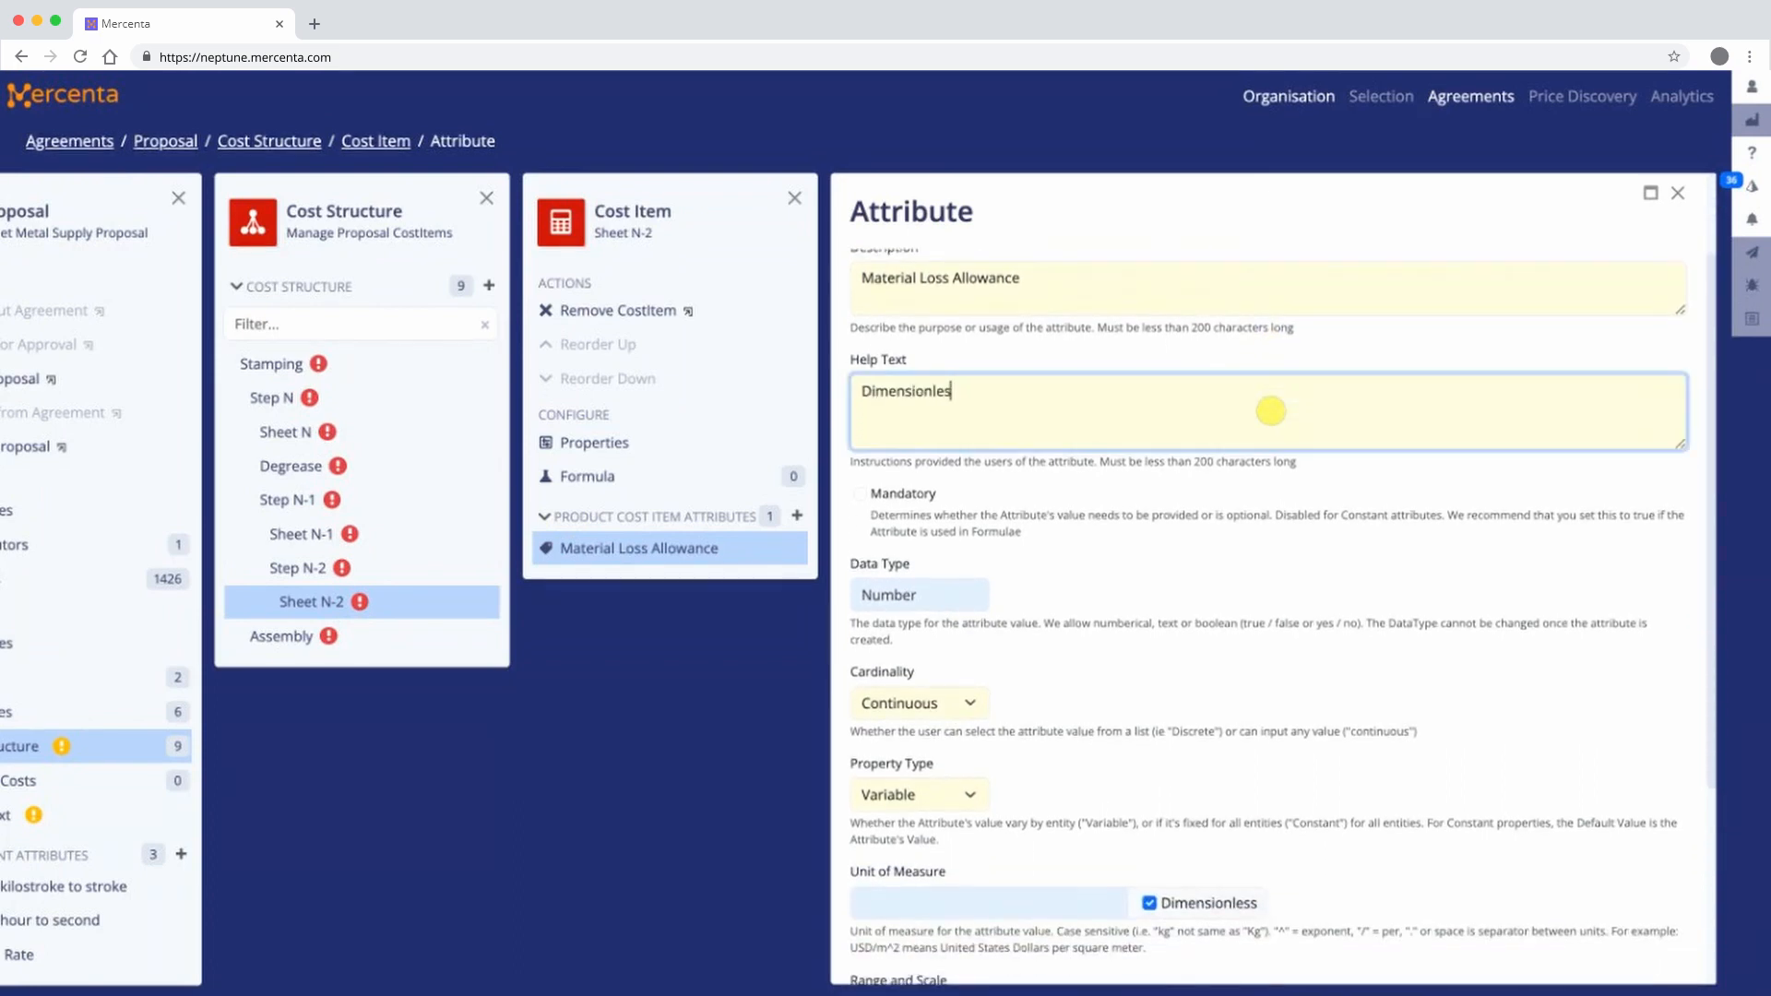
pyautogui.write('expressed as a factor gr')
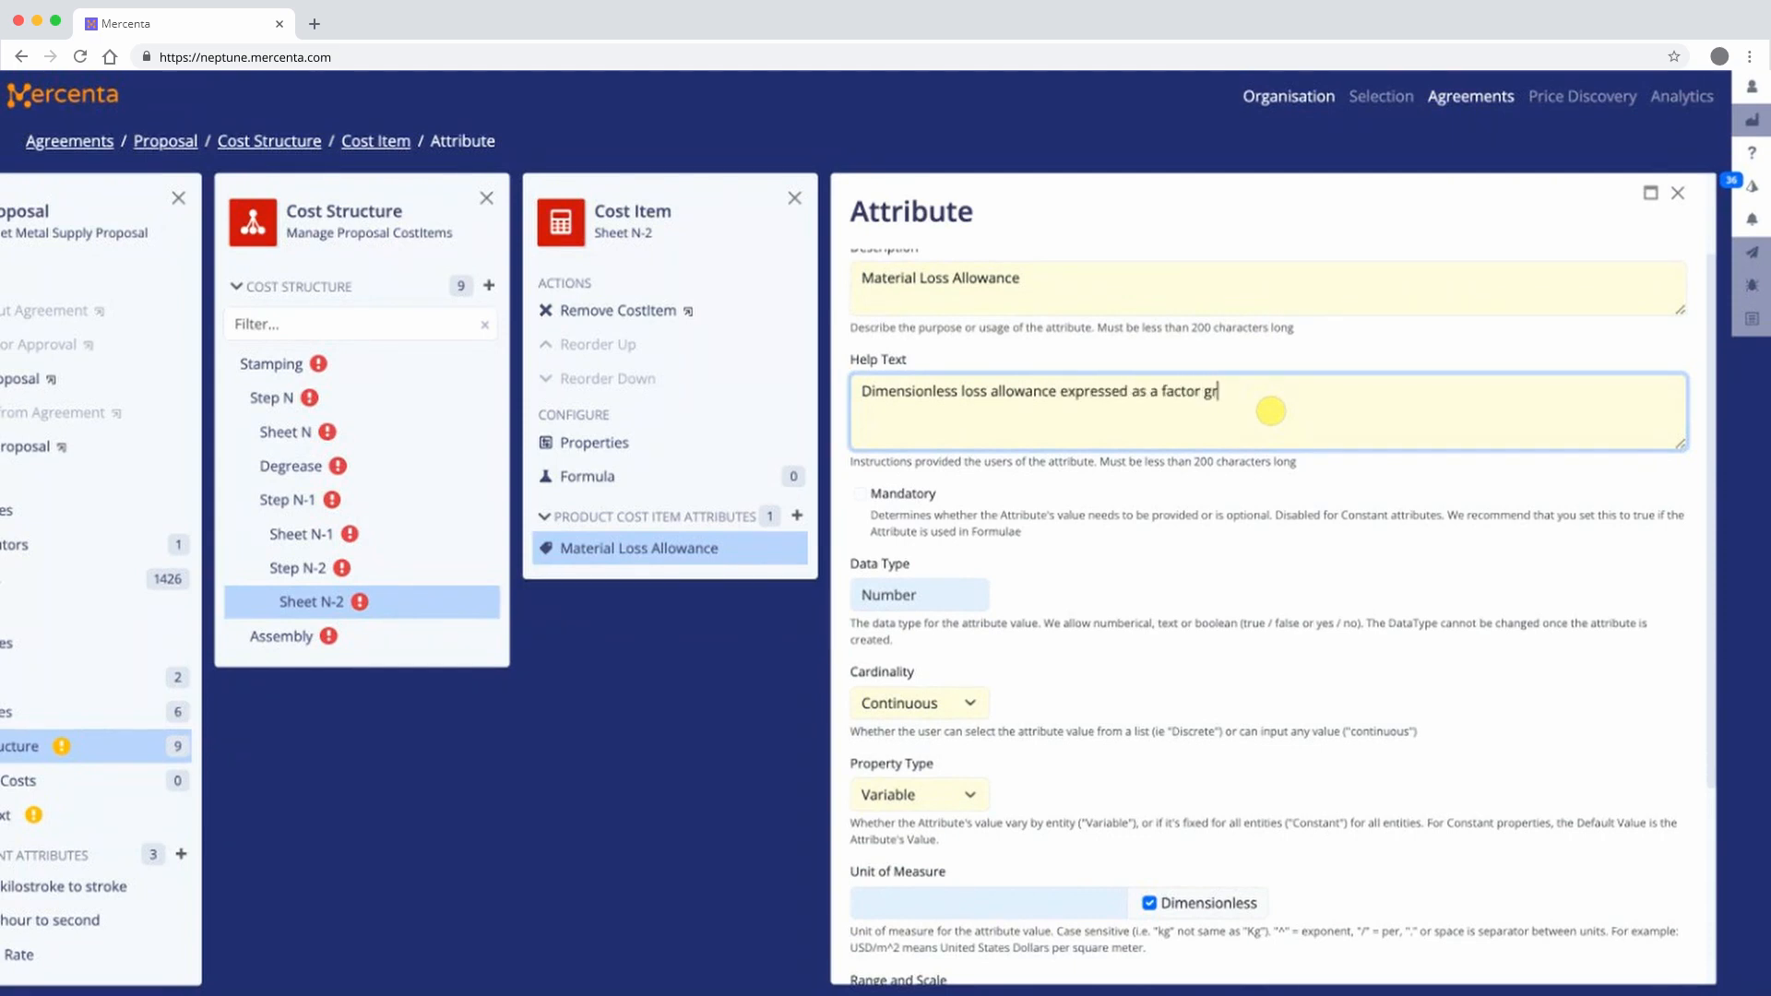
pyautogui.write('eater than 1 (1.00 = no loss, 1.02 = 2% lo')
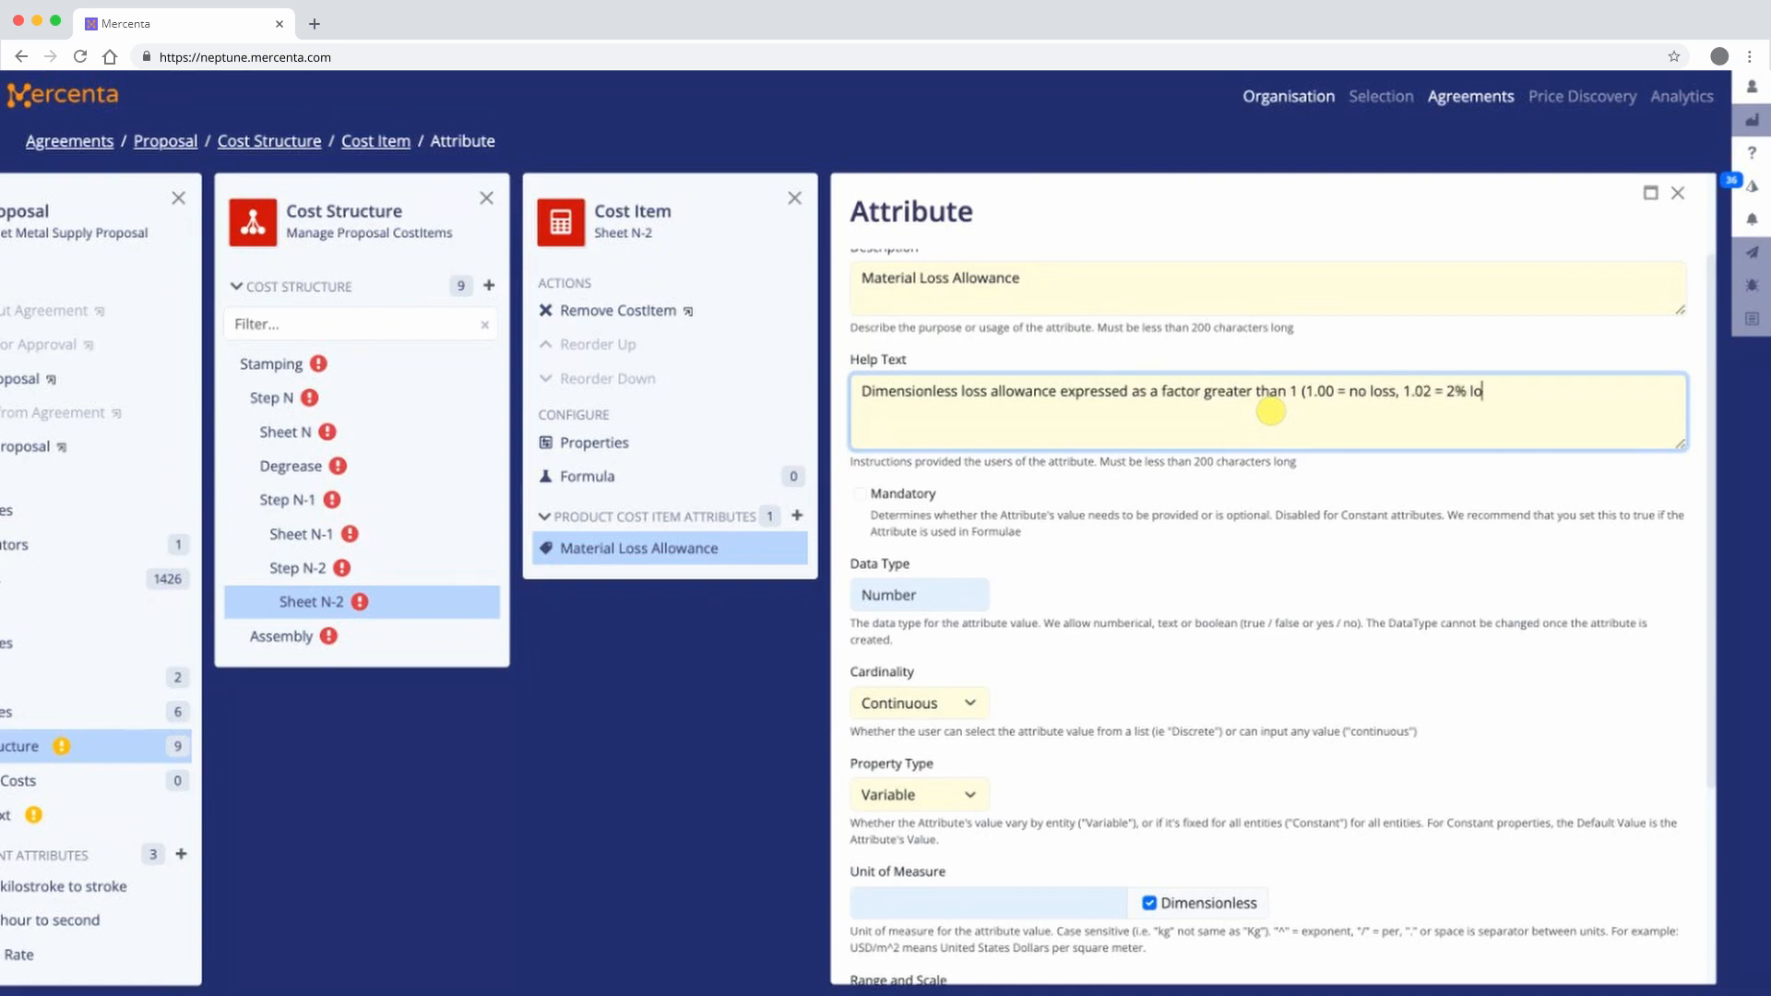
# - Complete the Material Loss Allowance help text with "Measured by supplier's industrial engineering team using statistically valid sample size."
pyautogui.write("ss). Measured by supplier's industrial en")
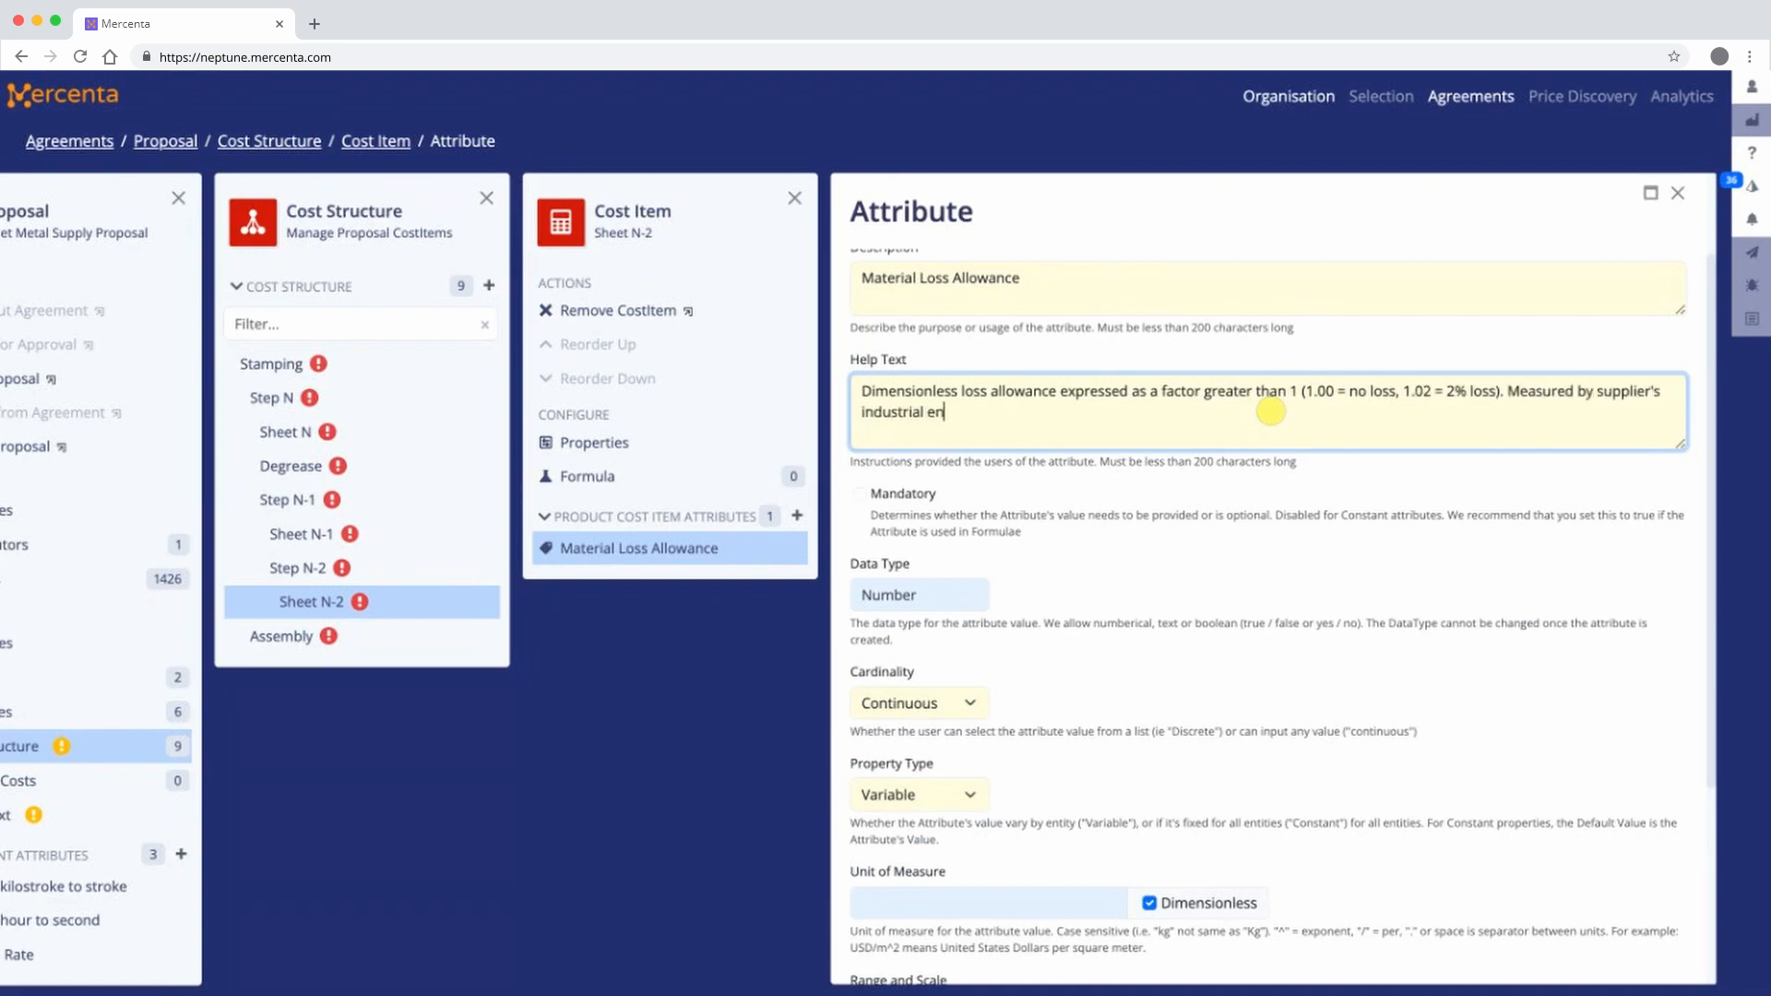
pyautogui.write('gineering team using statistically valid sample size.')
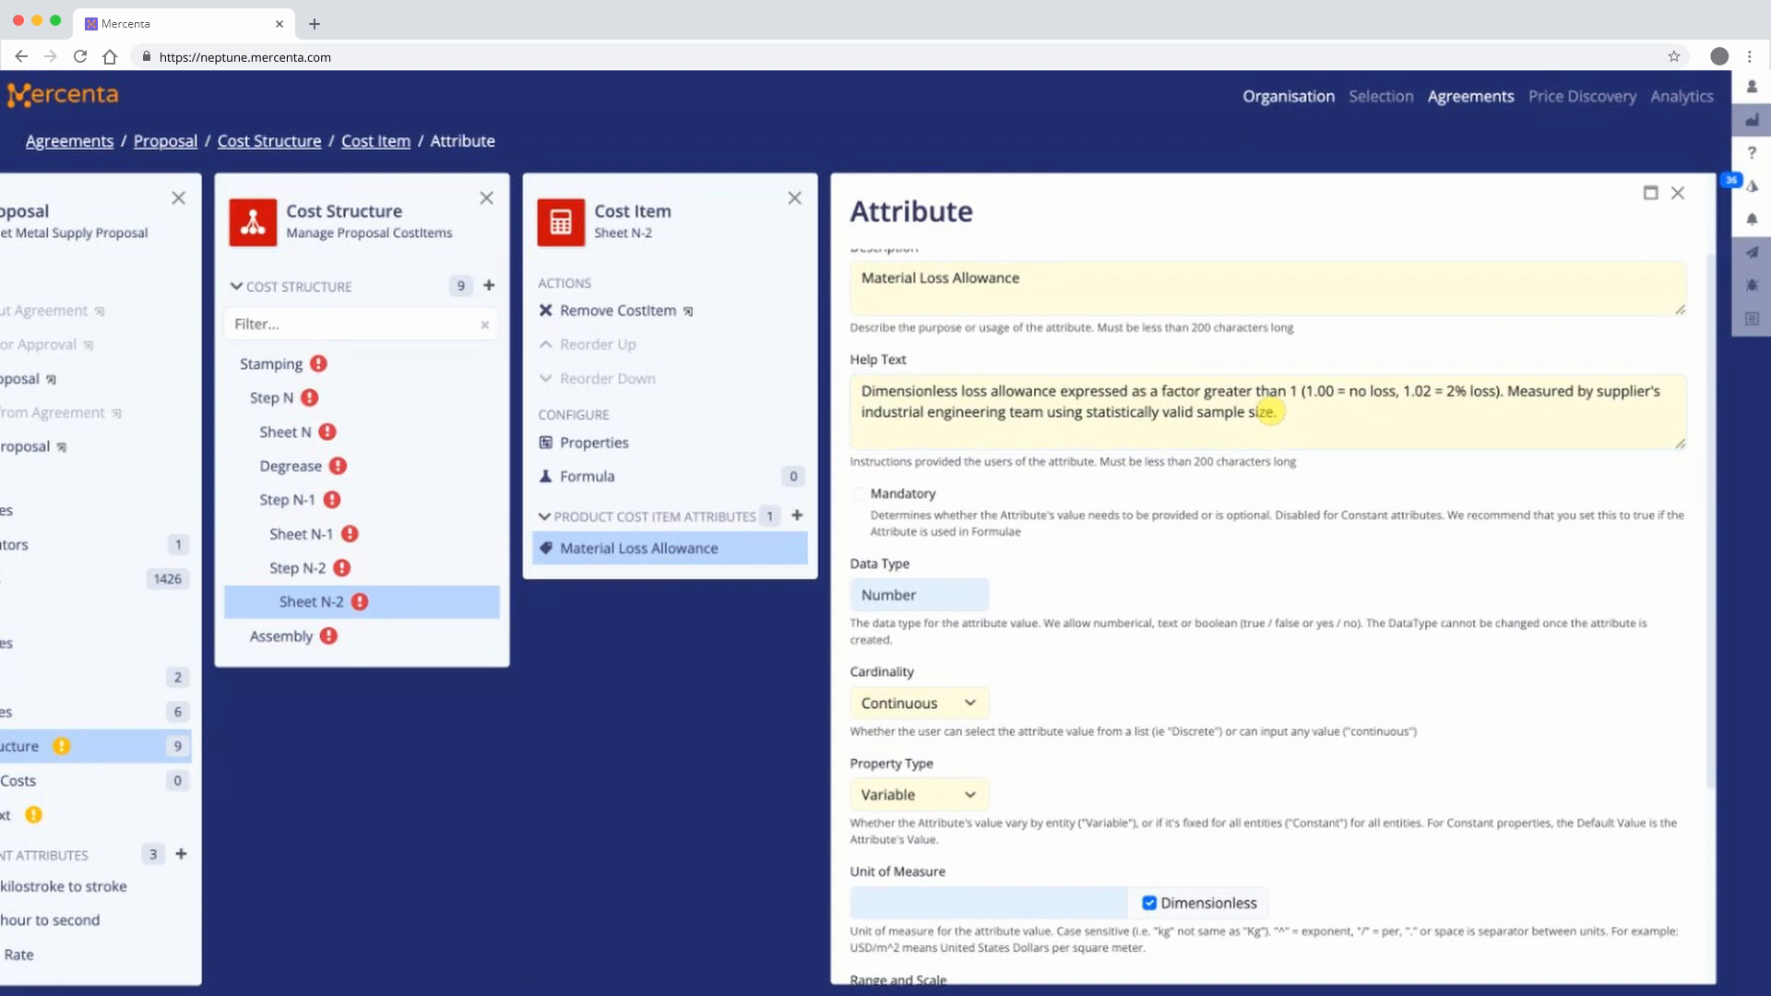
# - Set the Material Loss Allowance minimum to 1.00, maximum to 2.00, scale to 2 and default value to 1.02, then save and close the attribute
pyautogui.scroll(-3, 1153, 410)
pyautogui.click(932, 735)
pyautogui.write('1.00')
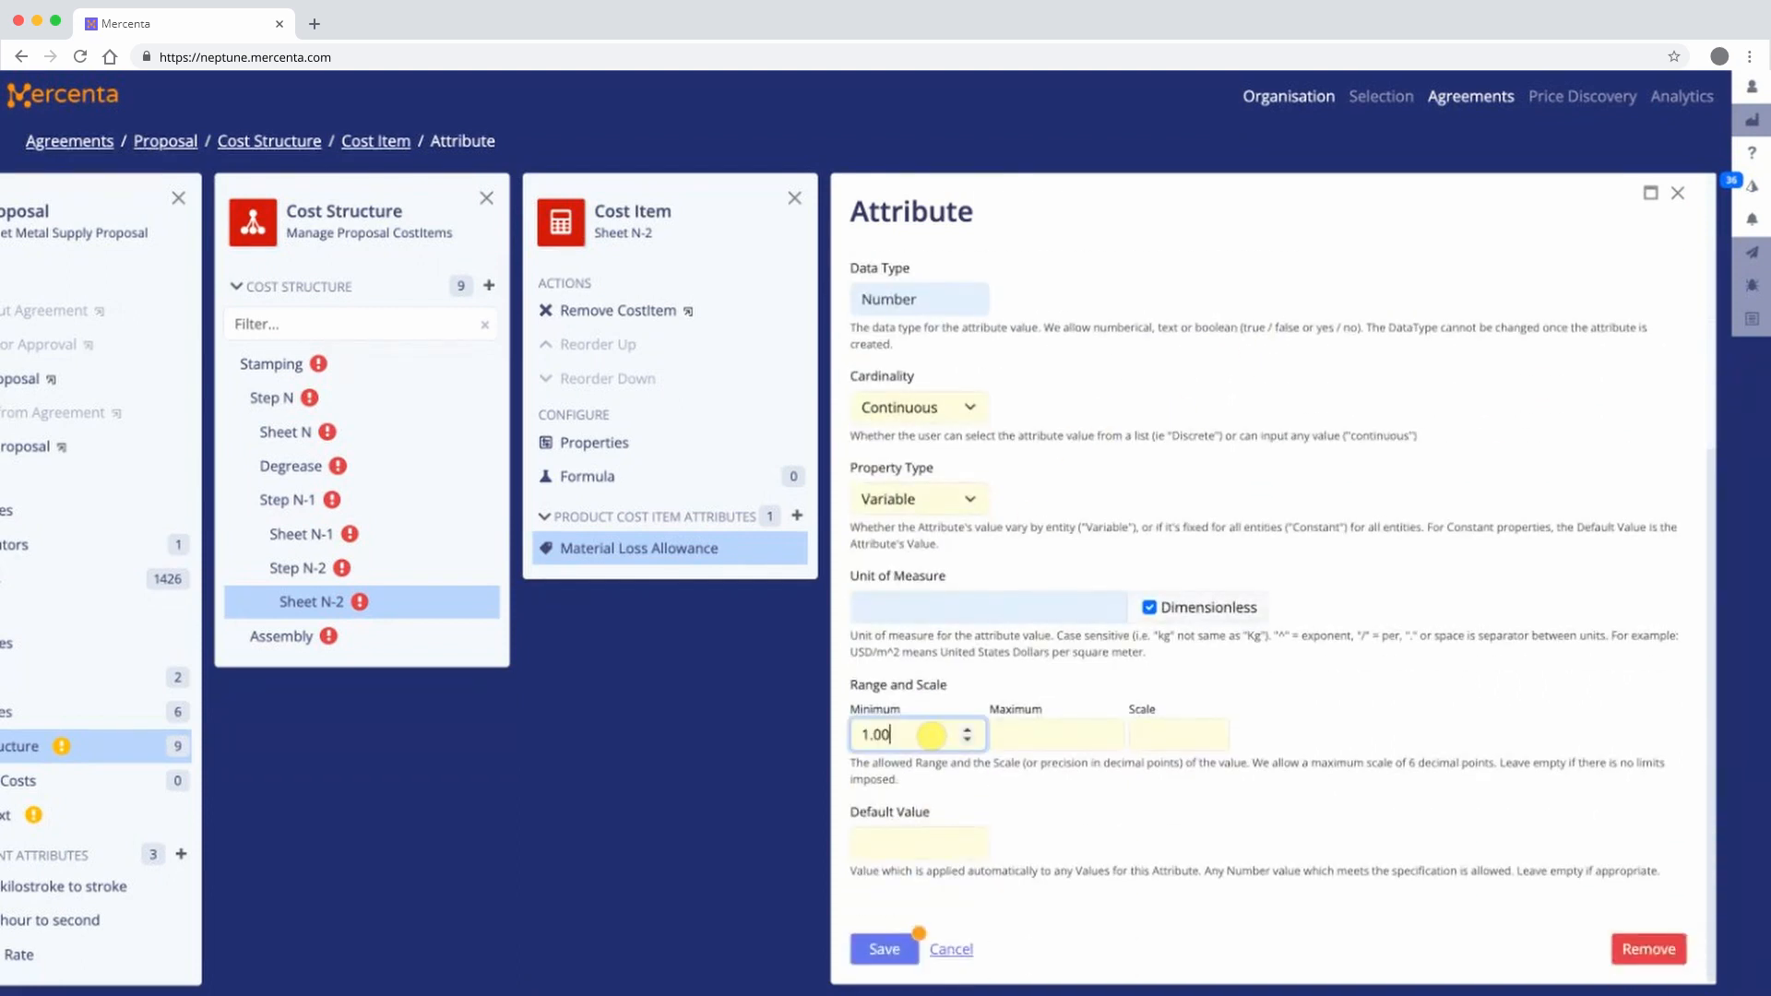
pyautogui.click(1093, 734)
pyautogui.write('2.00')
pyautogui.click(1196, 736)
pyautogui.write('2')
pyautogui.click(967, 851)
pyautogui.write('1.02')
pyautogui.click(881, 946)
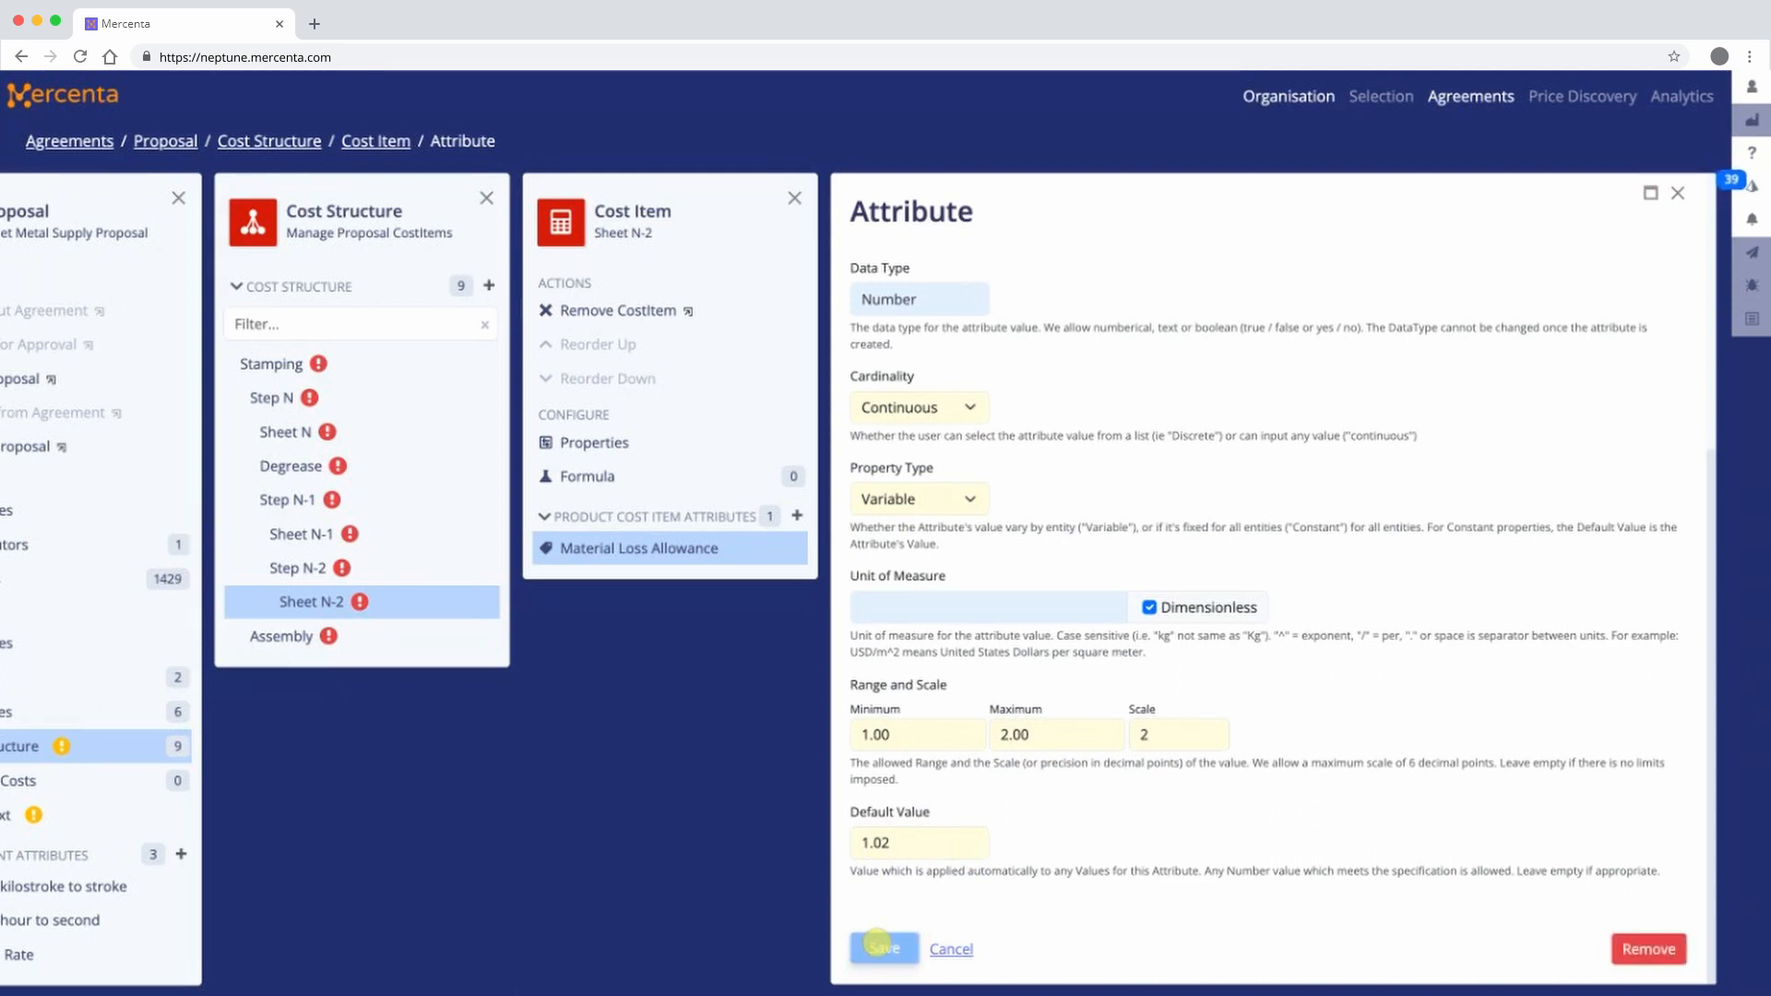
pyautogui.click(1677, 193)
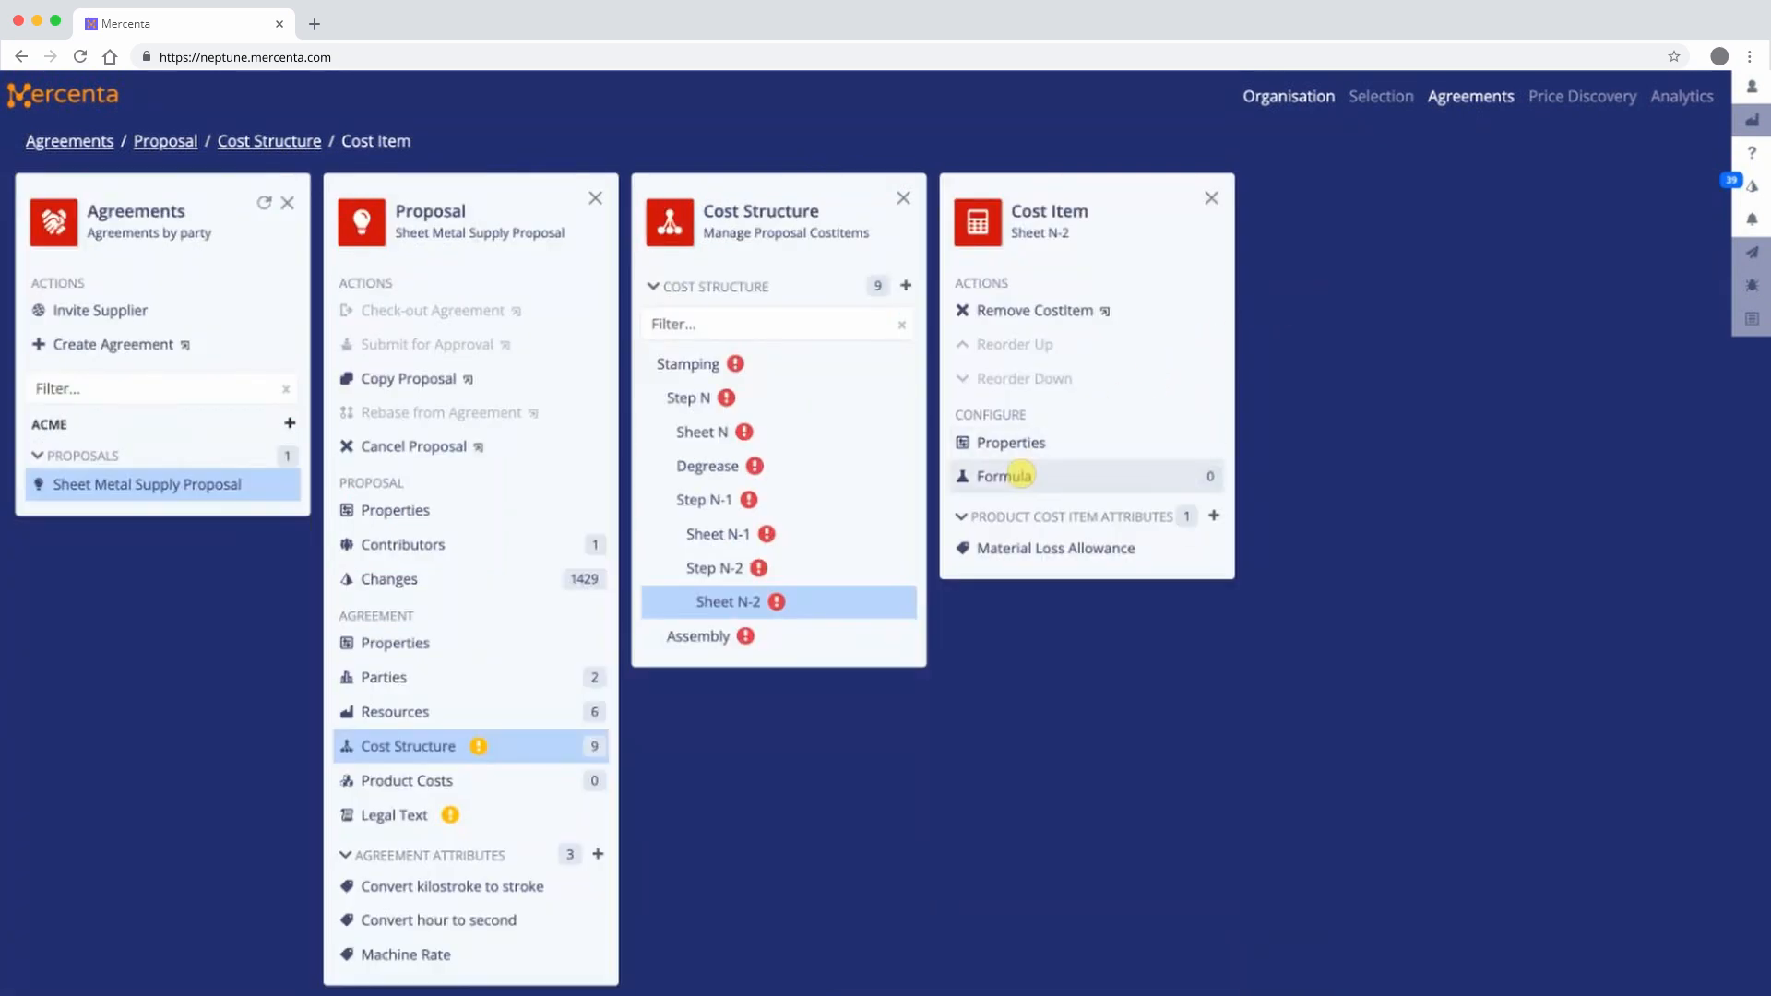
# - Add the Sheet resource's Price to the Sheet N-2 cost item's formula, then close the formula
pyautogui.click(1005, 476)
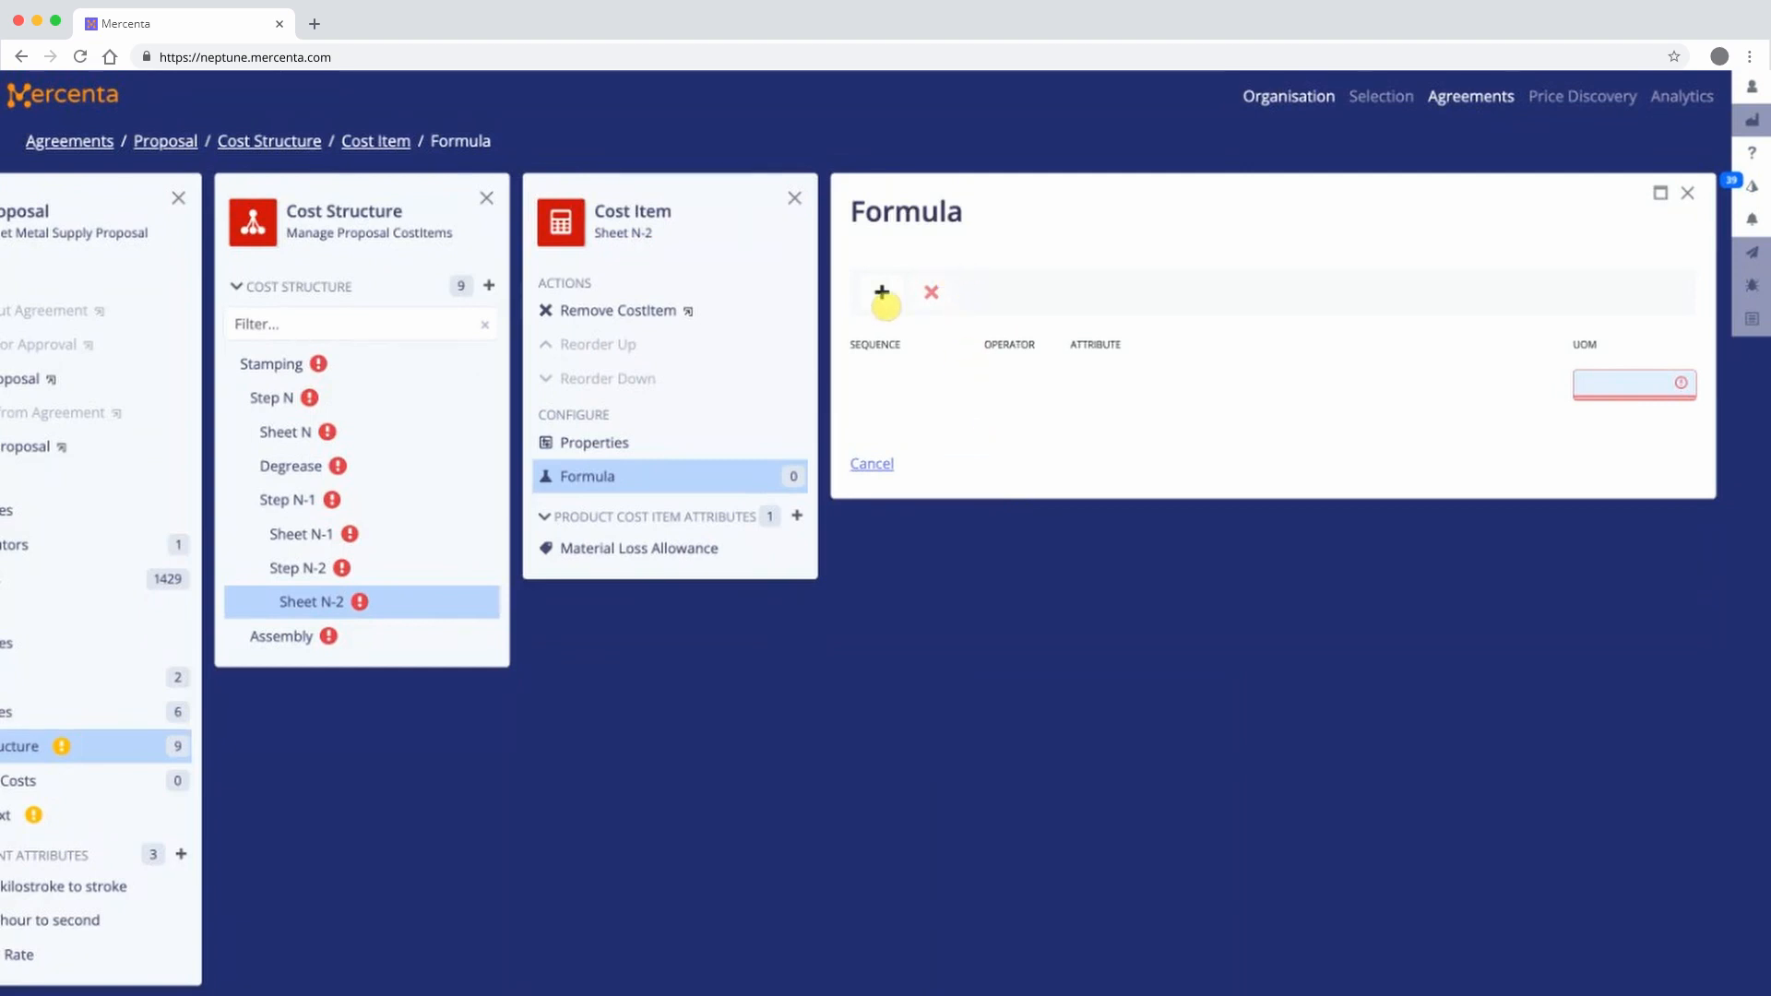
pyautogui.click(882, 293)
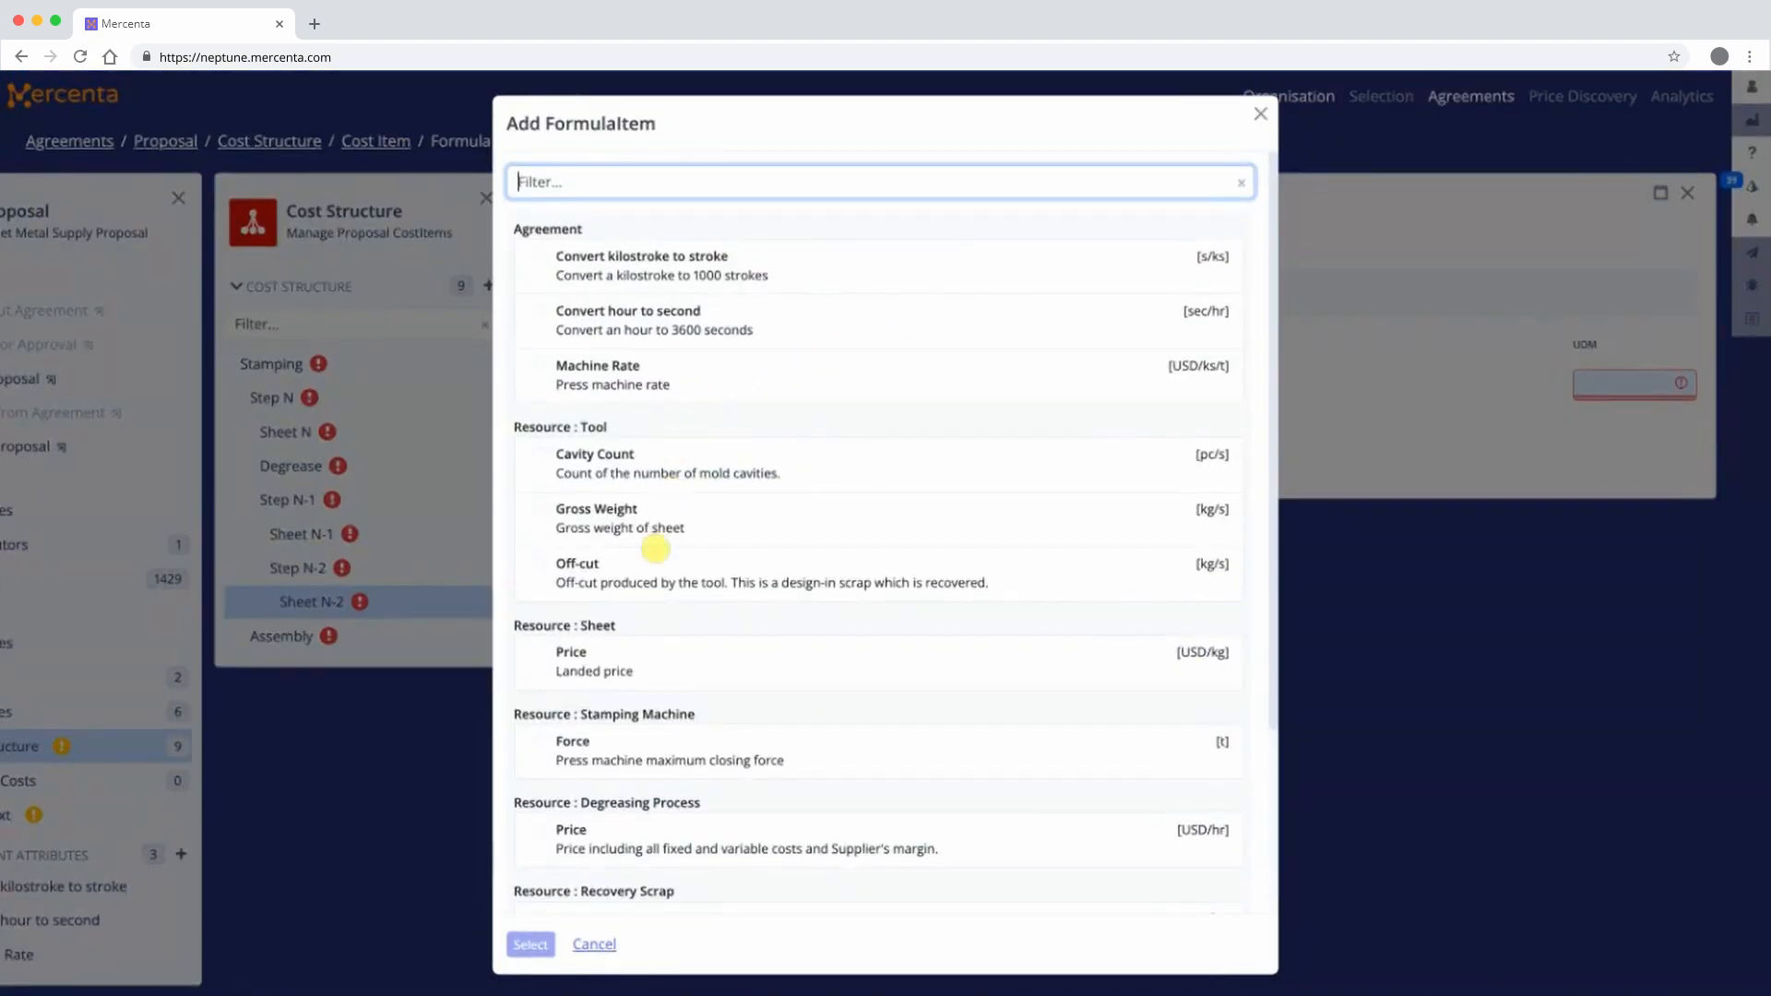
pyautogui.click(614, 652)
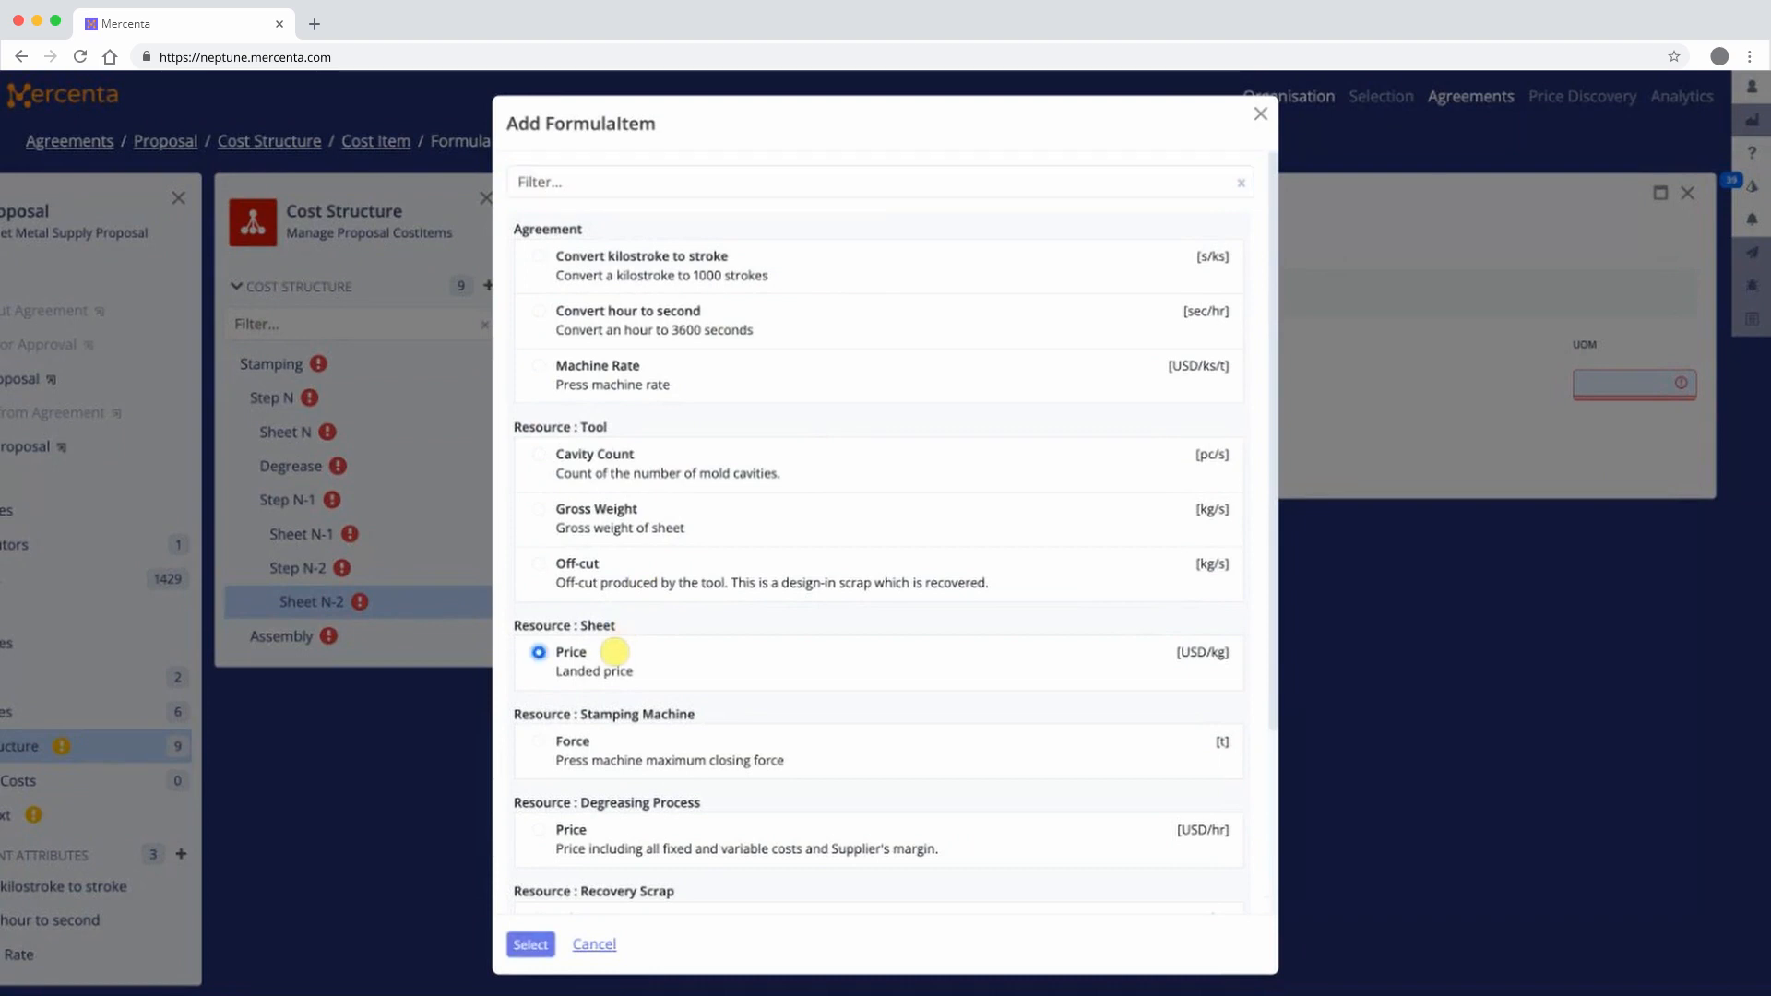
pyautogui.click(532, 943)
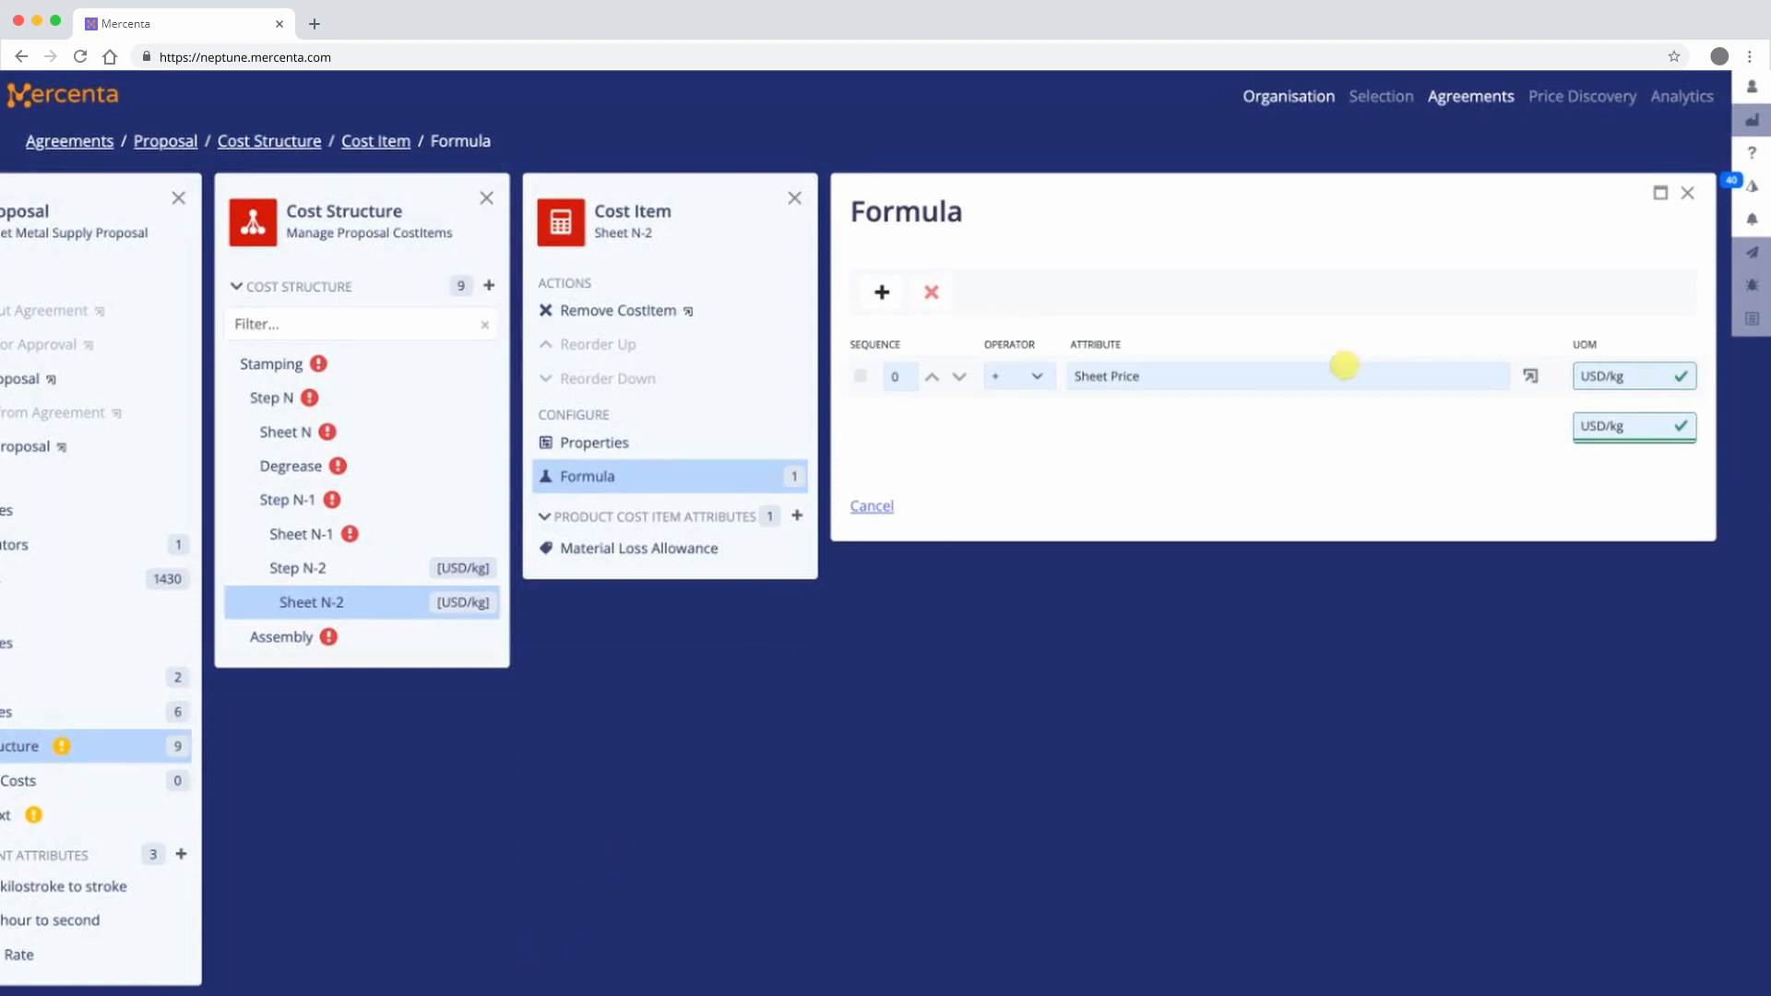
pyautogui.click(1687, 193)
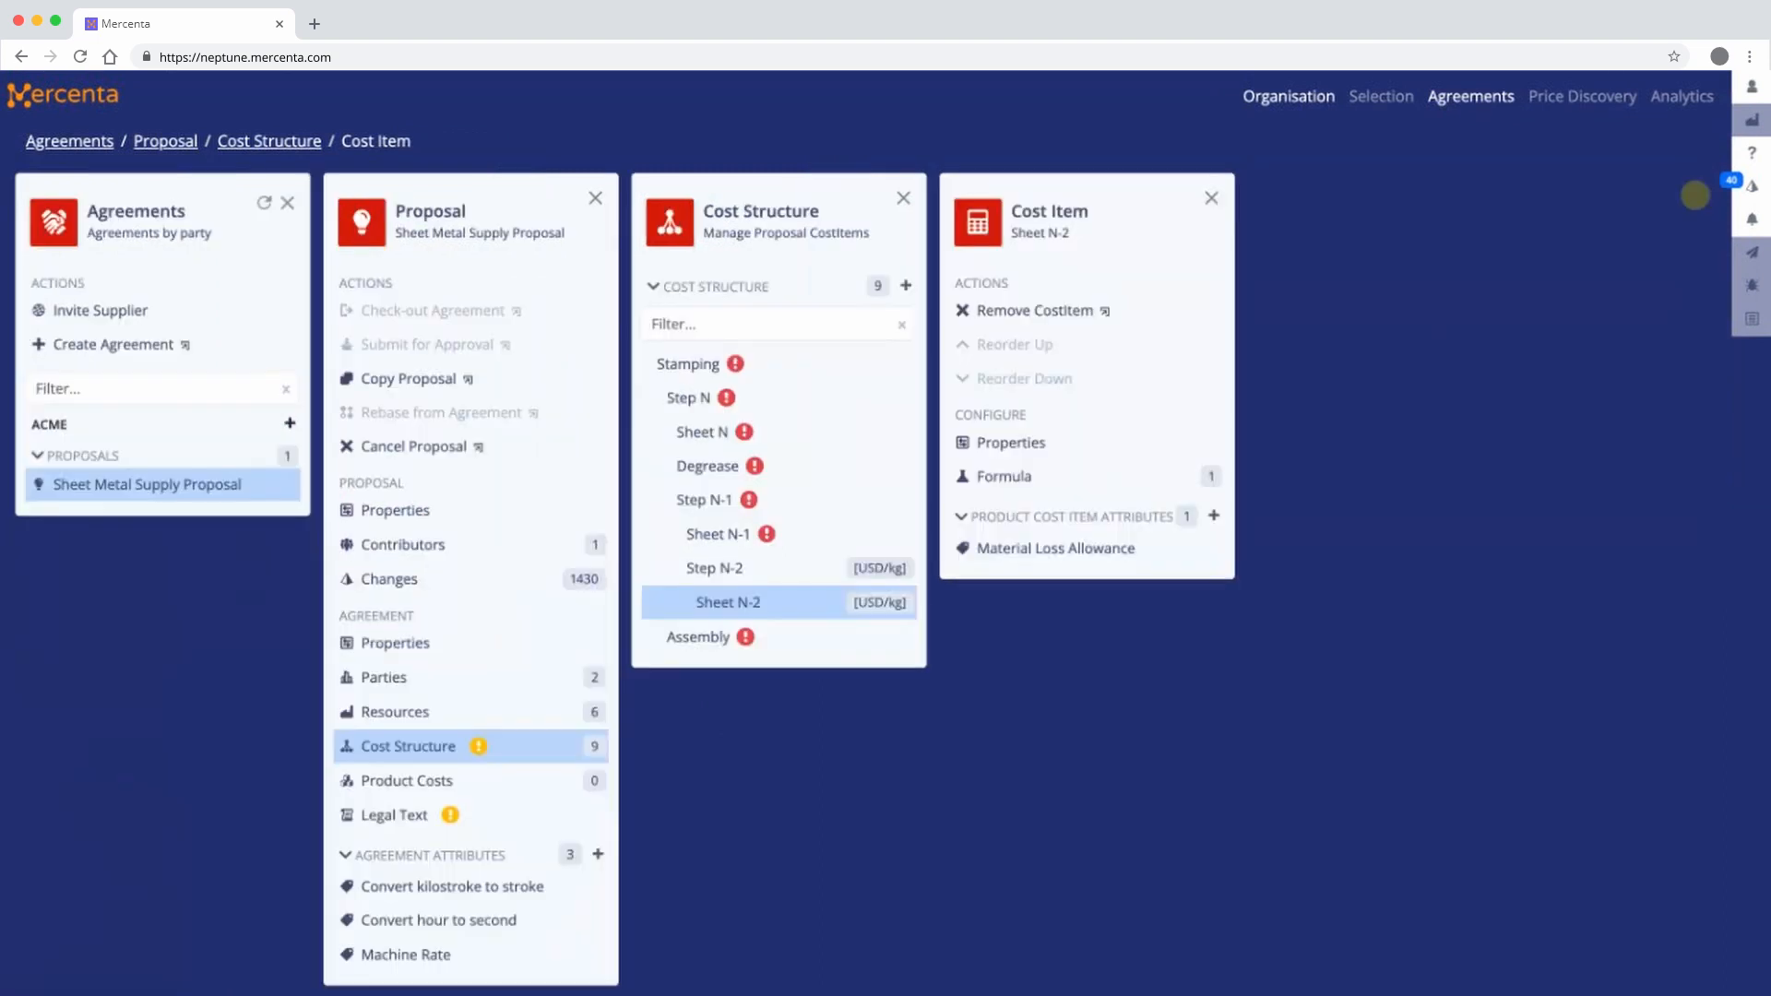
# - Create a dimensionless Number attribute named "Productivity" on the Step N-2 cost item
pyautogui.click(732, 565)
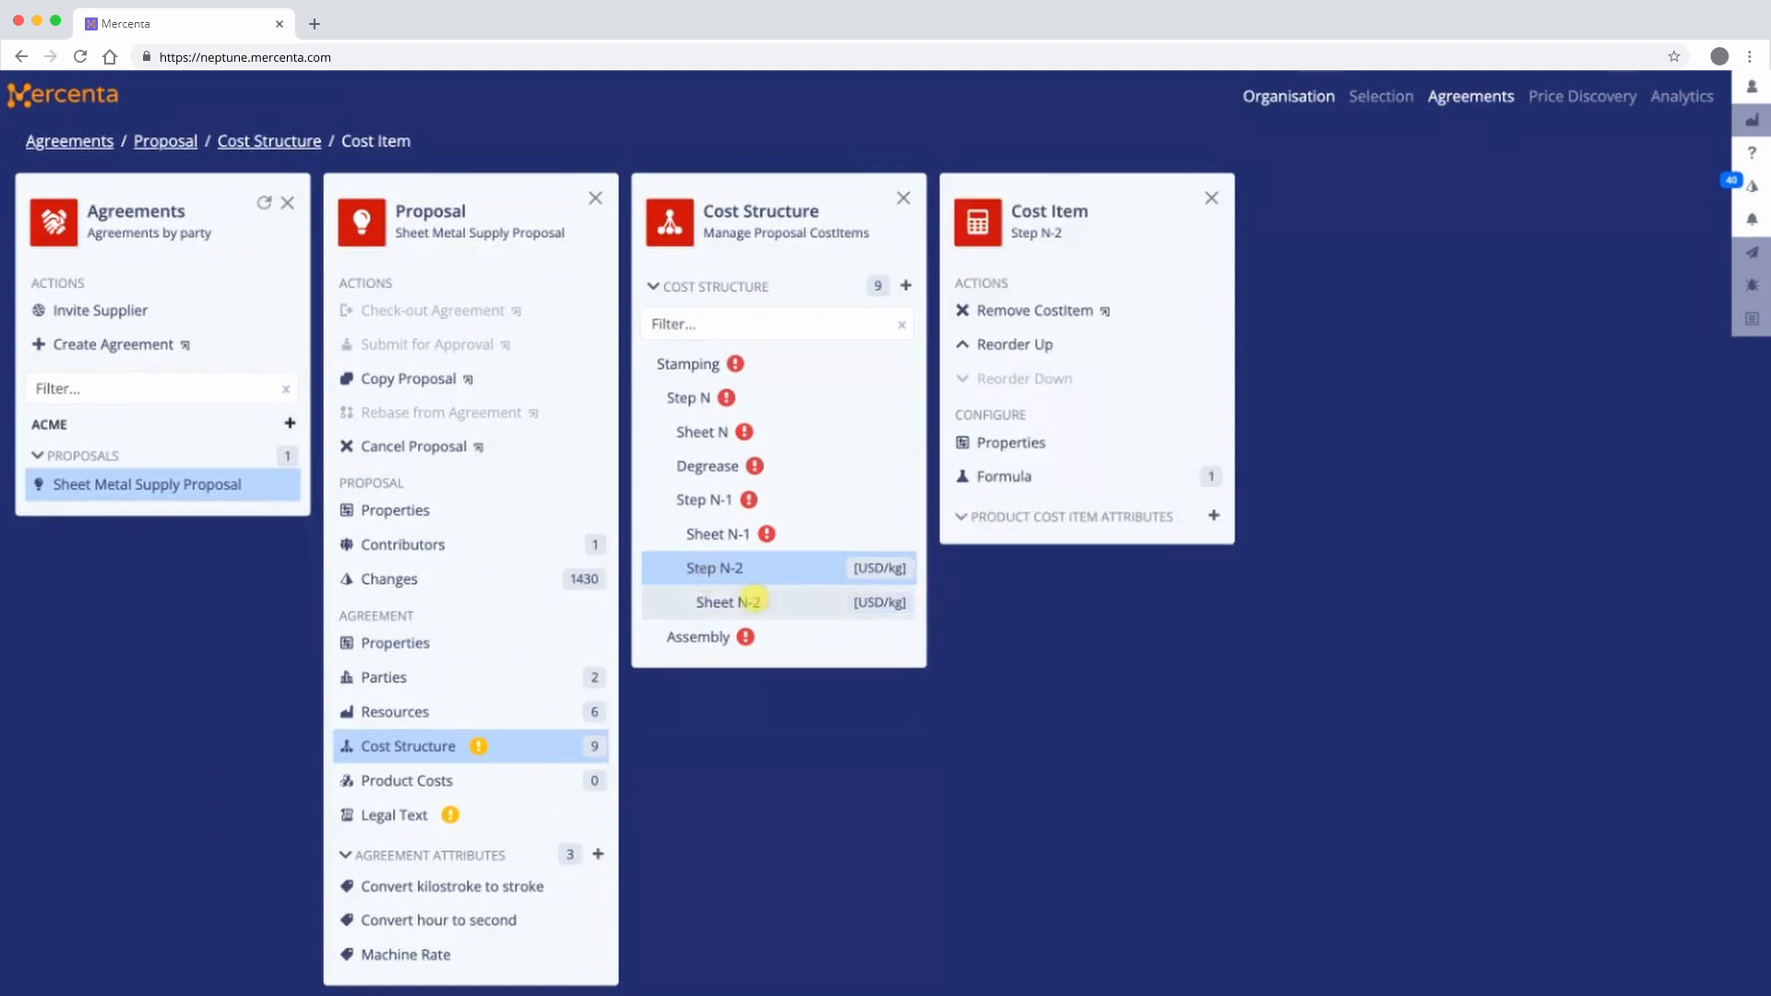
pyautogui.click(1214, 516)
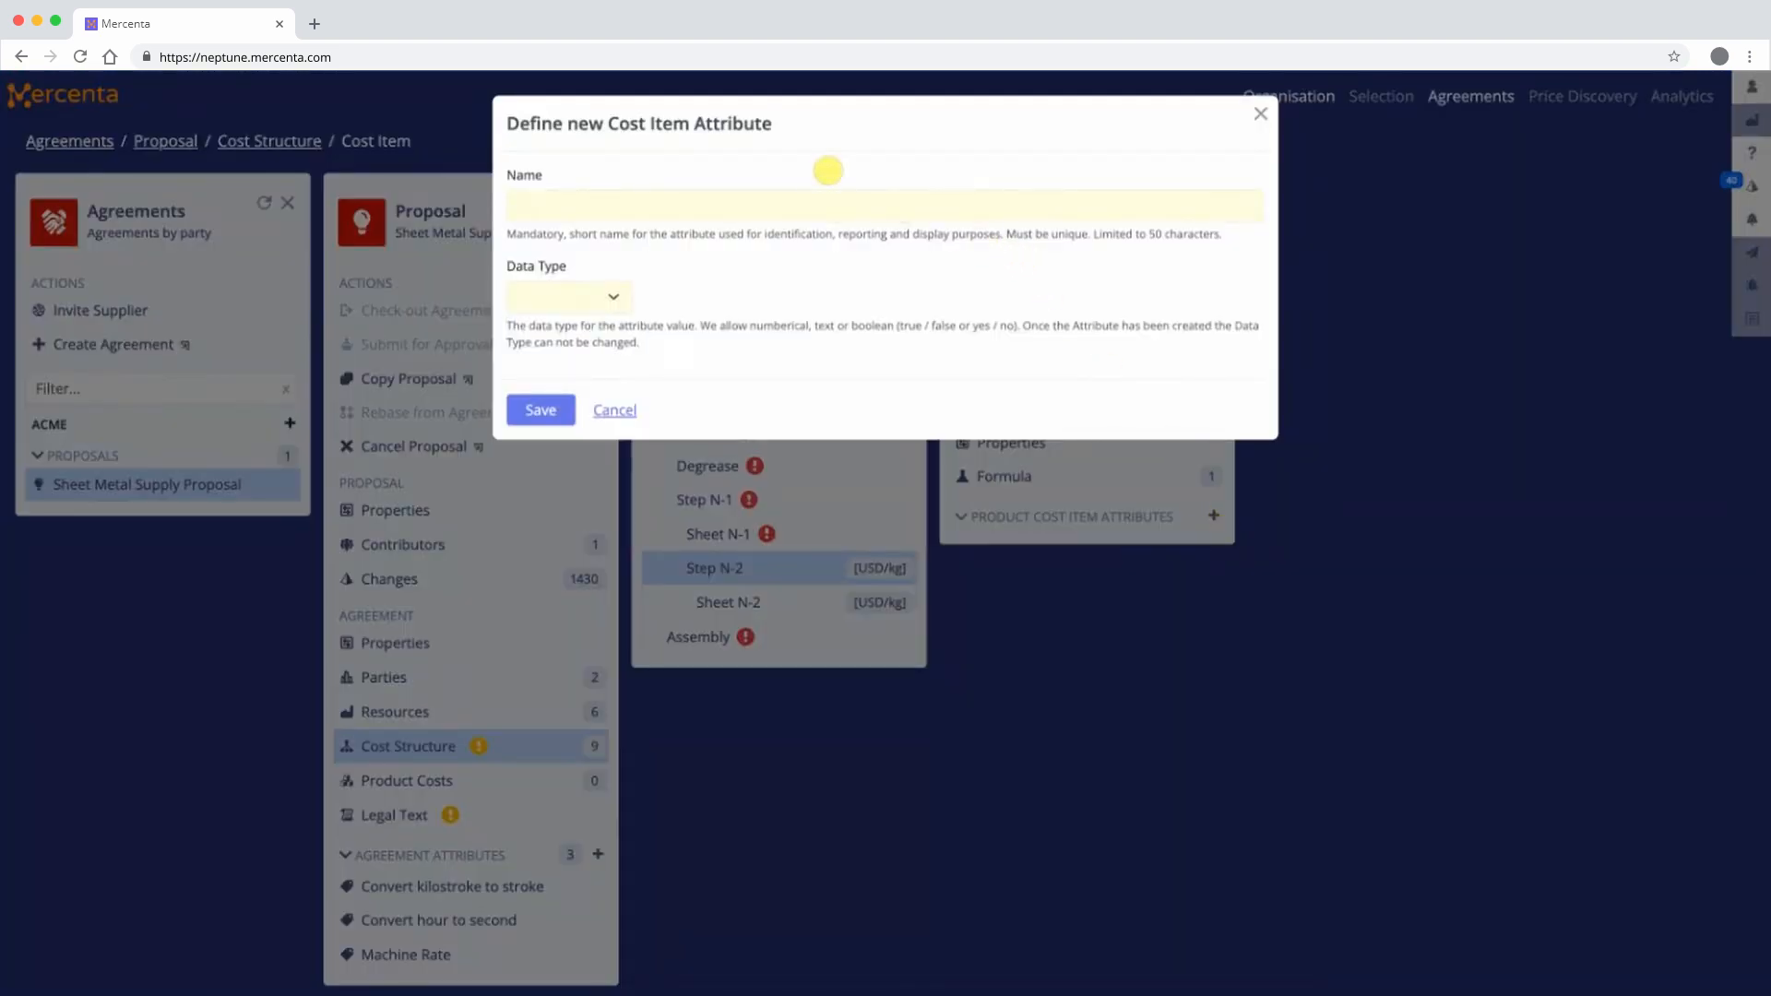
pyautogui.click(790, 216)
pyautogui.write('Productivity')
pyautogui.press('Tab')
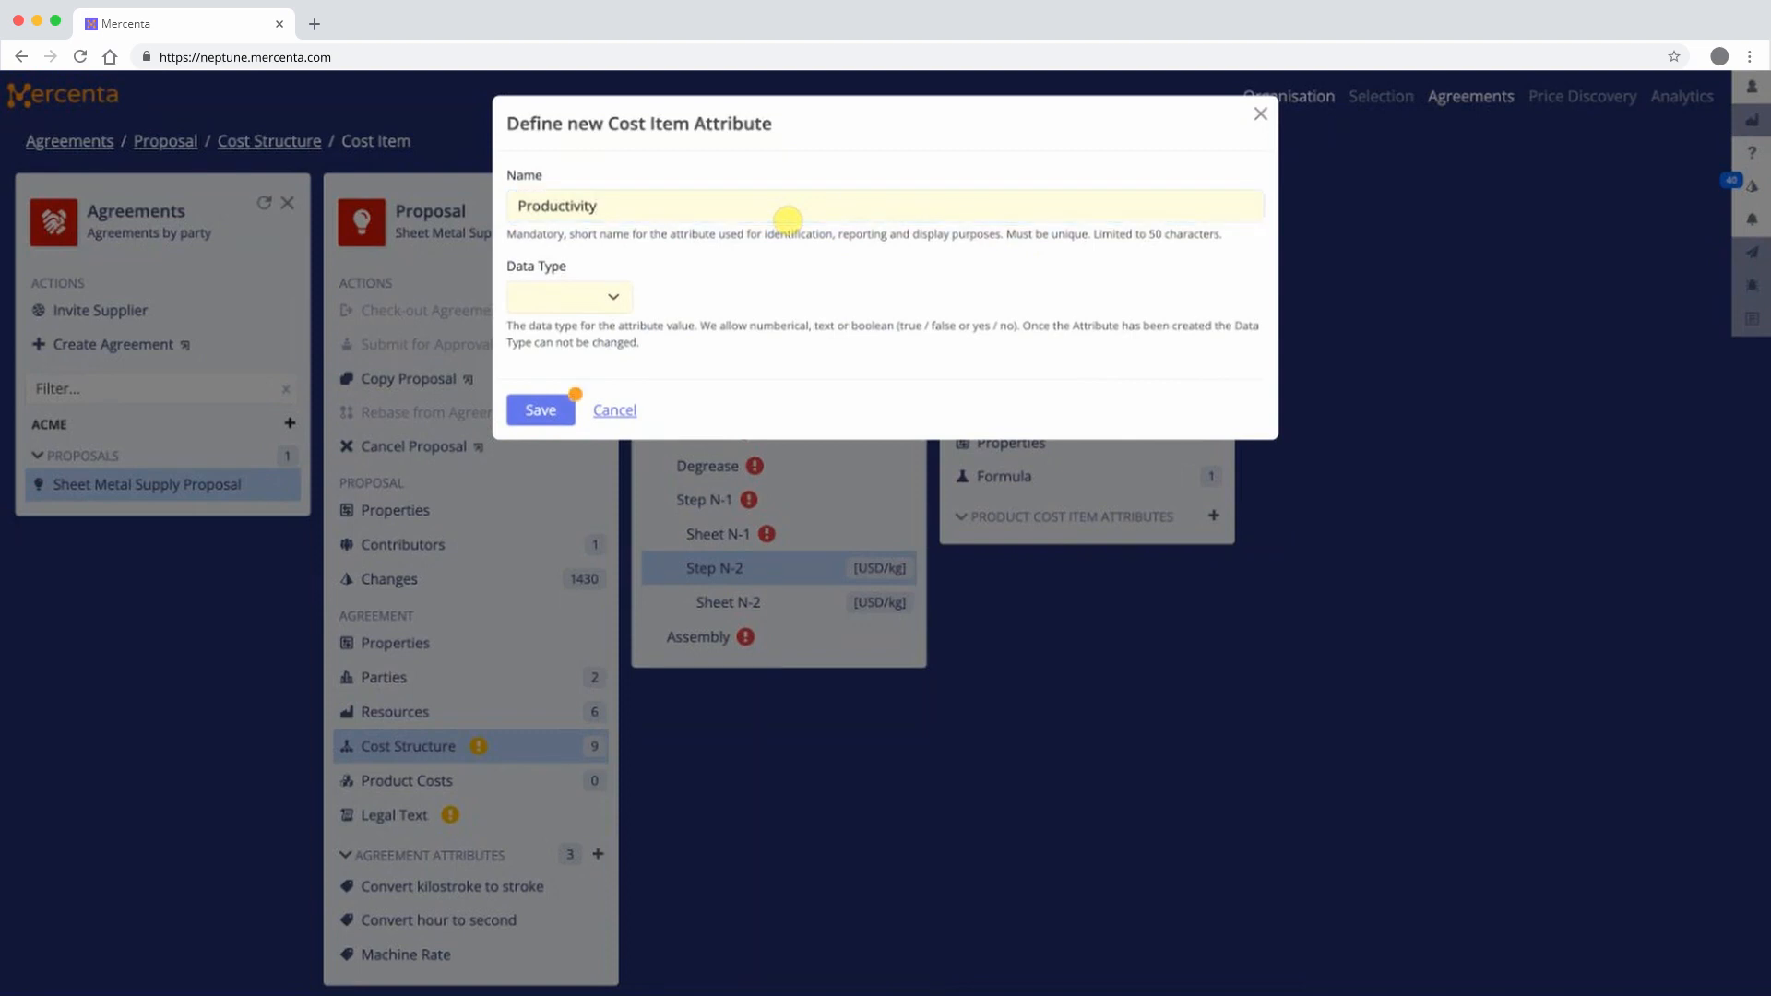
pyautogui.click(598, 299)
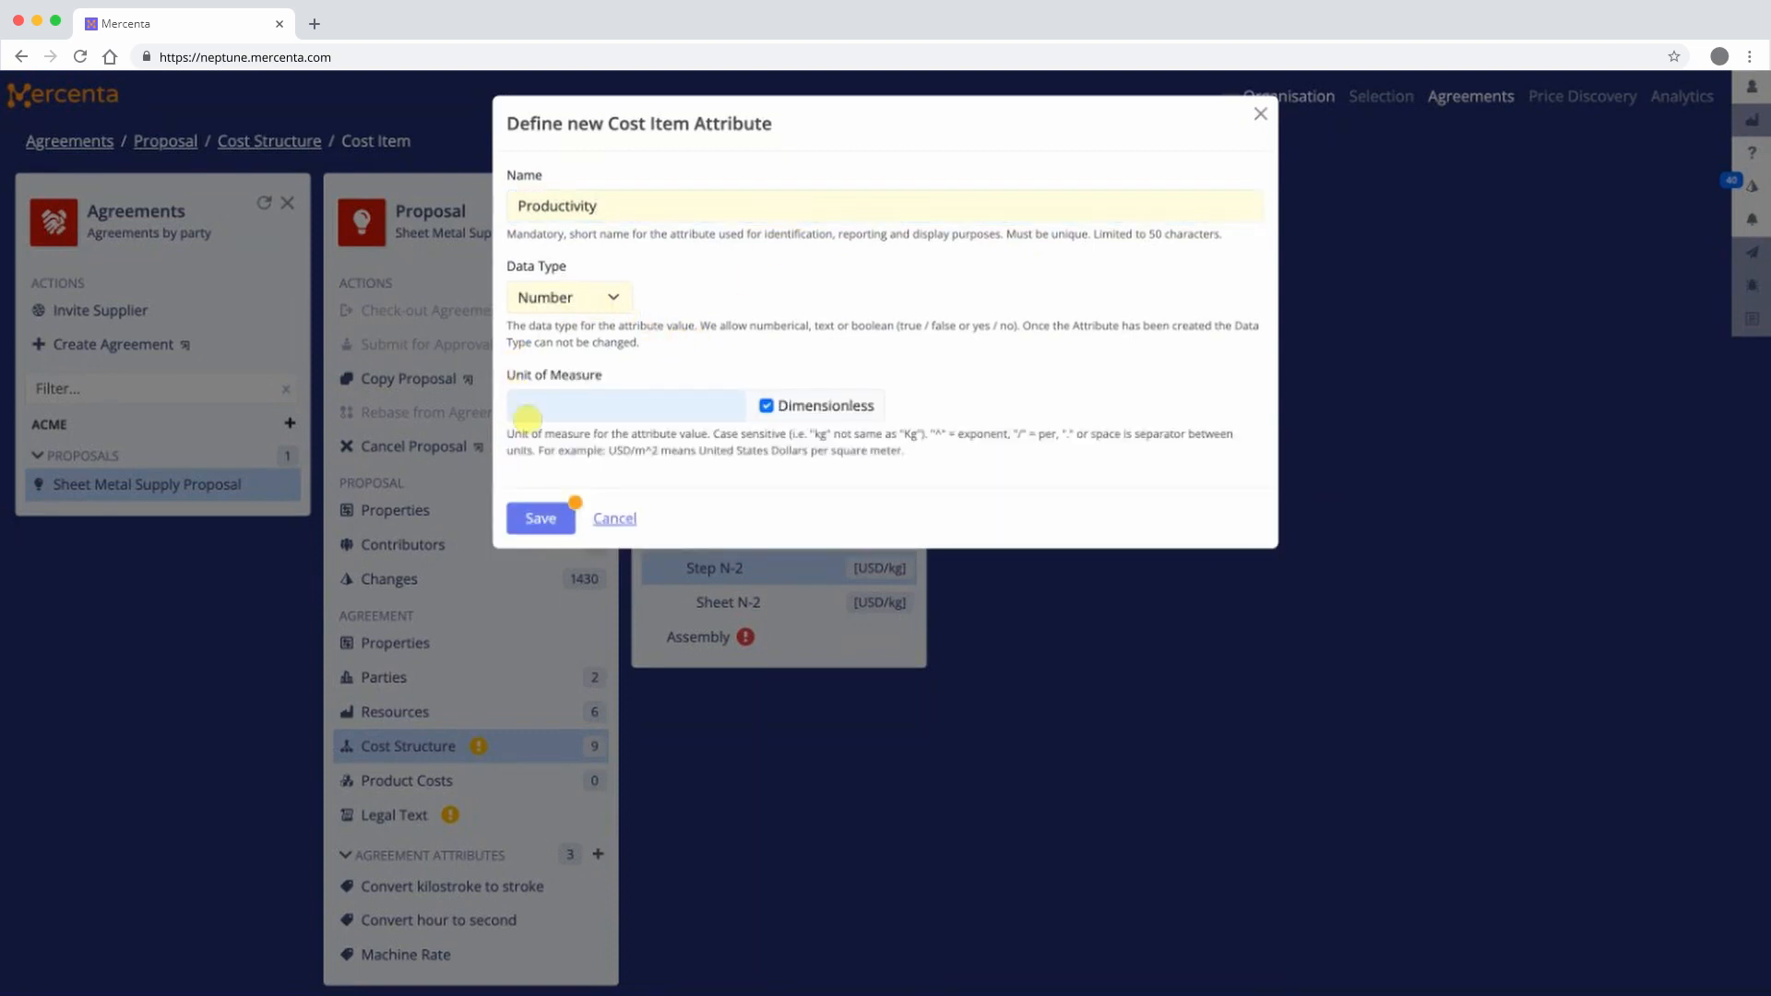
pyautogui.click(553, 519)
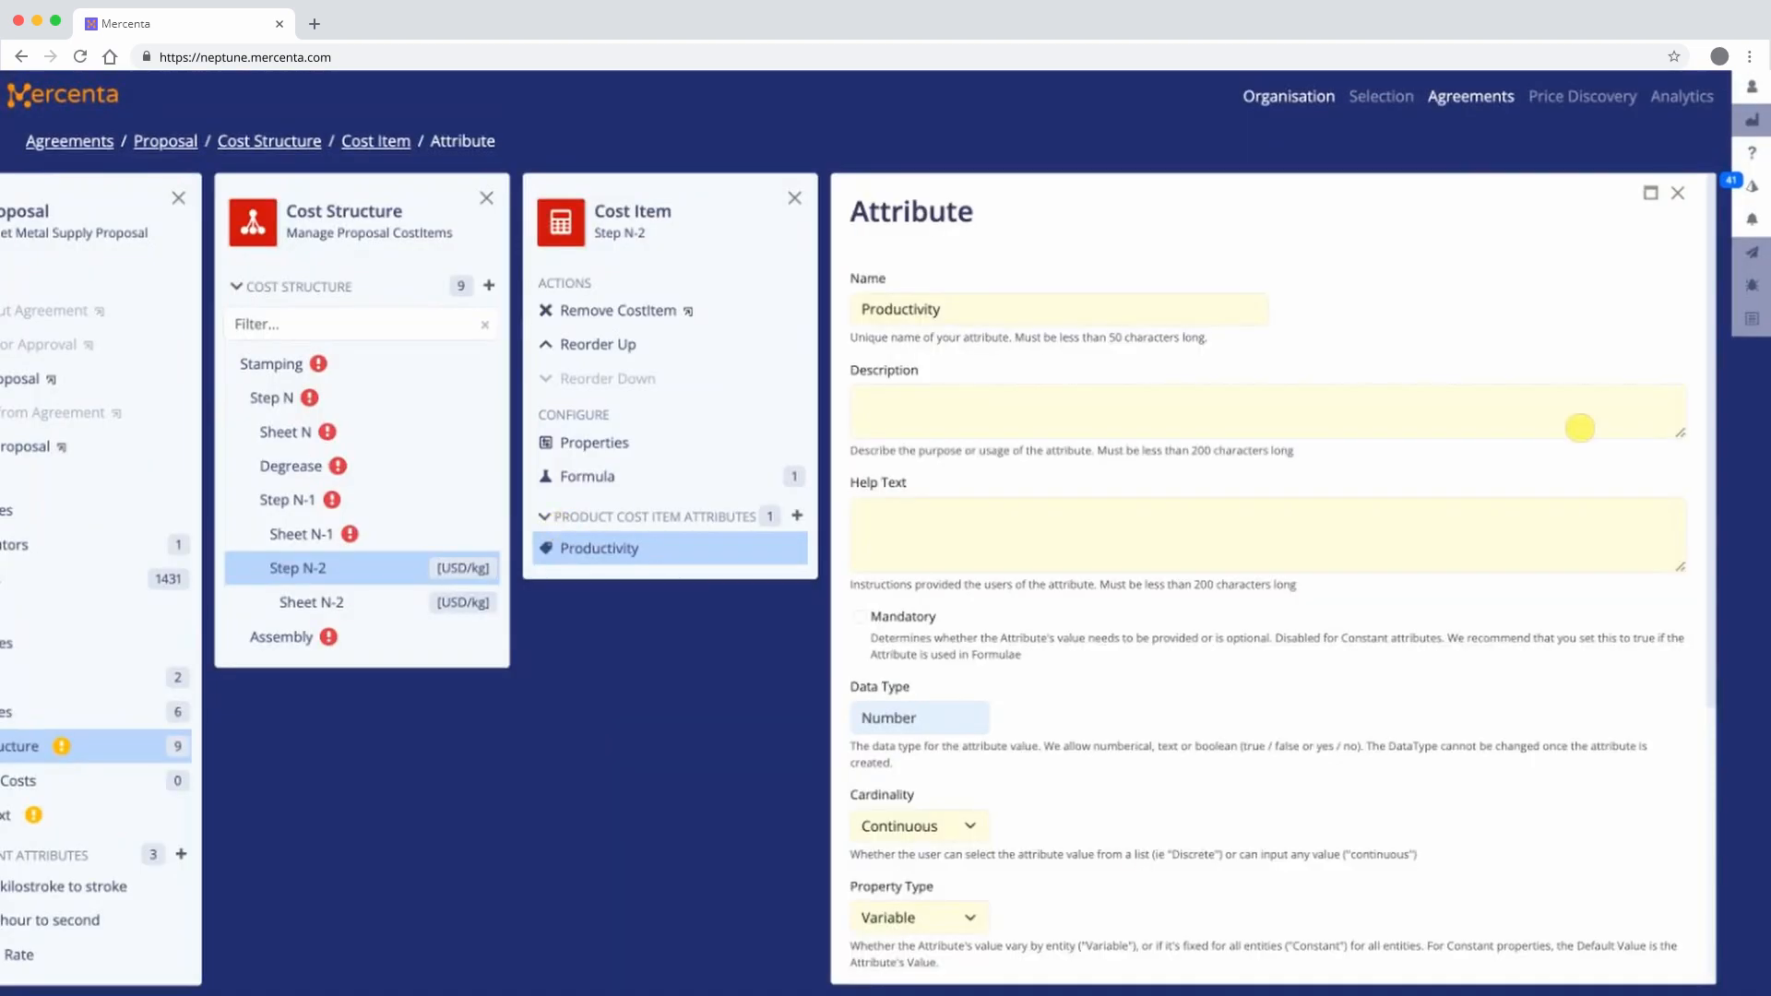
# - Describe Productivity as "Productivity loss factor" and begin help text "Dimensionless loss allowance expressed as a factor greater than 1 (1.00 = no loss, 1.02 = 2% loss)."
pyautogui.click(1579, 428)
pyautogui.write('Productivity loss factor')
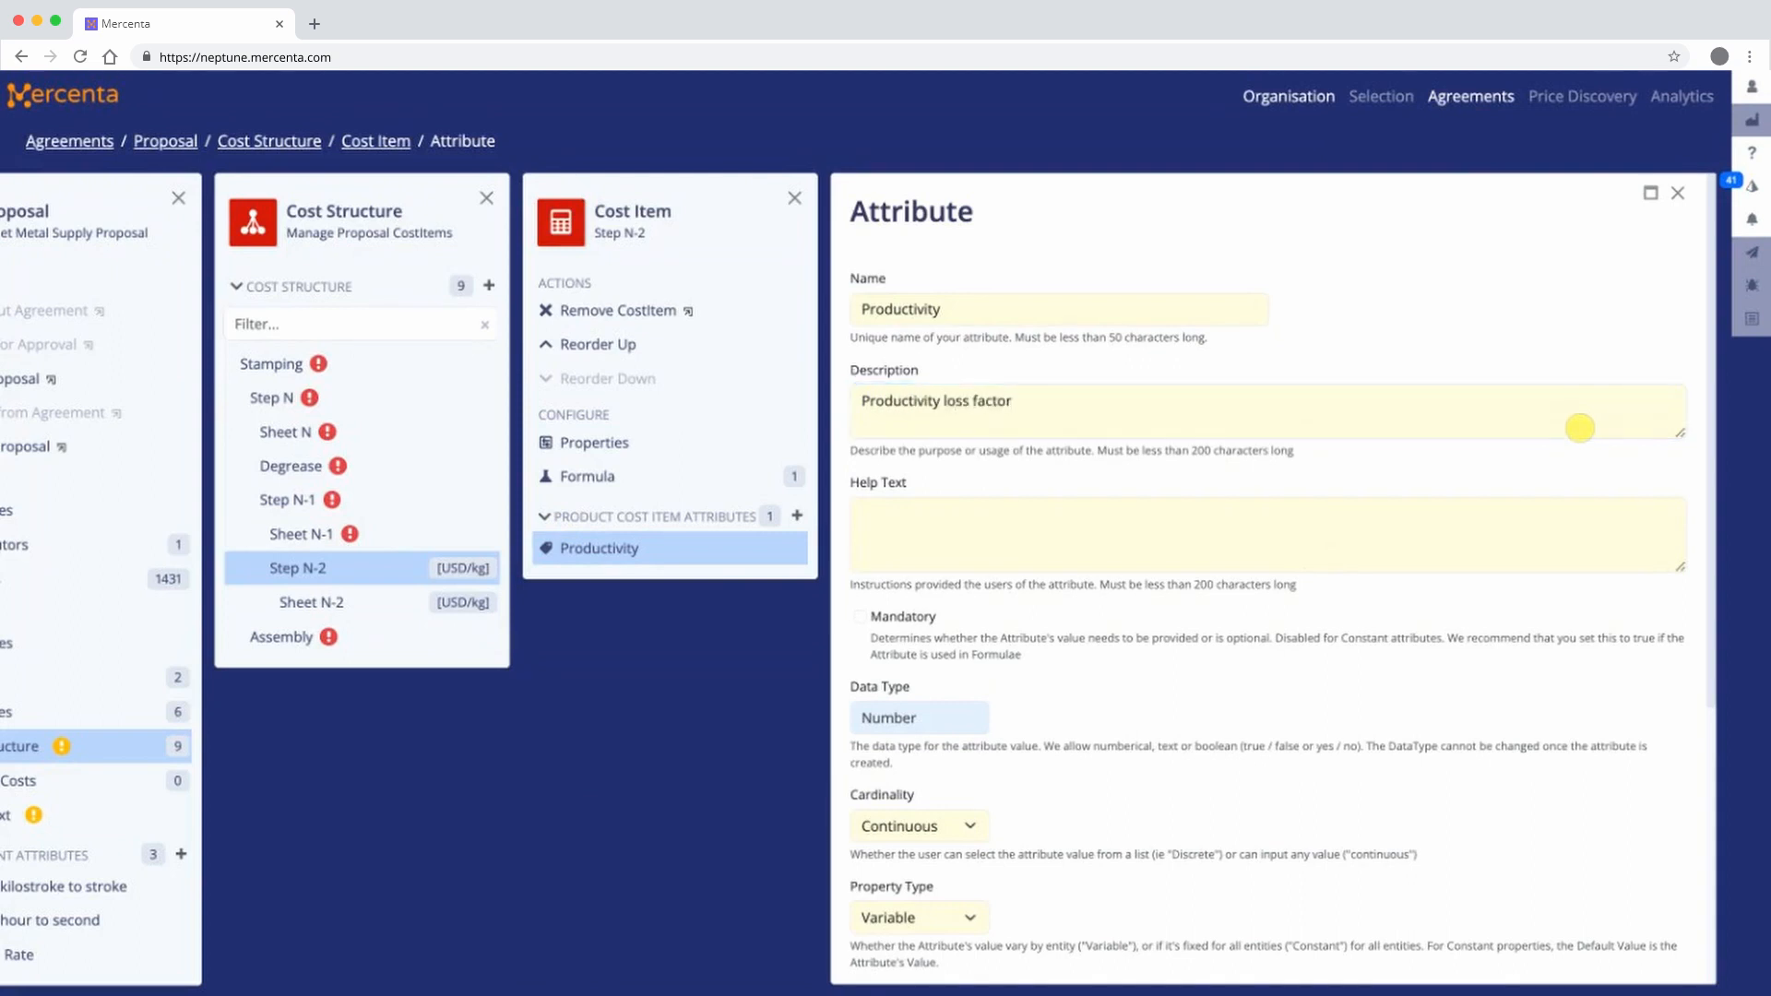
pyautogui.scroll(-1, 1579, 428)
pyautogui.click(1579, 427)
pyautogui.write('Dimensionless ')
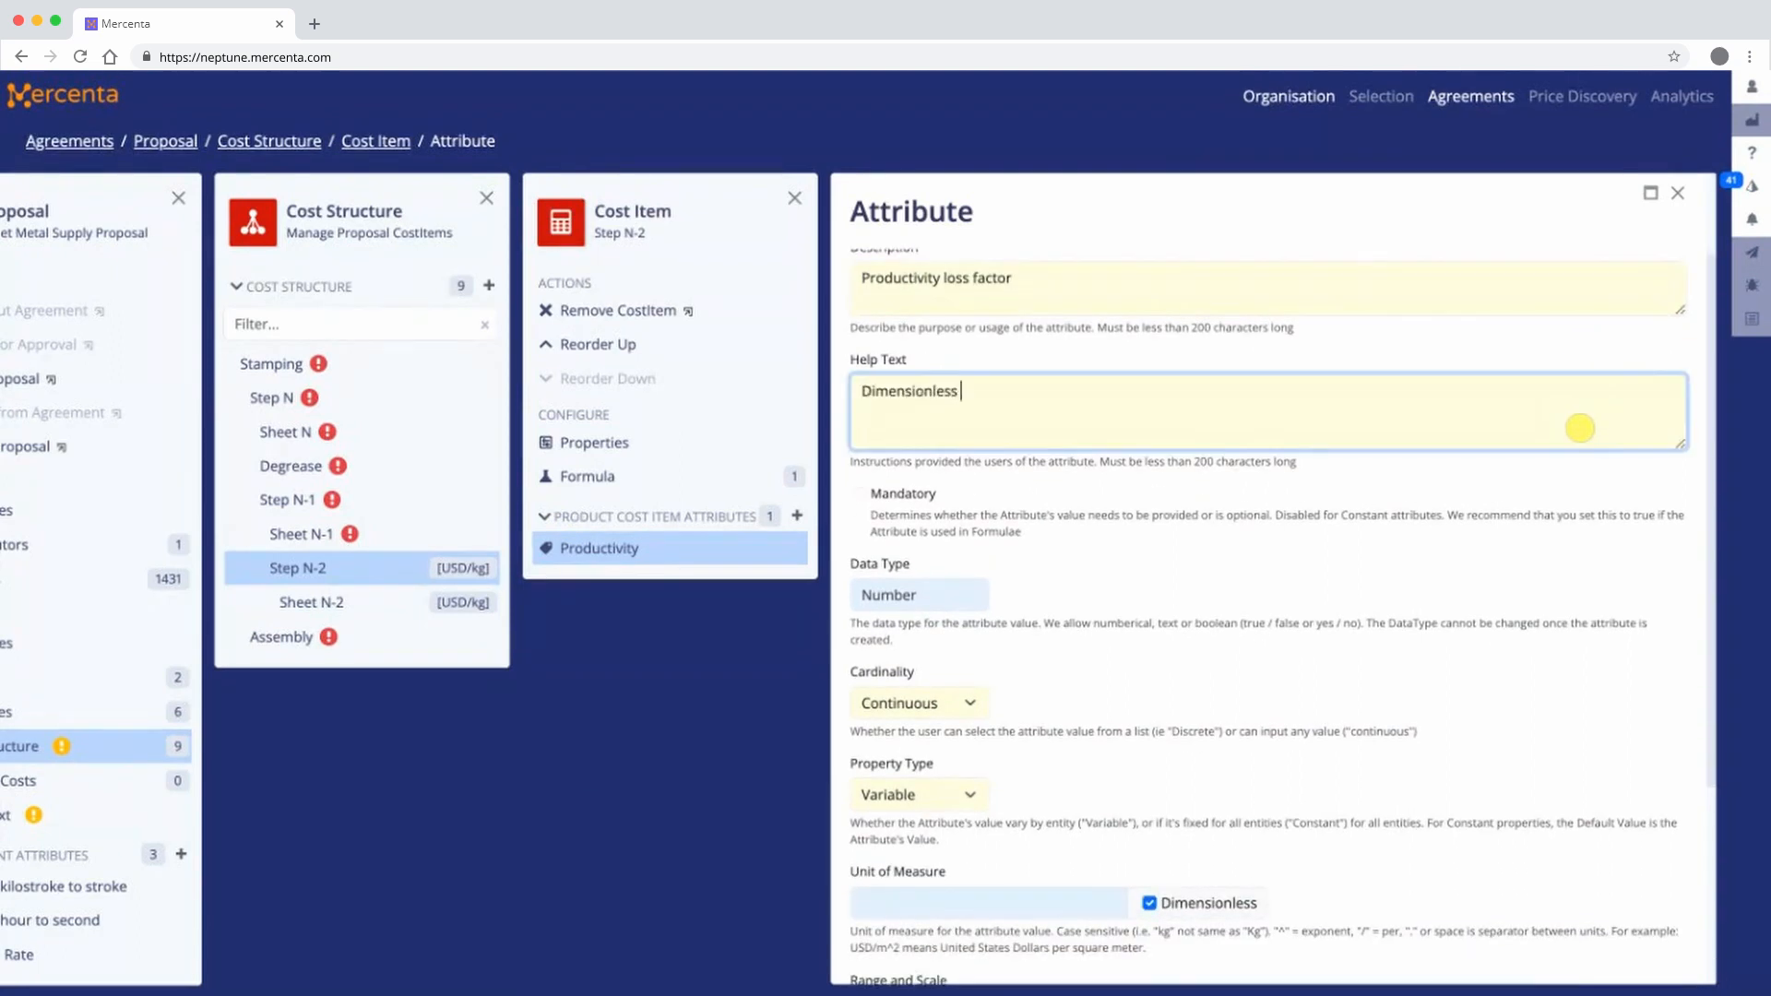
pyautogui.write('loss allowance expressed as a fact')
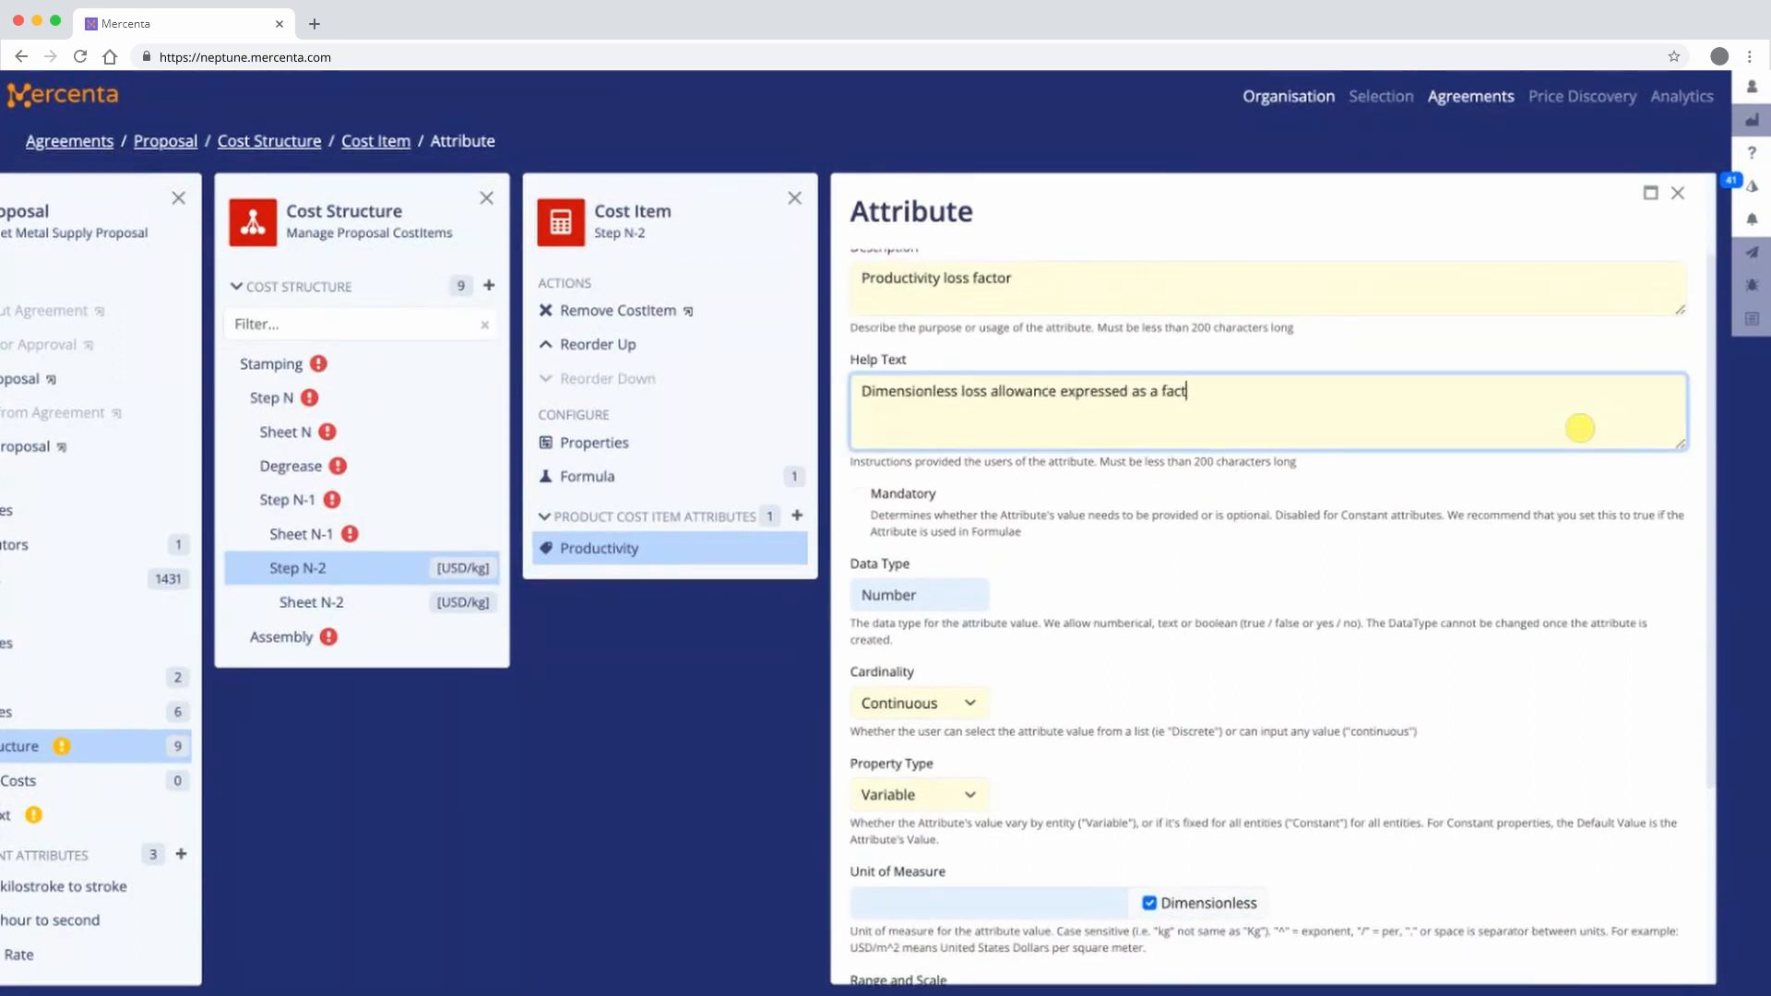
pyautogui.write('or greater than 1 (1.00 = no loss, 1')
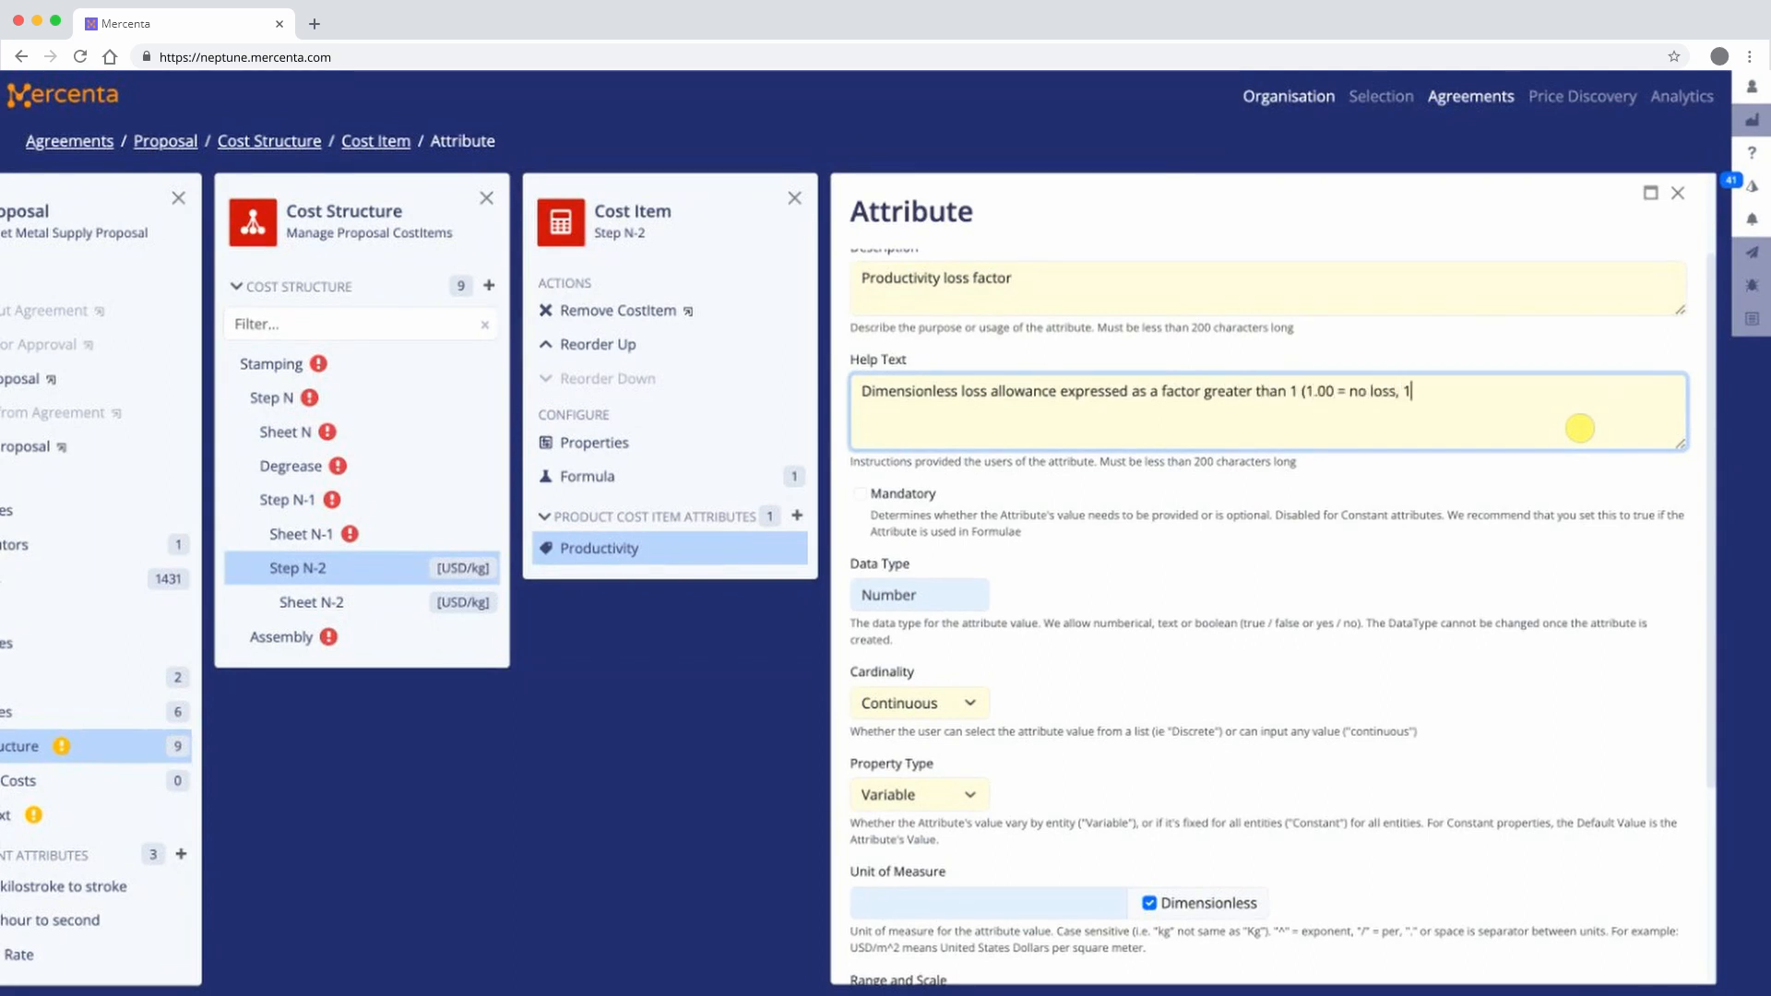
pyautogui.write('.02 = 2% loss). Measured by suppli')
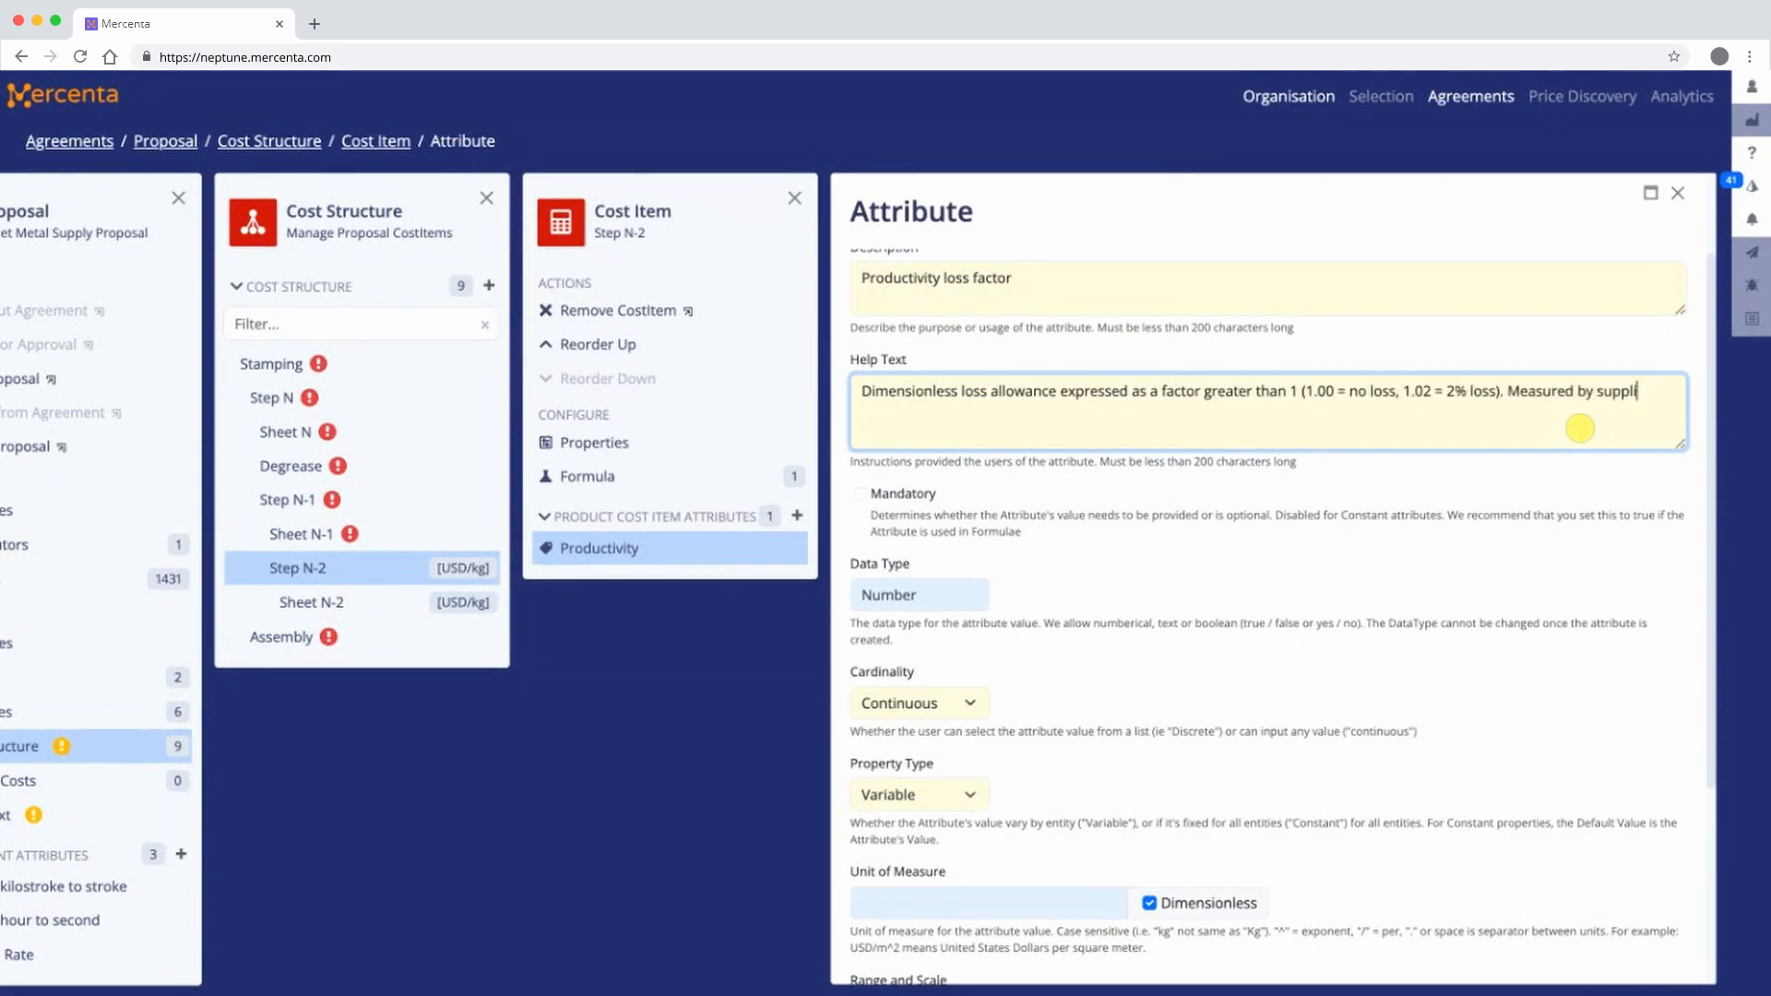
# - Complete the Productivity help text with "Measured by supplier's industrial engineering team using statistically valid sample size."
pyautogui.write("er's industrial engineering team using sy")
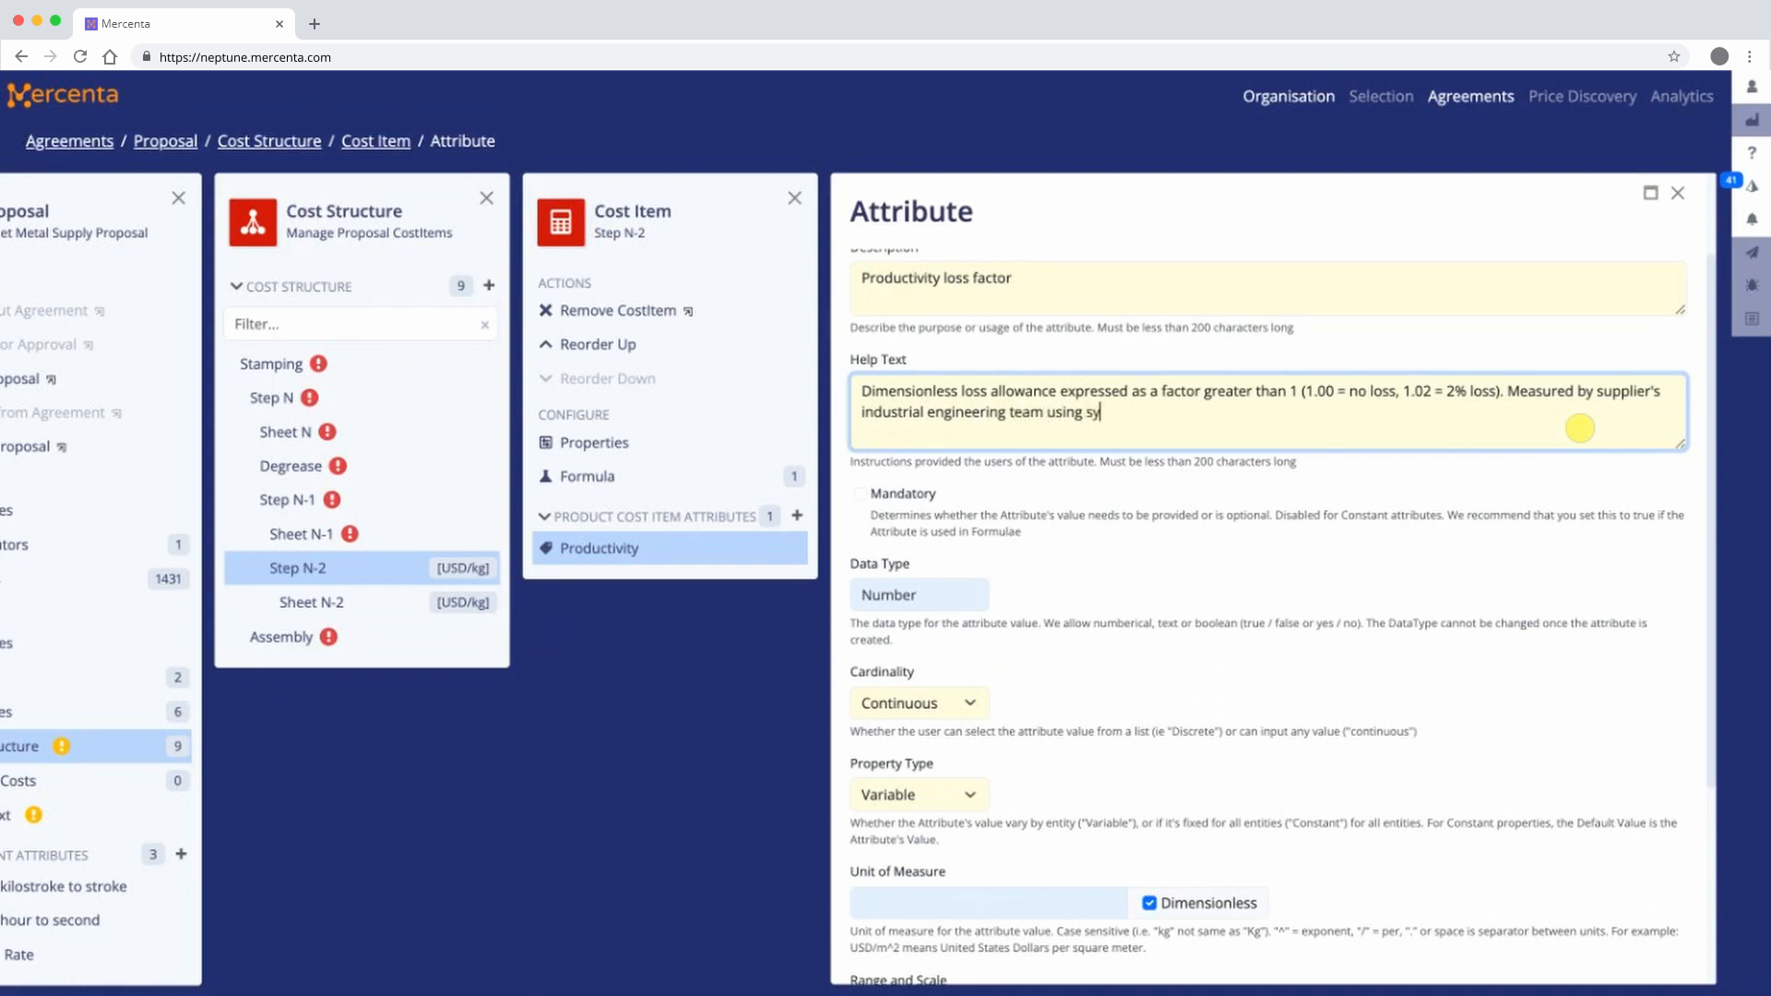
pyautogui.press('BackSpace')
pyautogui.write('tatistically valid sam')
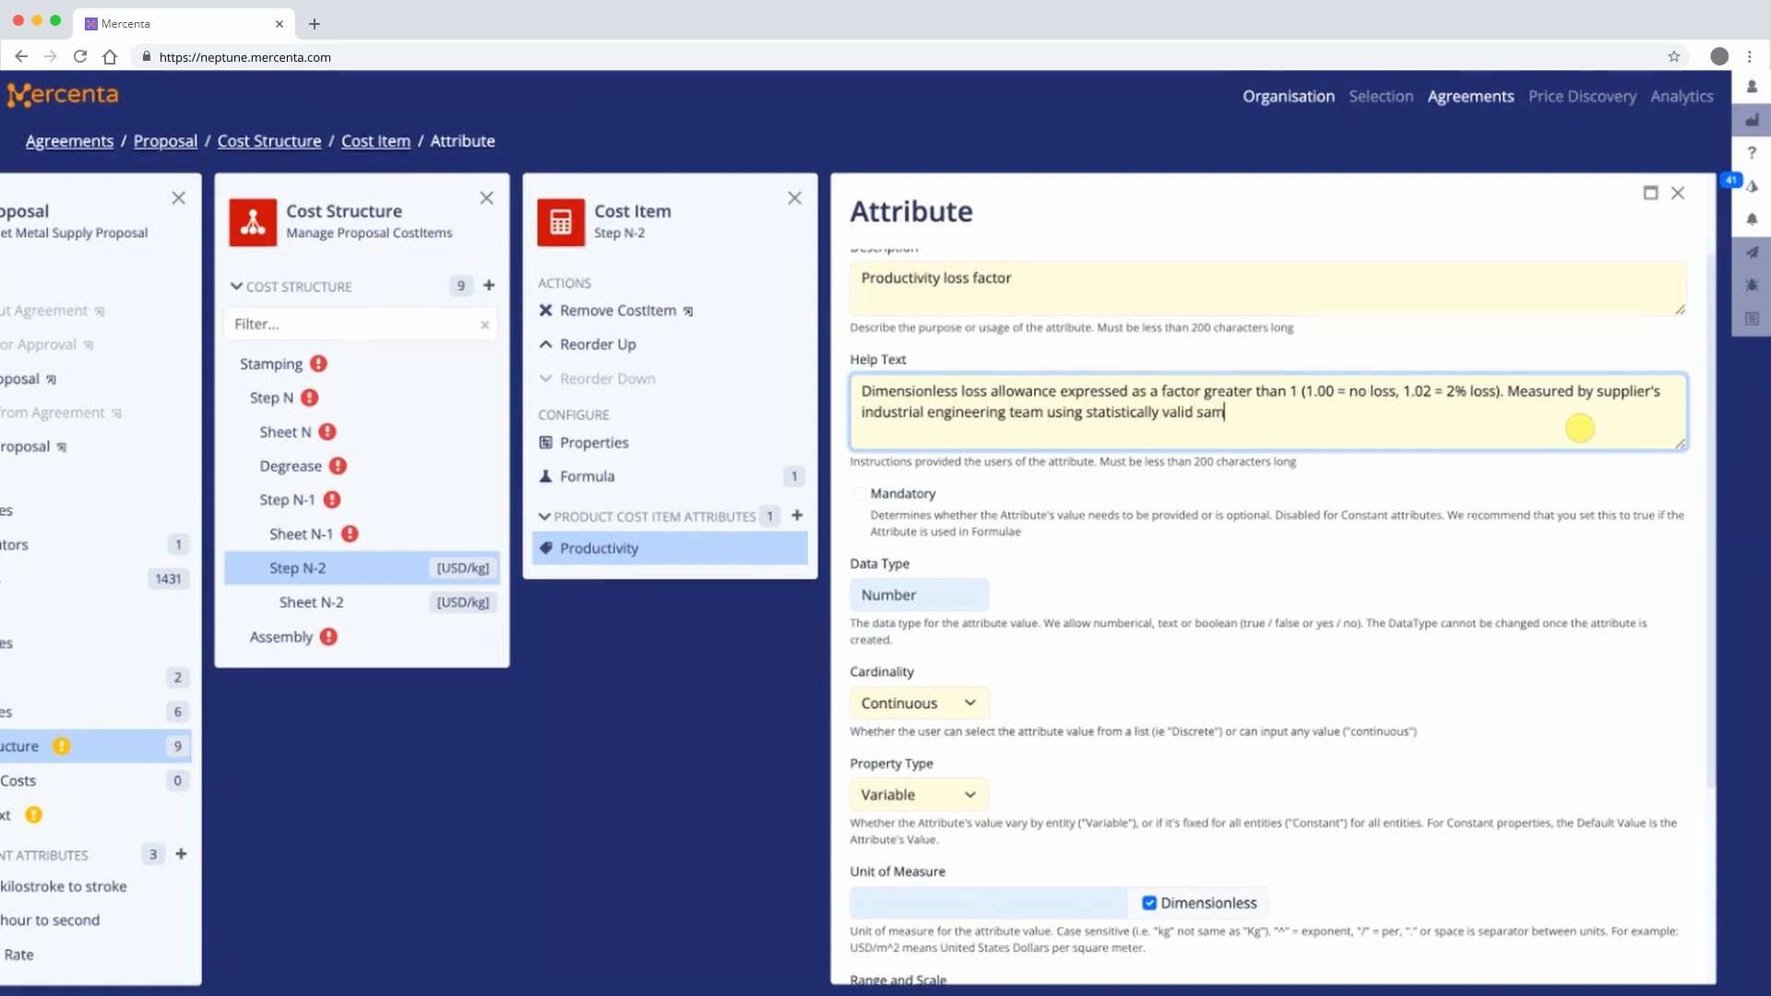
pyautogui.write('ple size.')
# - Set Productivity's minimum to 1.00, maximum to 2.00 and scale to 2, then save and close the attribute
pyautogui.scroll(-3, 1580, 424)
pyautogui.click(918, 733)
pyautogui.write('1.00')
pyautogui.click(1102, 735)
pyautogui.write('2.00')
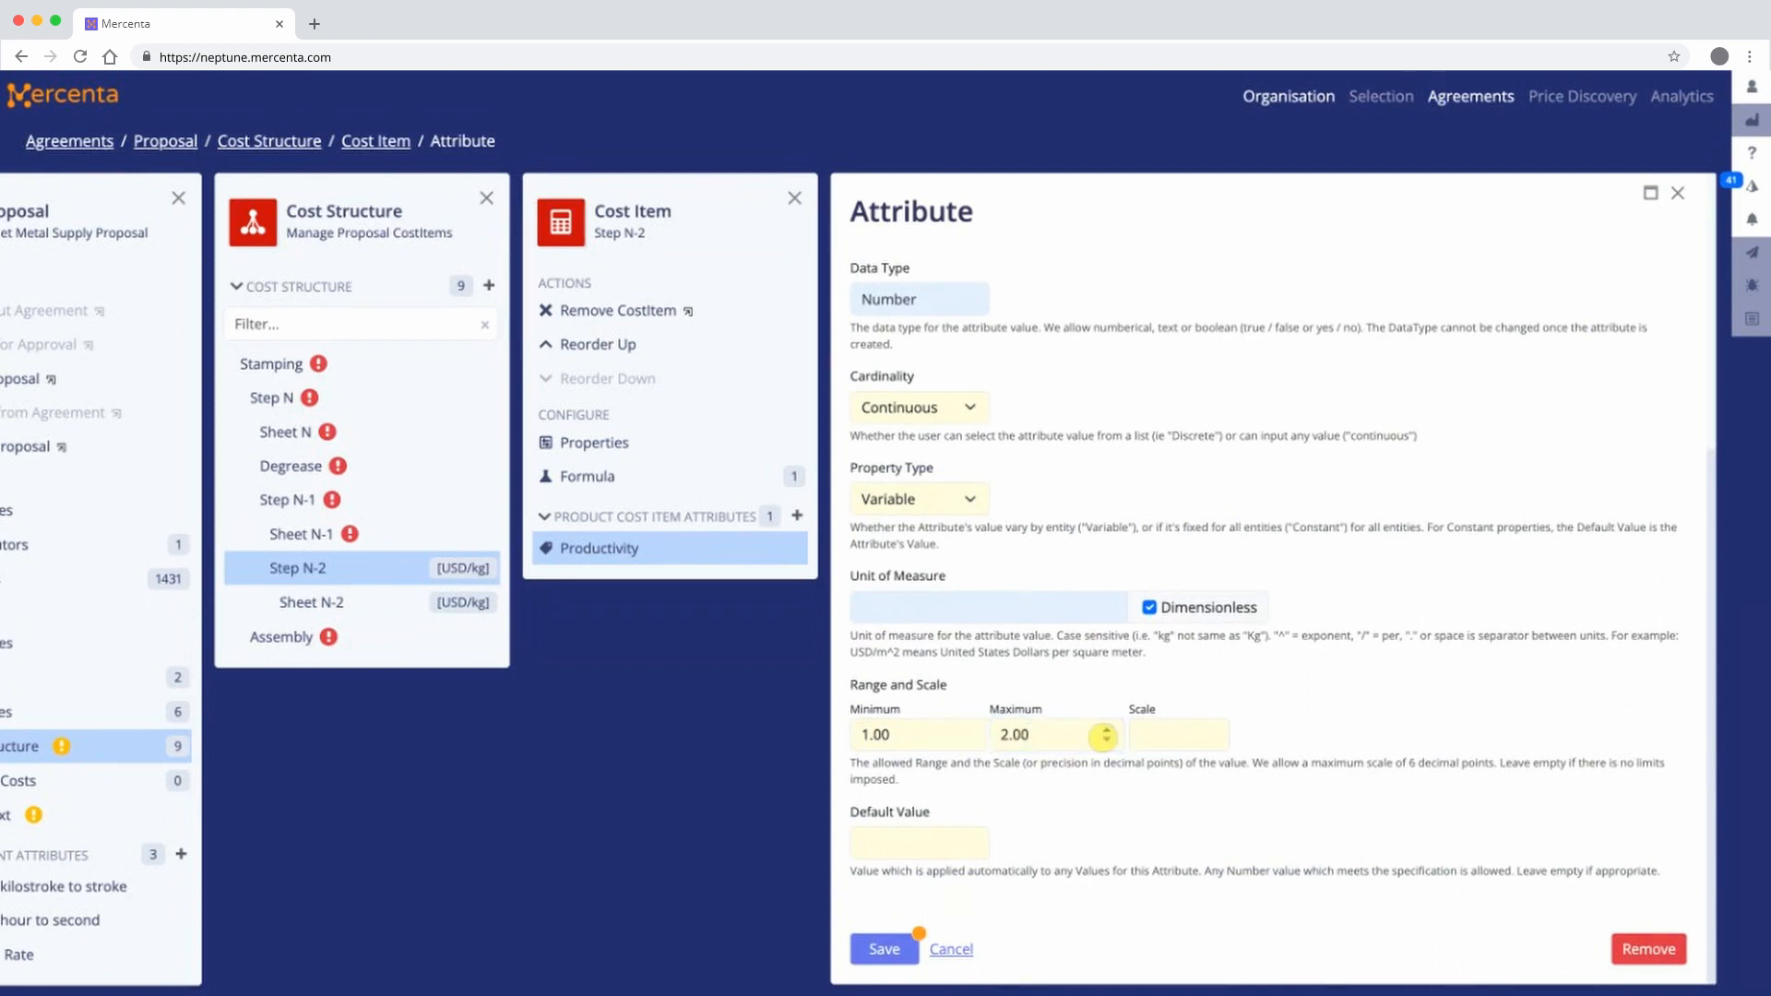
pyautogui.click(1154, 735)
pyautogui.write('2')
pyautogui.click(906, 958)
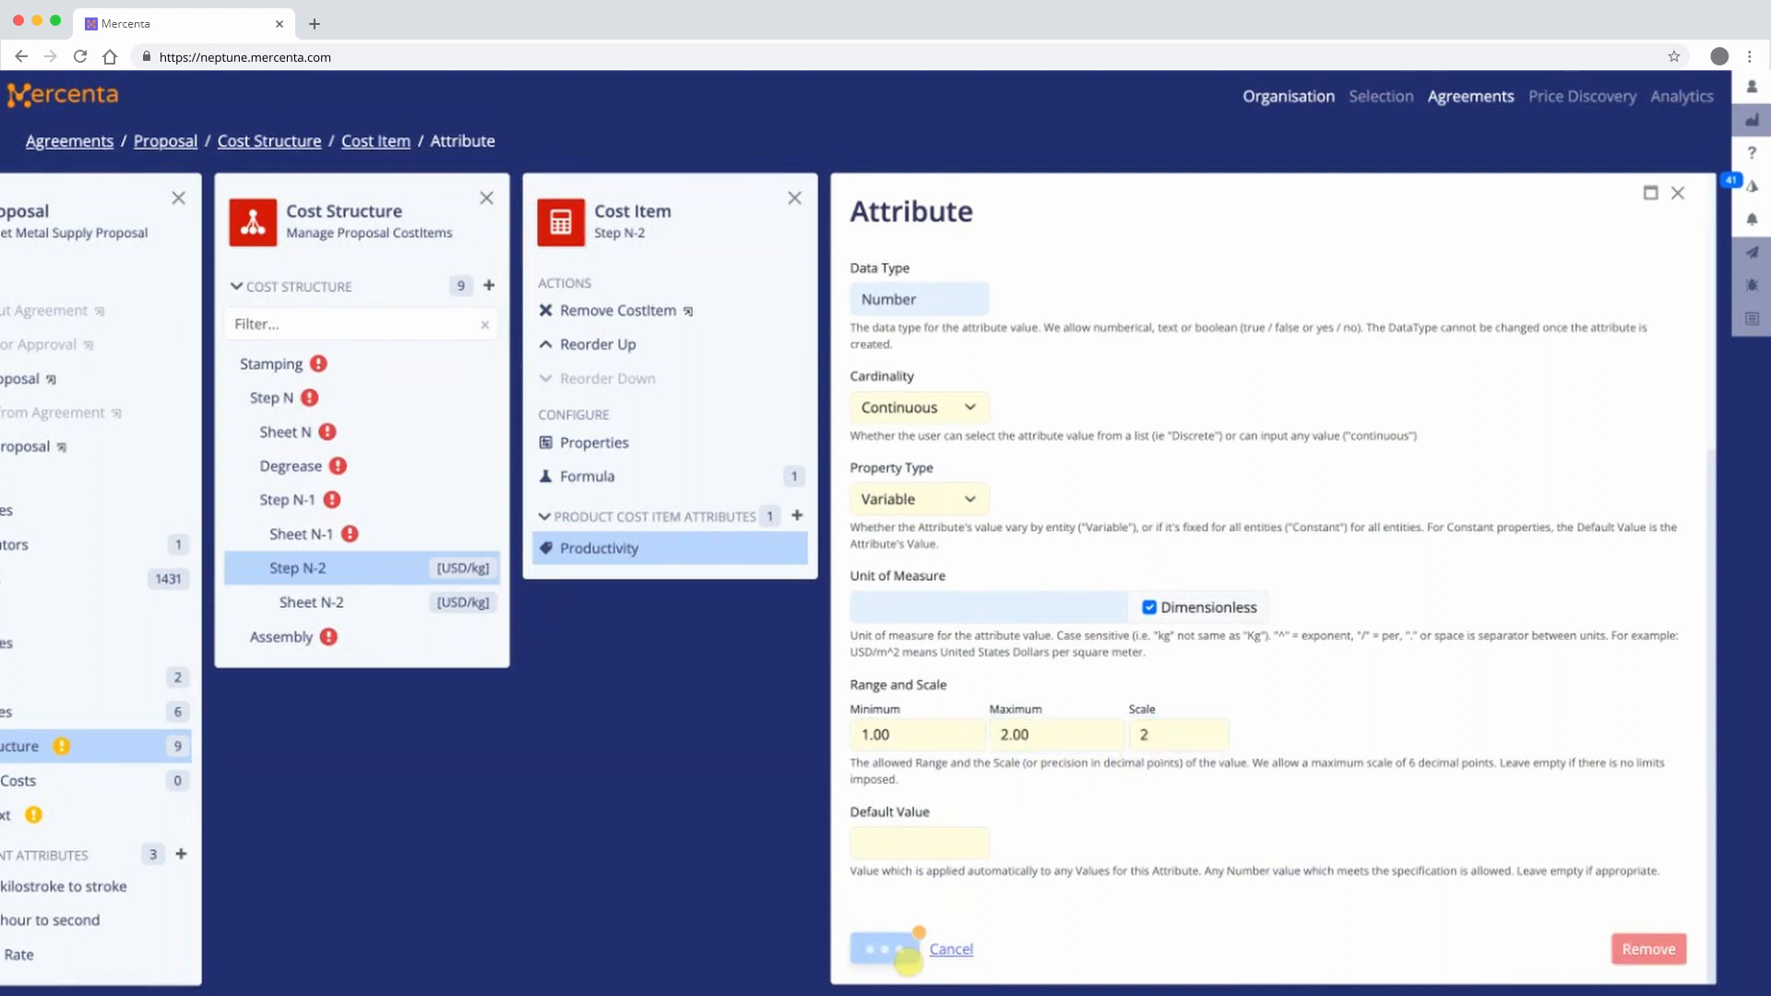
pyautogui.click(1677, 194)
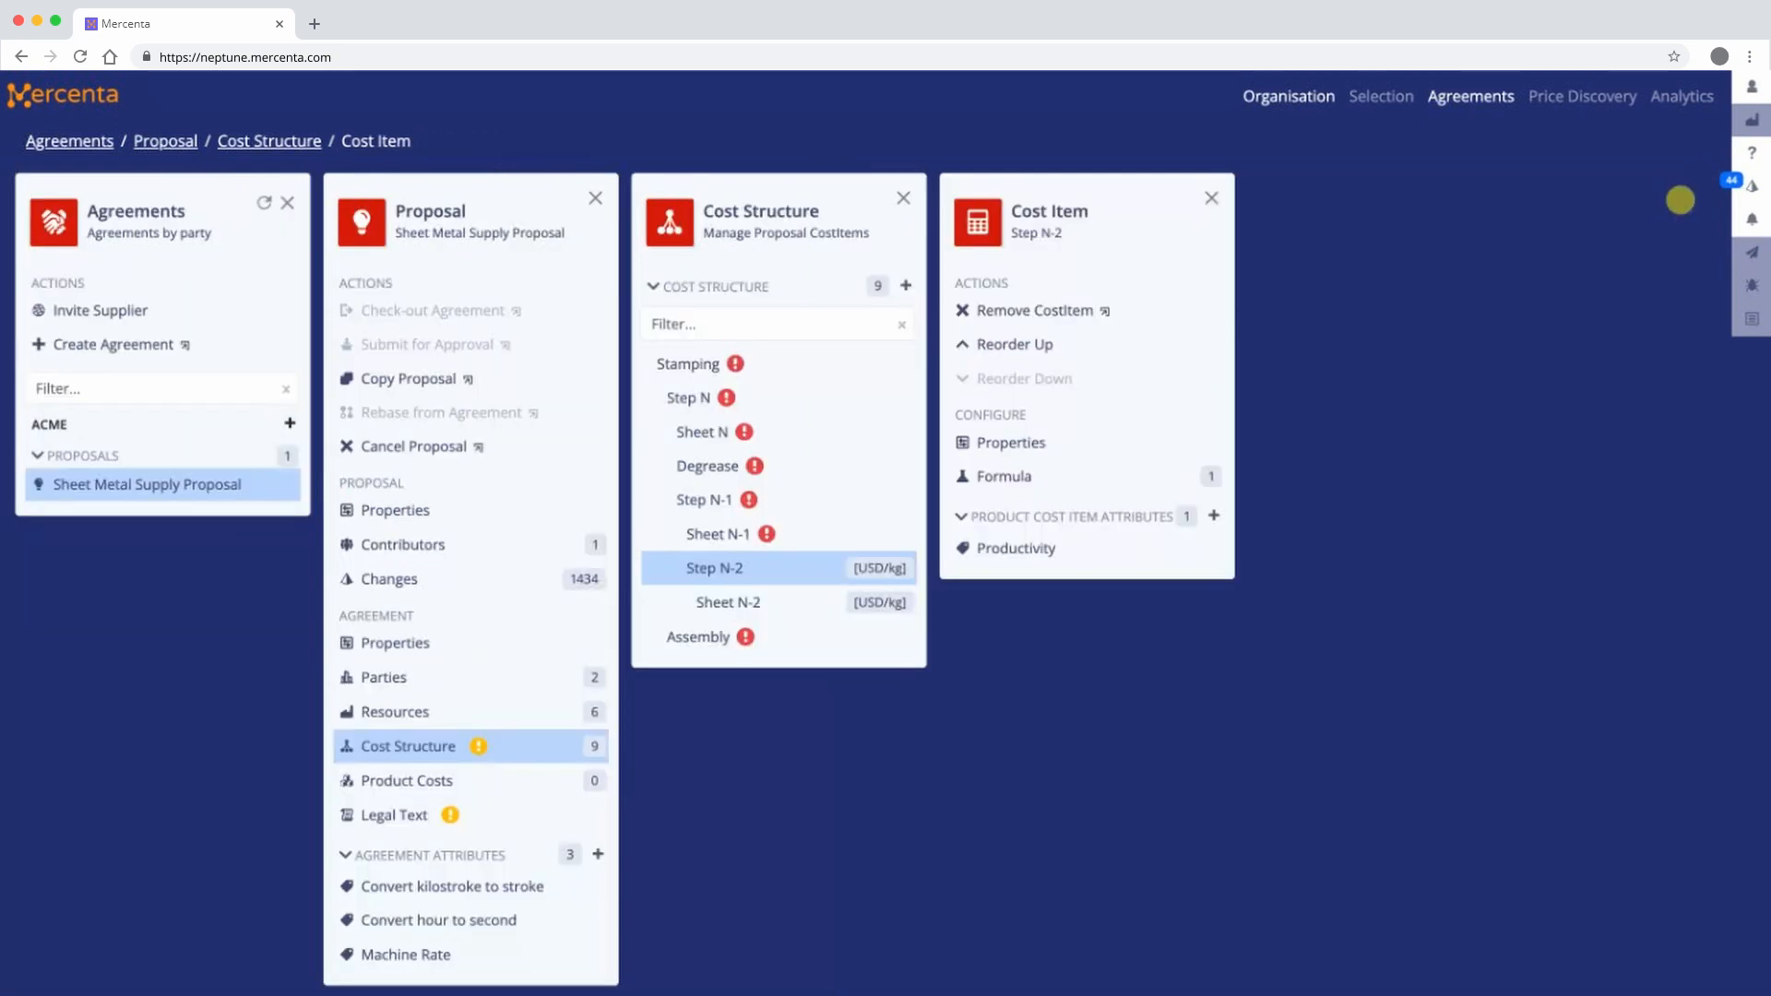
# - Create a Number attribute named "Quantity" with unit of measure pc/s on the Step N-2 cost item
pyautogui.click(1215, 516)
pyautogui.click(1135, 198)
pyautogui.write('Quantity')
pyautogui.click(599, 308)
pyautogui.click(582, 304)
pyautogui.click(770, 408)
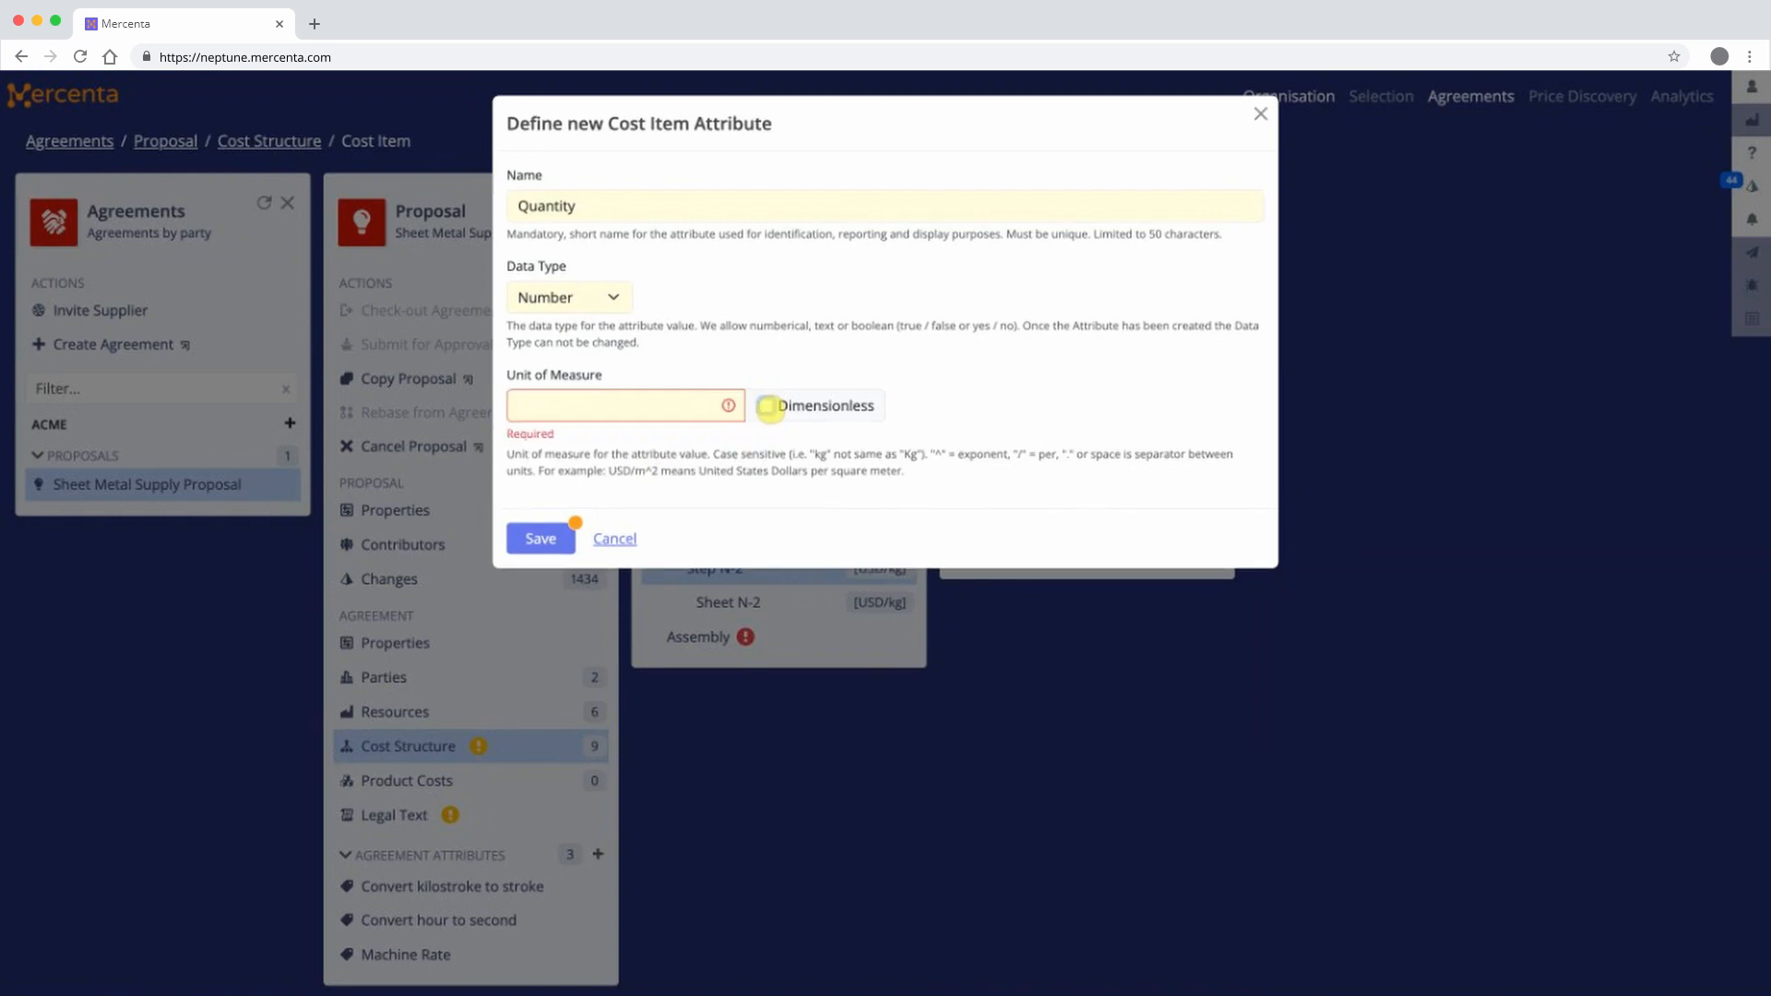
pyautogui.click(641, 414)
pyautogui.write('pc/s')
pyautogui.click(523, 518)
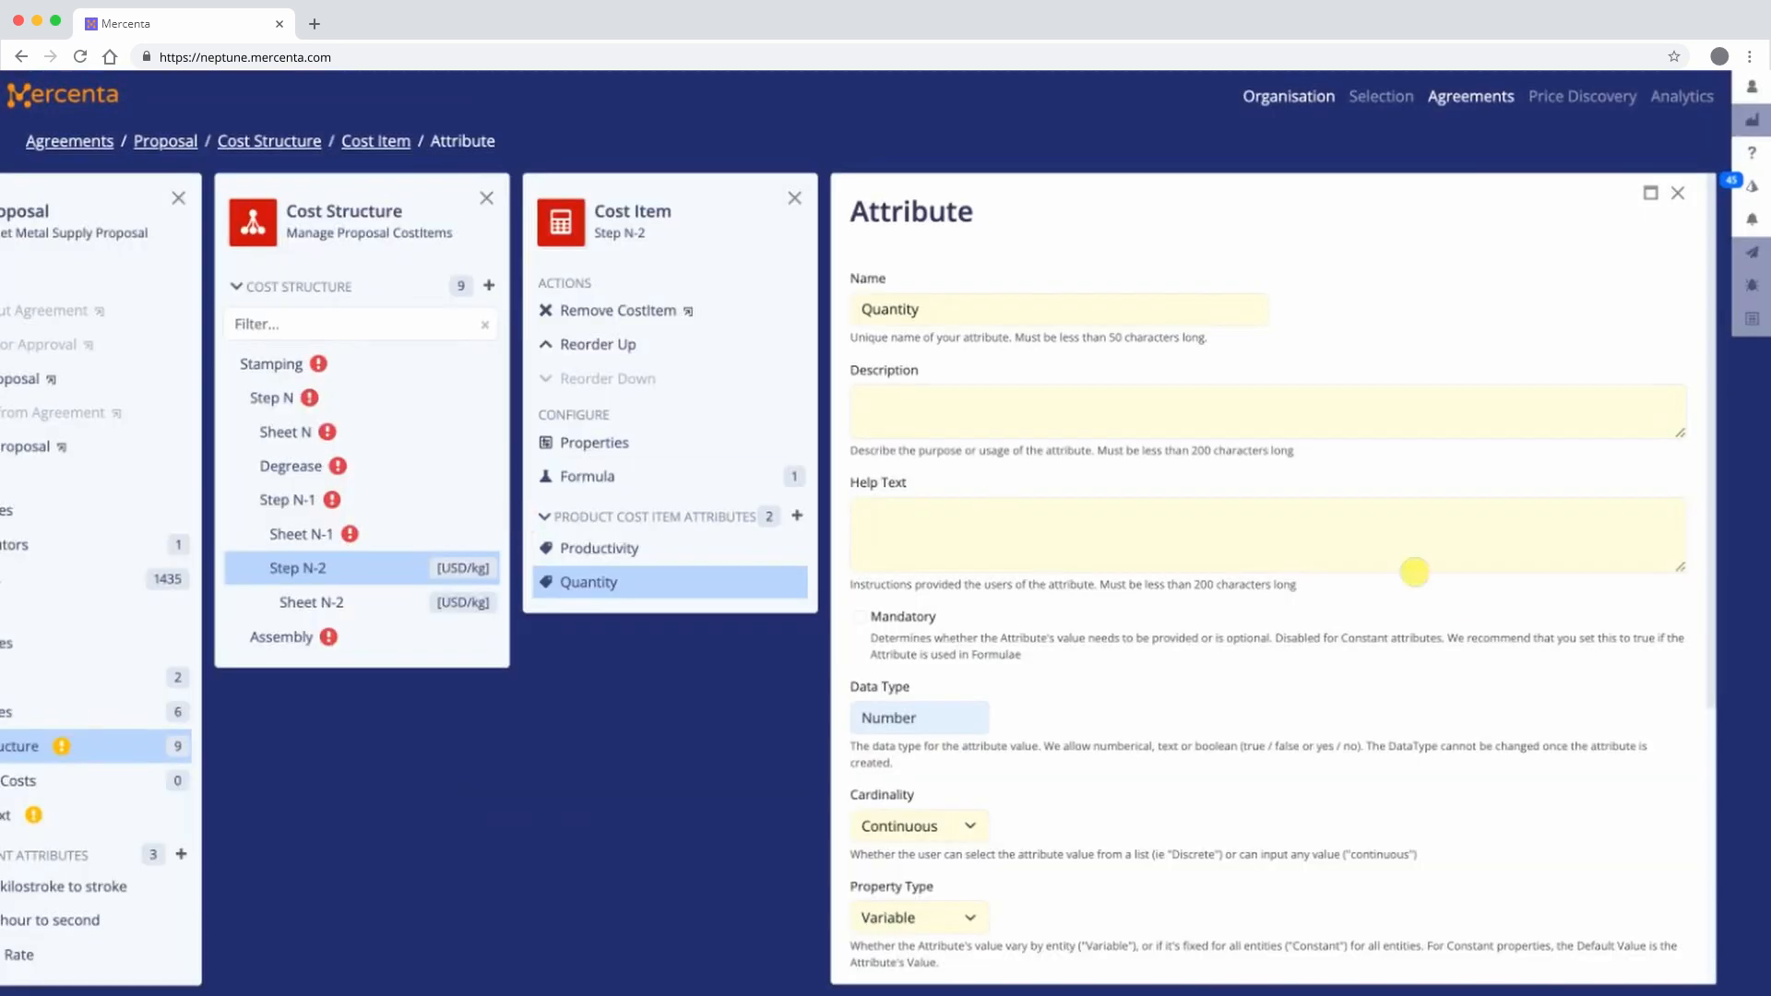
# - Describe Quantity as "Quantity of this step output to use" and begin help text "Quantity of output produced by this step to use in the downstream process."
pyautogui.click(1128, 413)
pyautogui.write('Qua')
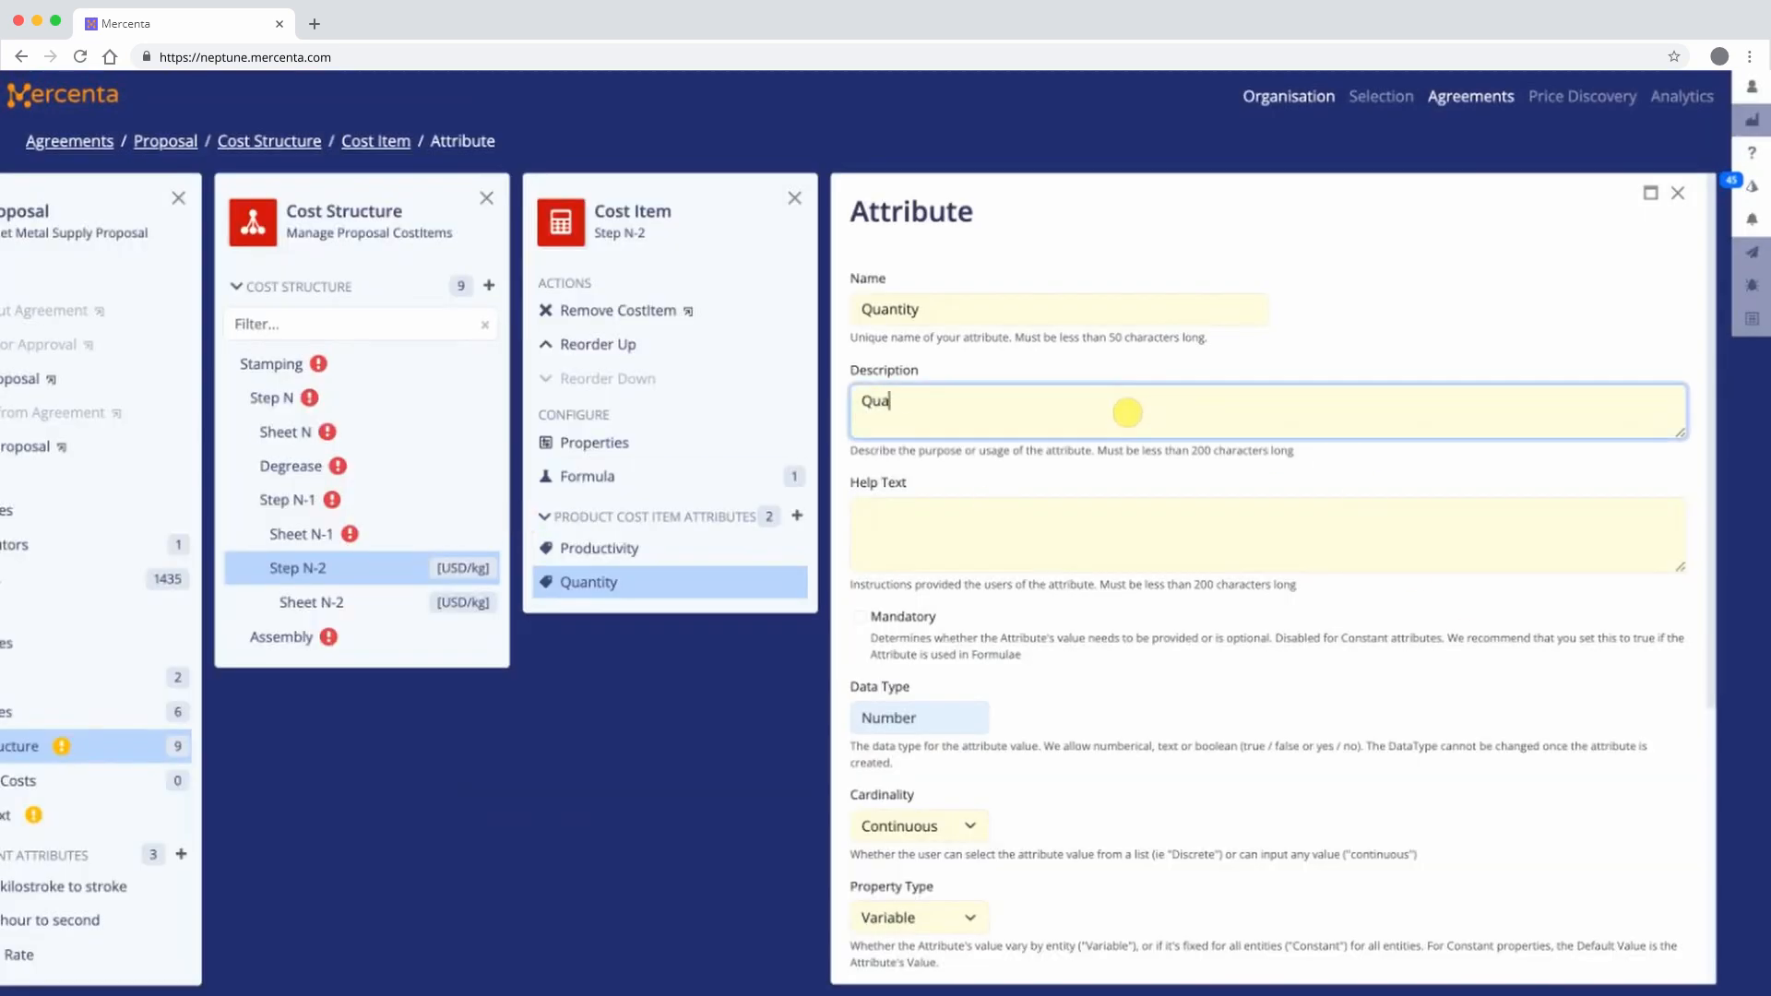
pyautogui.write('ntity of this step output to use')
pyautogui.press('Tab')
pyautogui.write('Quantity of output produced by this step to')
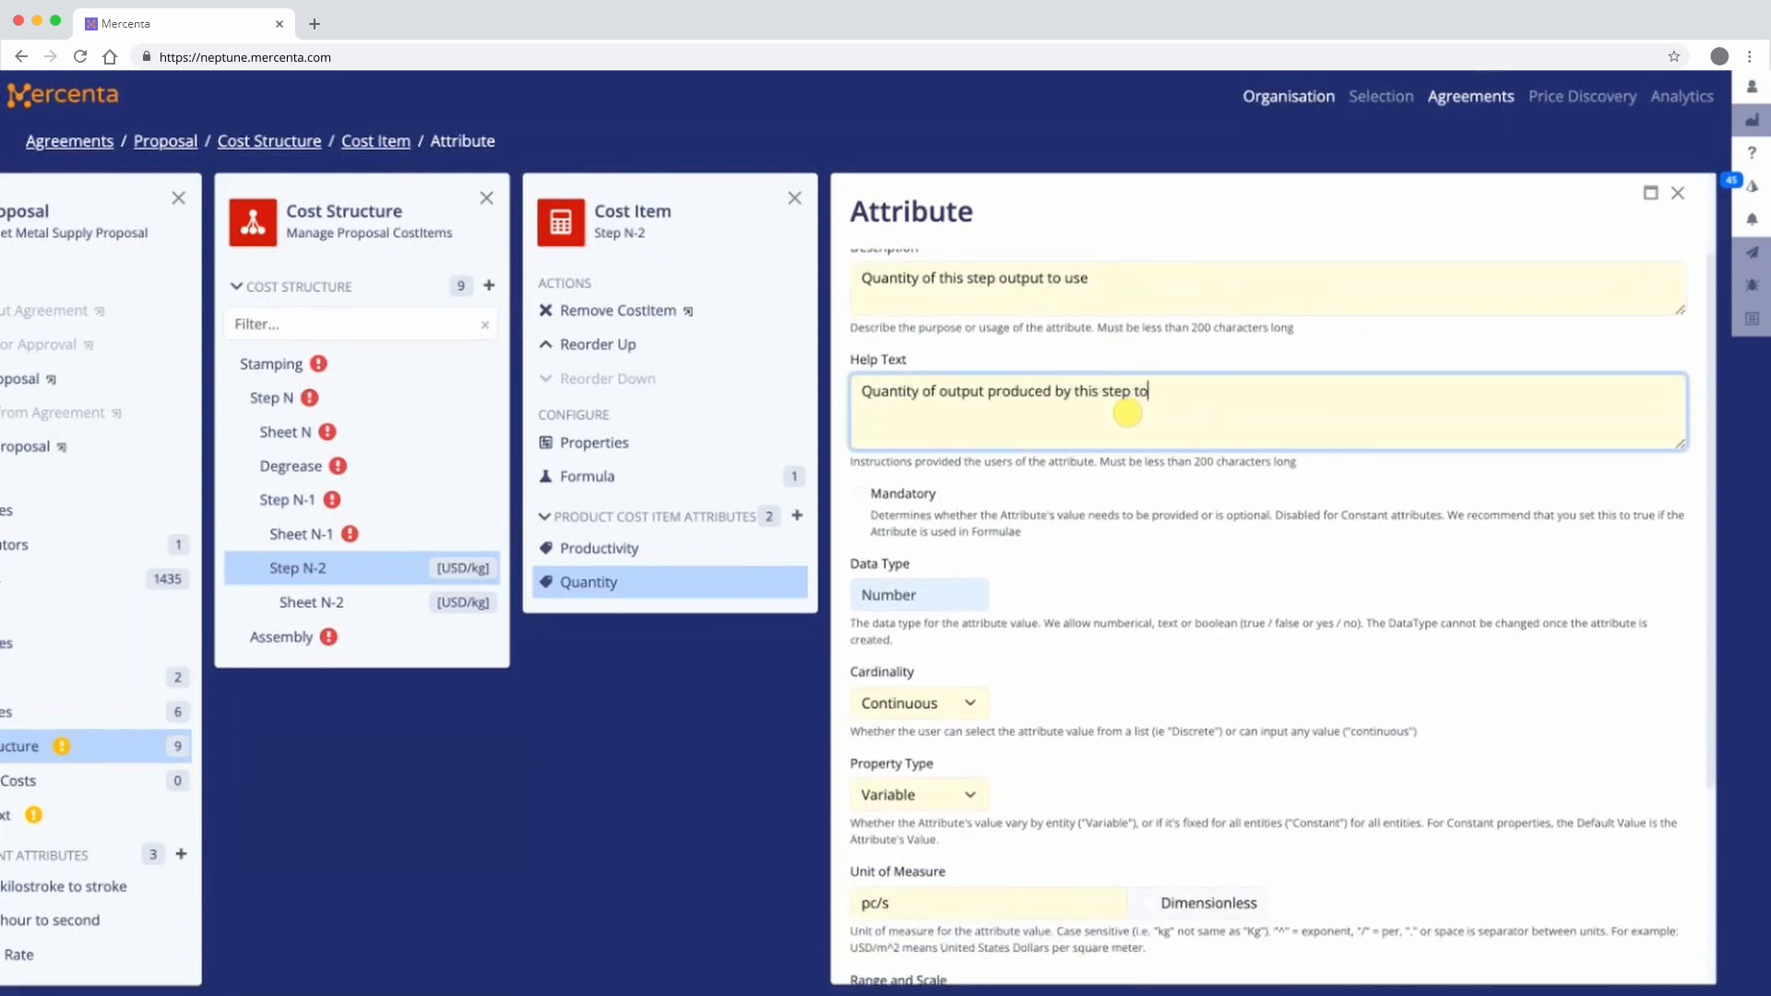
pyautogui.write(' use in the downstream process. In most cases only o')
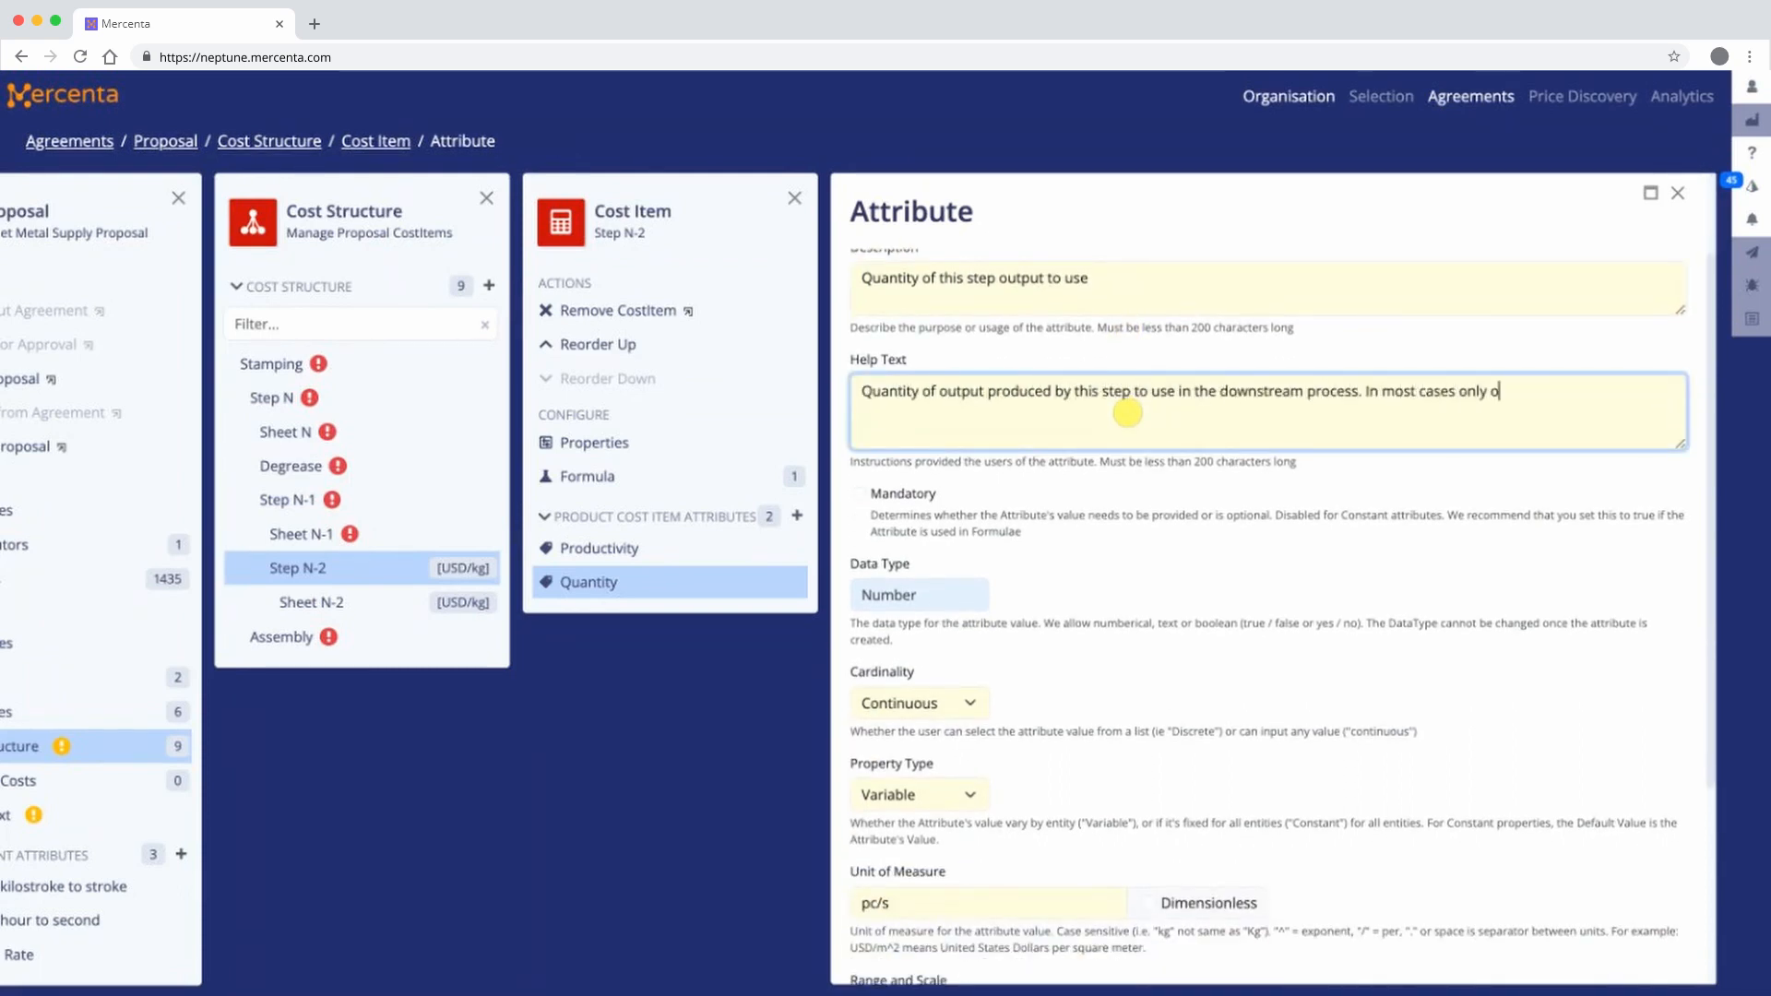
# - Complete the Quantity help text with "In most cases only one piece should be used but more than one piece may be used if clinching multiple parts."
pyautogui.write('ne piece should be used but more than one piece may be used ')
pyautogui.write('if stitching multiple parts.')
# - Make Quantity's cardinality Discrete with allowed values 1,2,3,4, then save and close the attribute
pyautogui.scroll(-3, 1128, 413)
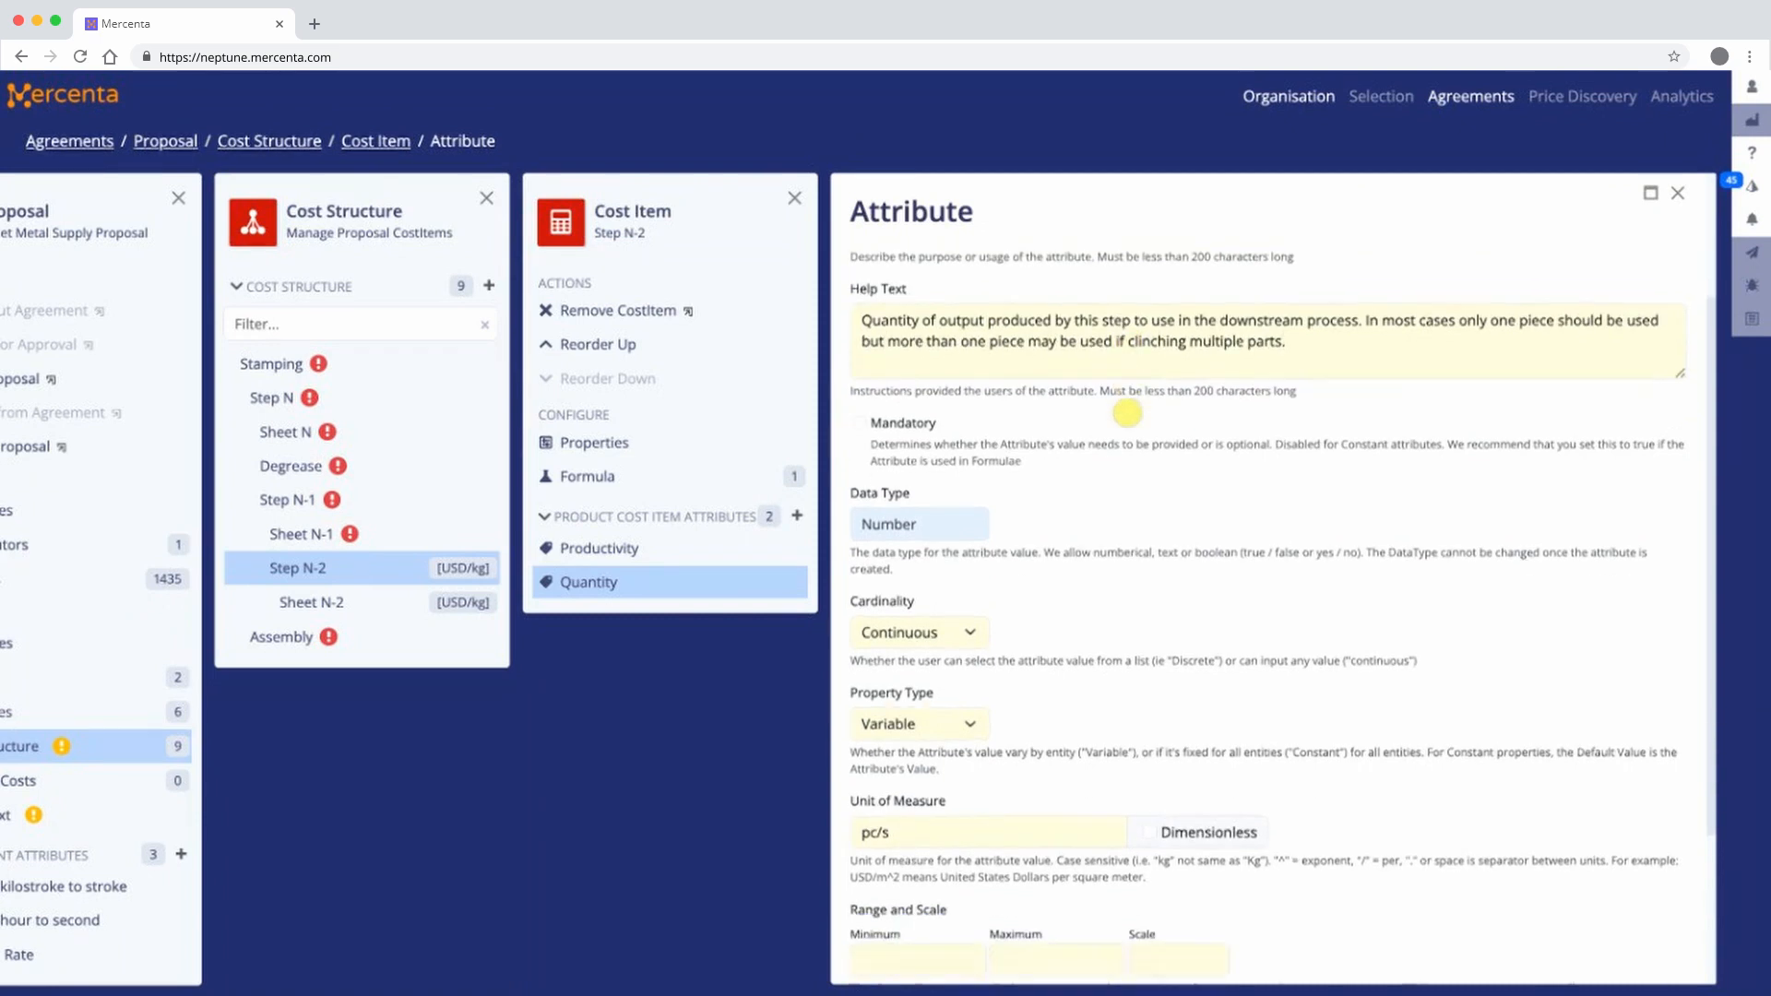
pyautogui.click(969, 431)
pyautogui.click(985, 461)
pyautogui.click(1510, 734)
pyautogui.write('1,2,3,4')
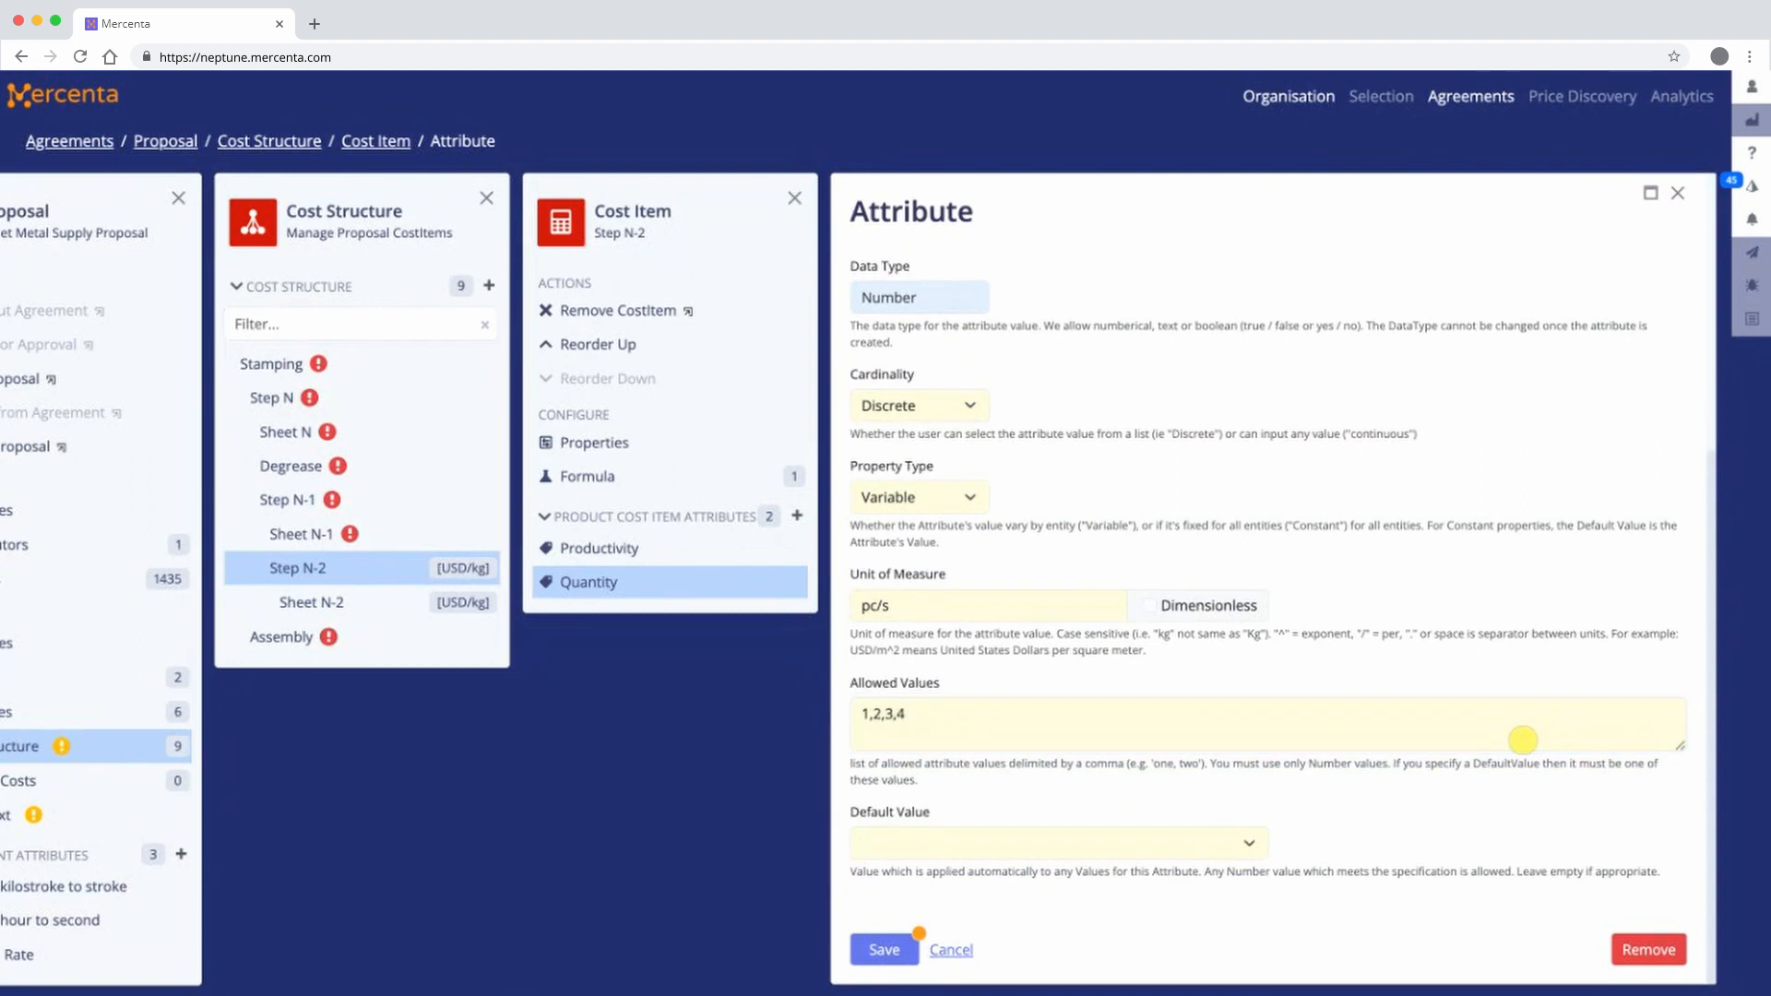
pyautogui.click(900, 950)
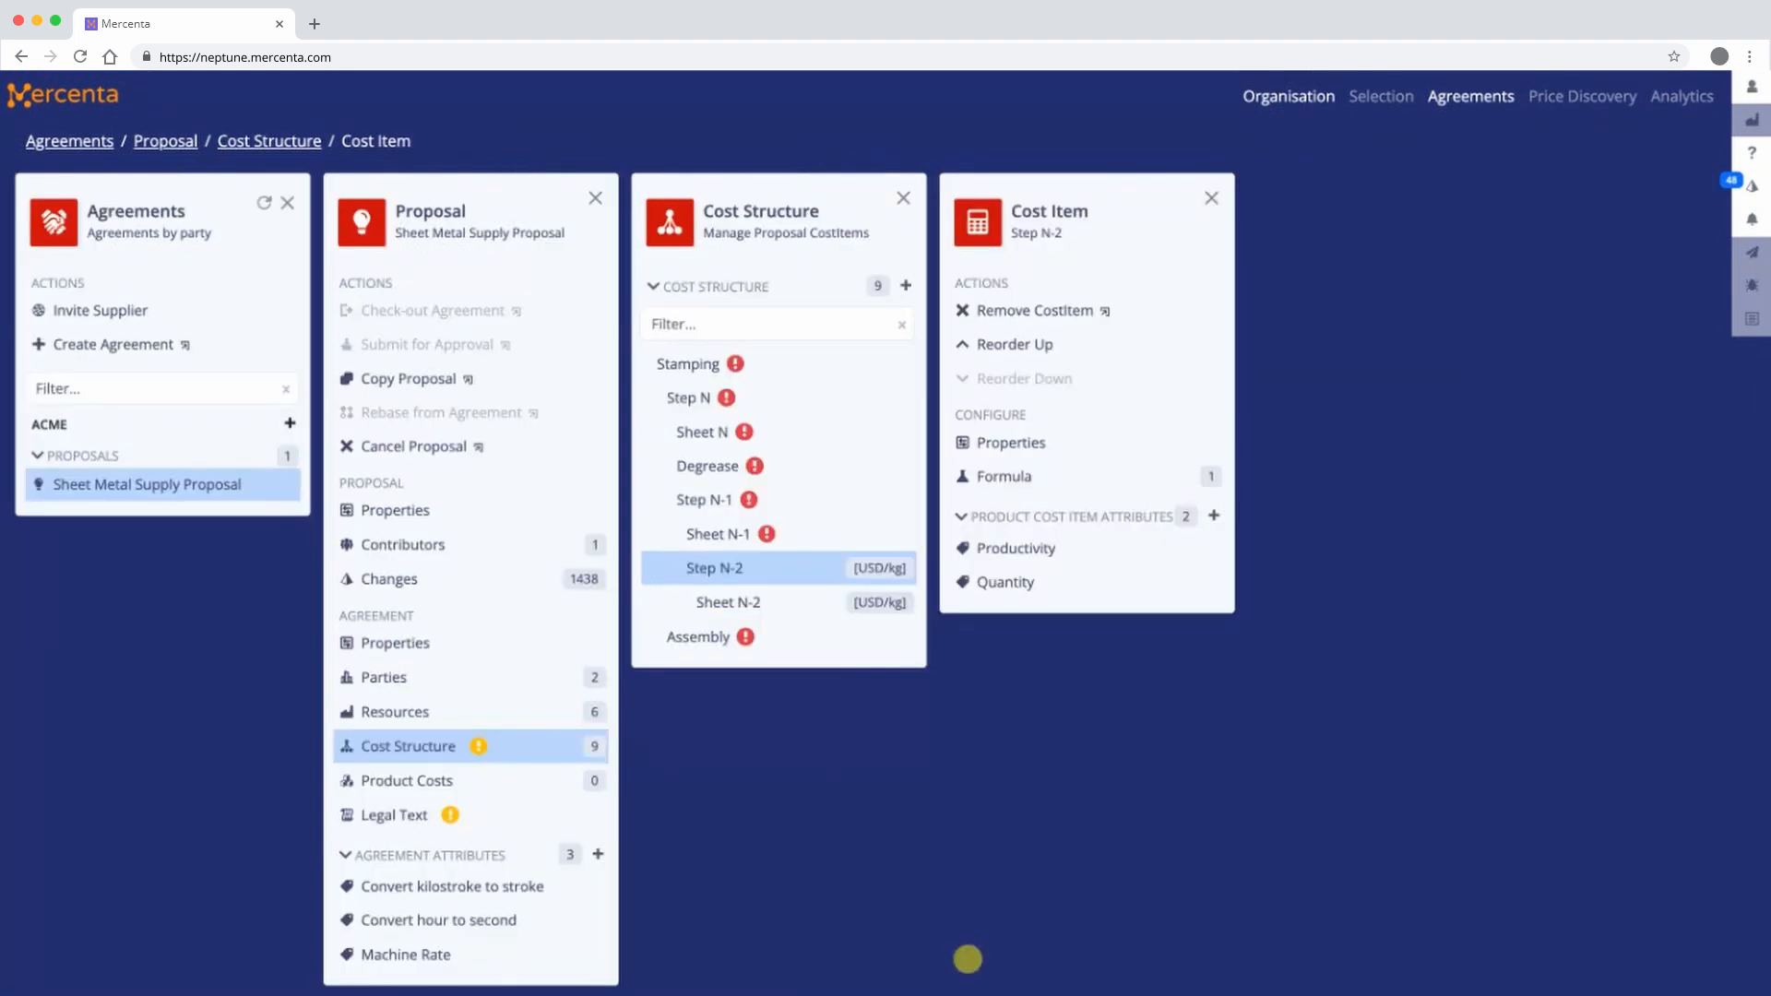
# - Open the Step N-2 formula and add the Tool's Gross Weight with the multiply operator
pyautogui.click(979, 478)
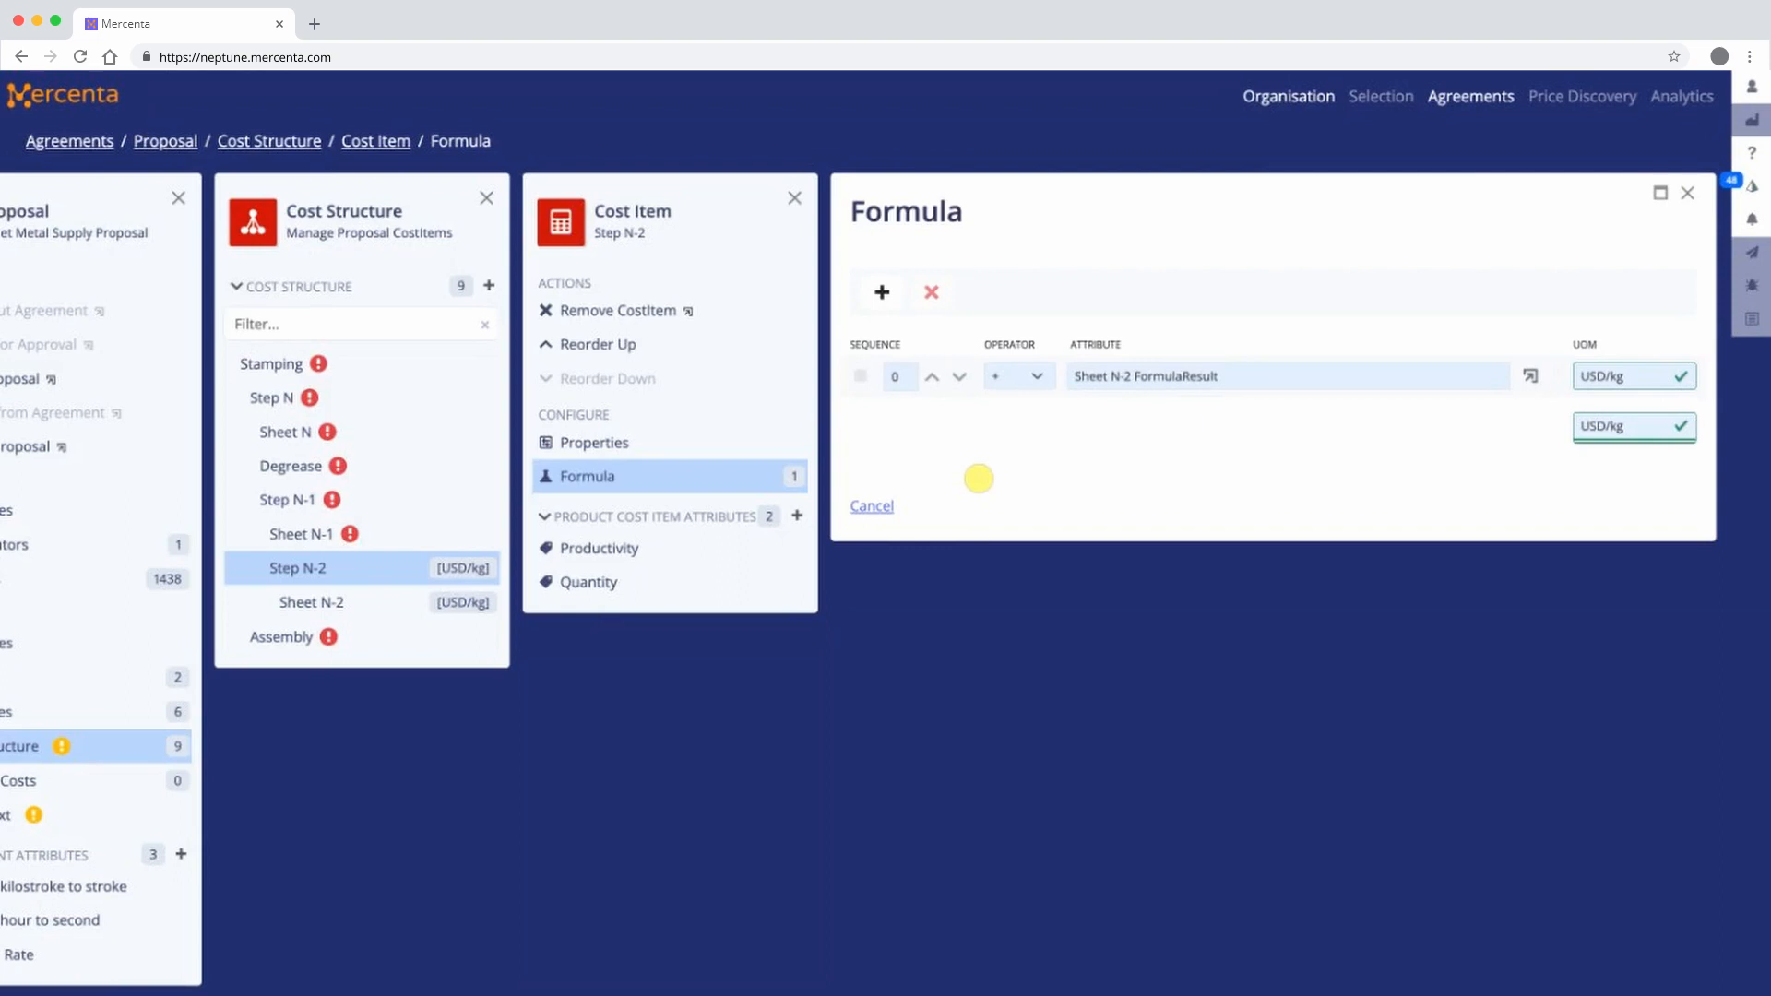
pyautogui.click(880, 292)
pyautogui.click(613, 508)
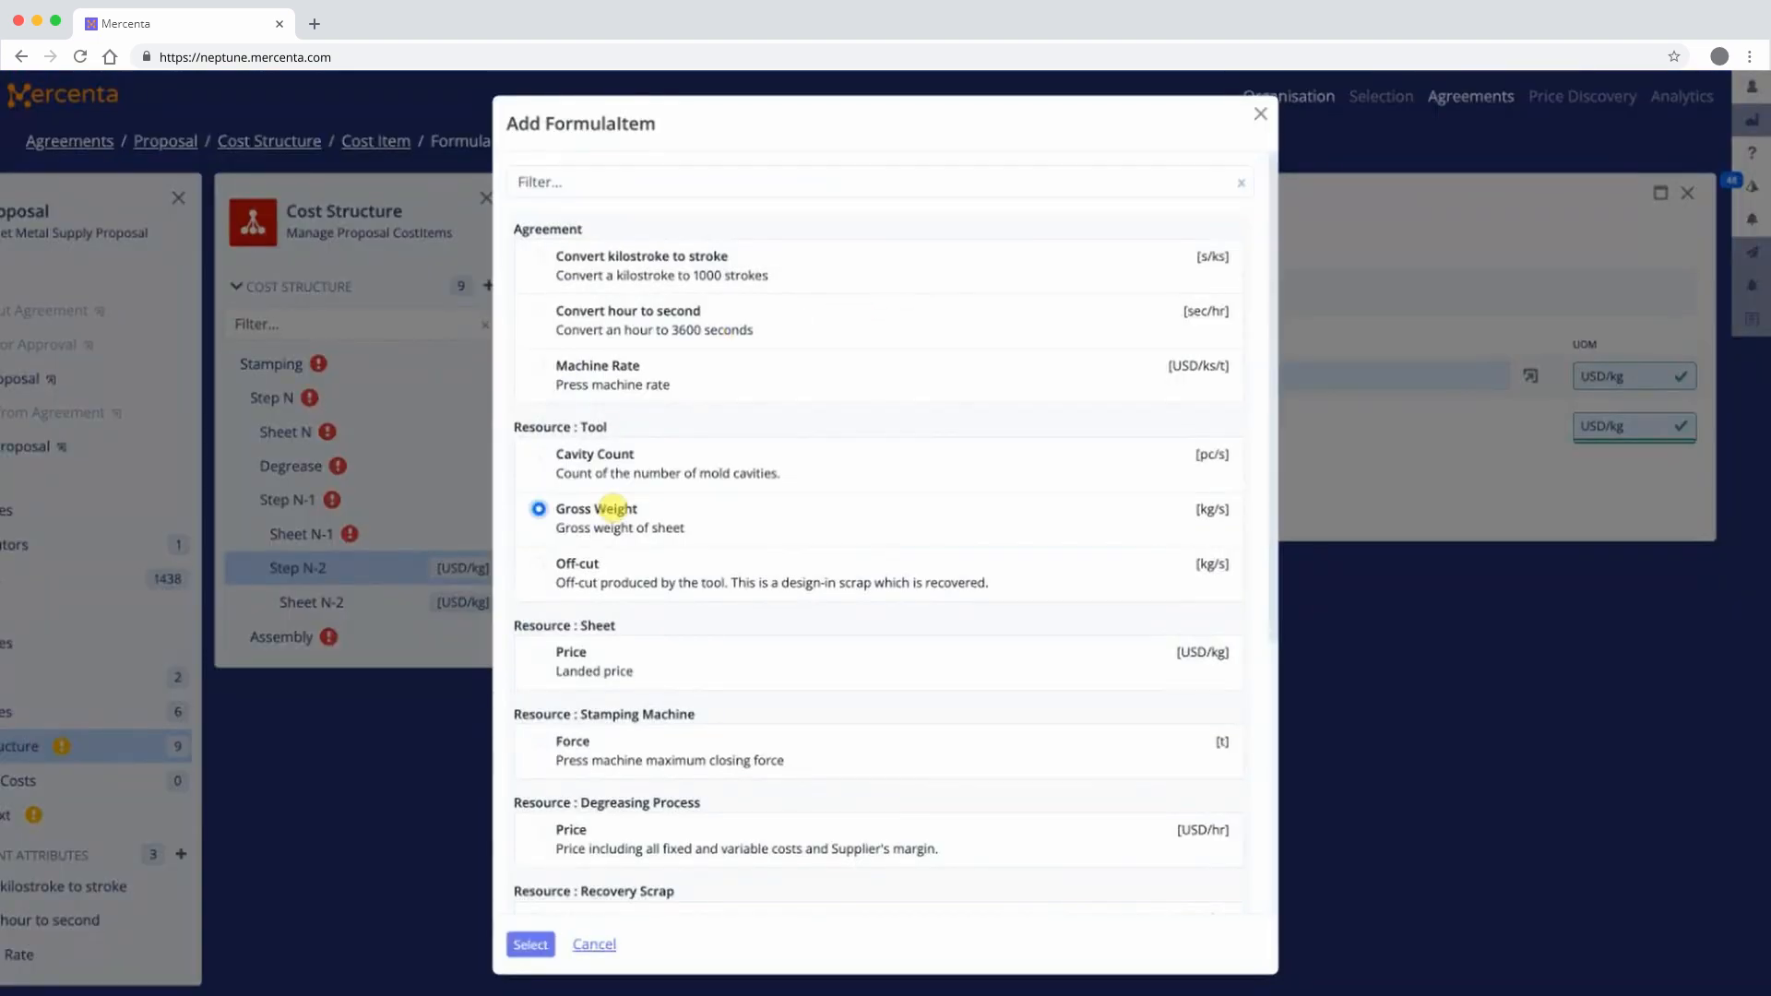
pyautogui.click(531, 944)
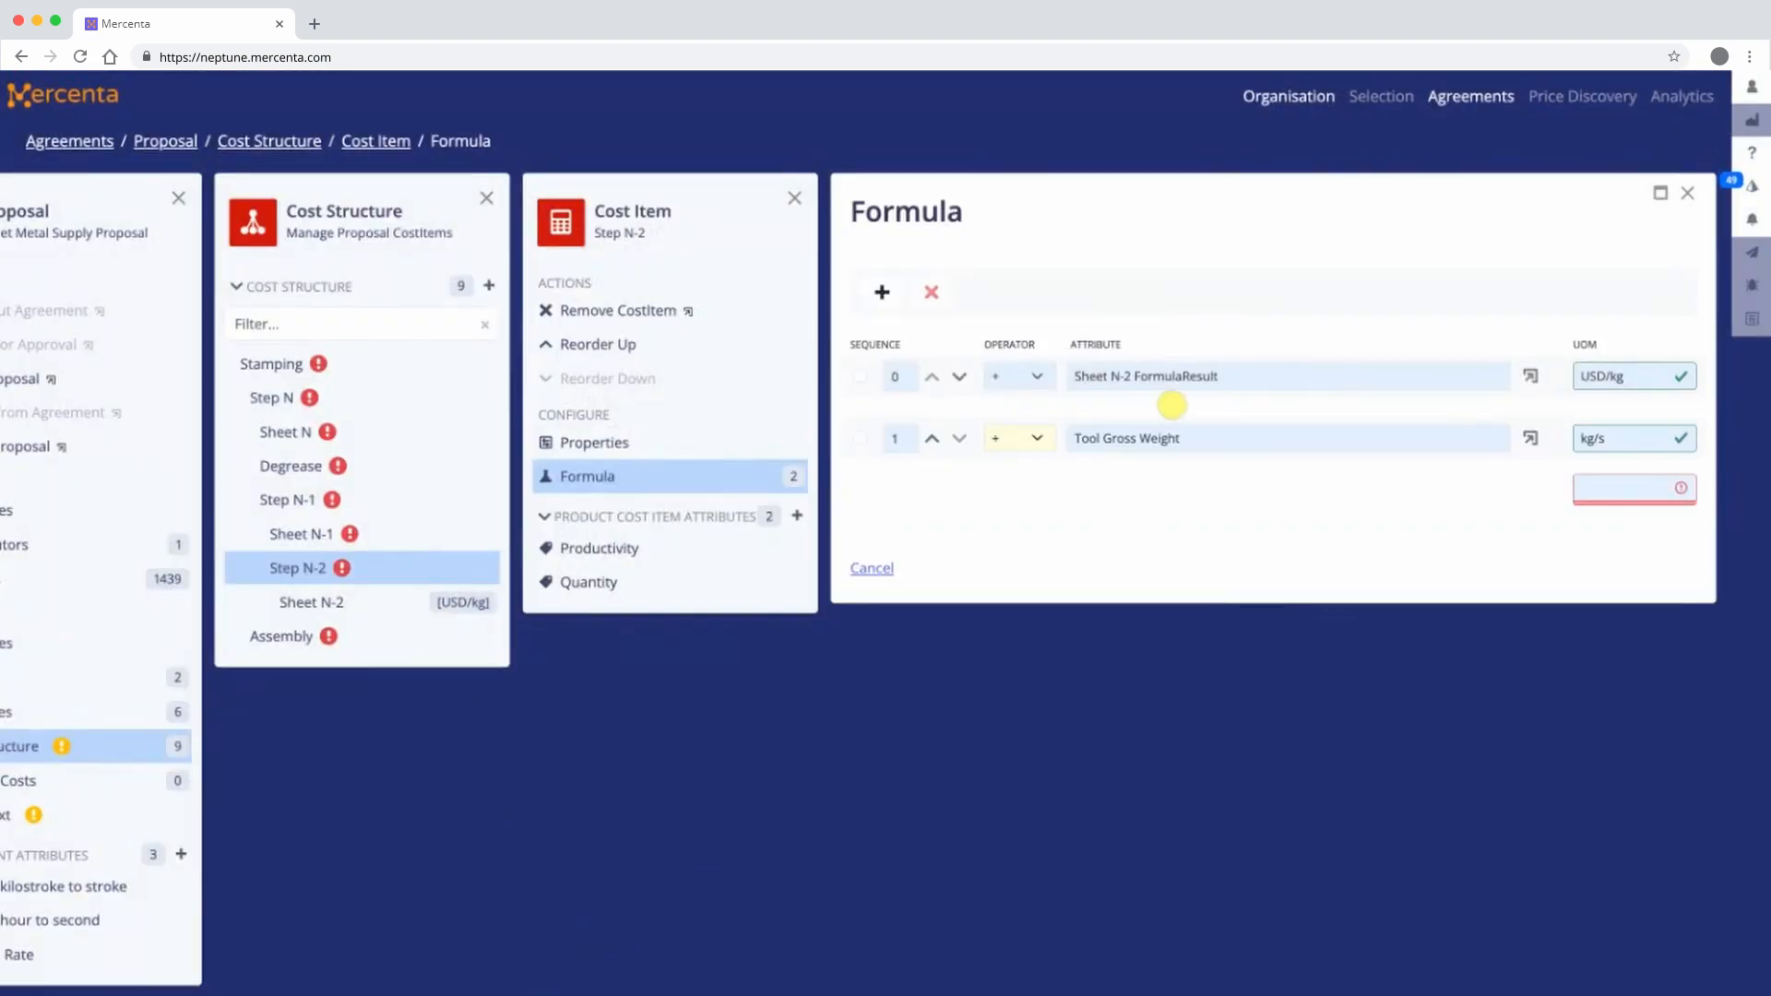
pyautogui.click(1002, 436)
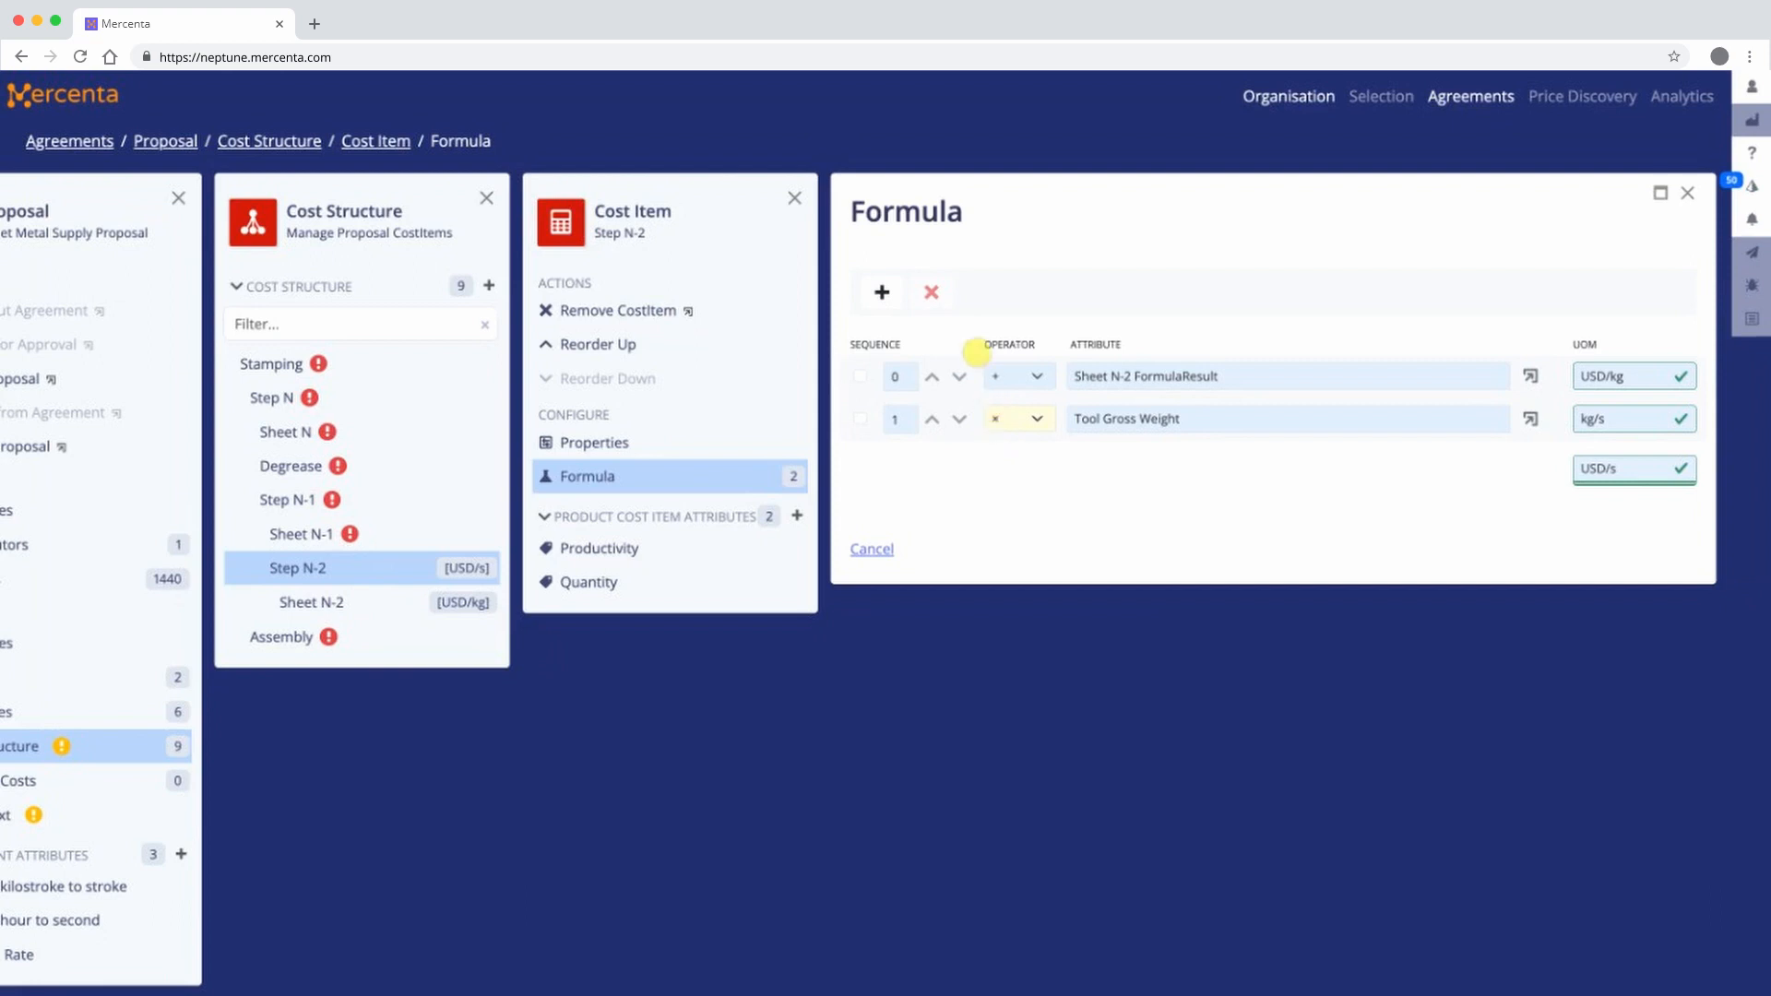
# - Multiply the Step N-2 formula by Sheet N-2's Material Loss Allowance and divide it by the Tool's Cavity Count
pyautogui.click(883, 294)
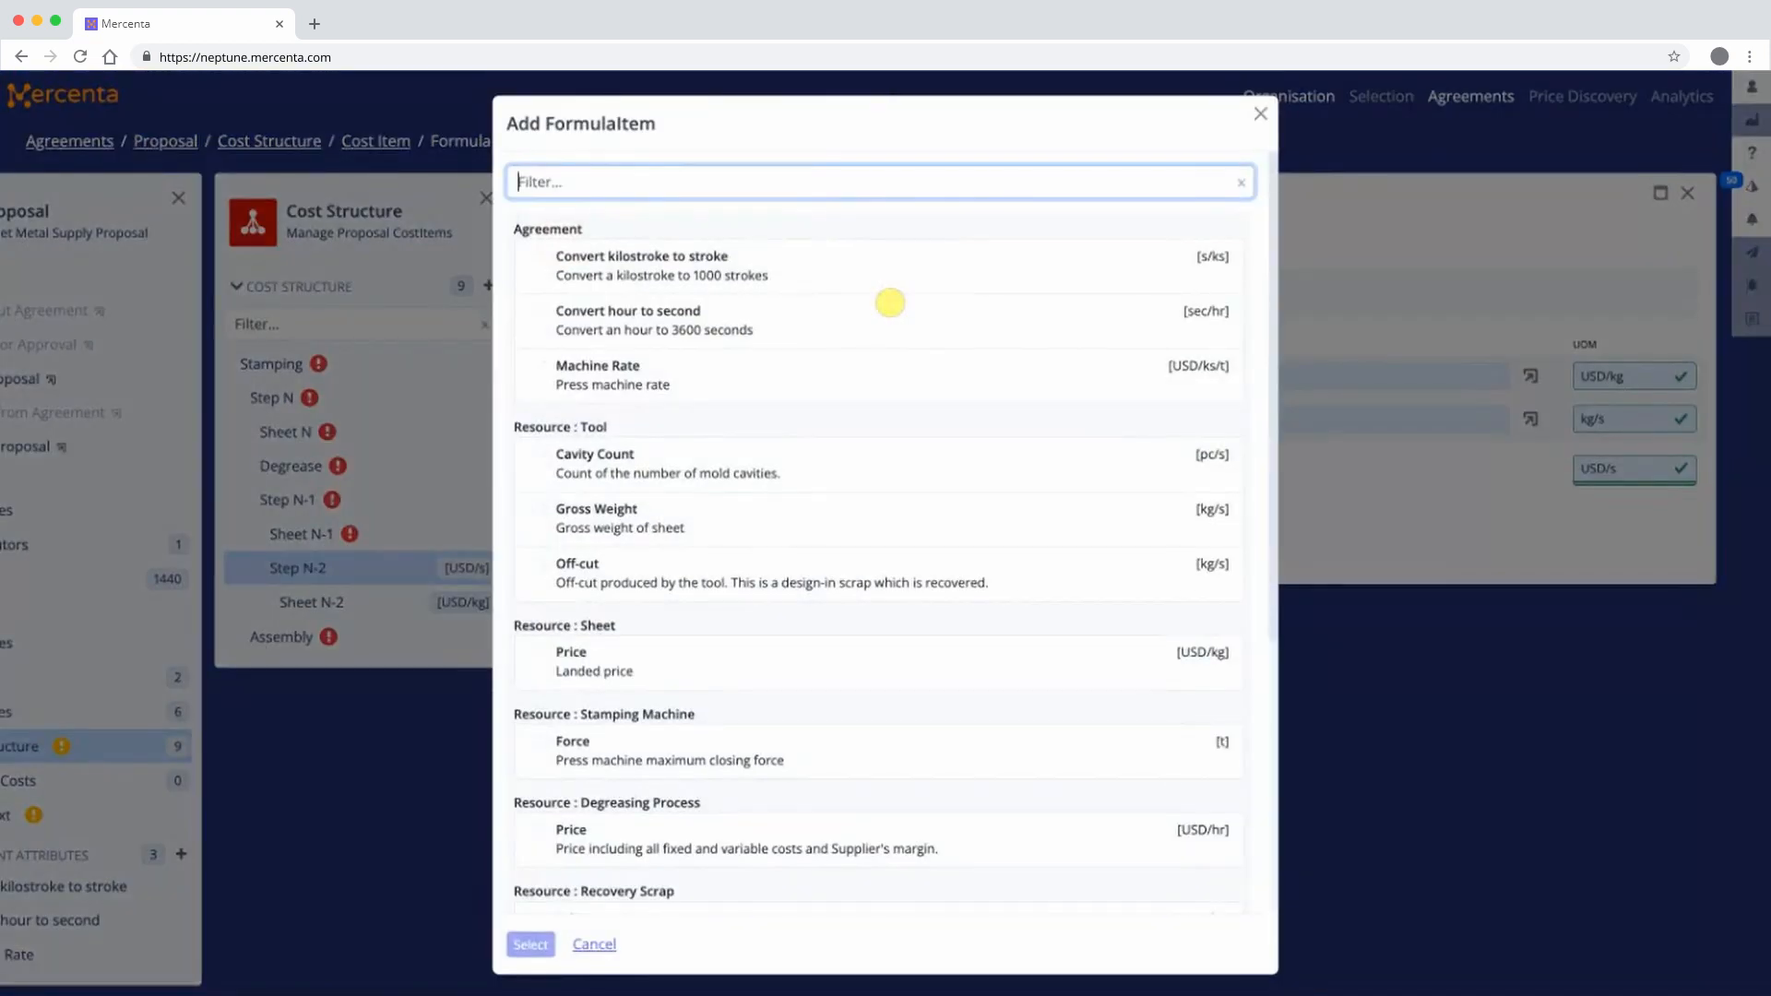
pyautogui.scroll(-5, 858, 328)
pyautogui.click(634, 712)
pyautogui.click(535, 944)
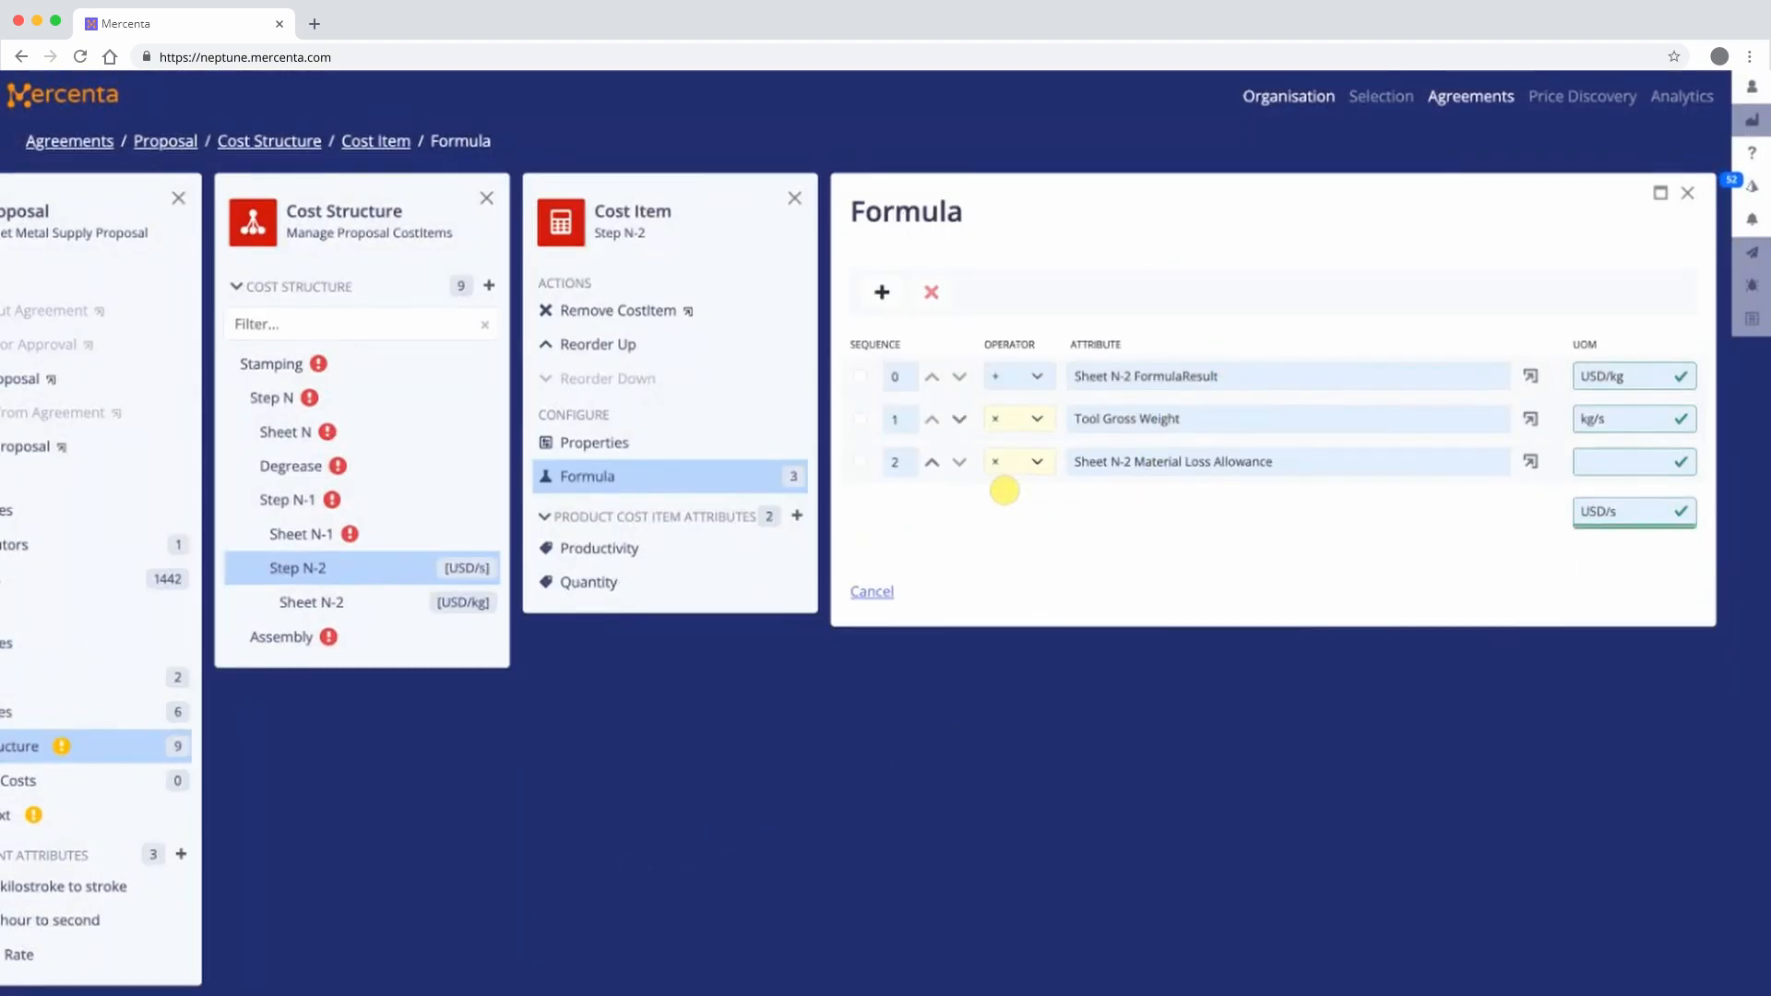
pyautogui.click(881, 295)
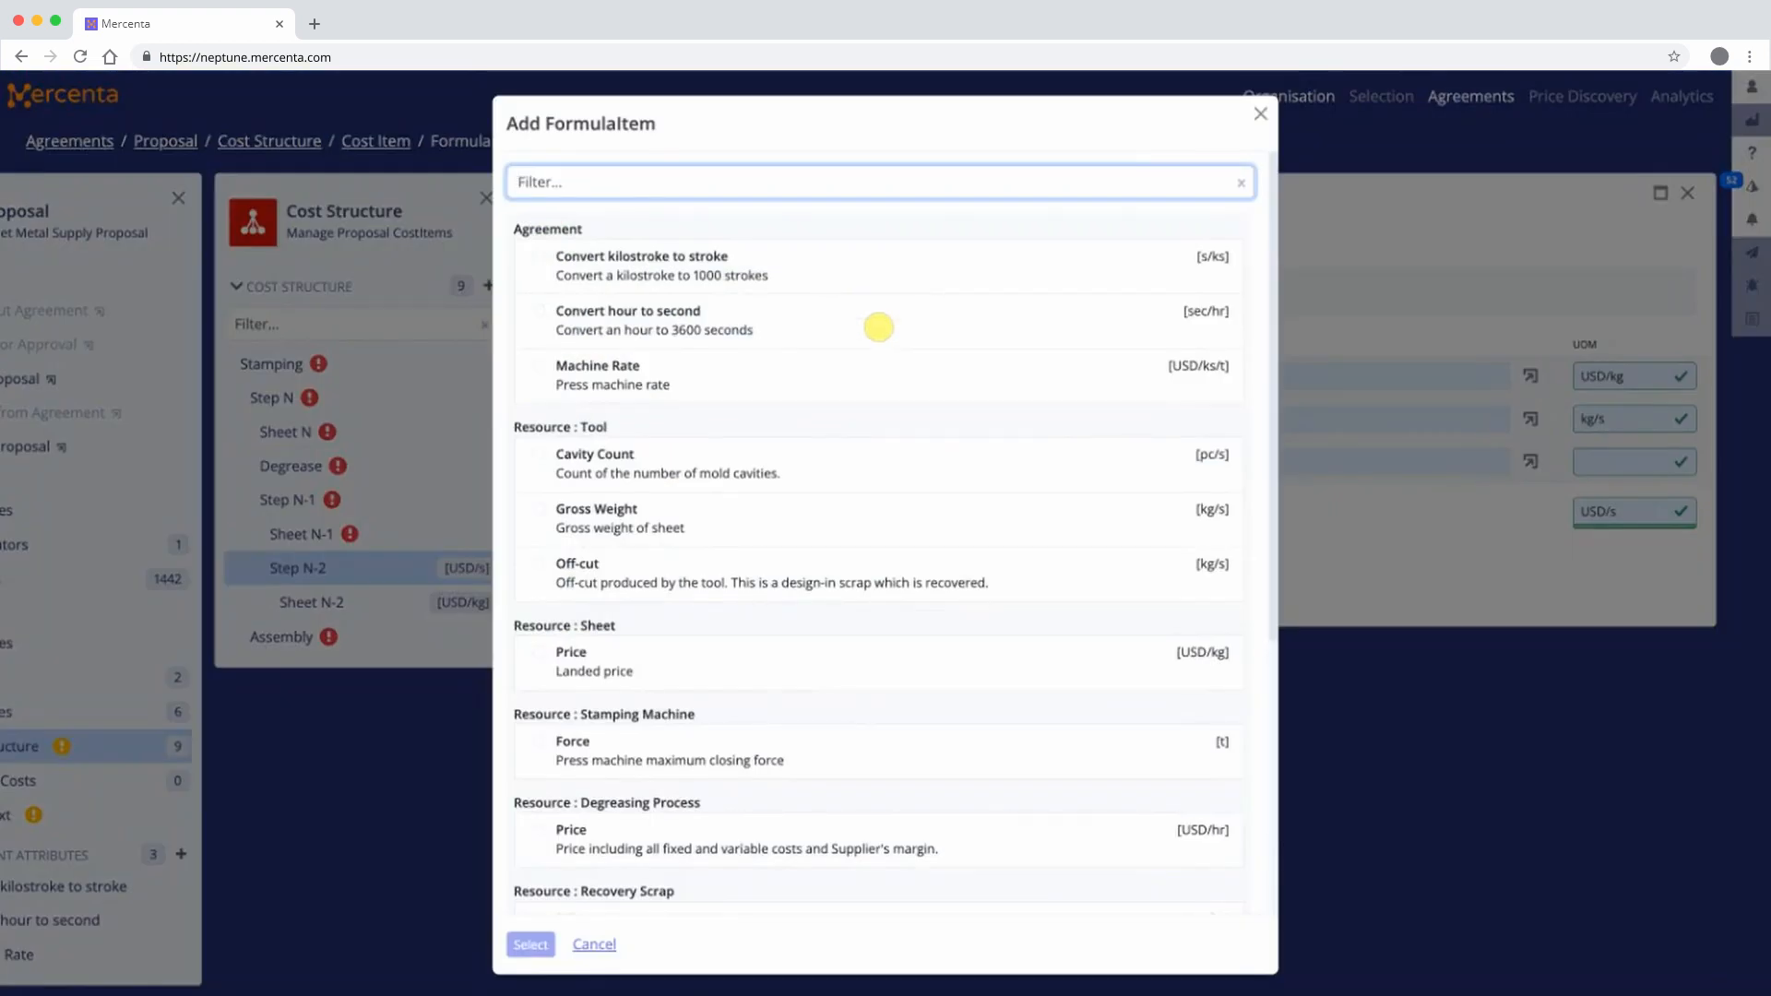
pyautogui.click(748, 465)
pyautogui.click(539, 942)
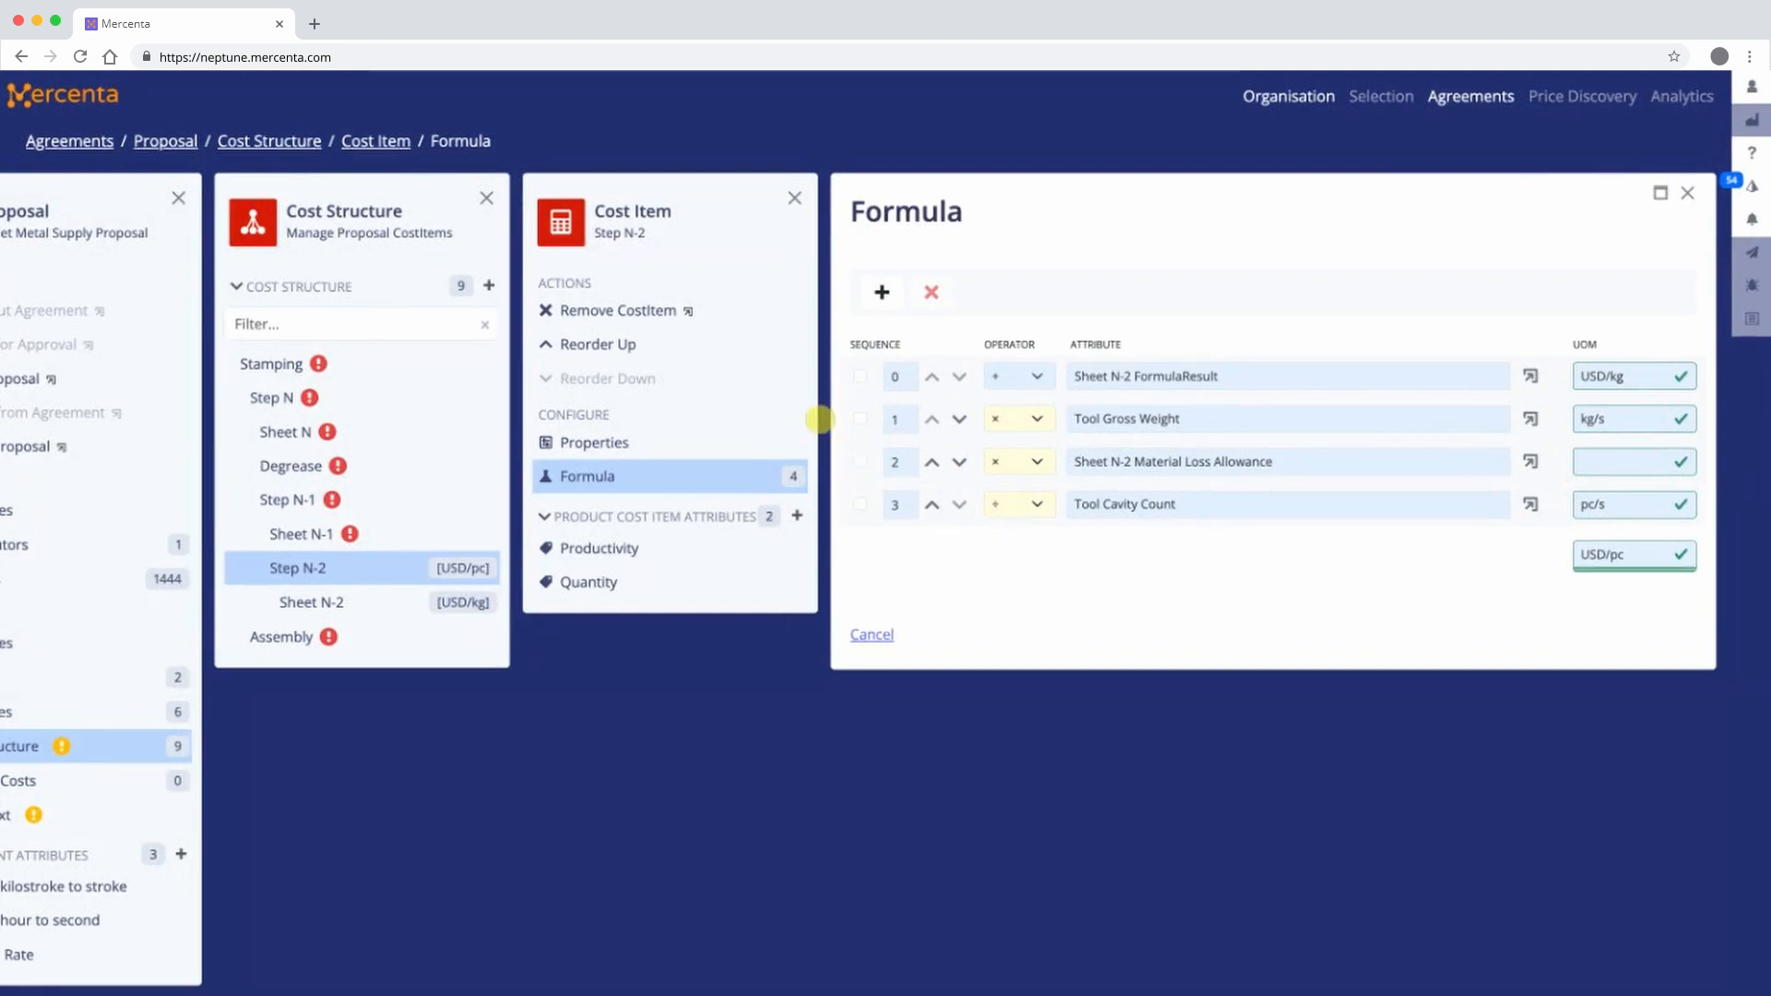
# - Add the Tool's Off-cut to the Step N-2 formula with the subtract operator
pyautogui.click(884, 293)
pyautogui.scroll(-1, 858, 332)
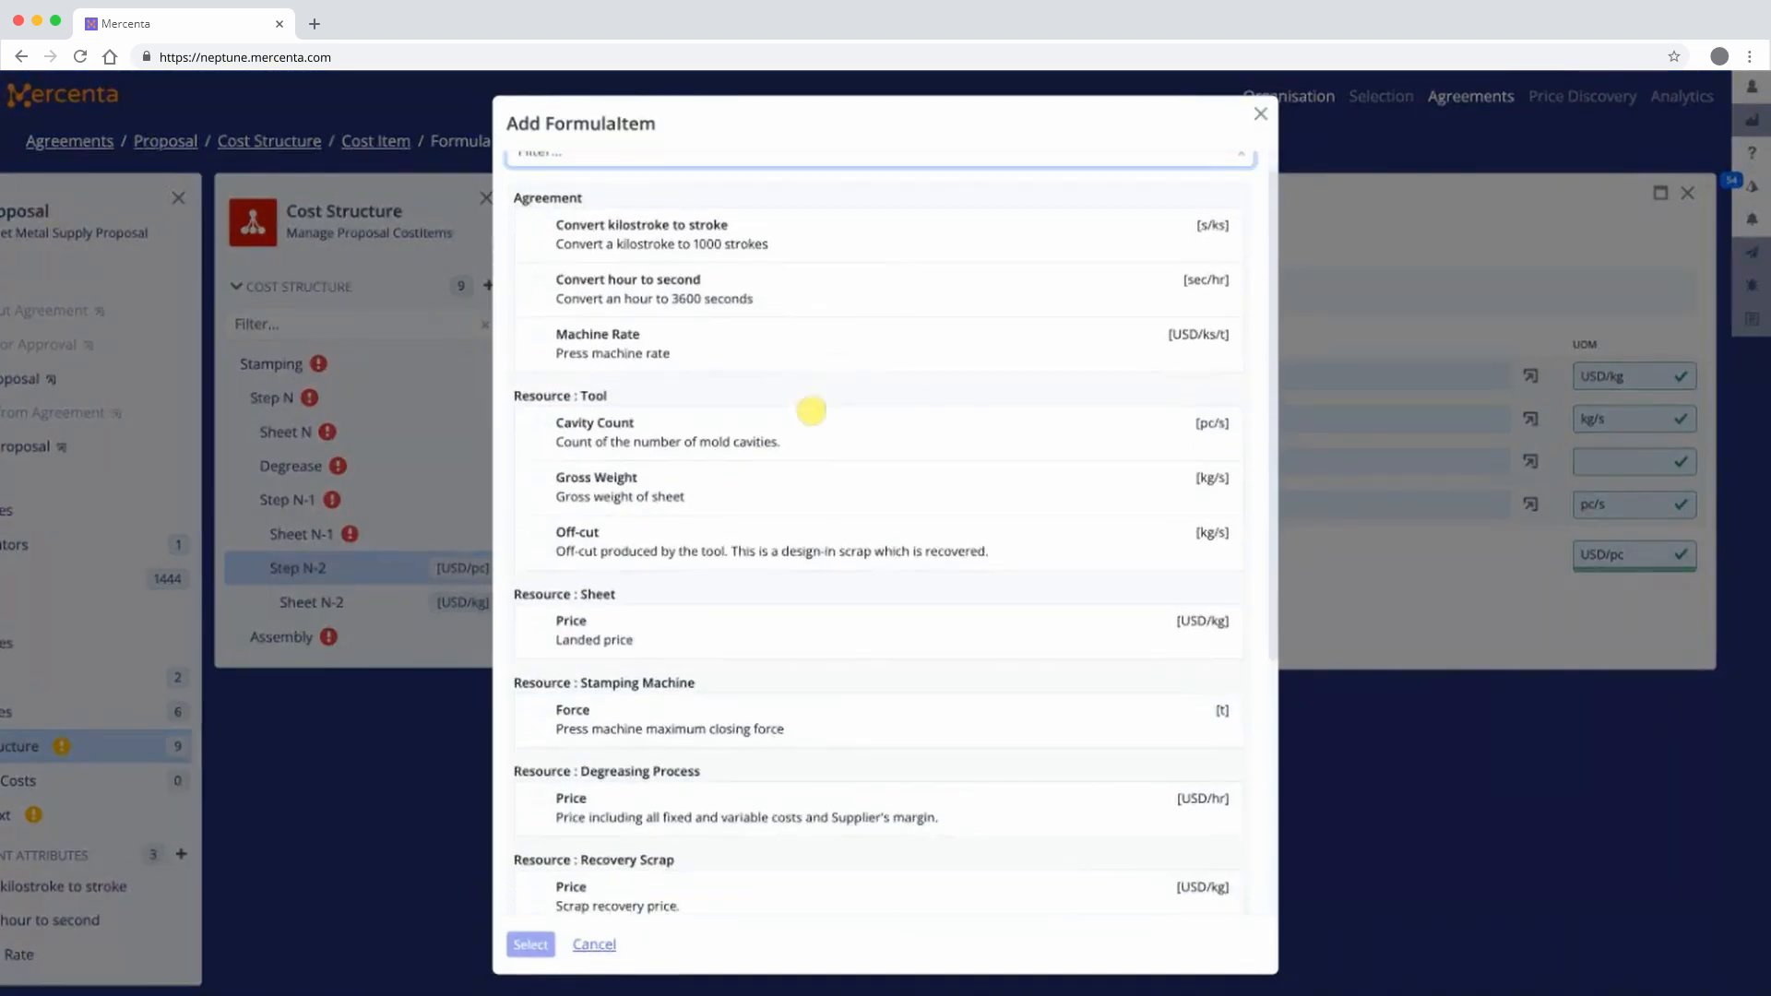
pyautogui.click(905, 535)
pyautogui.click(531, 944)
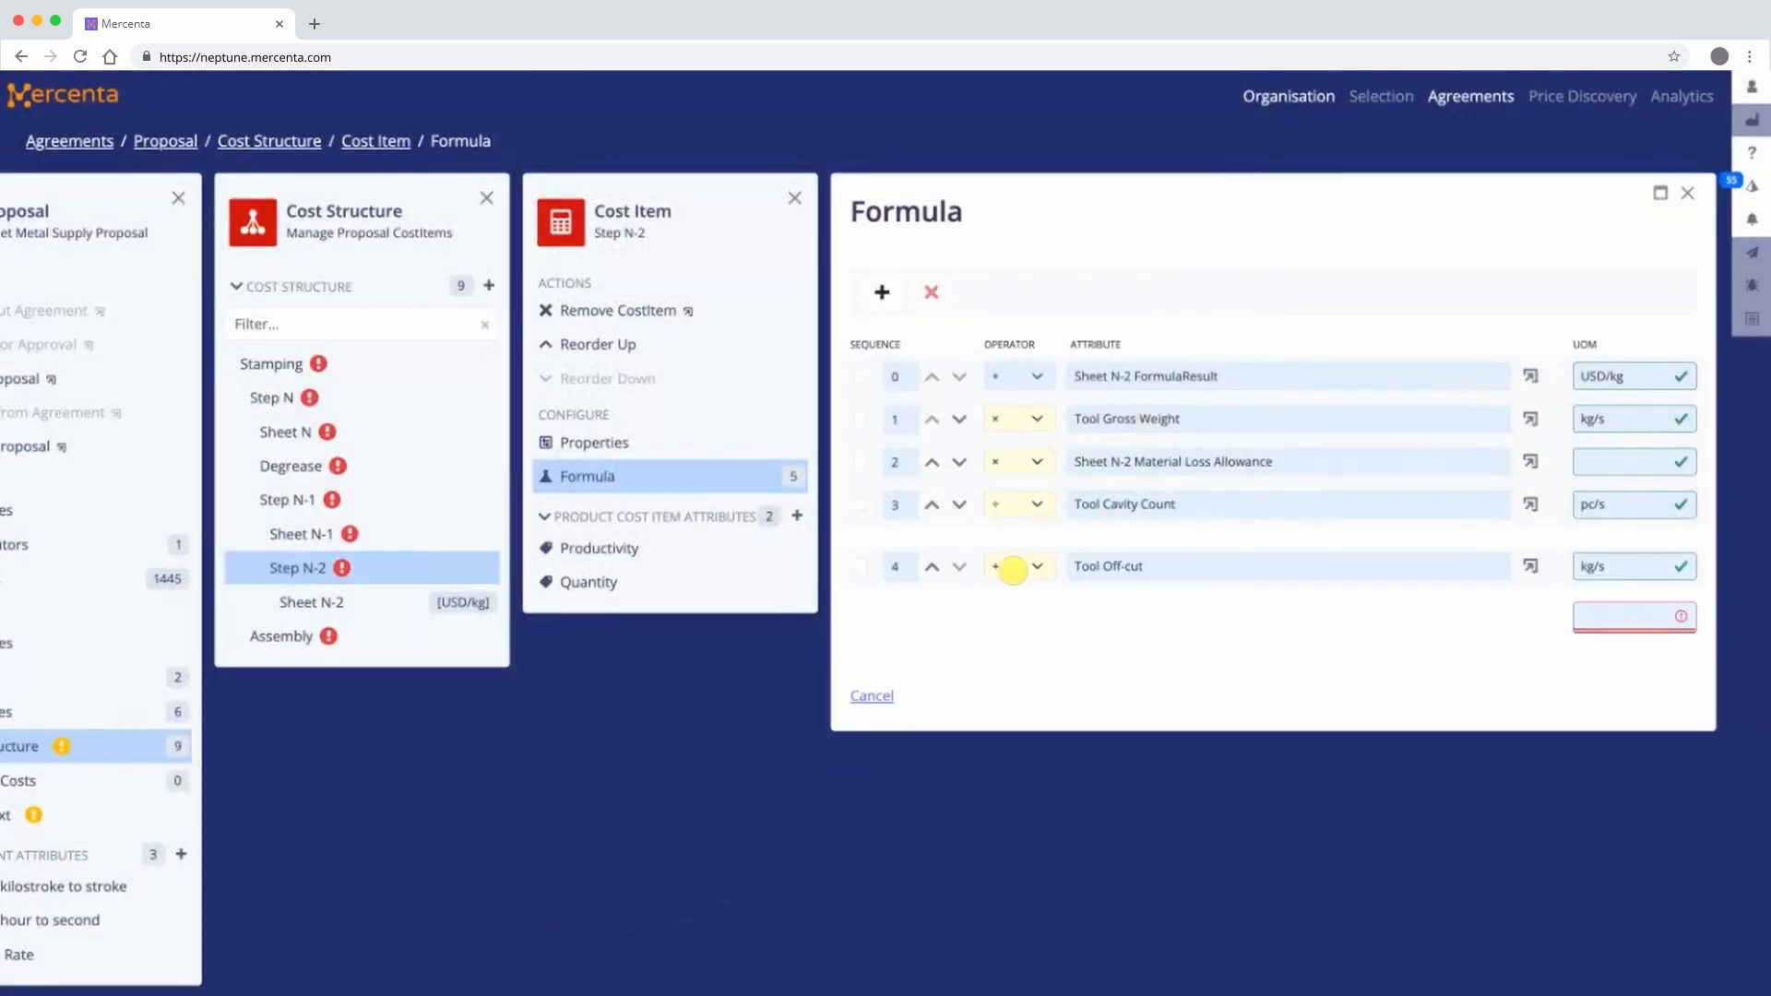
pyautogui.click(1014, 565)
# - Multiply the Off-cut term by the Recovery Scrap Price and divide it by the Tool's Cavity Count
pyautogui.click(883, 291)
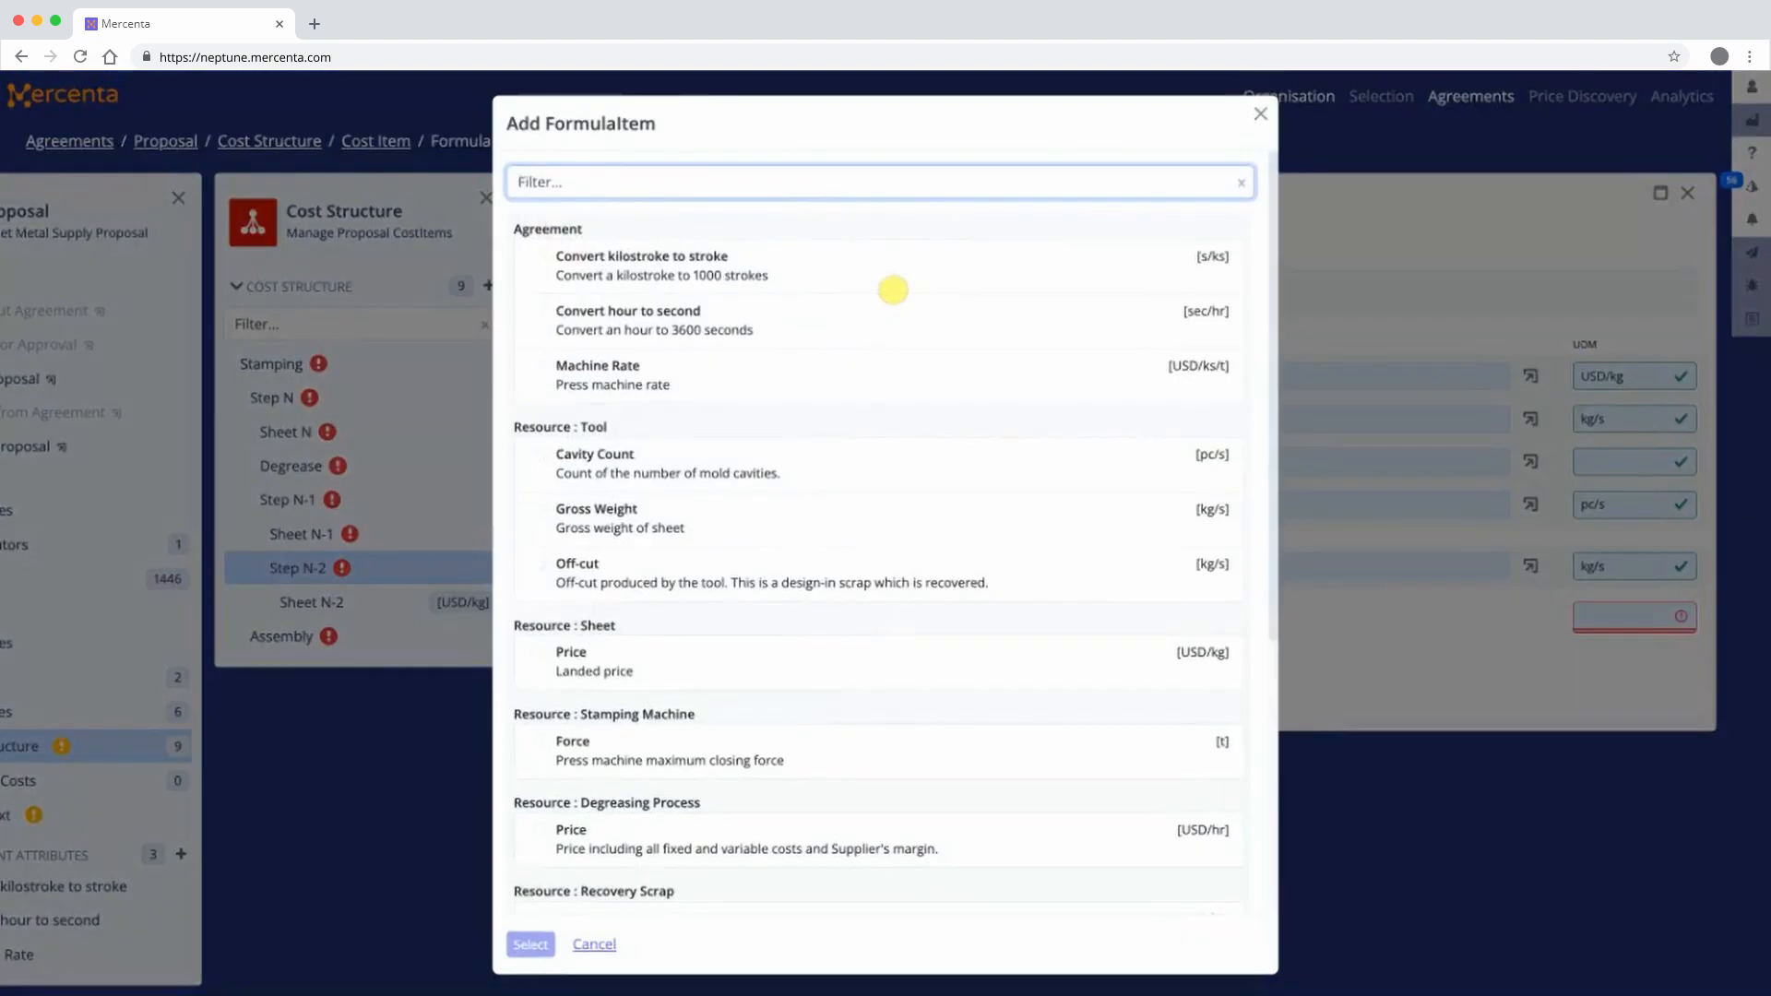
pyautogui.scroll(-4, 867, 297)
pyautogui.click(651, 532)
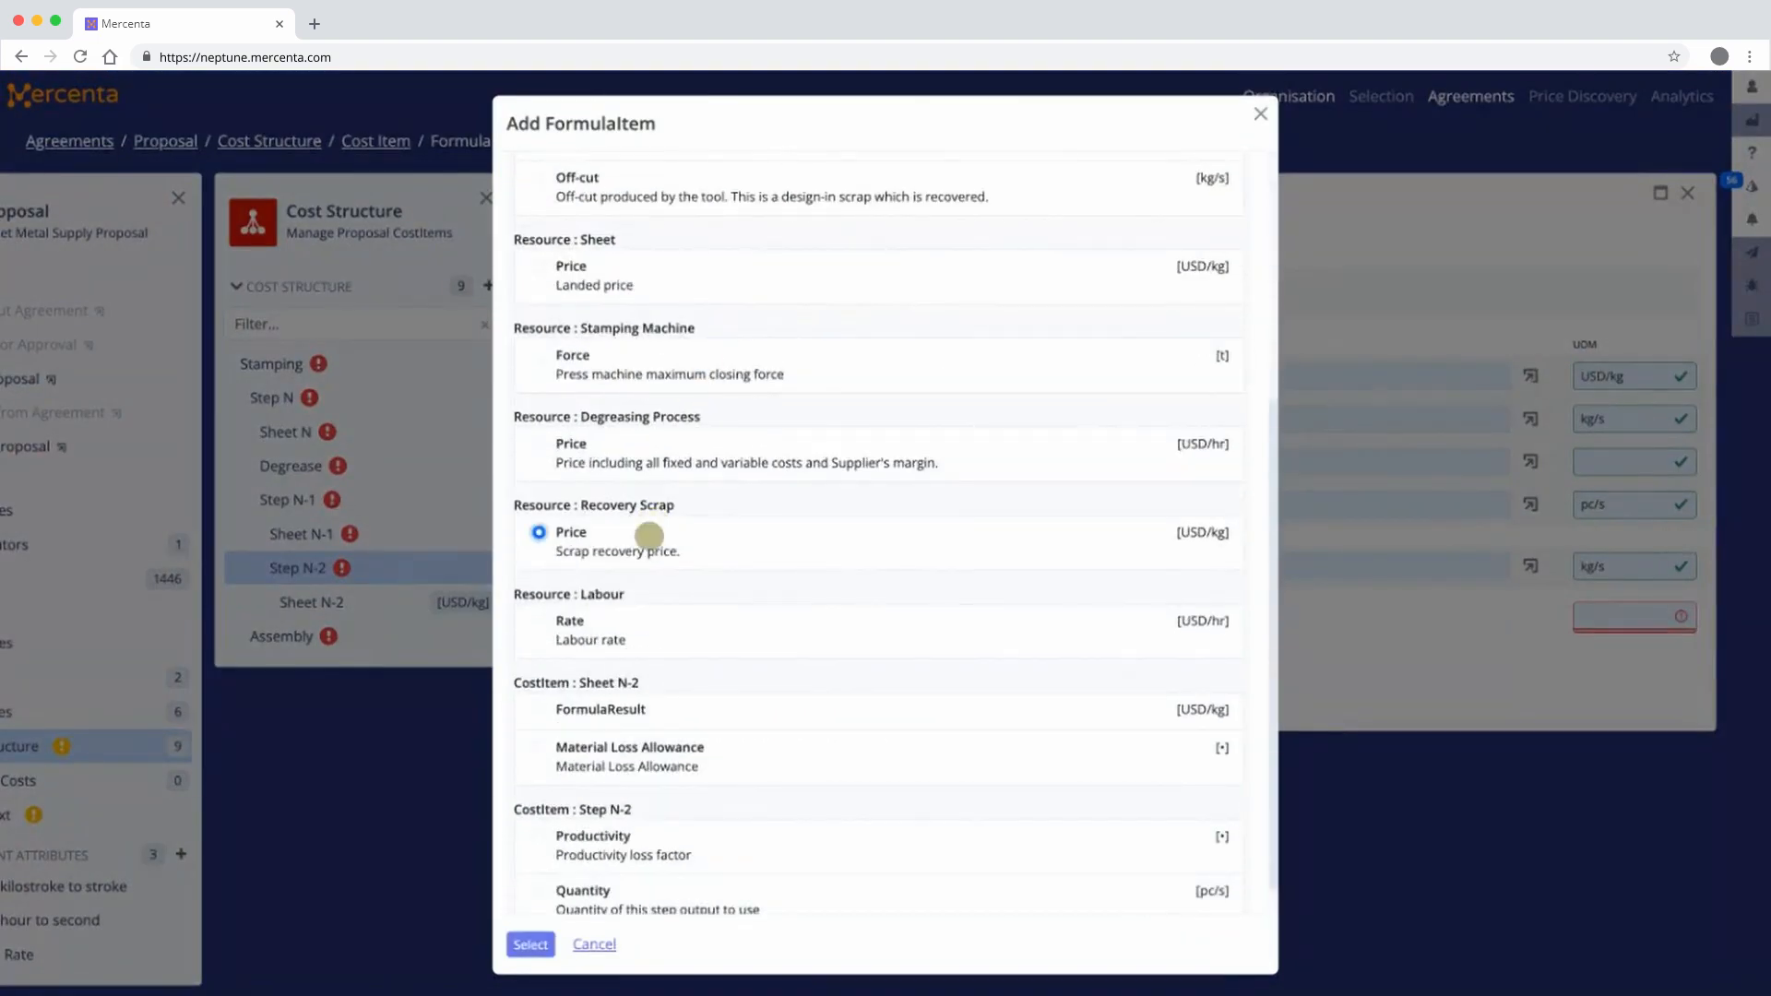
pyautogui.click(532, 944)
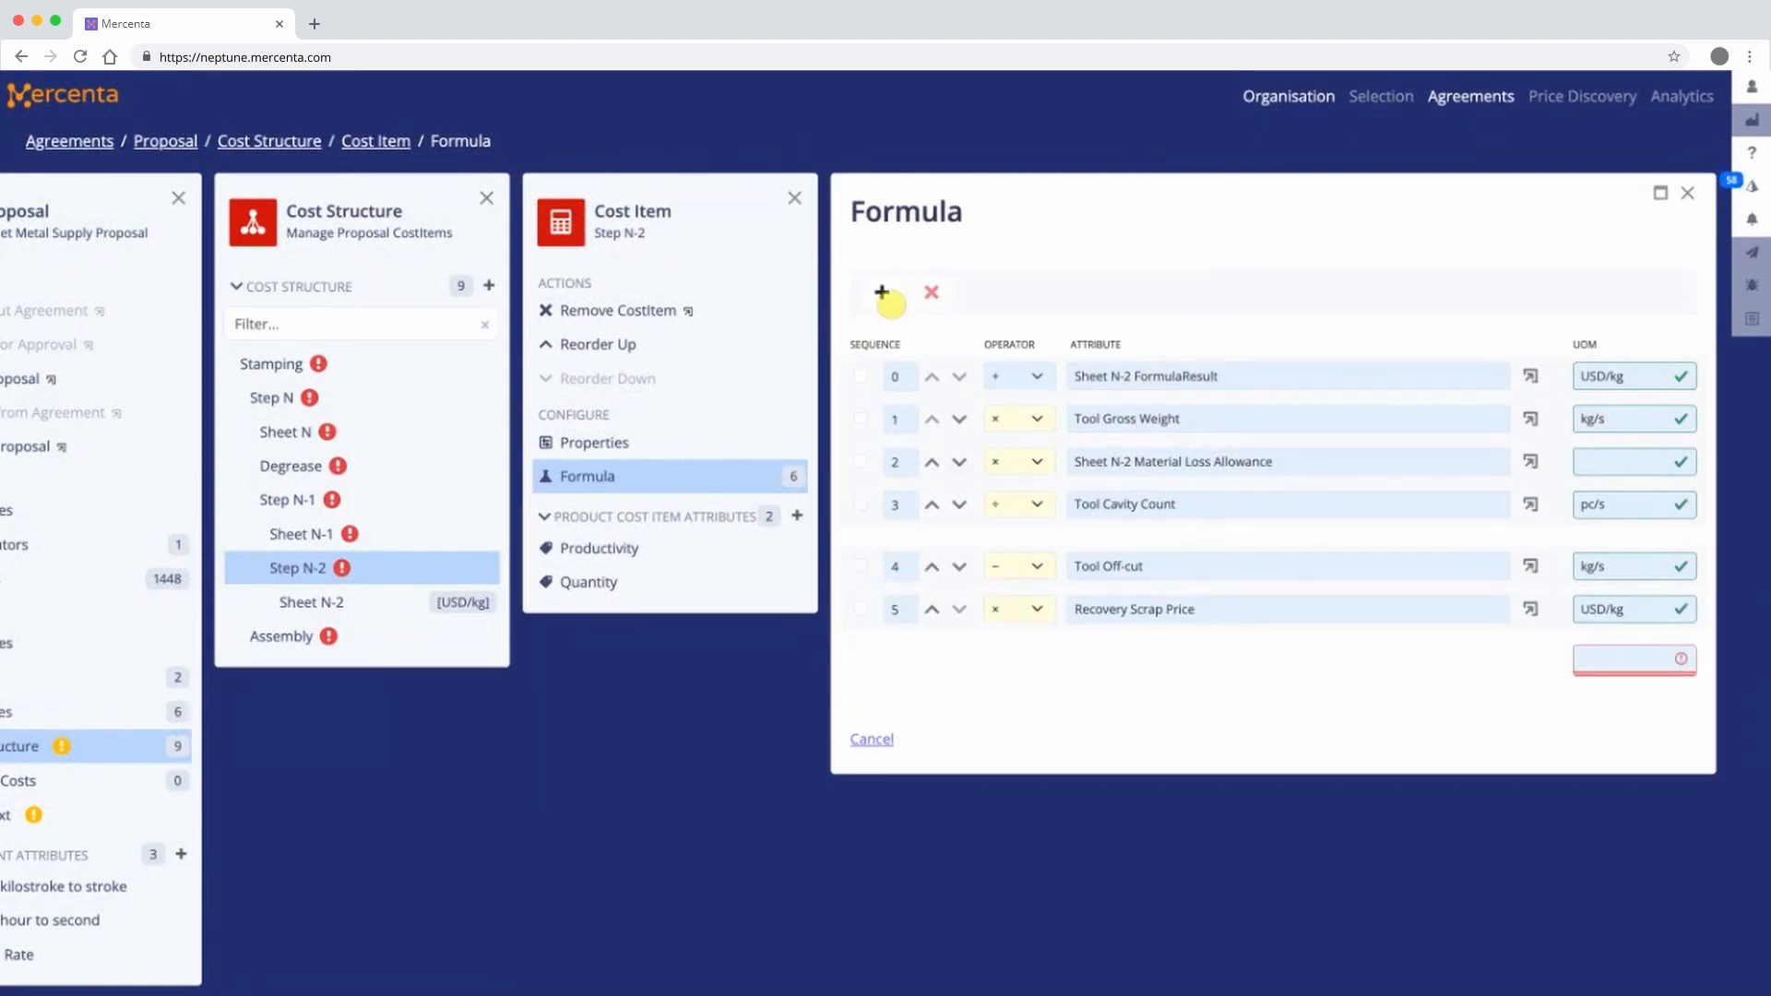
pyautogui.click(882, 292)
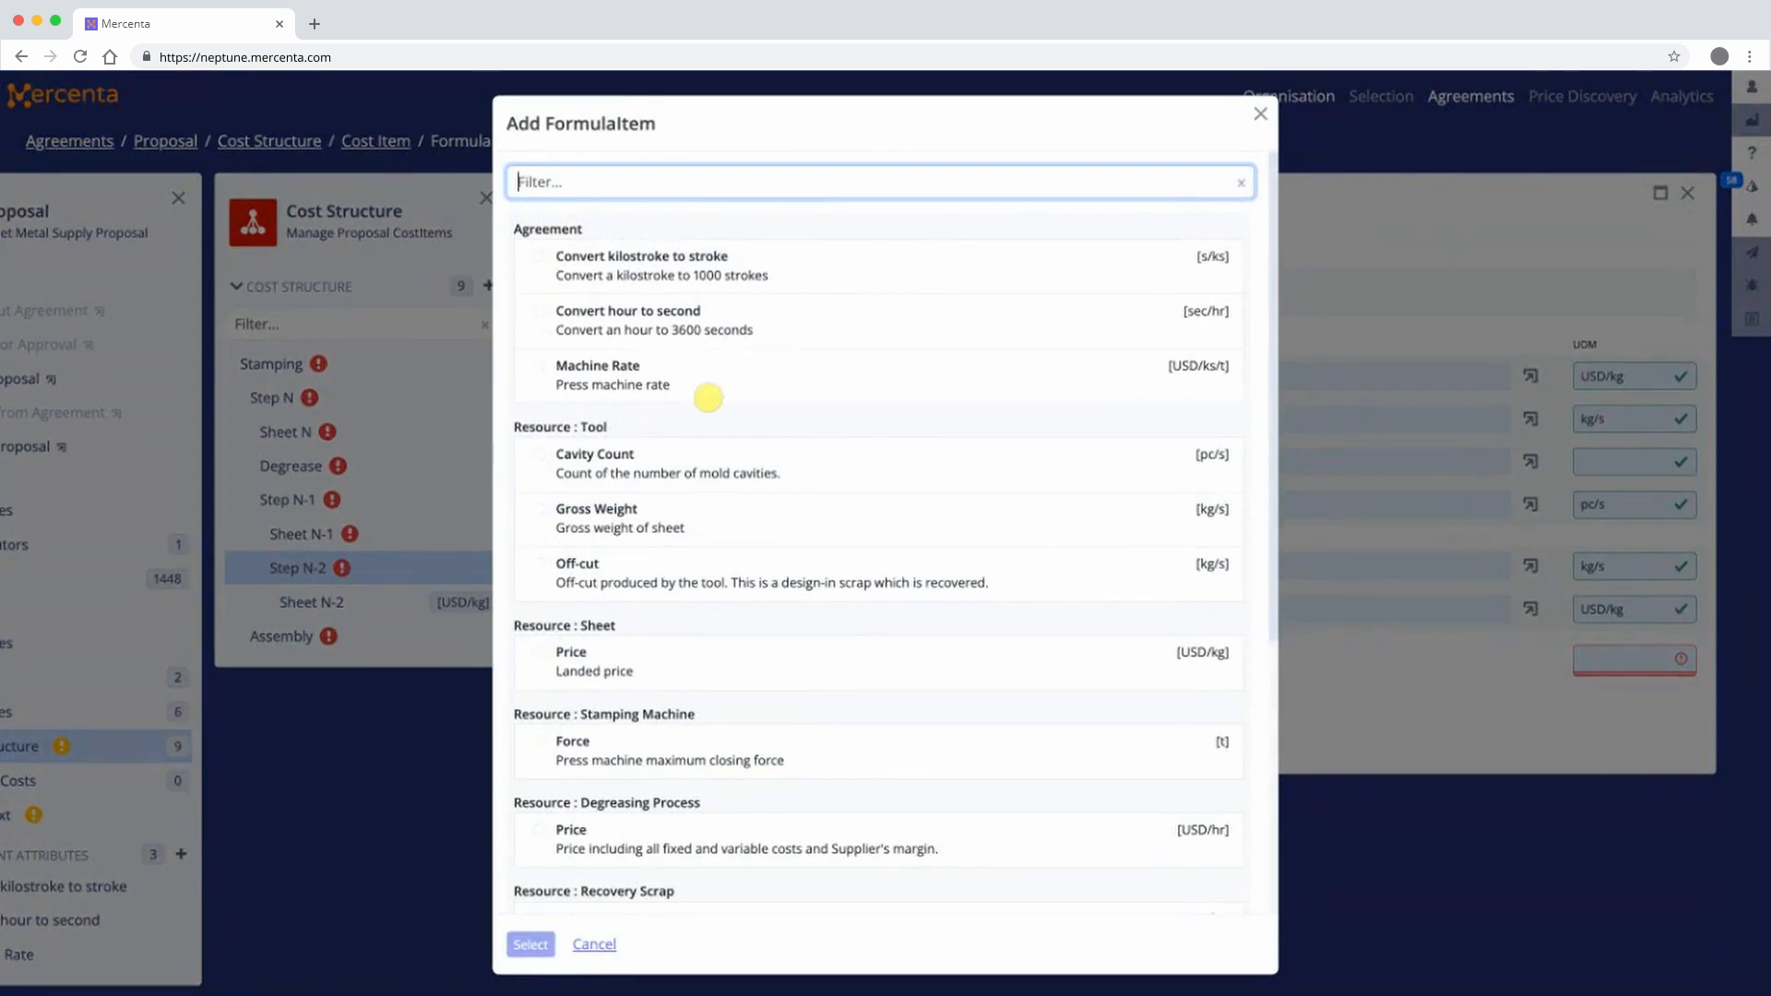
pyautogui.click(683, 458)
pyautogui.click(532, 944)
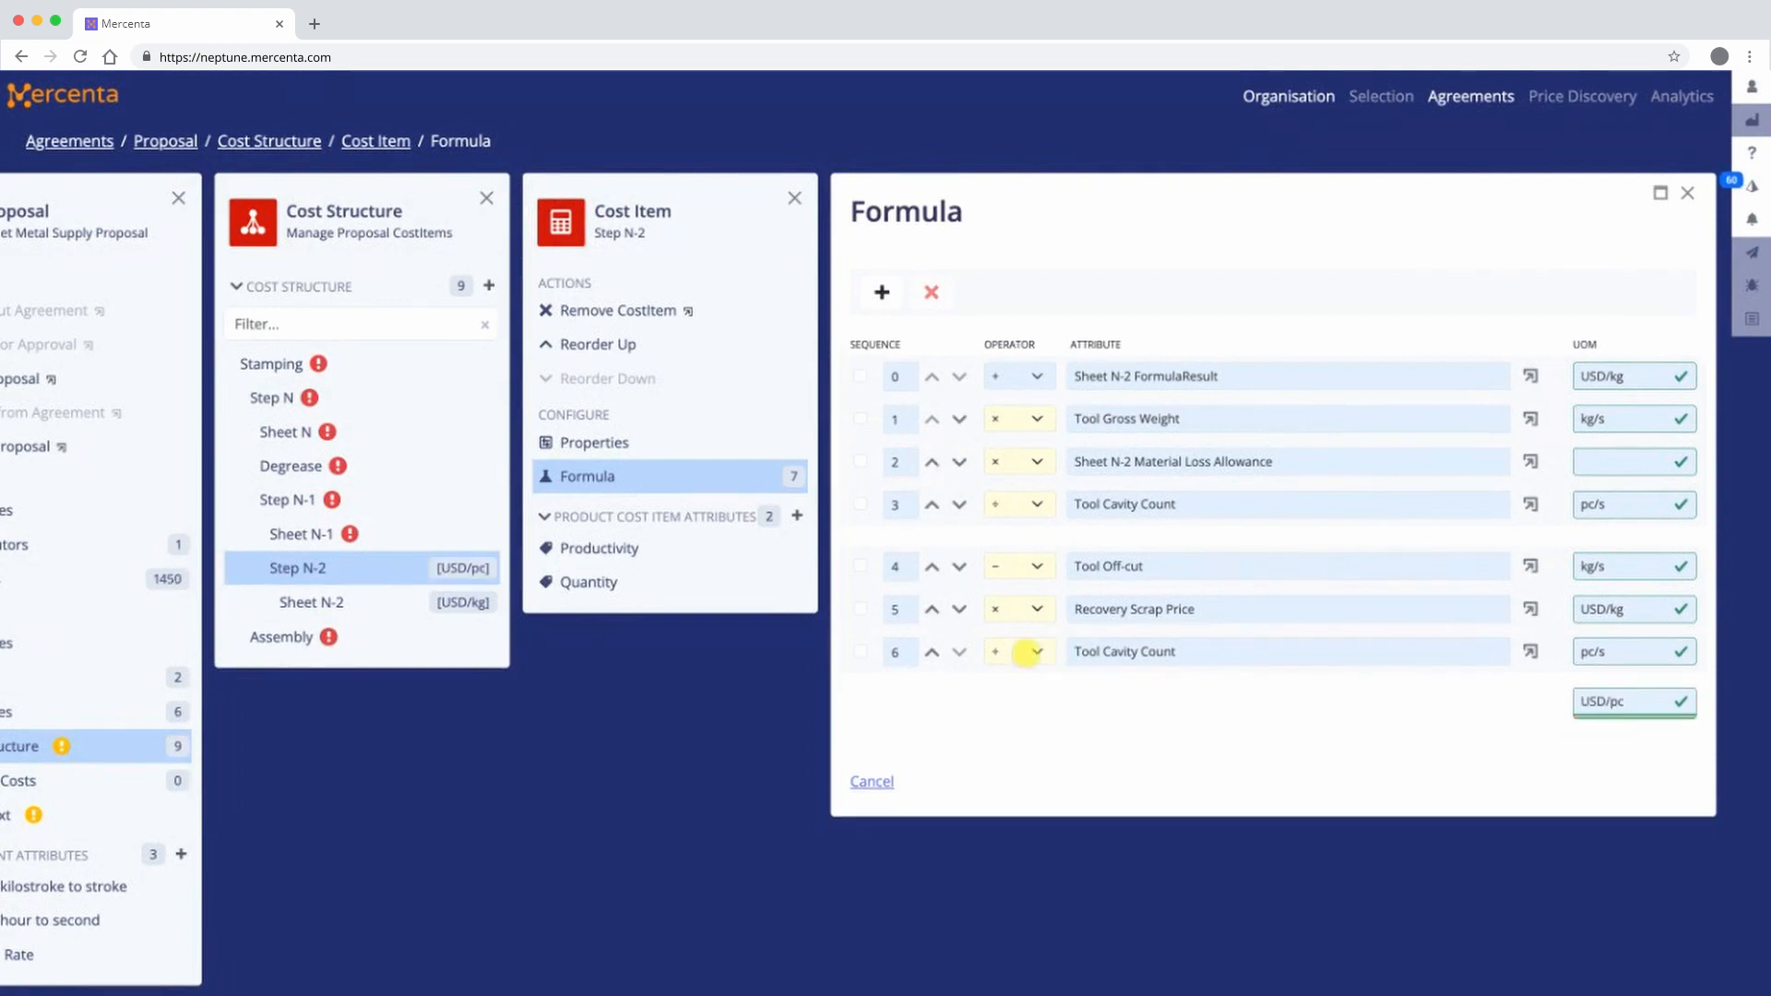
# - Add the agreement's Machine Rate to the Step N-2 formula
pyautogui.click(873, 295)
pyautogui.click(593, 366)
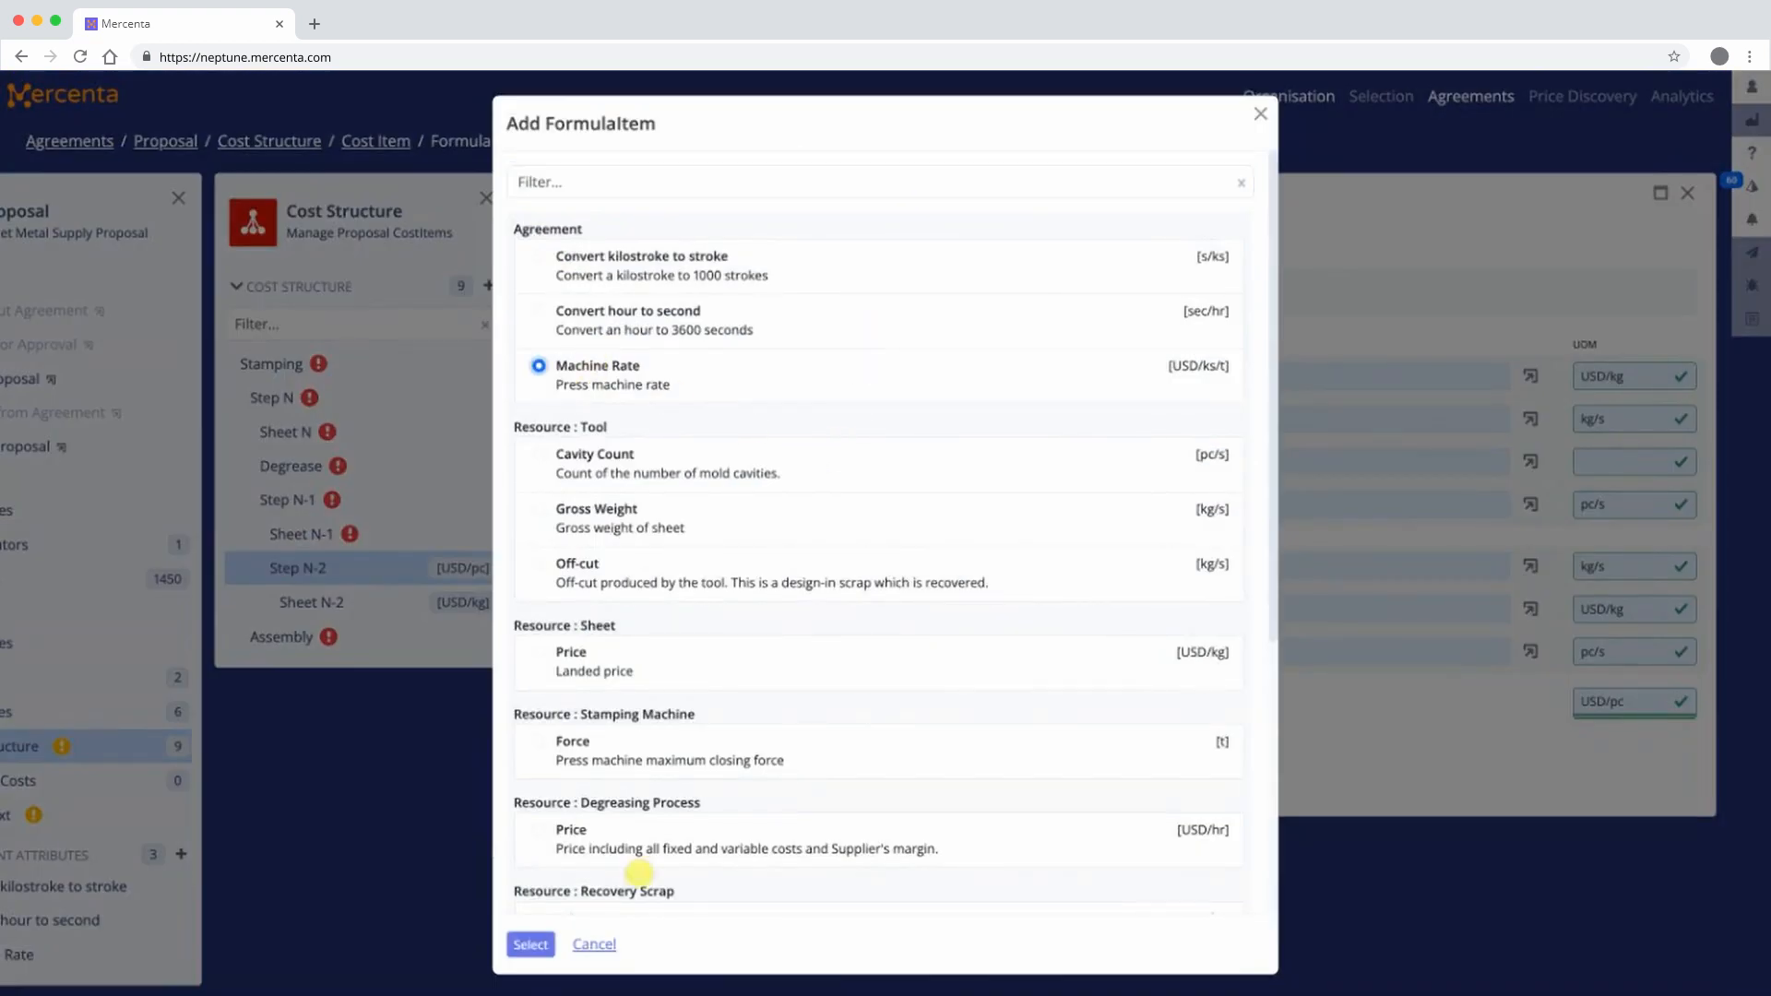
pyautogui.click(536, 945)
# - Multiply the Machine Rate term in the Step N-2 formula by Stamping Machine Force and divide it by Convert kilostroke to stroke
pyautogui.click(886, 293)
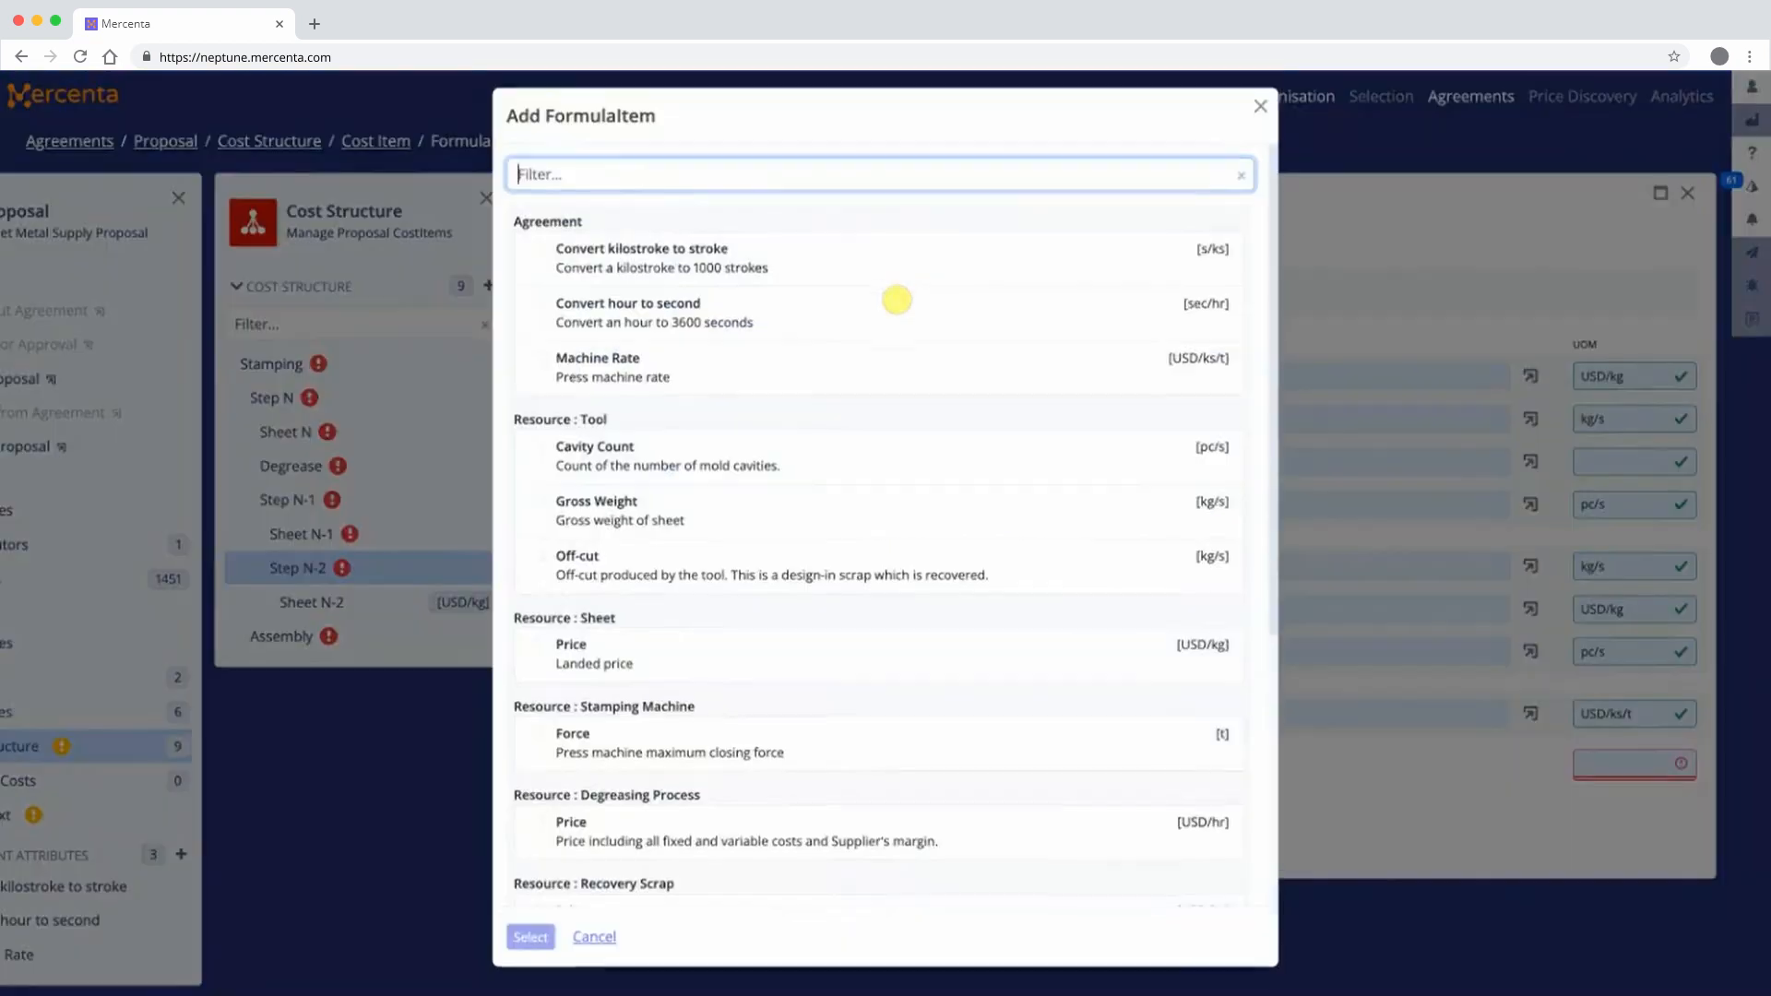
pyautogui.scroll(-3, 739, 538)
pyautogui.click(540, 533)
pyautogui.click(548, 940)
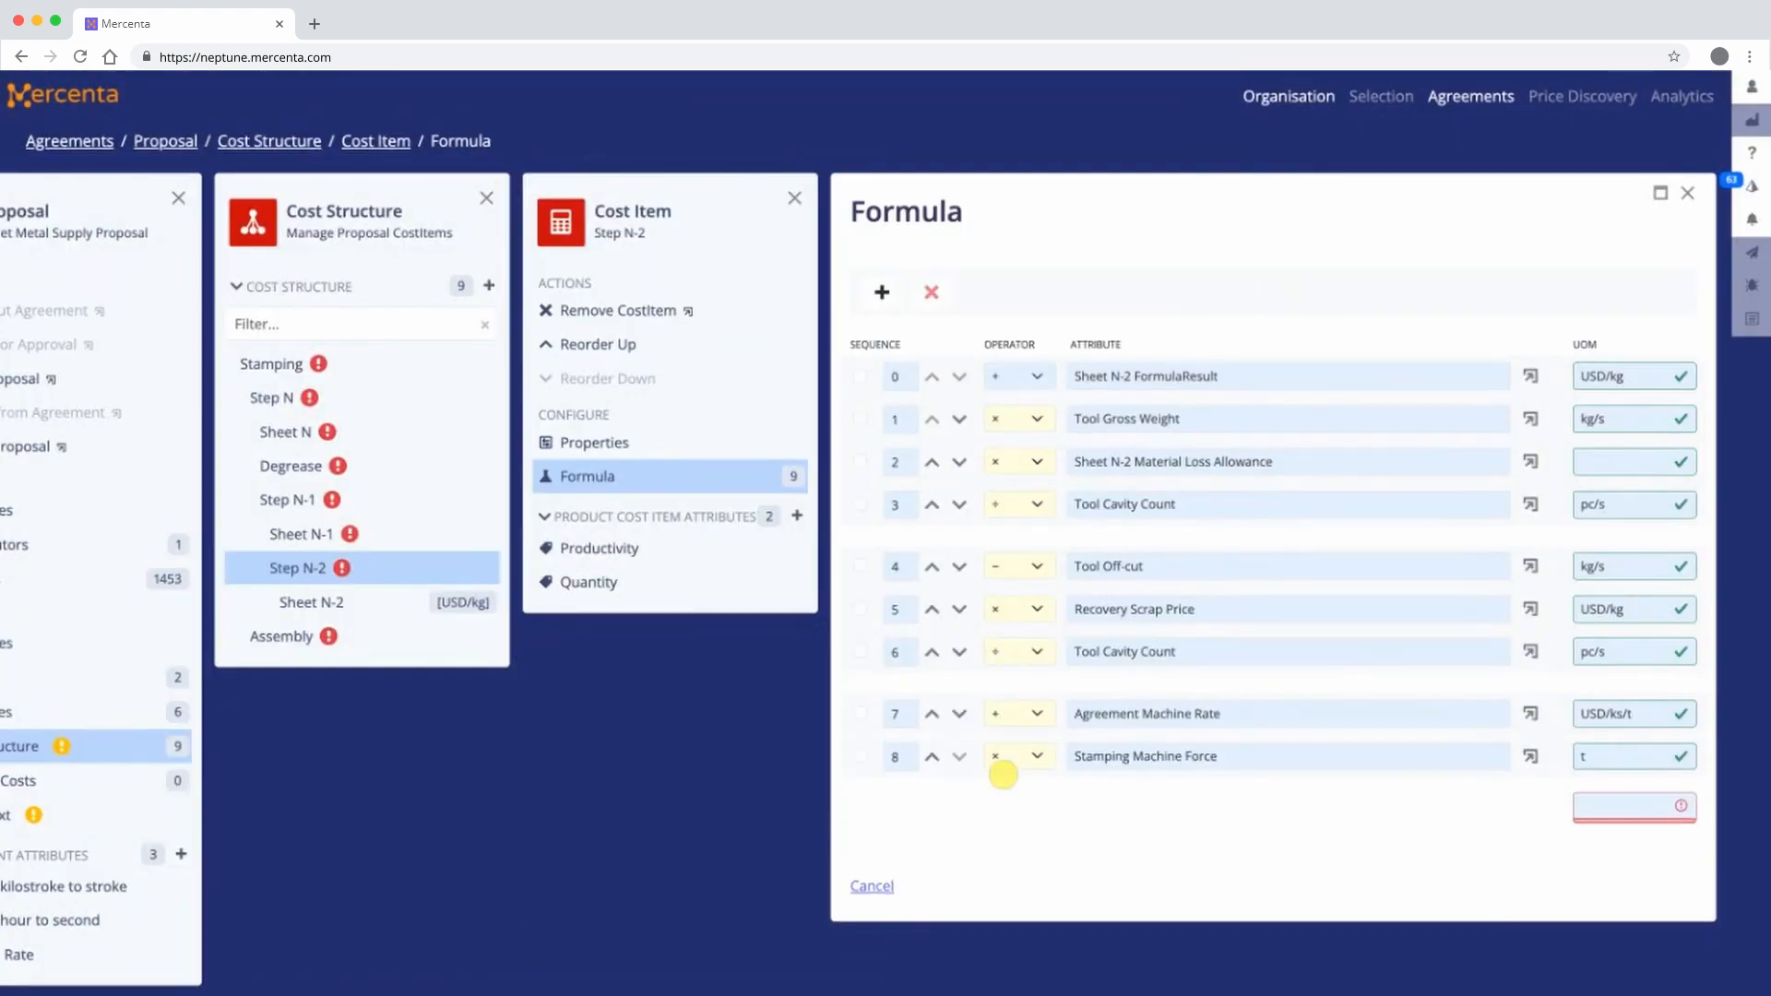
pyautogui.click(882, 291)
pyautogui.click(693, 262)
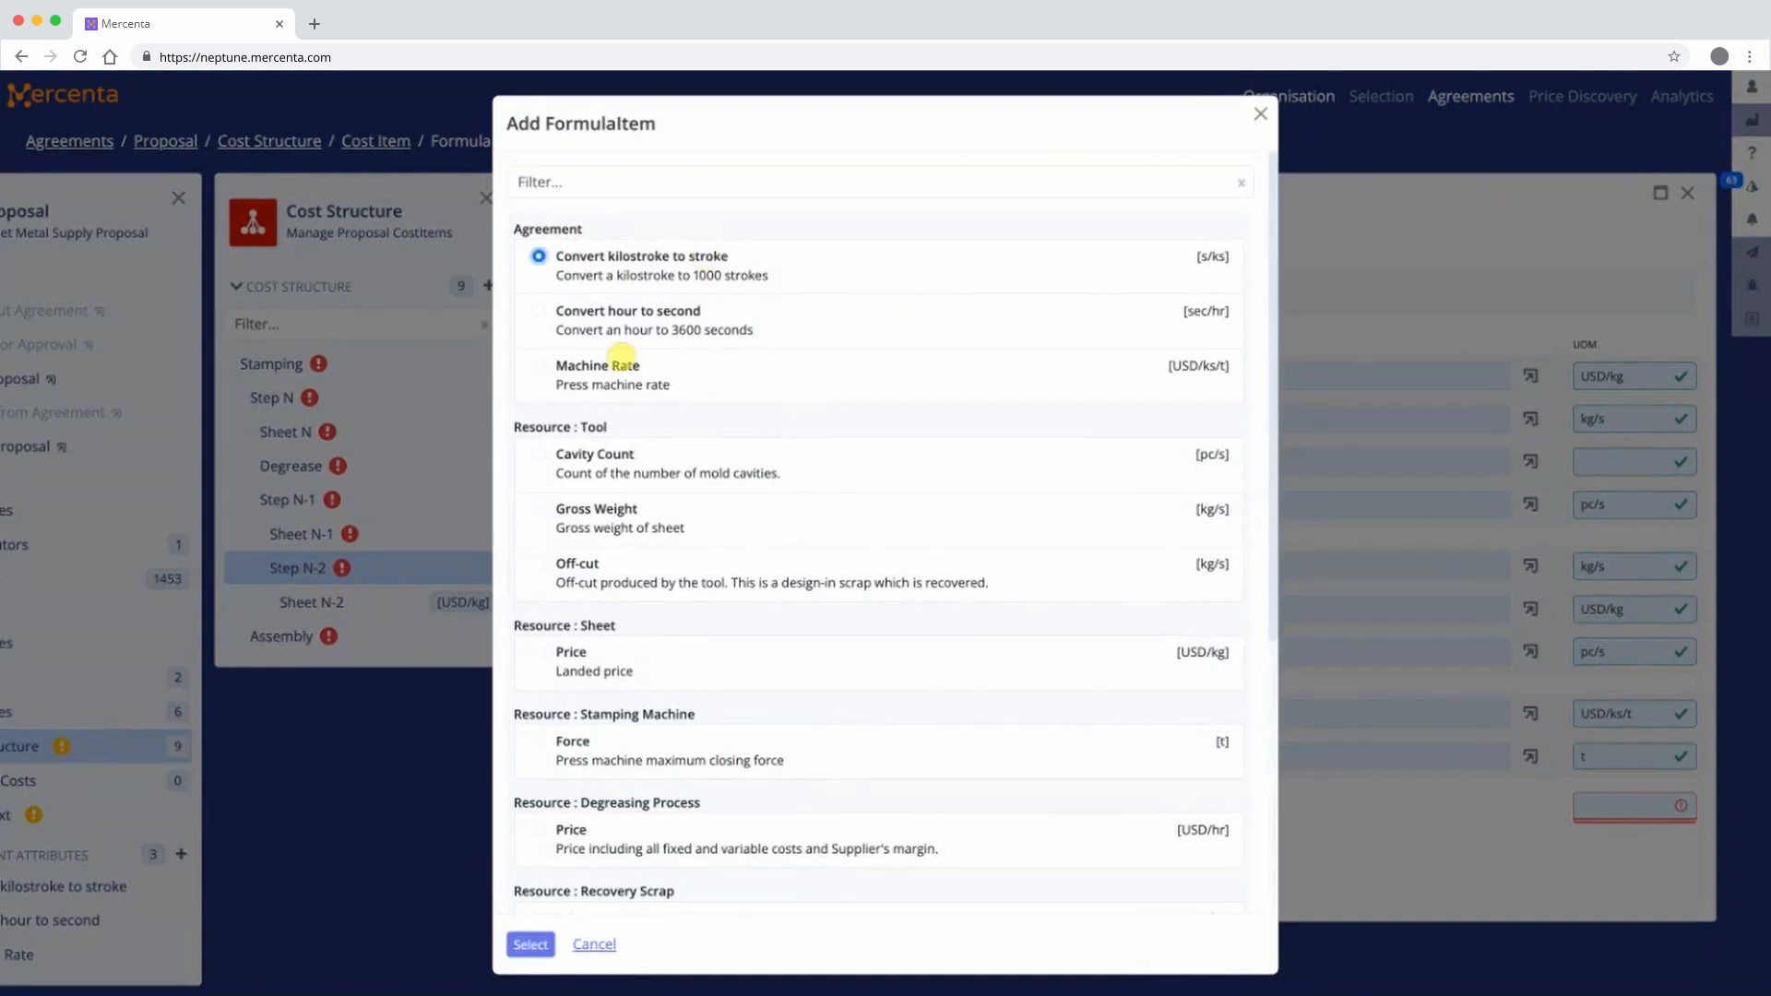
pyautogui.click(522, 944)
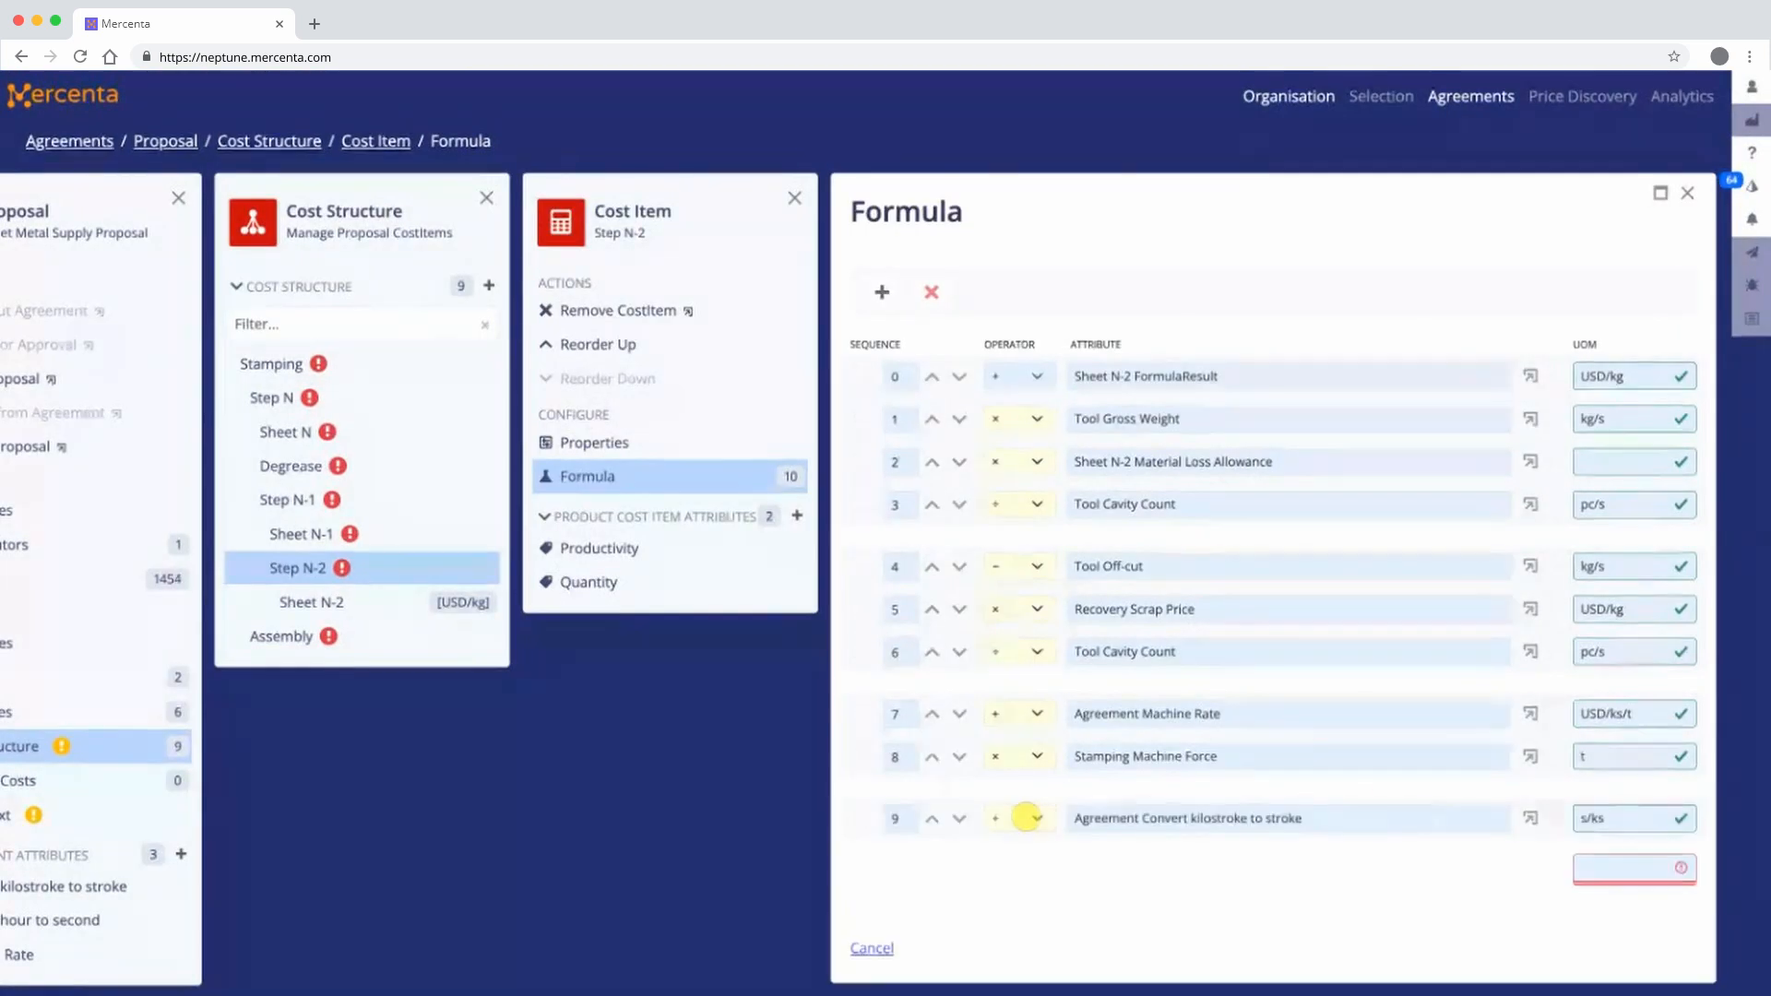
# - Multiply the Machine Rate term by Step N-2 Productivity, divide it by the Tool's Cavity Count, and close the formula
pyautogui.click(882, 292)
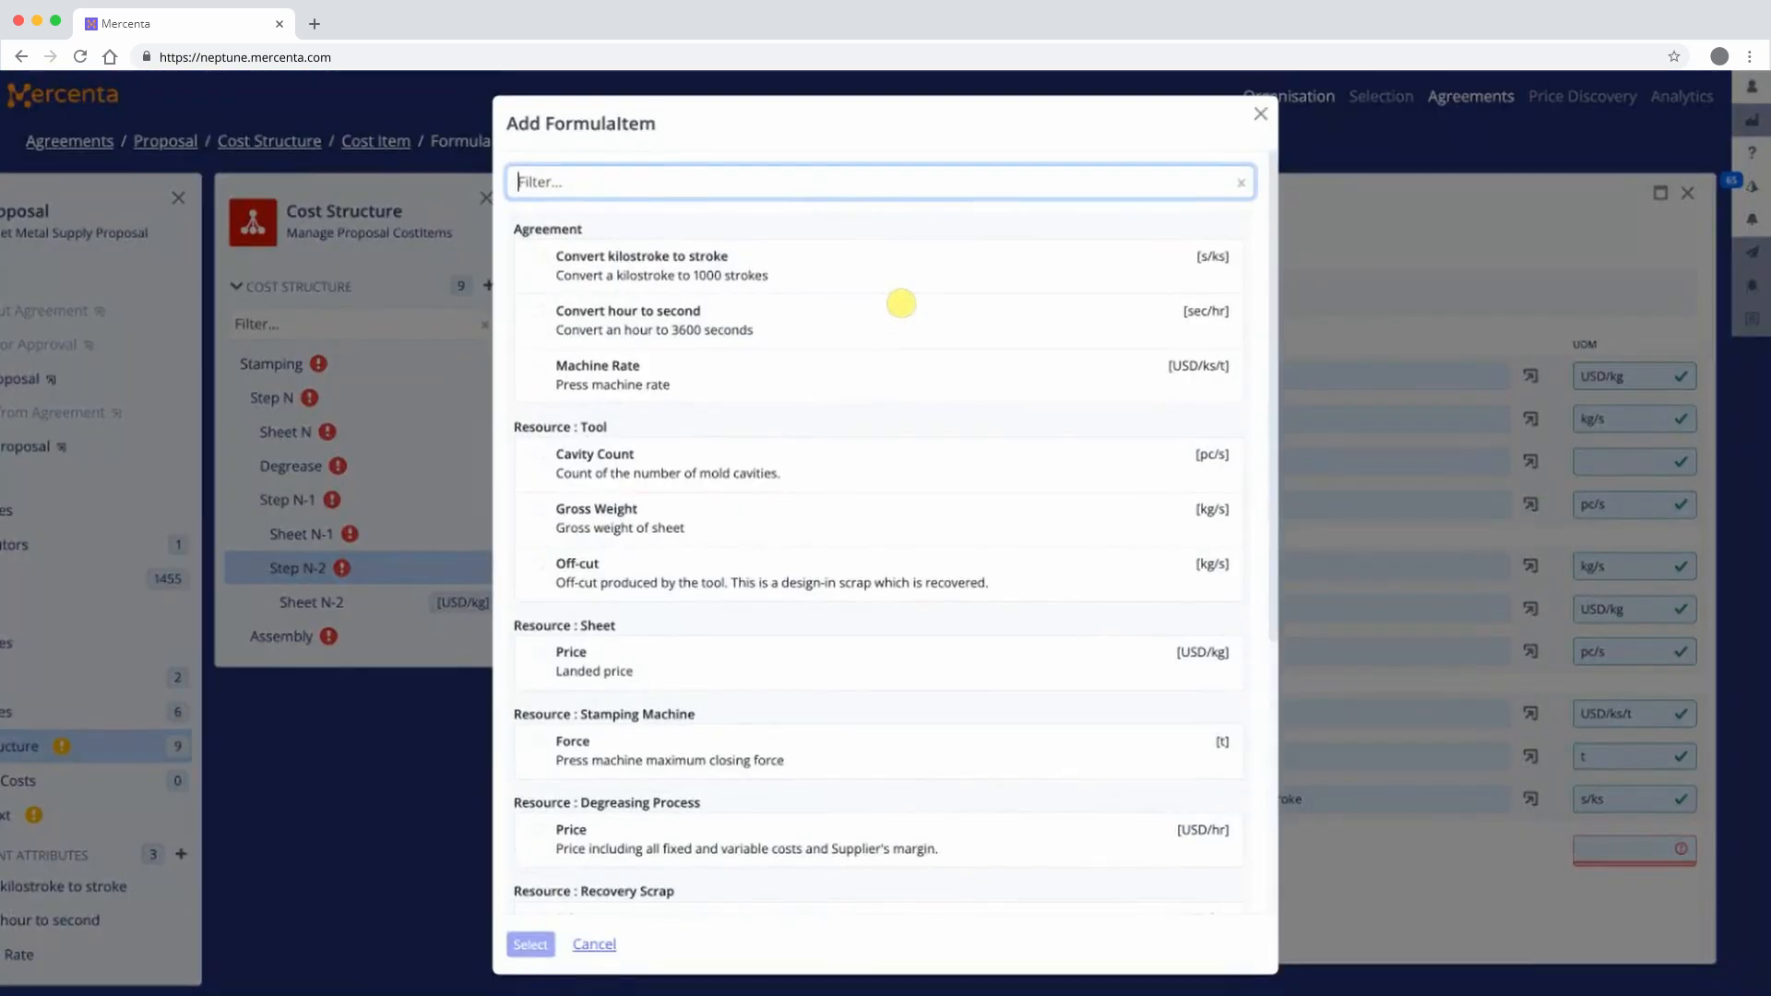
pyautogui.scroll(-5, 784, 413)
pyautogui.click(658, 809)
pyautogui.click(531, 944)
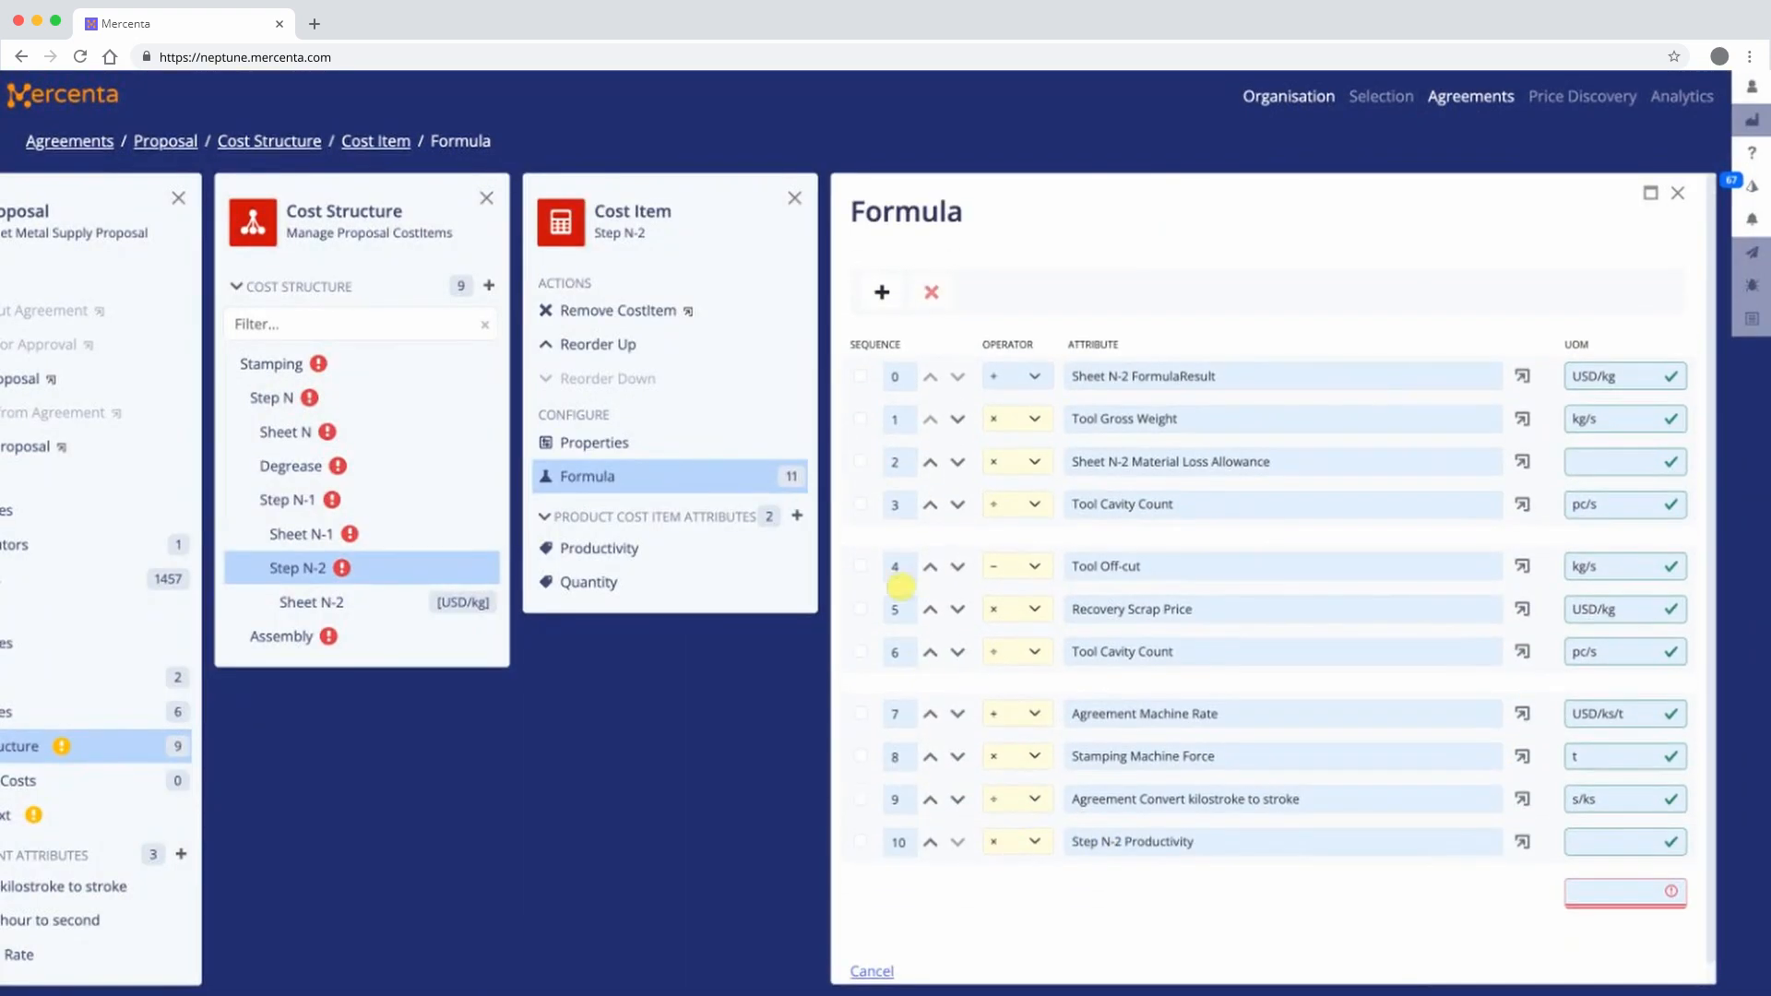
pyautogui.click(884, 291)
pyautogui.click(684, 463)
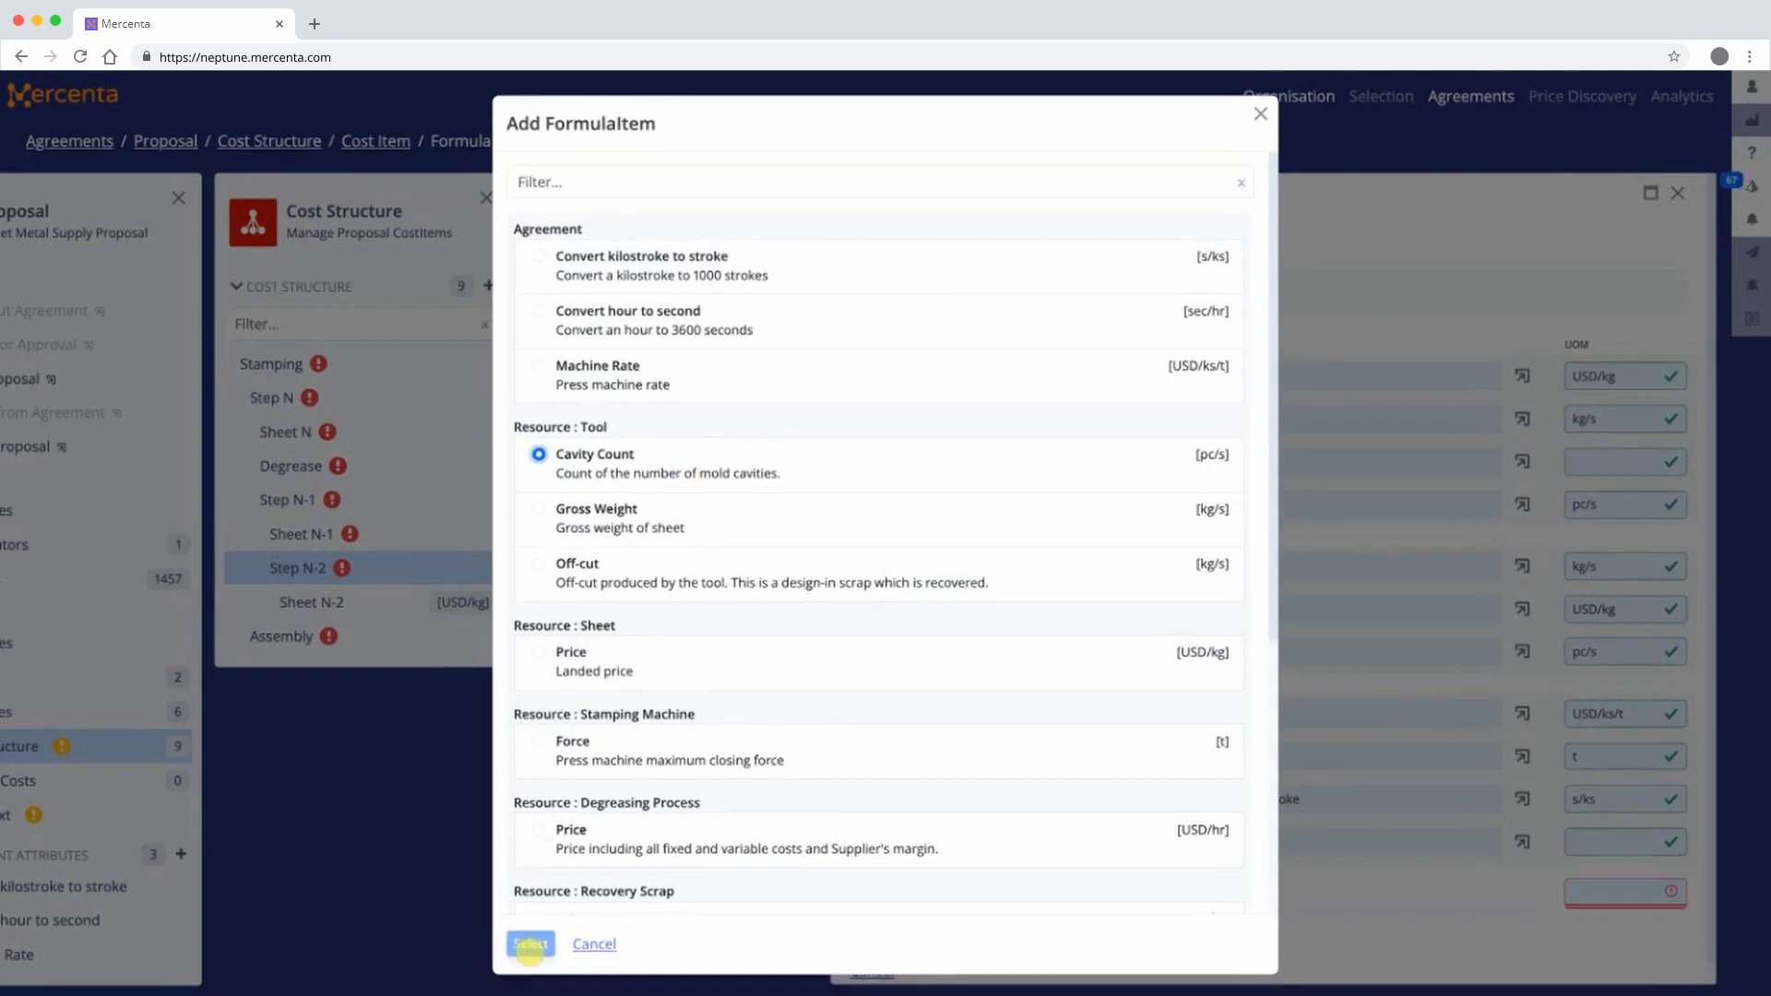
pyautogui.click(530, 944)
pyautogui.scroll(-2, 1217, 557)
pyautogui.click(1008, 829)
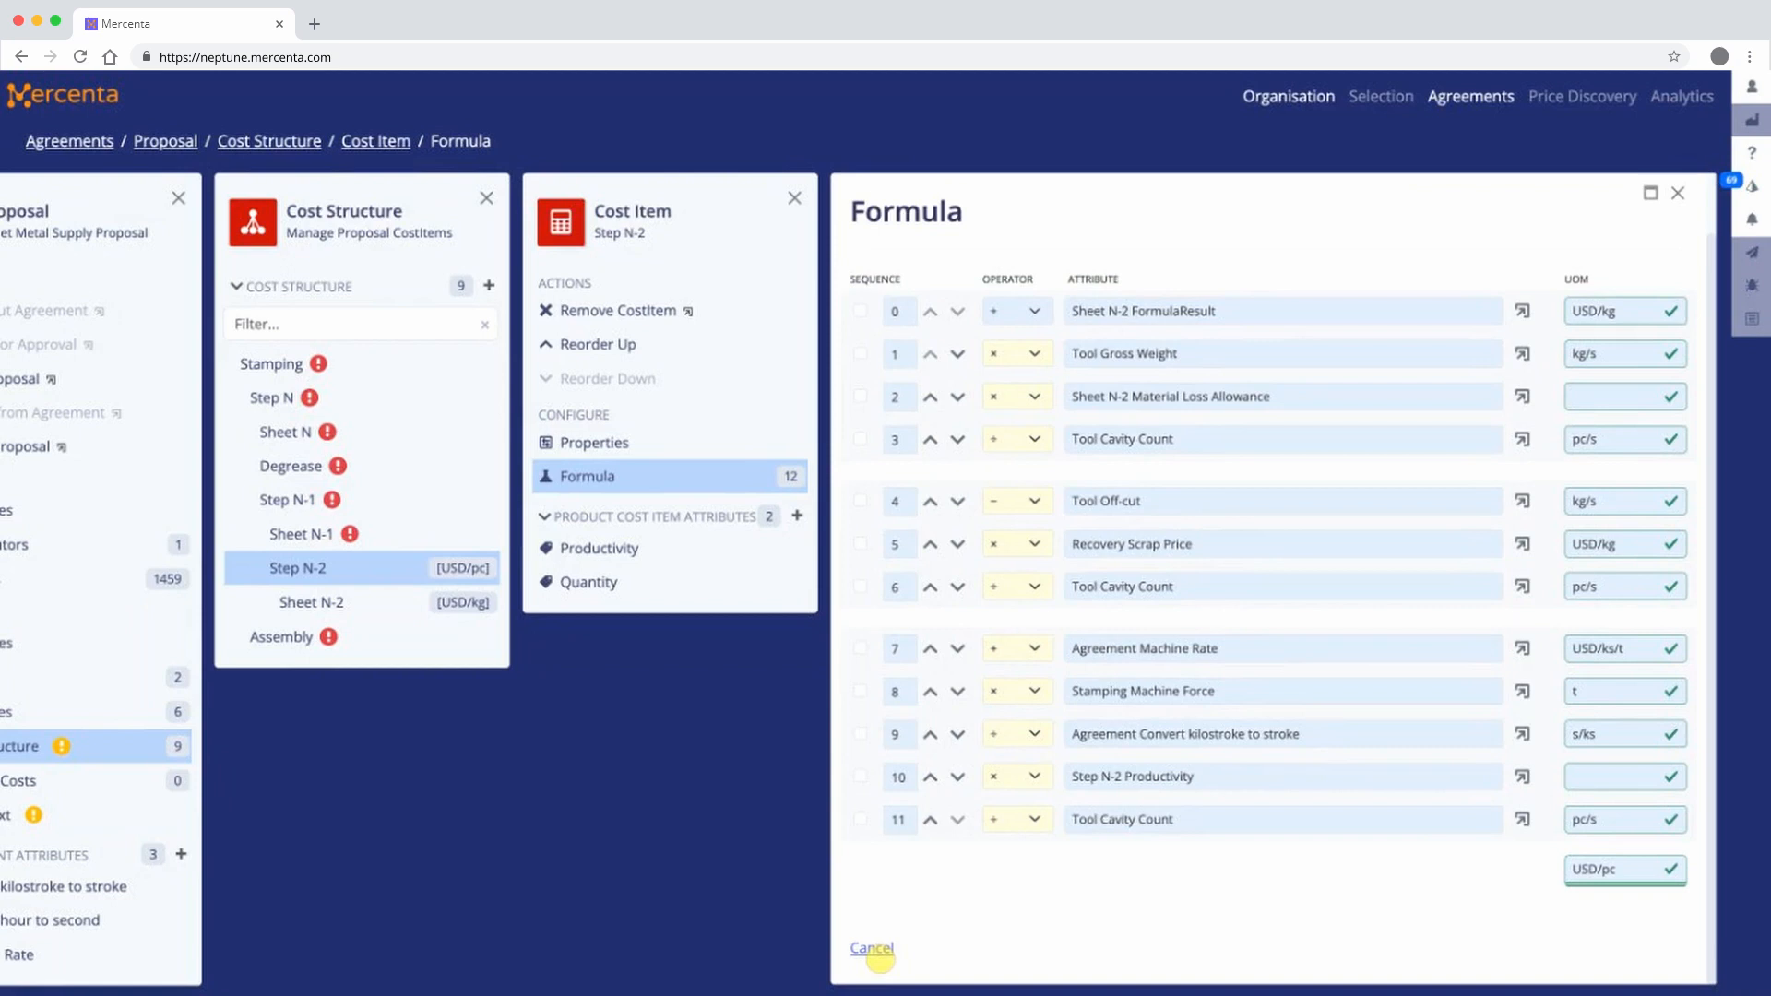
pyautogui.click(877, 953)
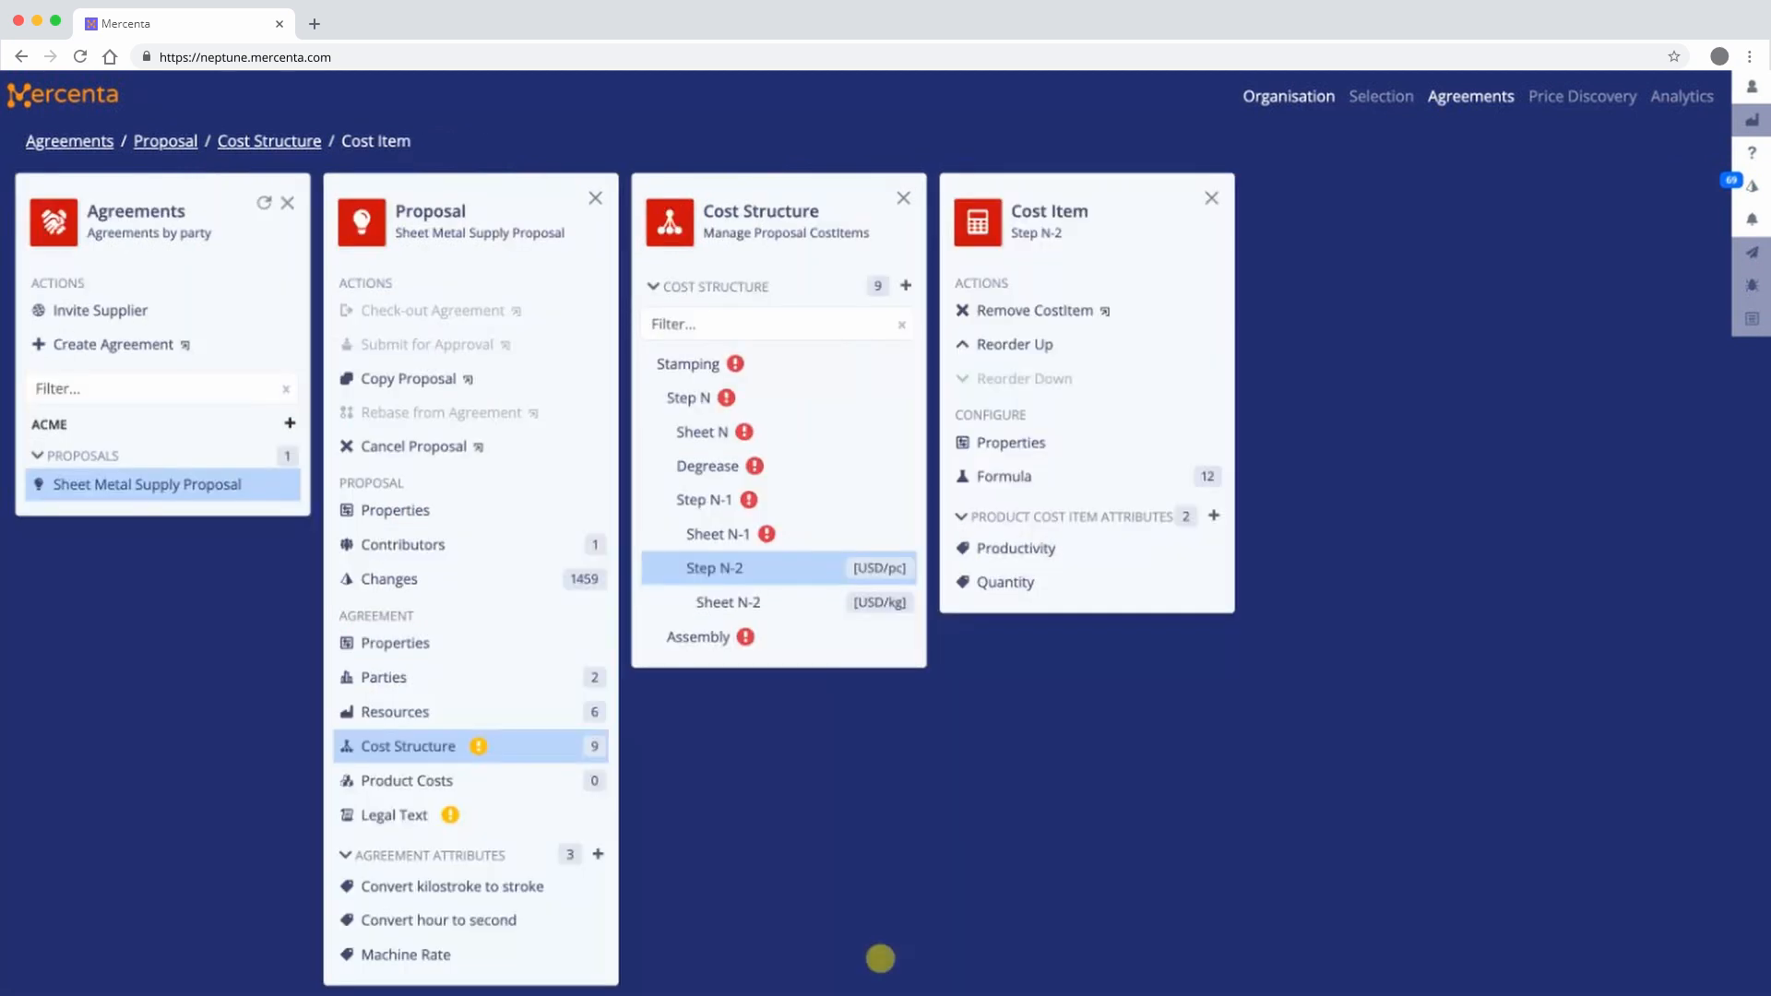
# - Define a dimensionless Number attribute named Material Loss Allowance for the cost item Sheet N-1
pyautogui.click(669, 533)
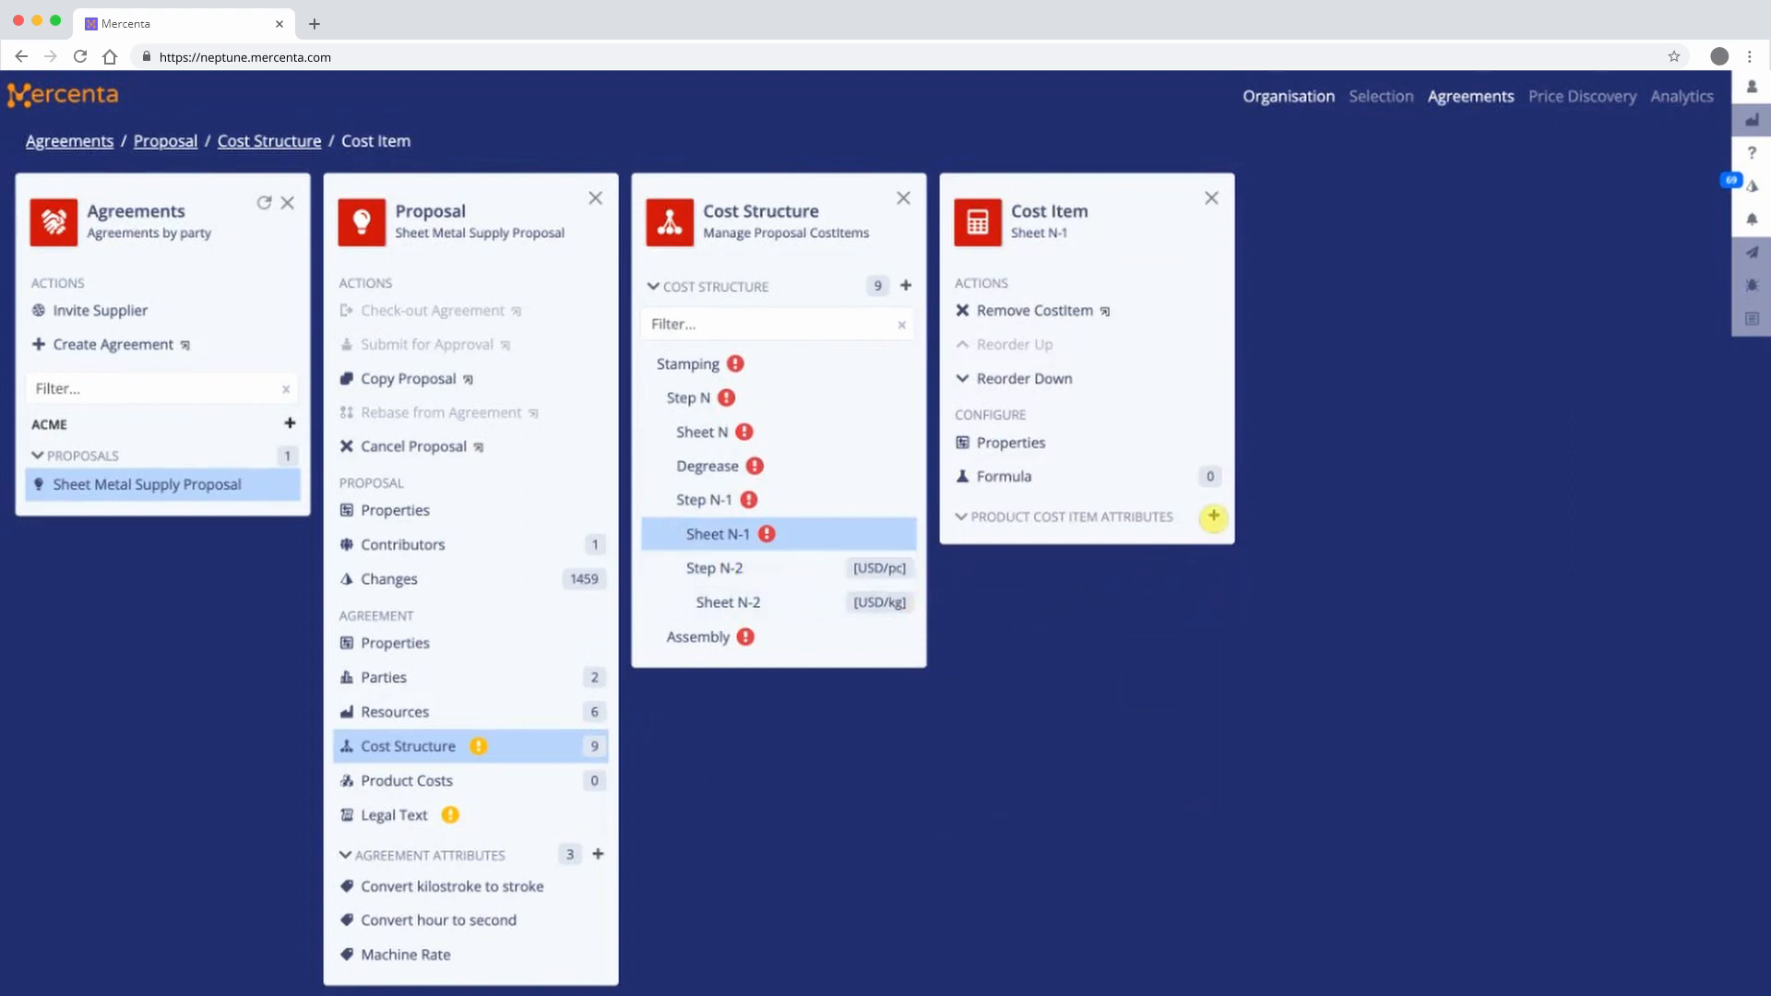
pyautogui.click(1213, 516)
pyautogui.click(633, 206)
pyautogui.write('Material Loss Allowance')
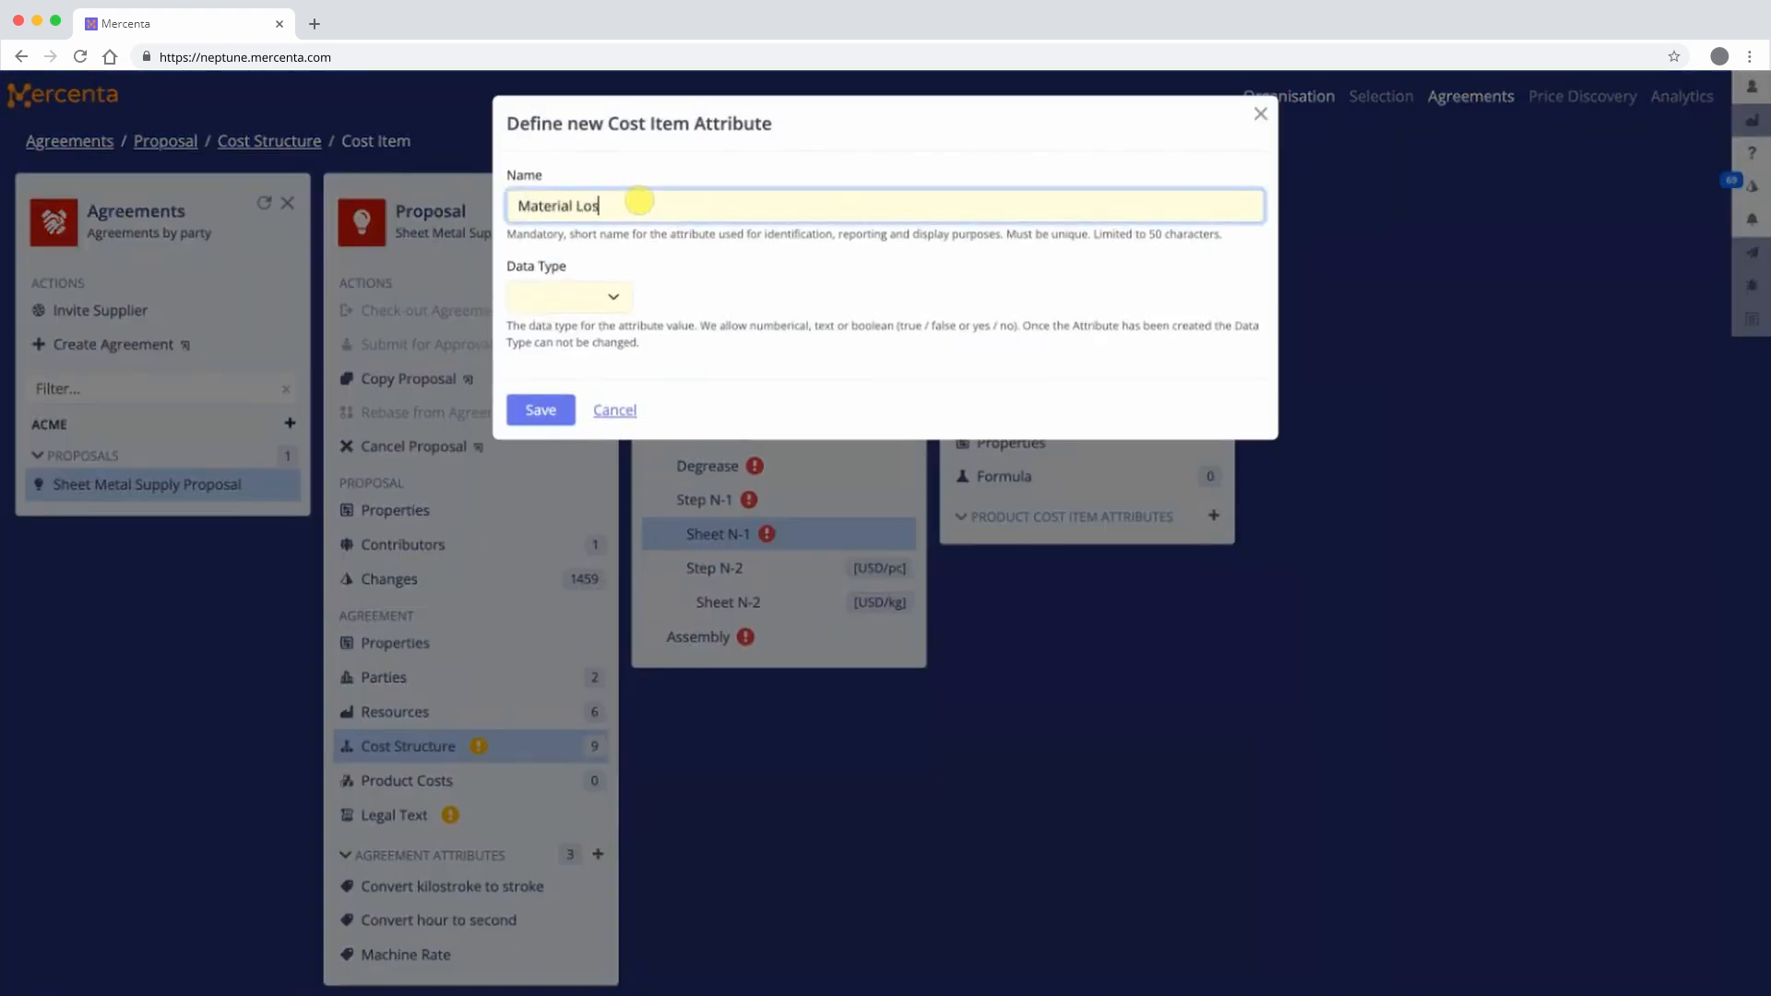
pyautogui.click(568, 303)
pyautogui.click(537, 514)
# - Describe Sheet N-1's attribute as "Material Loss Allowance" and add help text explaining the dimensionless factor greater than 1 (1.00 = no loss, 1.02 = 2% loss)
pyautogui.click(1089, 403)
pyautogui.write('Material Loss Allowance')
pyautogui.press('Tab')
pyautogui.write('Dimensionless loss allowance expressed as a fact')
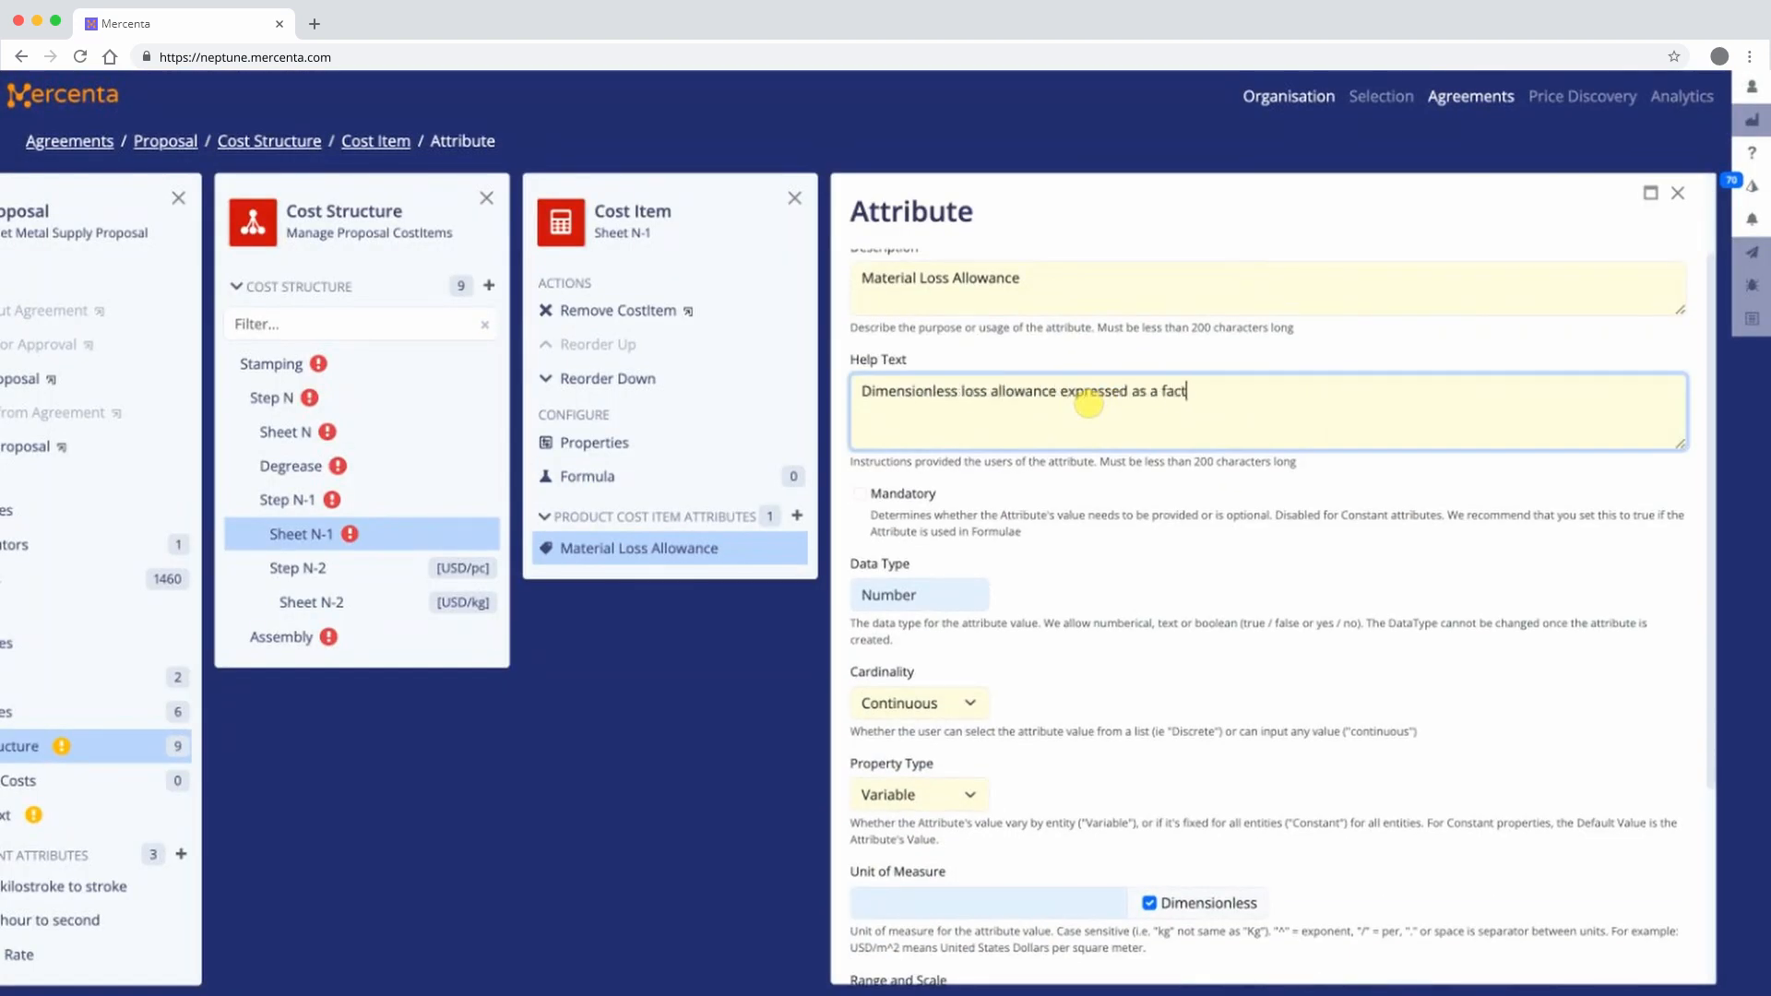
pyautogui.write("or greater than 1 (1.00 = no loss, 1.02 = 2% loss). Measured by supplier's industrial")
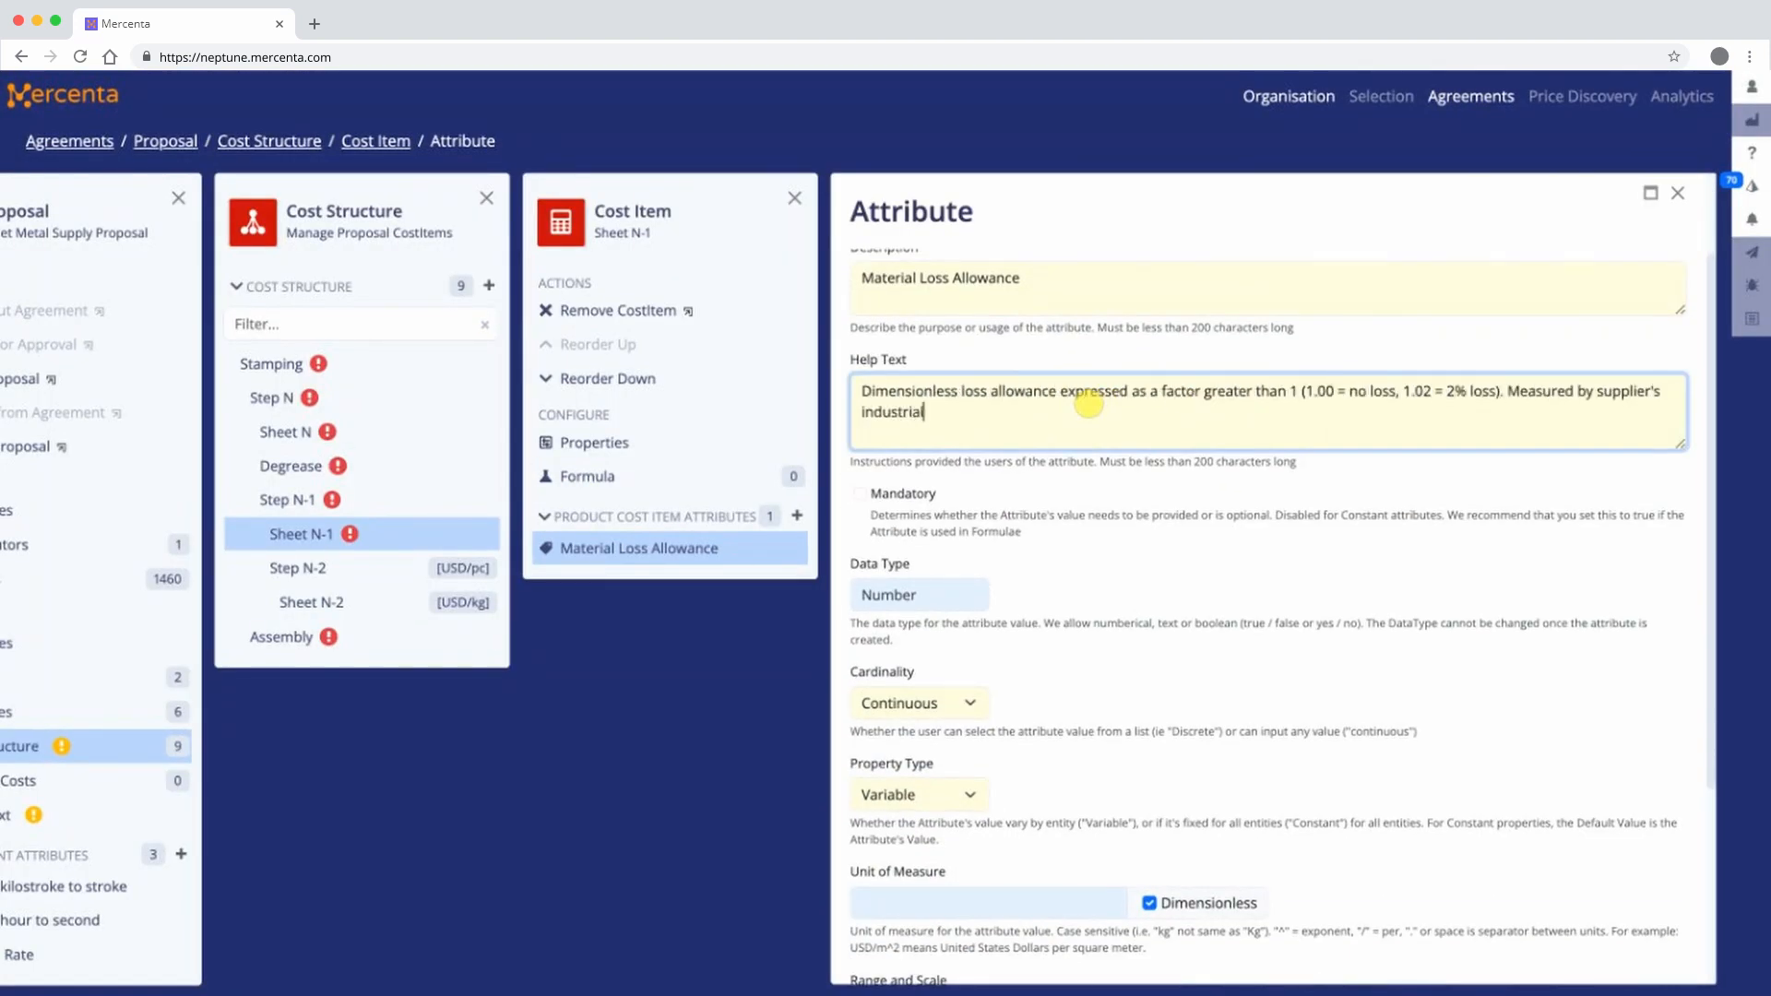
pyautogui.write(' engineering team using statistically valid sample size.')
# - Set Sheet N-1's Material Loss Allowance to range 1.00 to 2.00, scale 2 and default 1.02, and save it
pyautogui.scroll(-3, 1088, 411)
pyautogui.click(934, 728)
pyautogui.write('1.00')
pyautogui.click(1052, 746)
pyautogui.write('2.00')
pyautogui.press('Tab')
pyautogui.write('2')
pyautogui.press('Tab')
pyautogui.write('1.02')
pyautogui.click(904, 953)
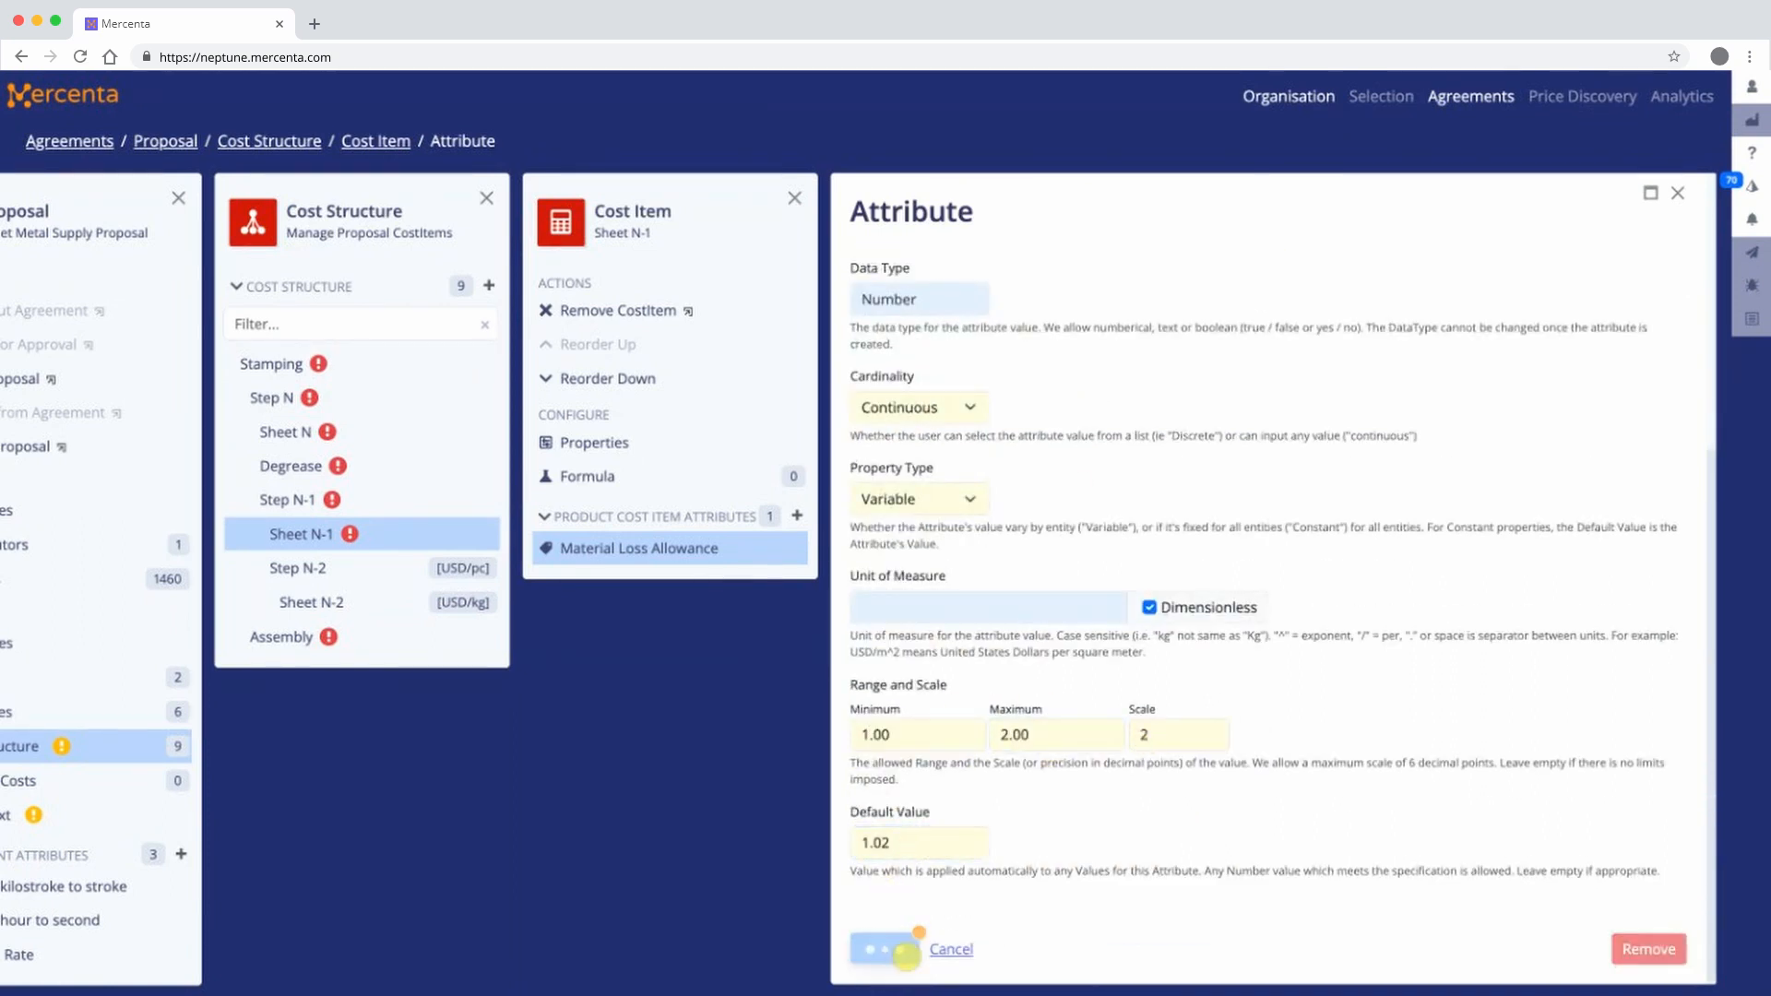
pyautogui.click(1678, 193)
# - Add the Sheet resource's Price as the only item of the Sheet N-1 formula
pyautogui.click(984, 476)
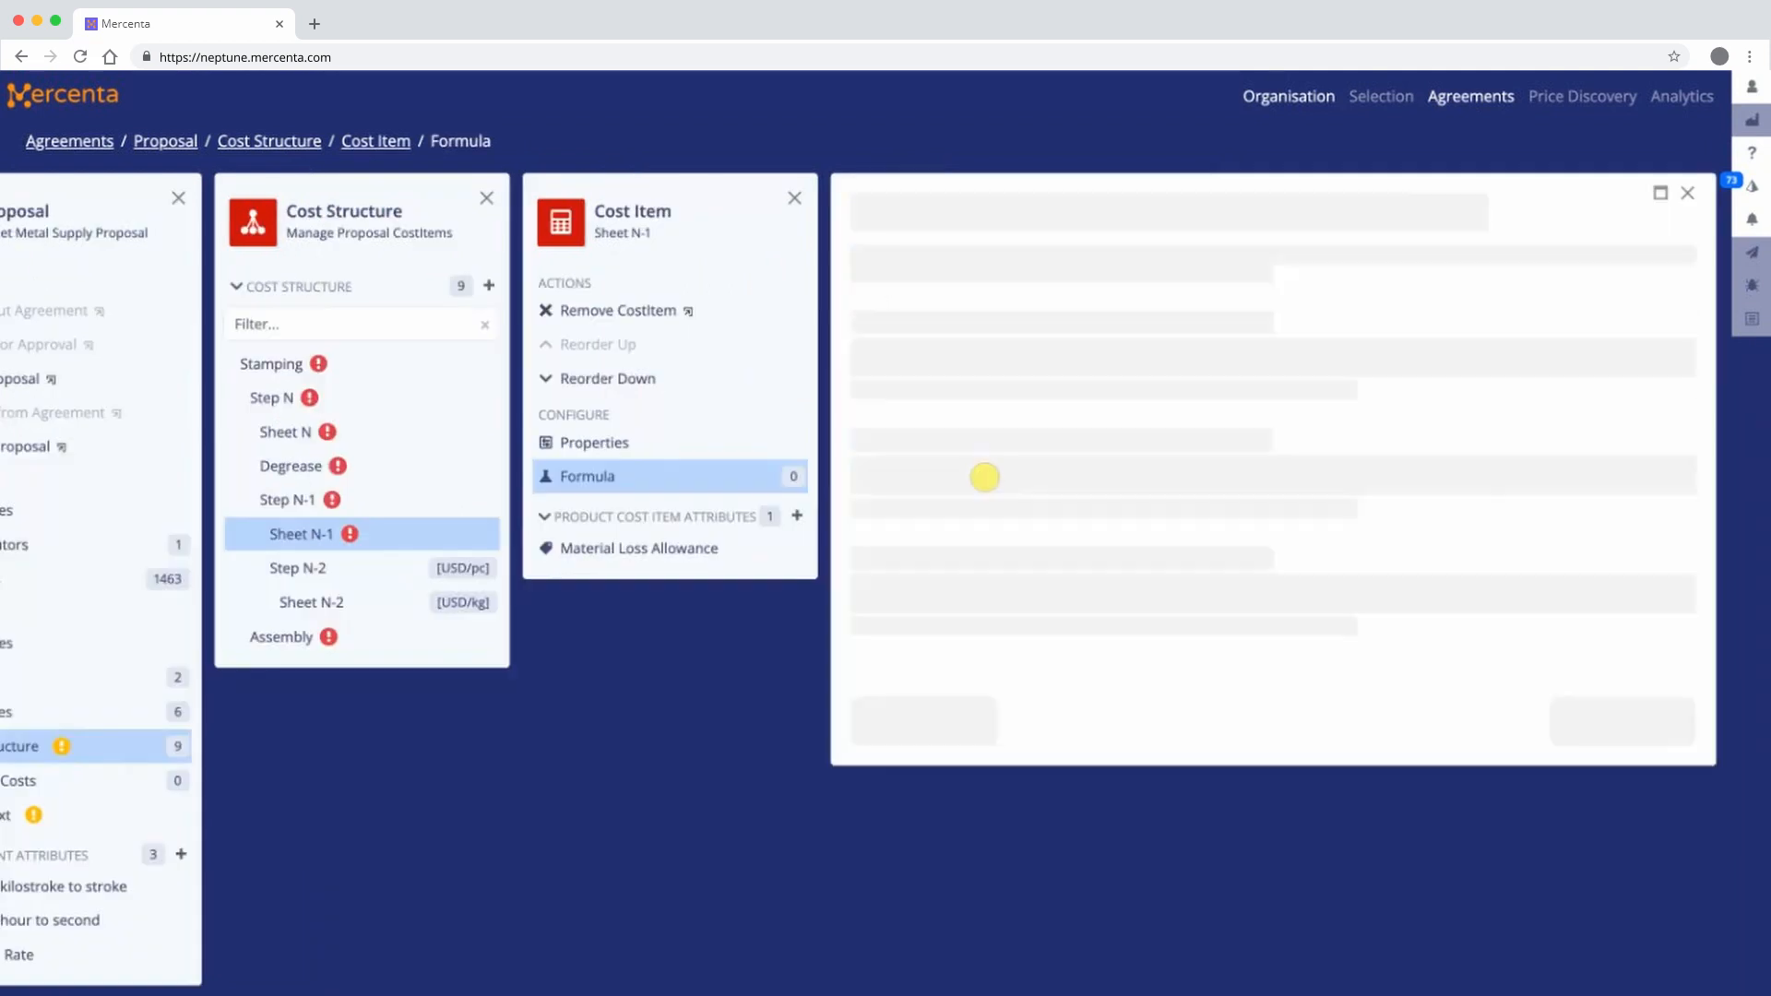
pyautogui.click(882, 292)
pyautogui.scroll(-1, 739, 415)
pyautogui.click(617, 543)
pyautogui.click(531, 944)
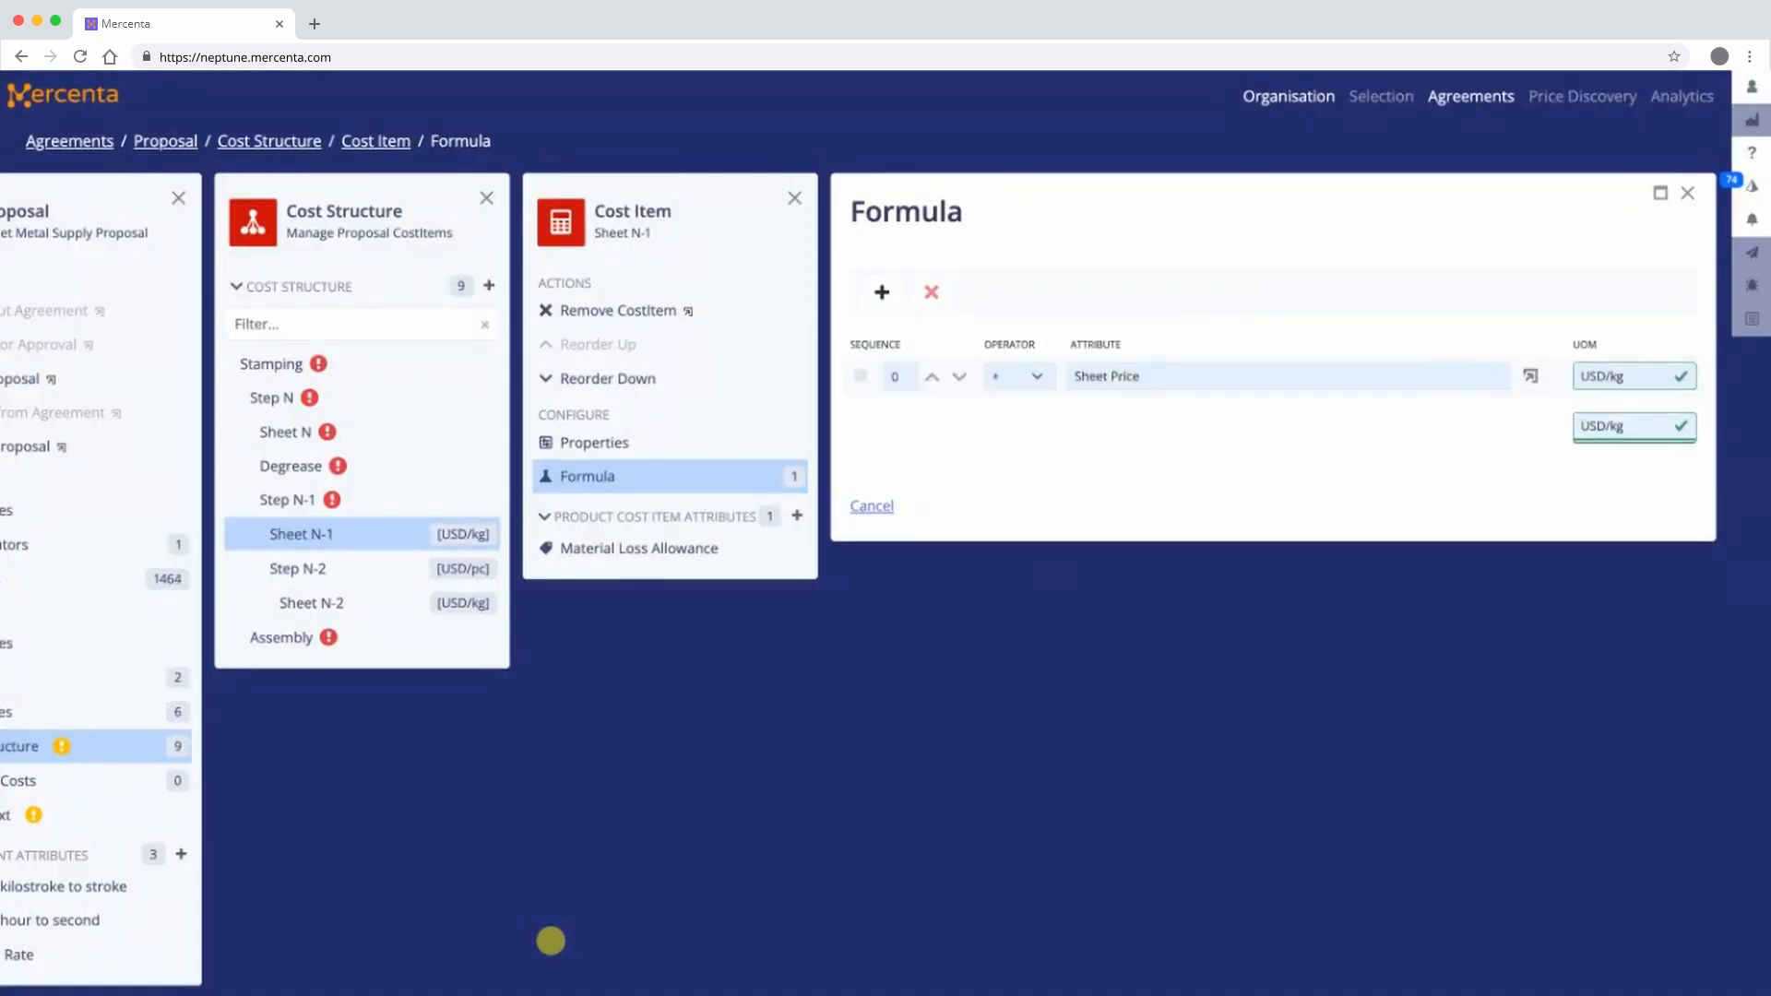
pyautogui.click(1693, 195)
# - Define a dimensionless Number attribute named Productivity for the cost item Step N-1
pyautogui.click(710, 501)
pyautogui.click(1216, 522)
pyautogui.click(682, 196)
pyautogui.write('Productivity')
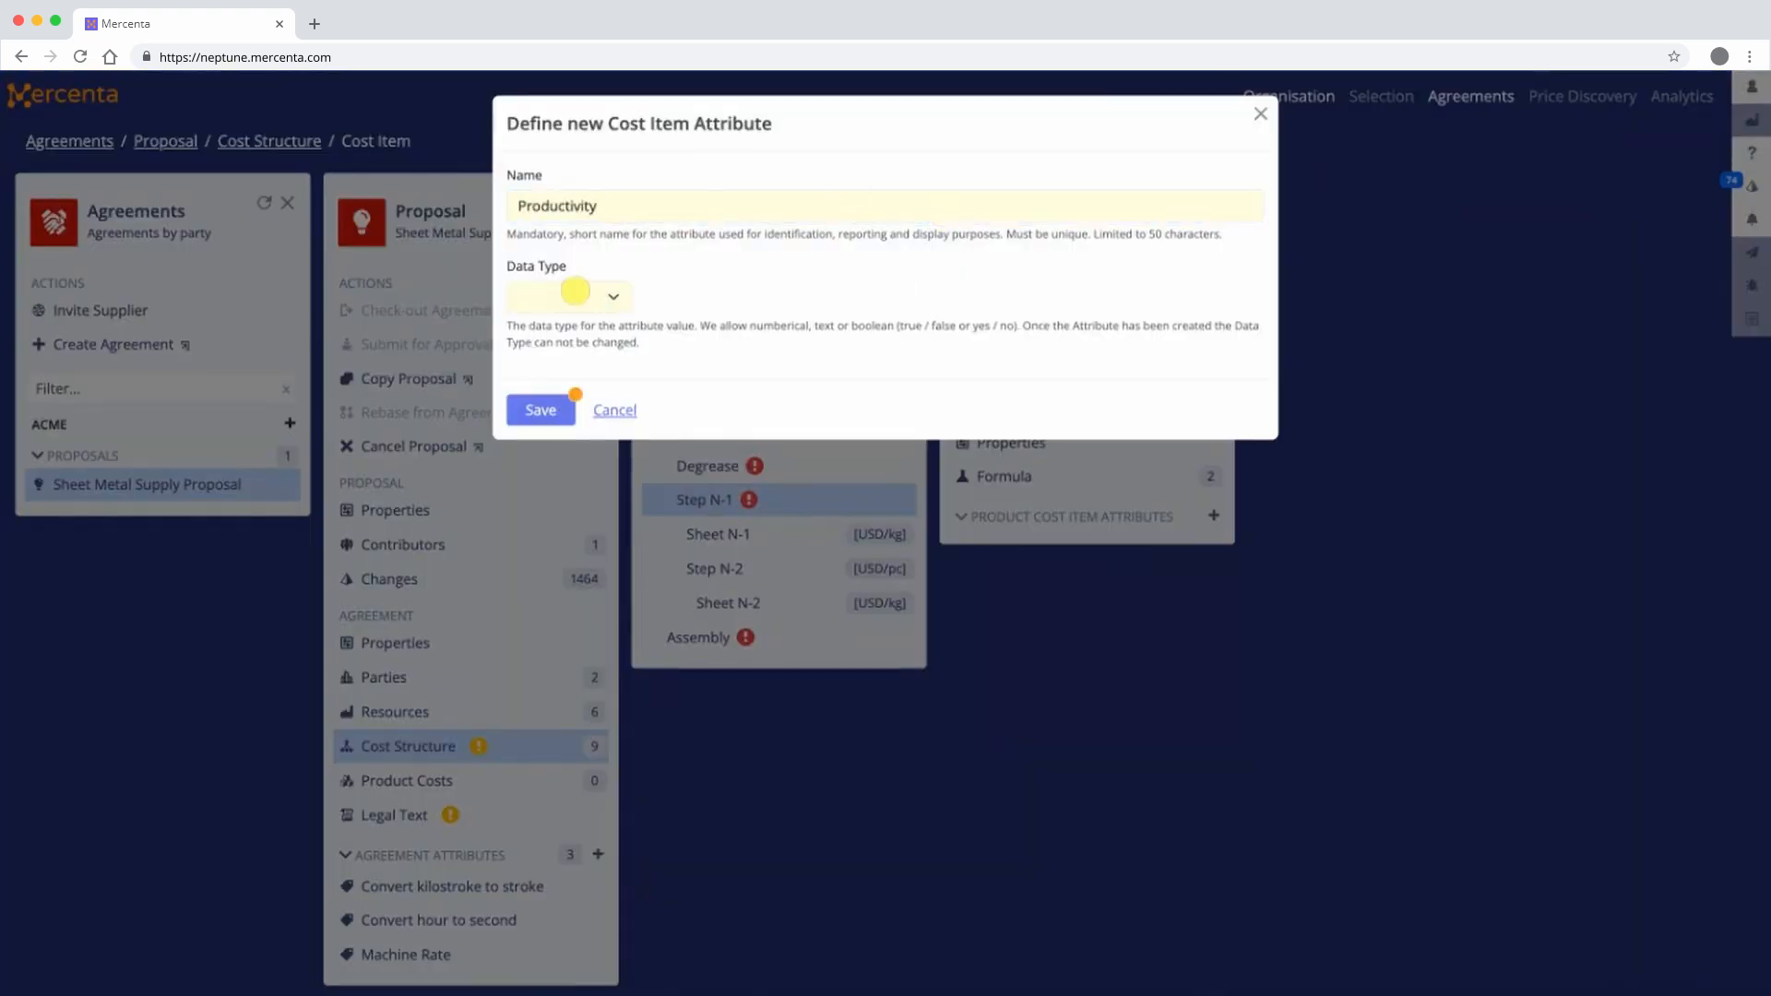
pyautogui.click(556, 300)
pyautogui.click(555, 300)
pyautogui.click(547, 525)
# - Describe Step N-1's Productivity as "Productivity loss factor" and add help text explaining the factor greater than 1 (1.00 = no loss, 1.02 = 2% loss)
pyautogui.click(1464, 407)
pyautogui.write('Productivity loss factor')
pyautogui.scroll(-2, 1463, 407)
pyautogui.click(1463, 407)
pyautogui.write('Dimensionless loss allowa')
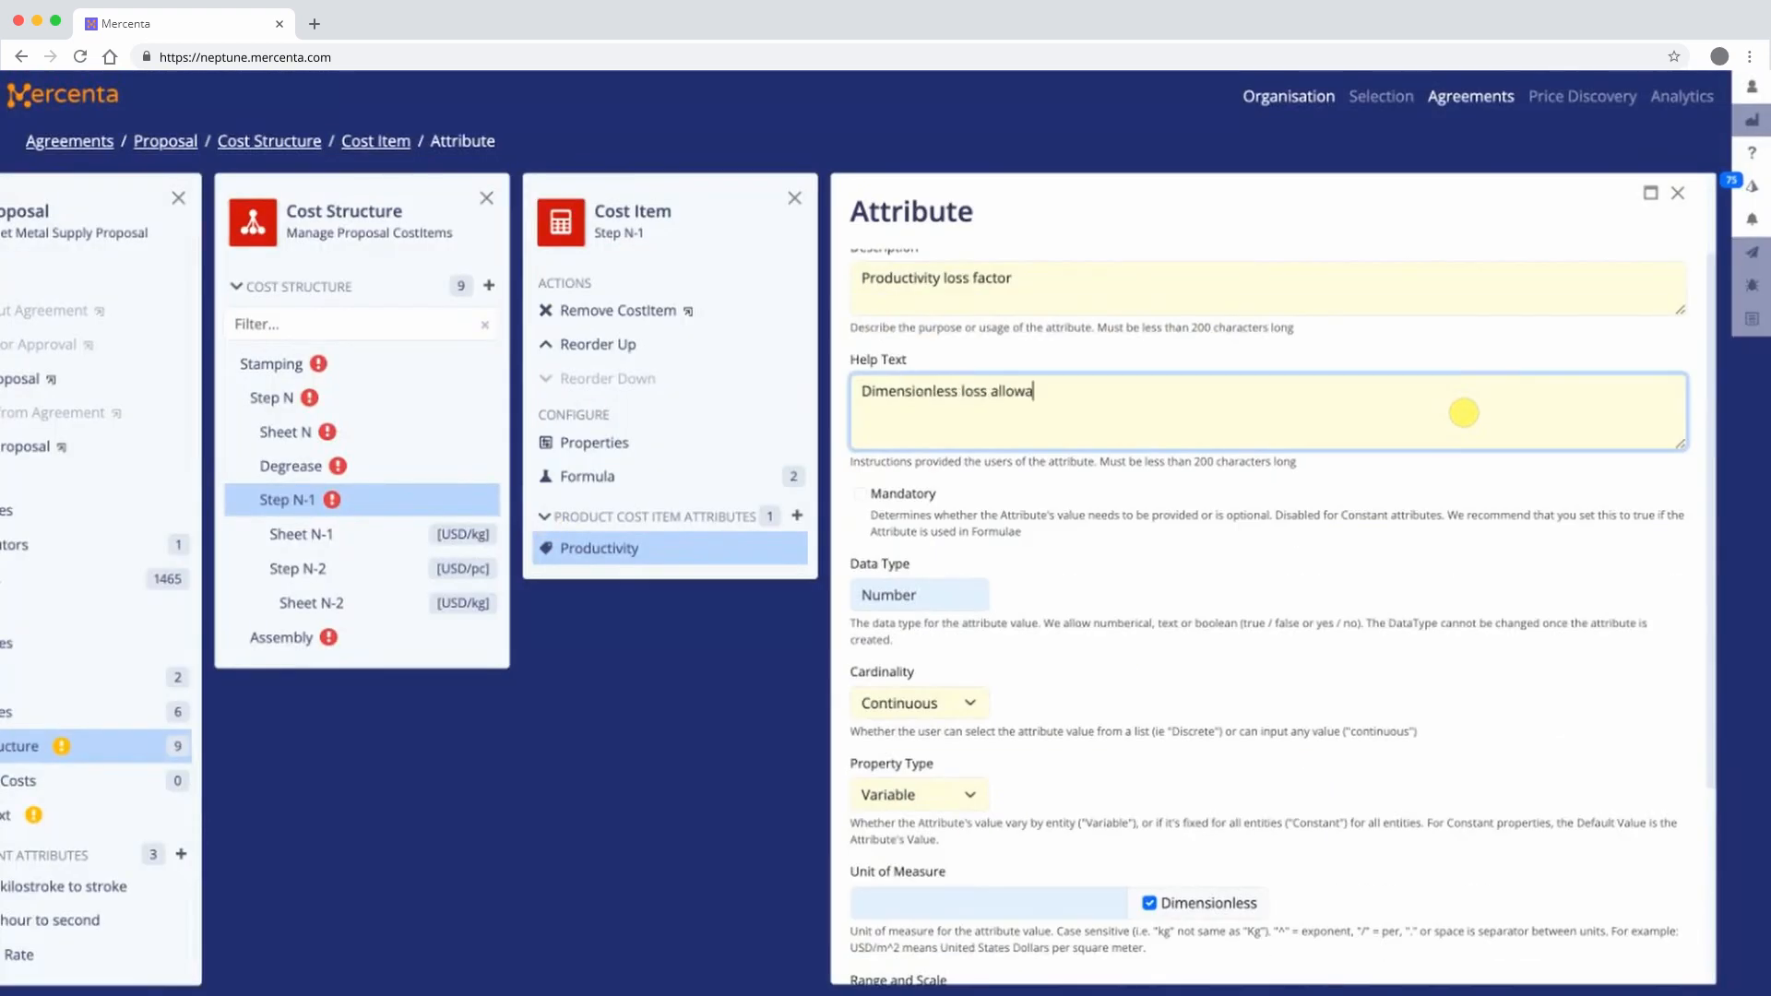
pyautogui.write("nce expressed as a factor greater than 1 (1.00 => no loss, 1.02 = 2% loss). Measured by supplier's industrial engineering team using statistically va")
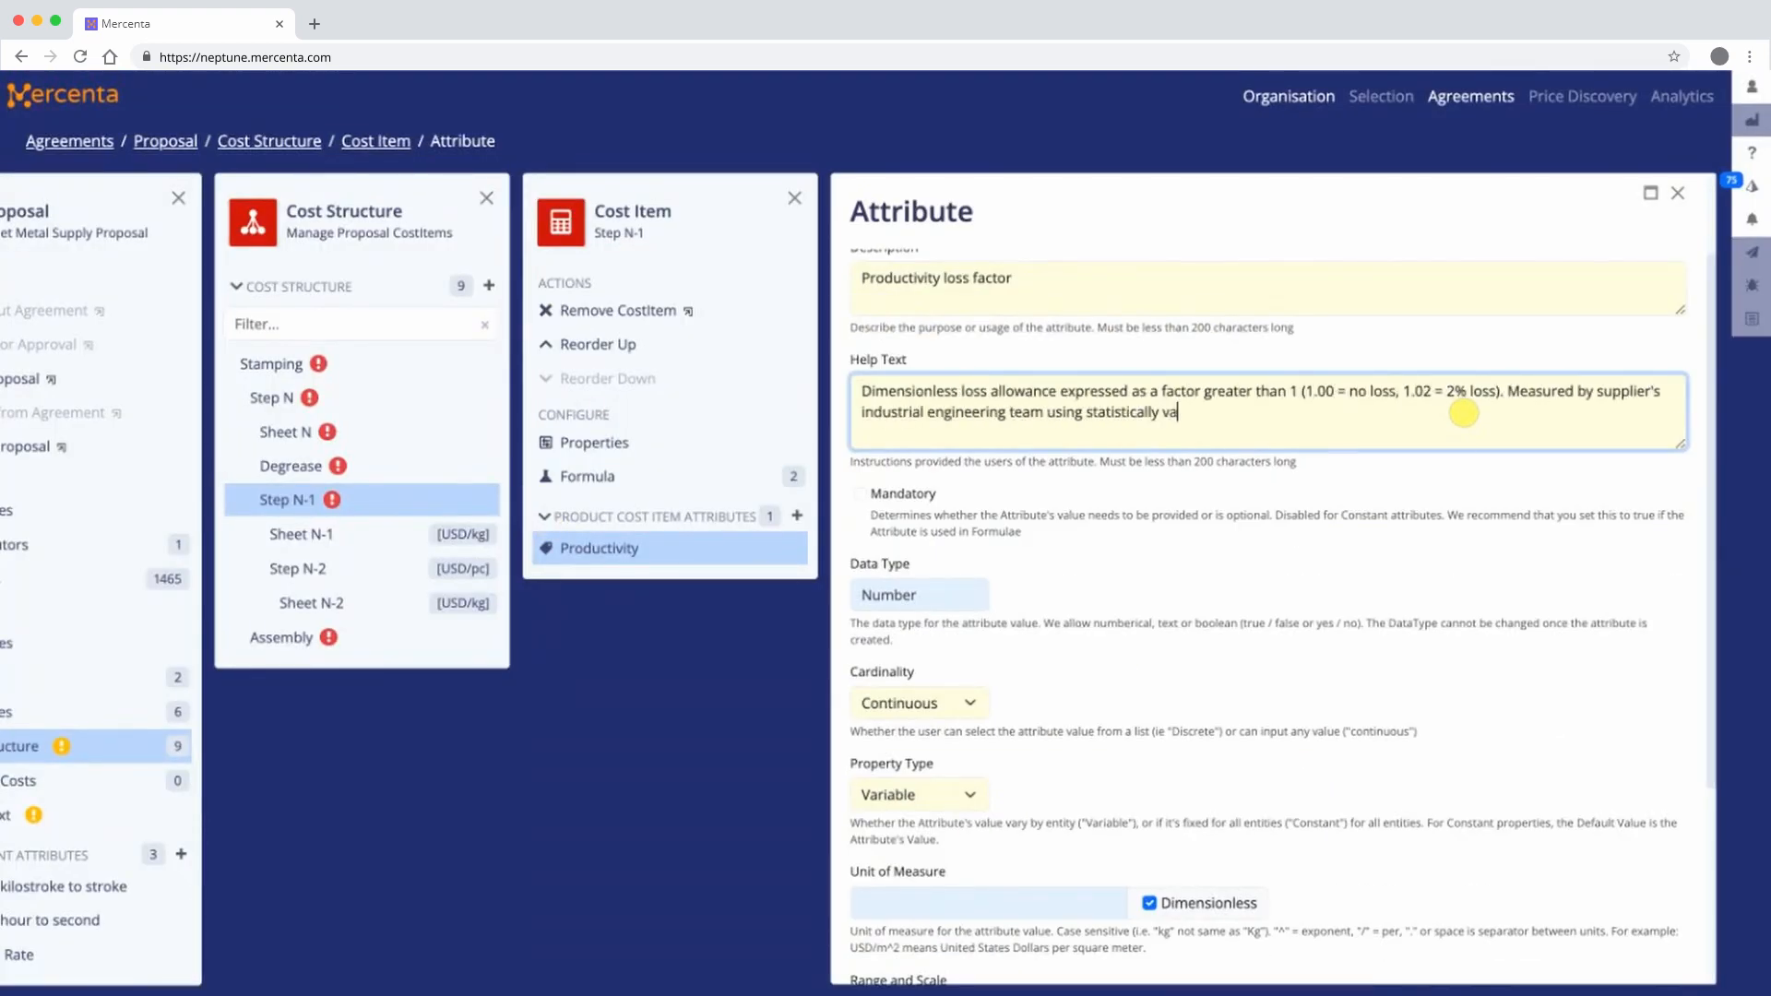
# - Set Step N-1's Productivity to range 1.00 to 2.00 with scale 2, leave its default empty, and save it
pyautogui.scroll(-3, 1165, 710)
pyautogui.click(964, 733)
pyautogui.write('1.00')
pyautogui.click(1068, 738)
pyautogui.write('2.00')
pyautogui.click(1178, 731)
pyautogui.write('2')
pyautogui.click(909, 952)
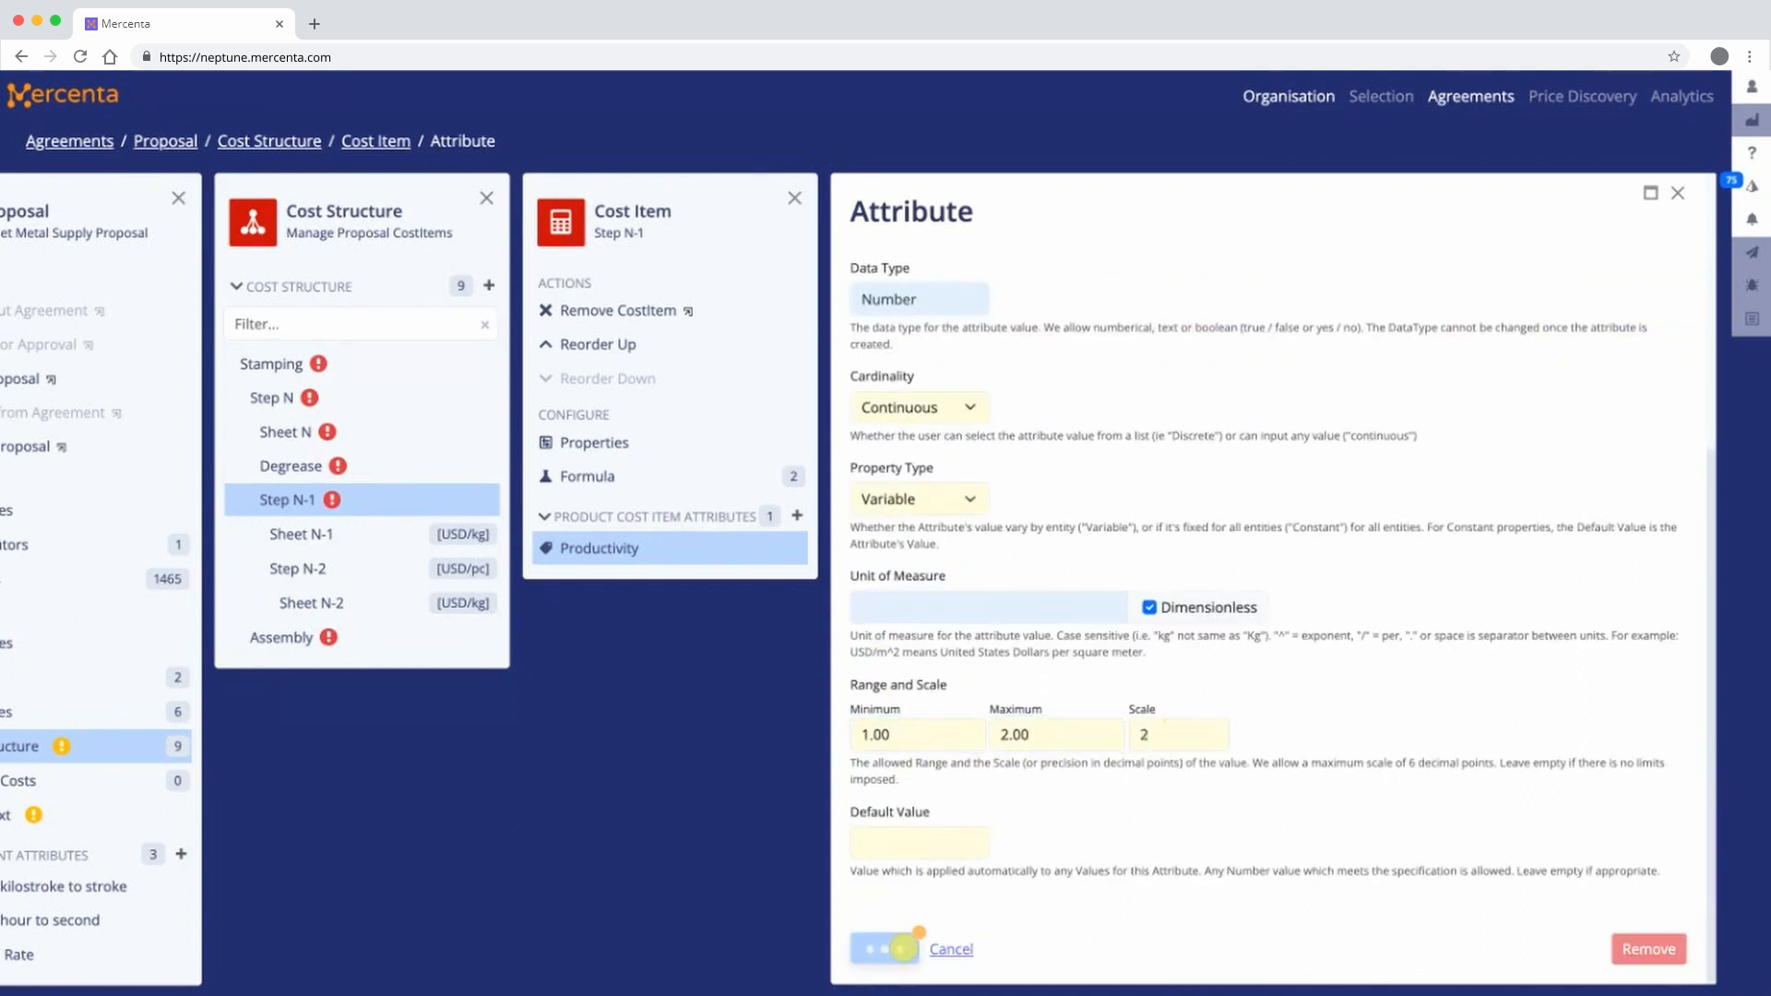
pyautogui.click(949, 953)
# - Define a Number attribute named Quantity with unit pc/s for the cost item Step N-1
pyautogui.click(1214, 516)
pyautogui.click(886, 205)
pyautogui.write('Quantity')
pyautogui.click(610, 298)
pyautogui.click(611, 330)
pyautogui.click(577, 406)
pyautogui.write('pc/s')
pyautogui.click(565, 524)
# - Describe Quantity as "Quantity of this step output to use" and add help text about how many pieces the downstream process uses
pyautogui.click(1483, 400)
pyautogui.write('Quantity of this step output to use')
pyautogui.press('Tab')
pyautogui.write('Quantity of output produced ')
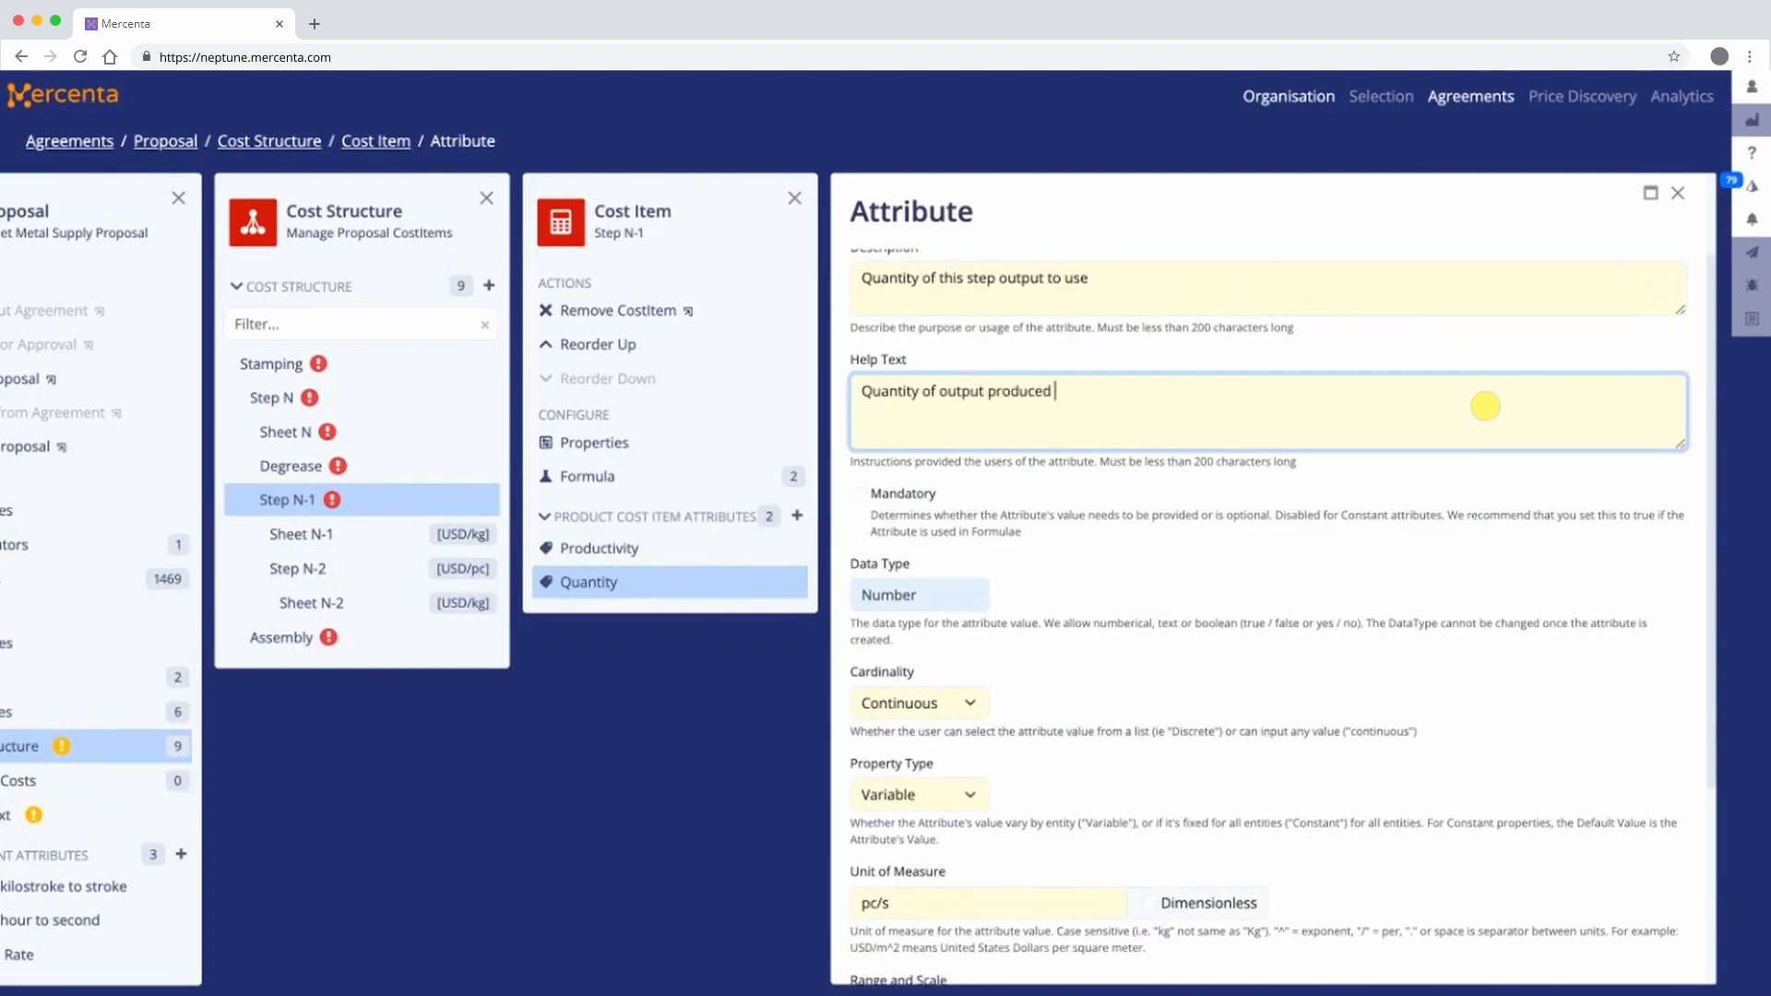
pyautogui.write('by this step to use in the downstream process. In most cases only one piece should be used but more than one piece may be used if clinching multiple')
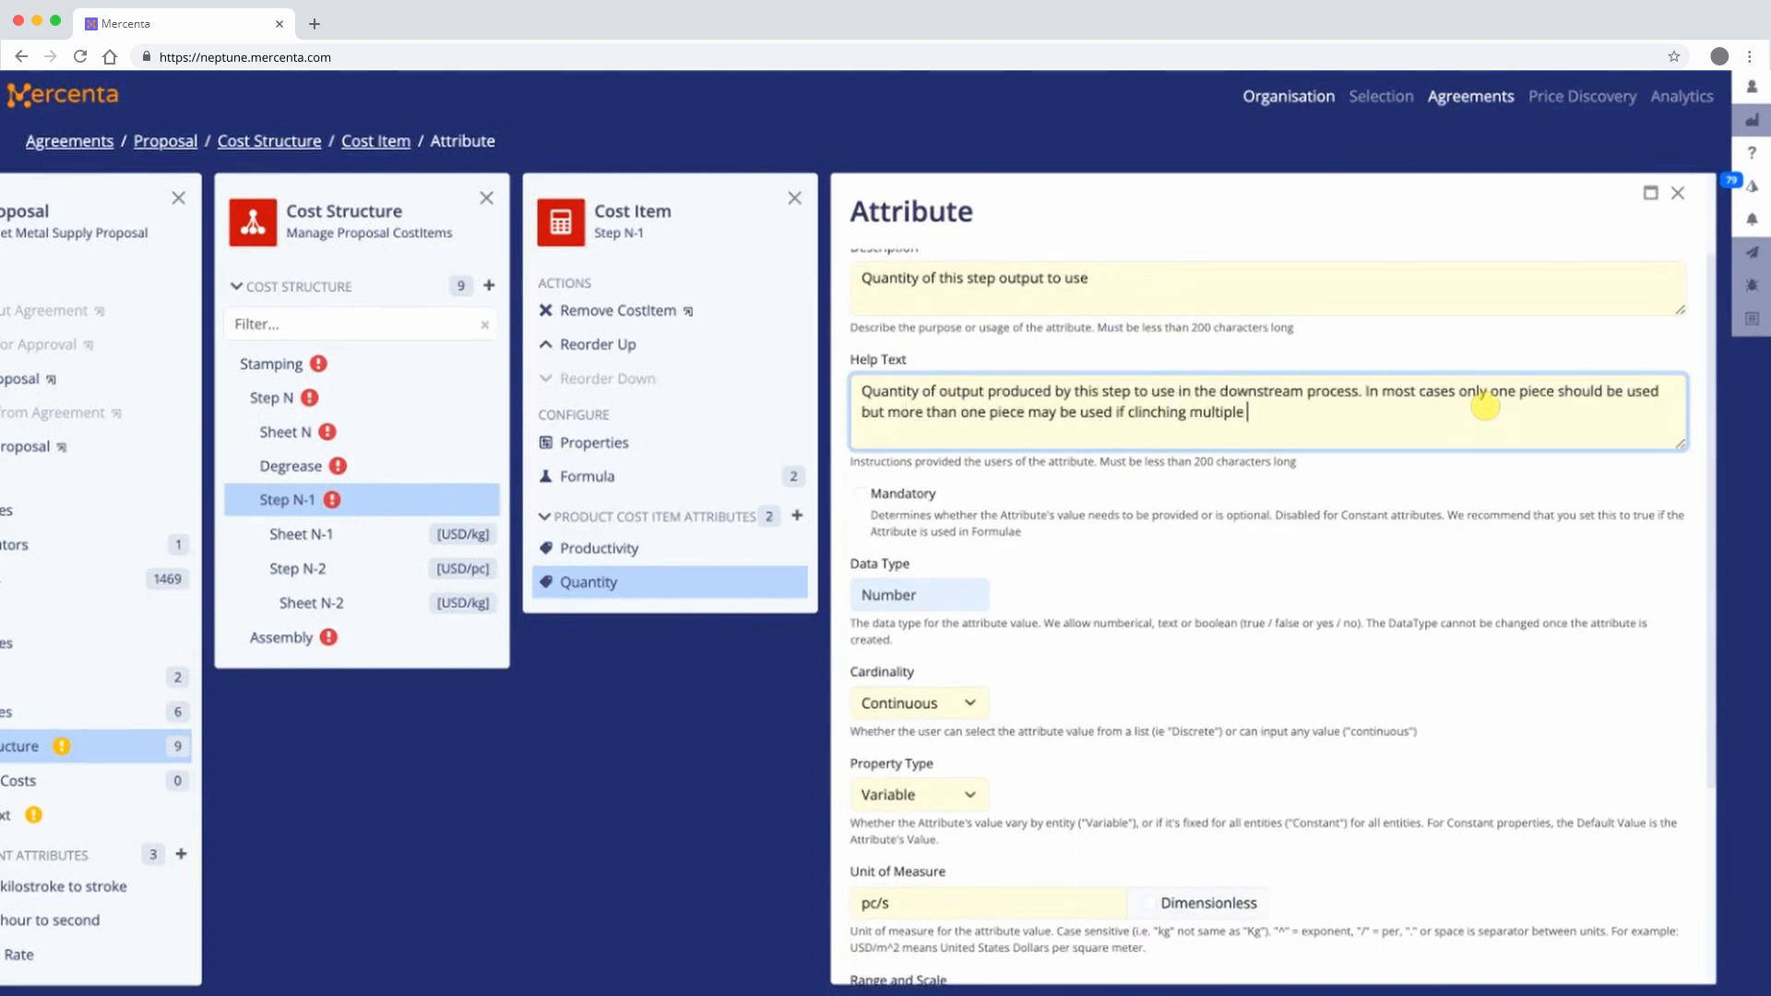
# - Make Step N-1's Quantity attribute discrete with the selectable values 1,2,3,4
pyautogui.scroll(-3, 1485, 406)
pyautogui.click(923, 433)
pyautogui.click(923, 446)
pyautogui.scroll(-1, 922, 447)
pyautogui.click(982, 740)
pyautogui.write('1,2,3,4')
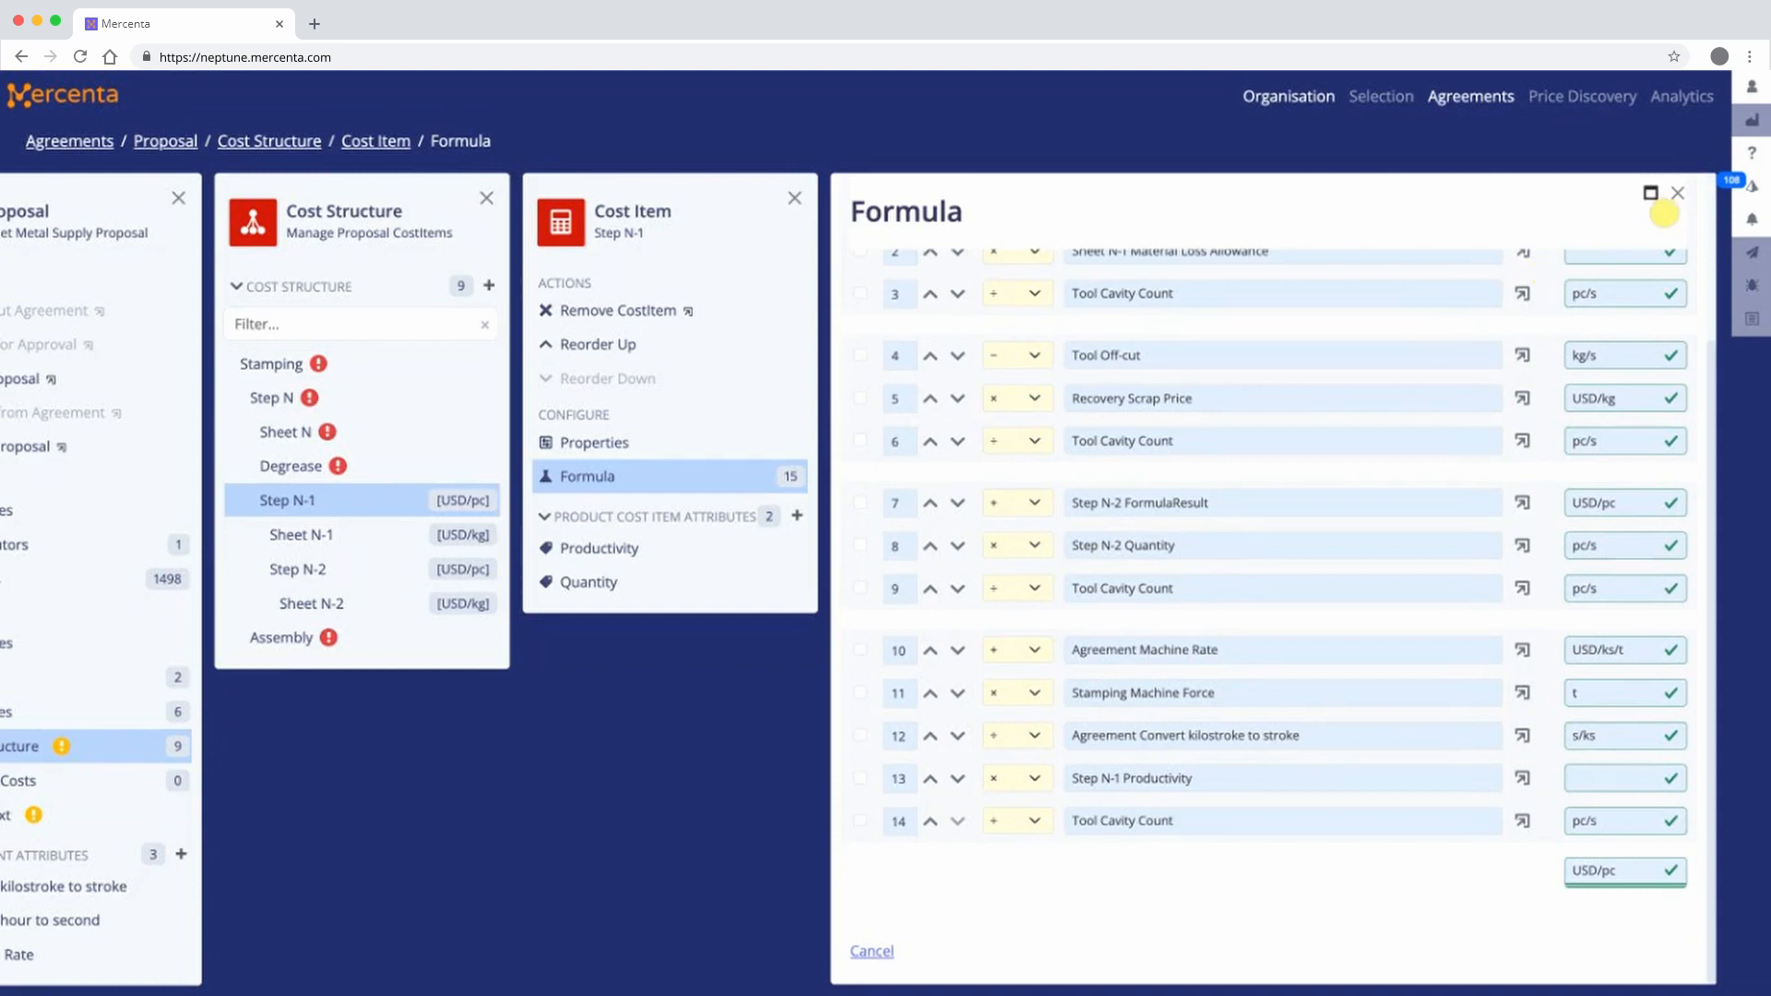
# - Leave the Step N-1 formula and define a dimensionless Number attribute named Material Loss Allowance for Sheet N
pyautogui.click(1677, 193)
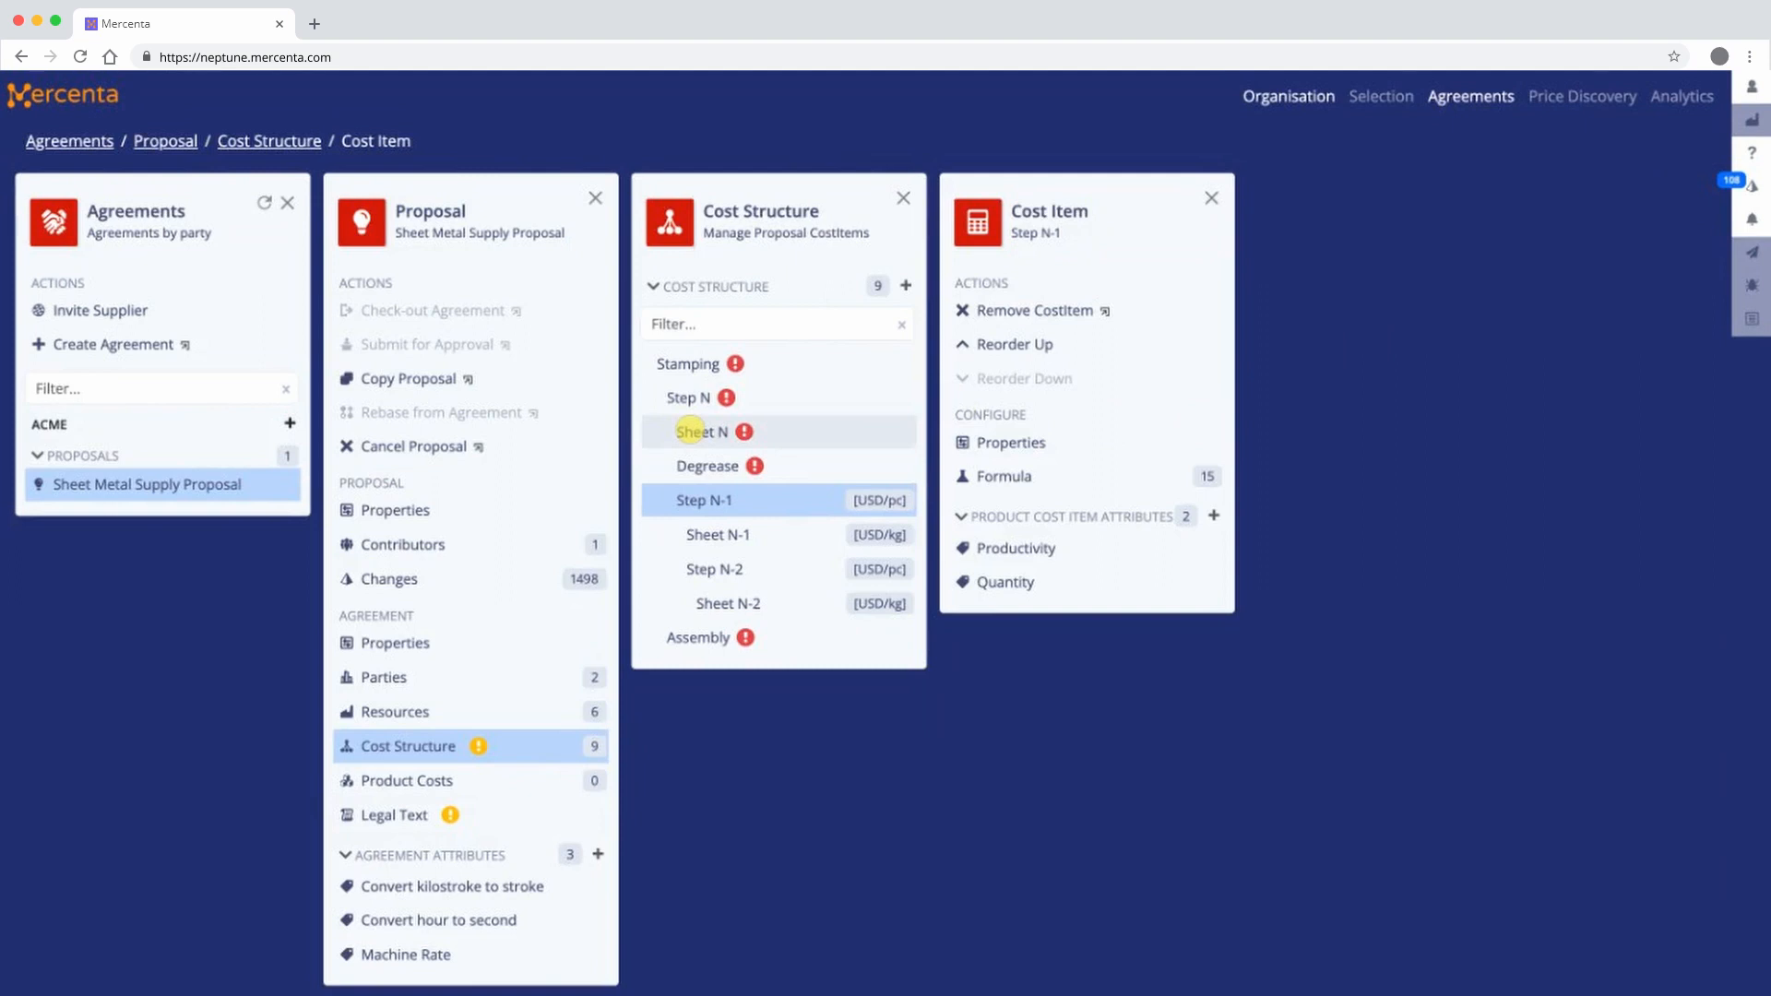
pyautogui.click(690, 430)
pyautogui.click(1214, 515)
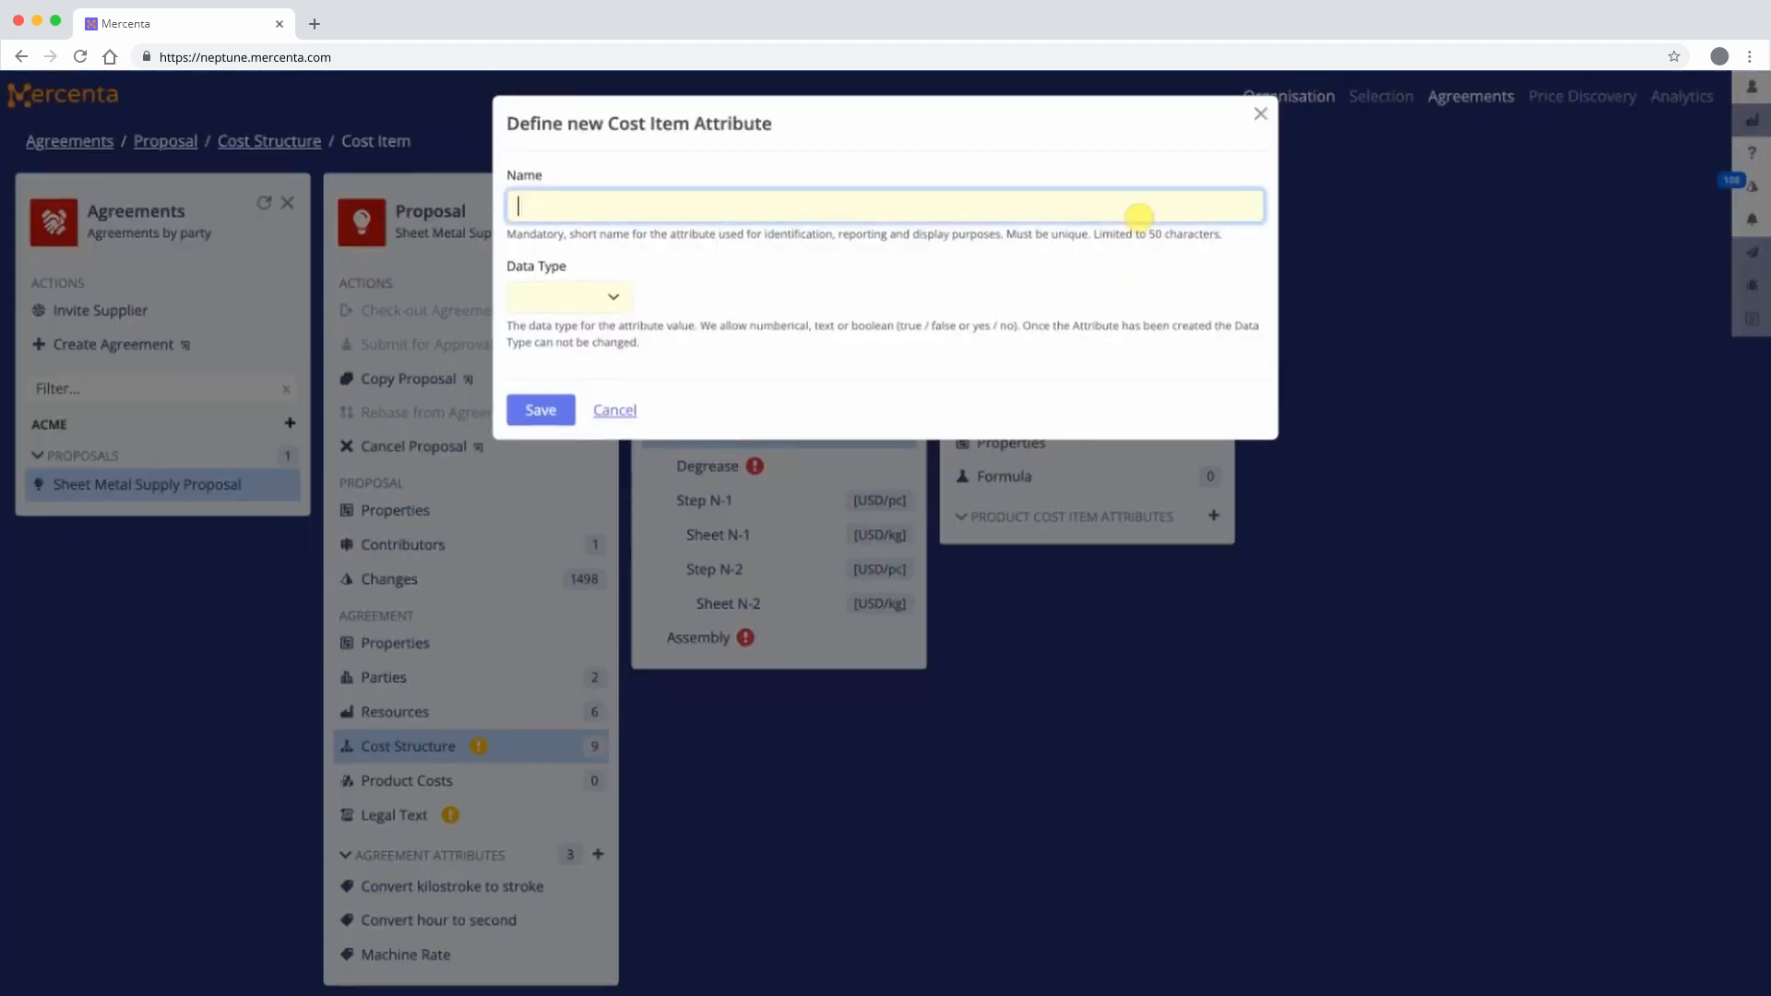
pyautogui.click(1138, 212)
pyautogui.write('Material Loss Allowance')
pyautogui.click(613, 296)
pyautogui.click(613, 296)
pyautogui.click(537, 514)
# - Describe Sheet N's attribute as "Material Loss Allowance" and add help text explaining the factor greater than 1 measured by the supplier's industrial engineering team
pyautogui.click(1245, 430)
pyautogui.write('Material Loss Allowance')
pyautogui.scroll(-1, 1246, 432)
pyautogui.click(1246, 432)
pyautogui.write('Dimensionless loss allowance expressed as a factor greater')
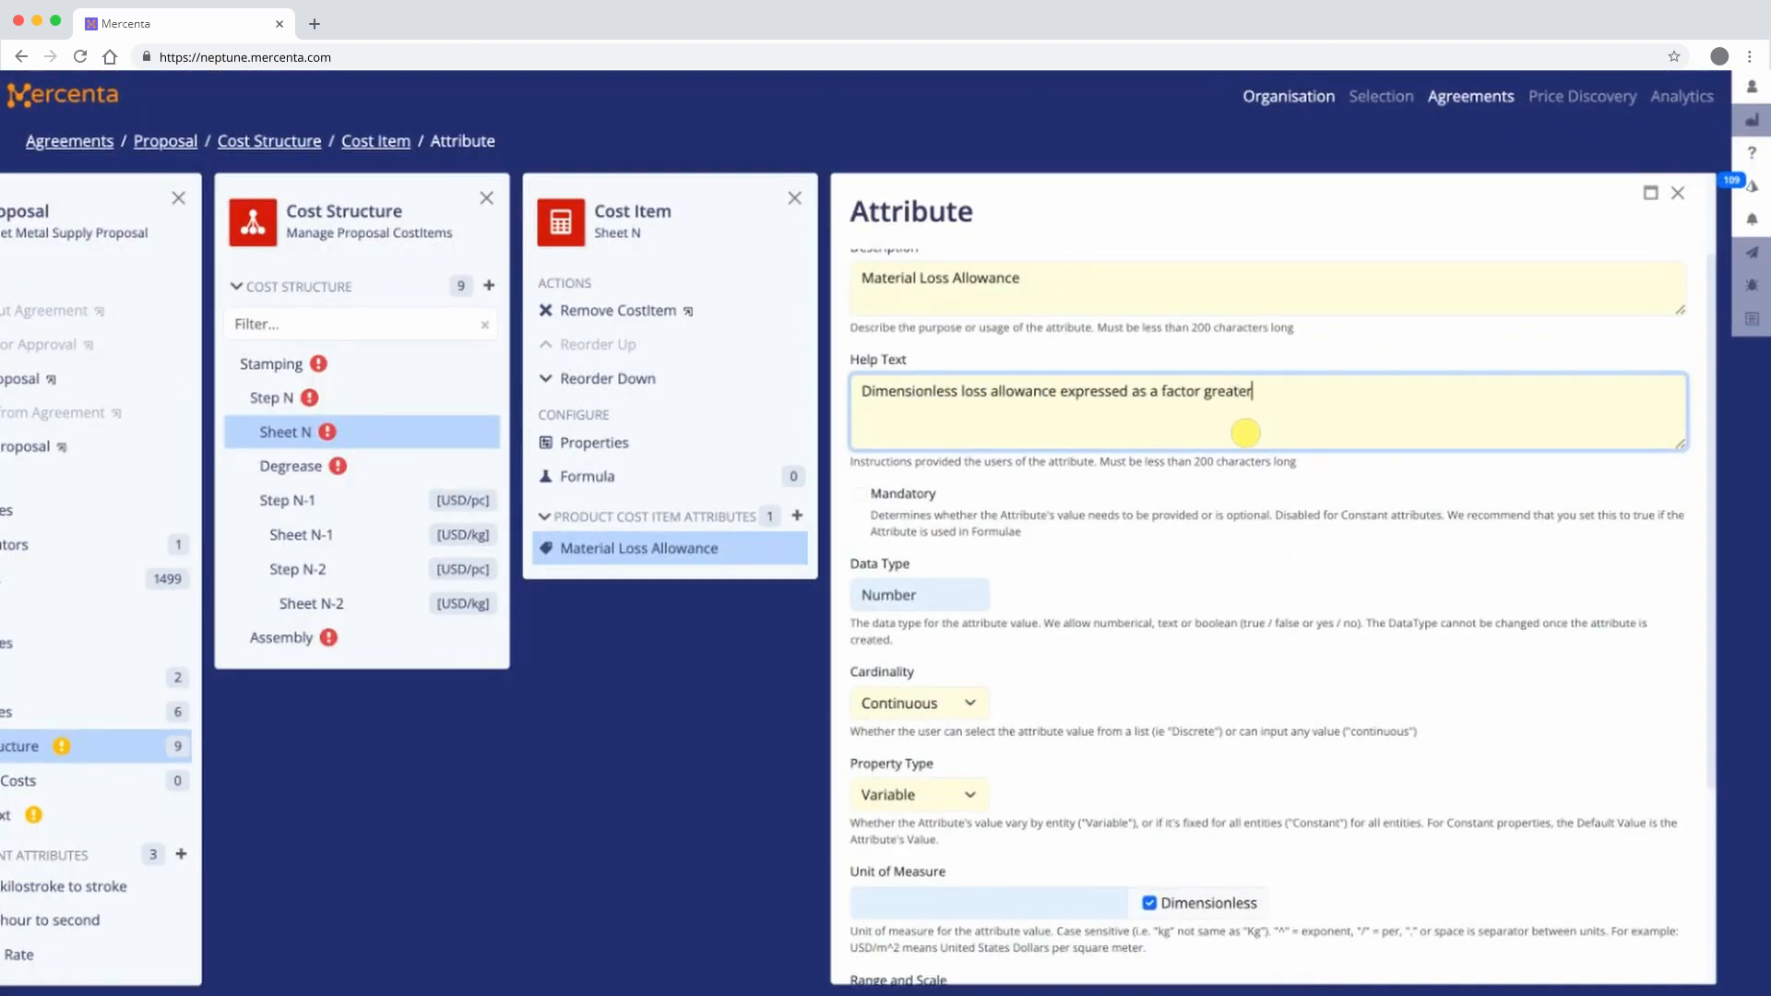
pyautogui.write(" than 1 (1.00 = no loss, 1.02 = 2% loss). Measured by supplier's industrial engineering team using statistically valid sample size.")
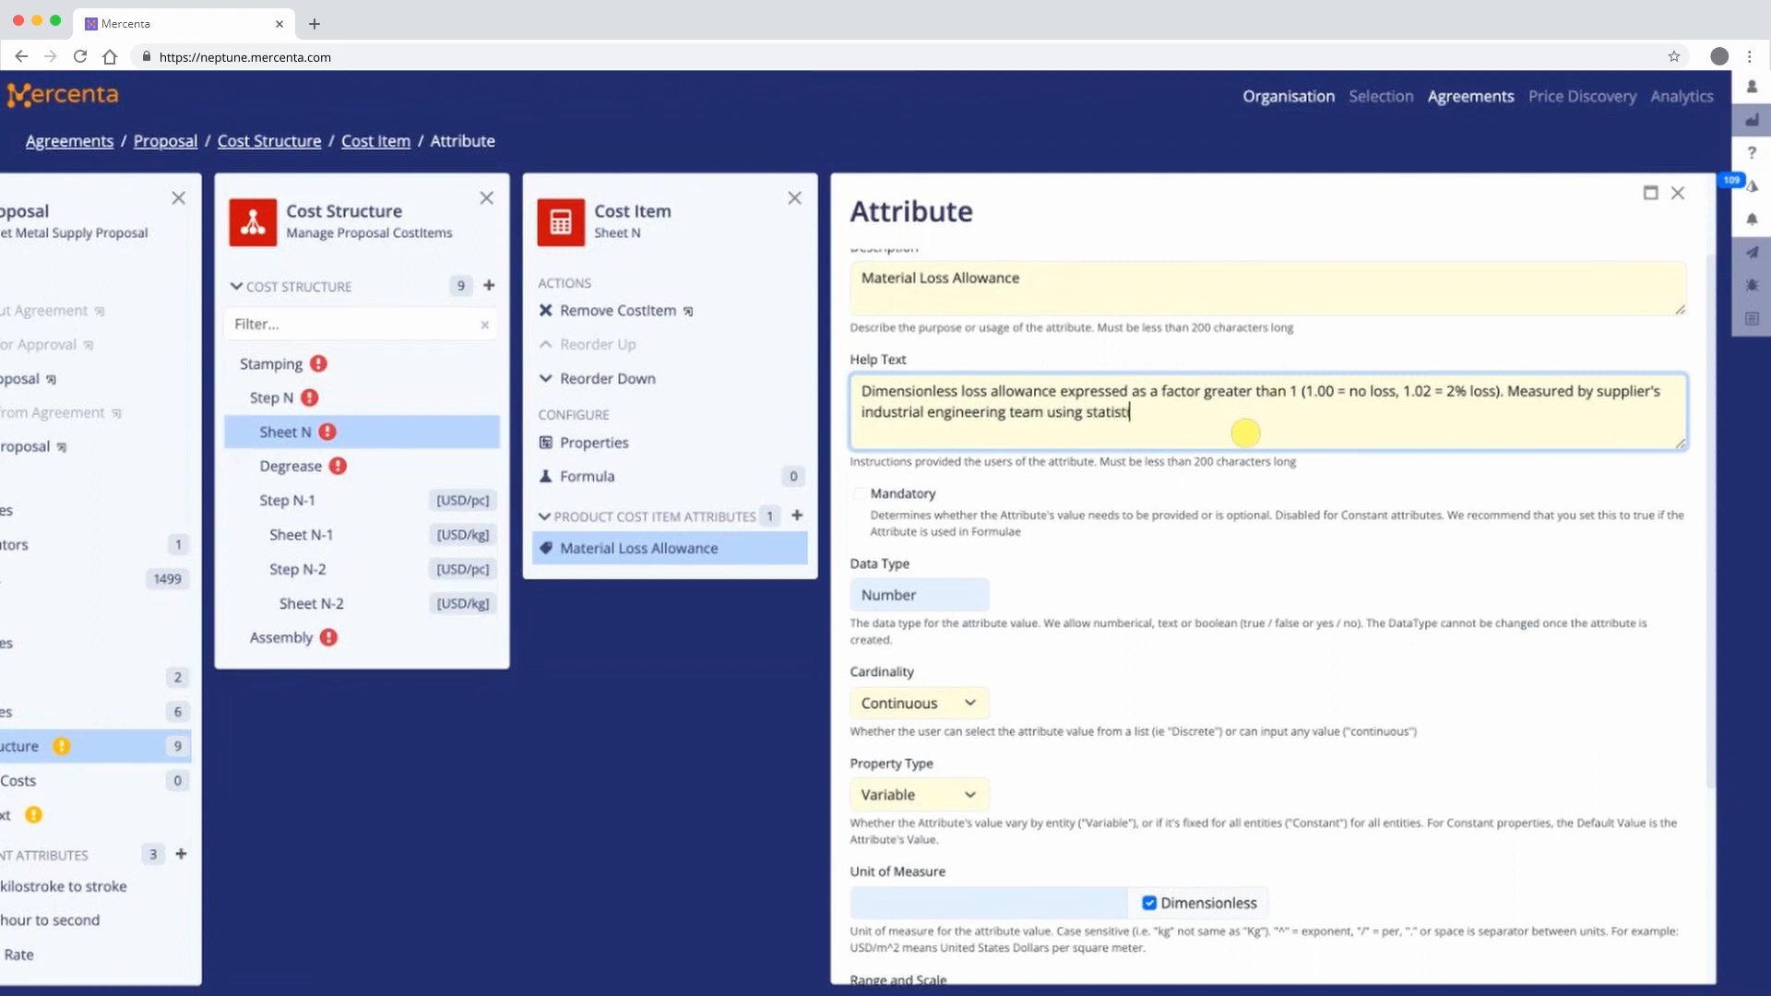
# - Set Sheet N's Material Loss Allowance to range 1.00 to 2.00 with scale 2, and save the attribute
pyautogui.scroll(-3, 1246, 433)
pyautogui.click(948, 741)
pyautogui.write('1.00')
pyautogui.click(1079, 733)
pyautogui.write('2.00')
pyautogui.click(1192, 744)
pyautogui.write('2')
pyautogui.click(938, 838)
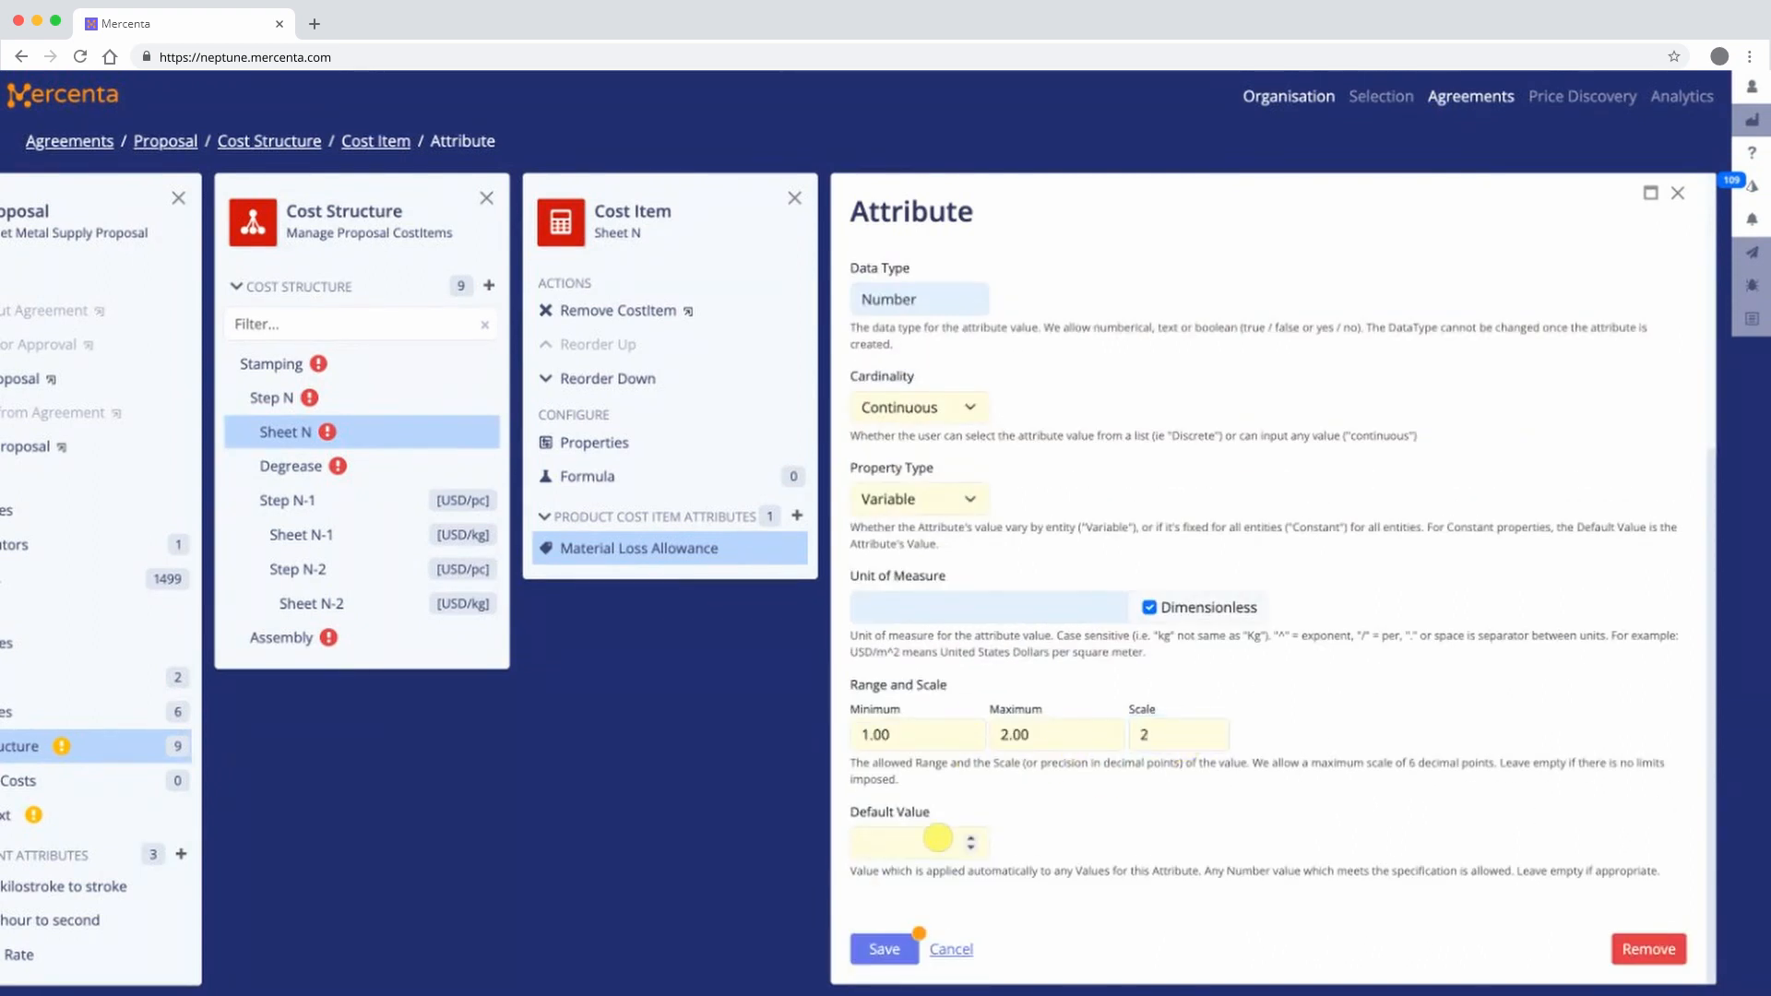
pyautogui.click(909, 950)
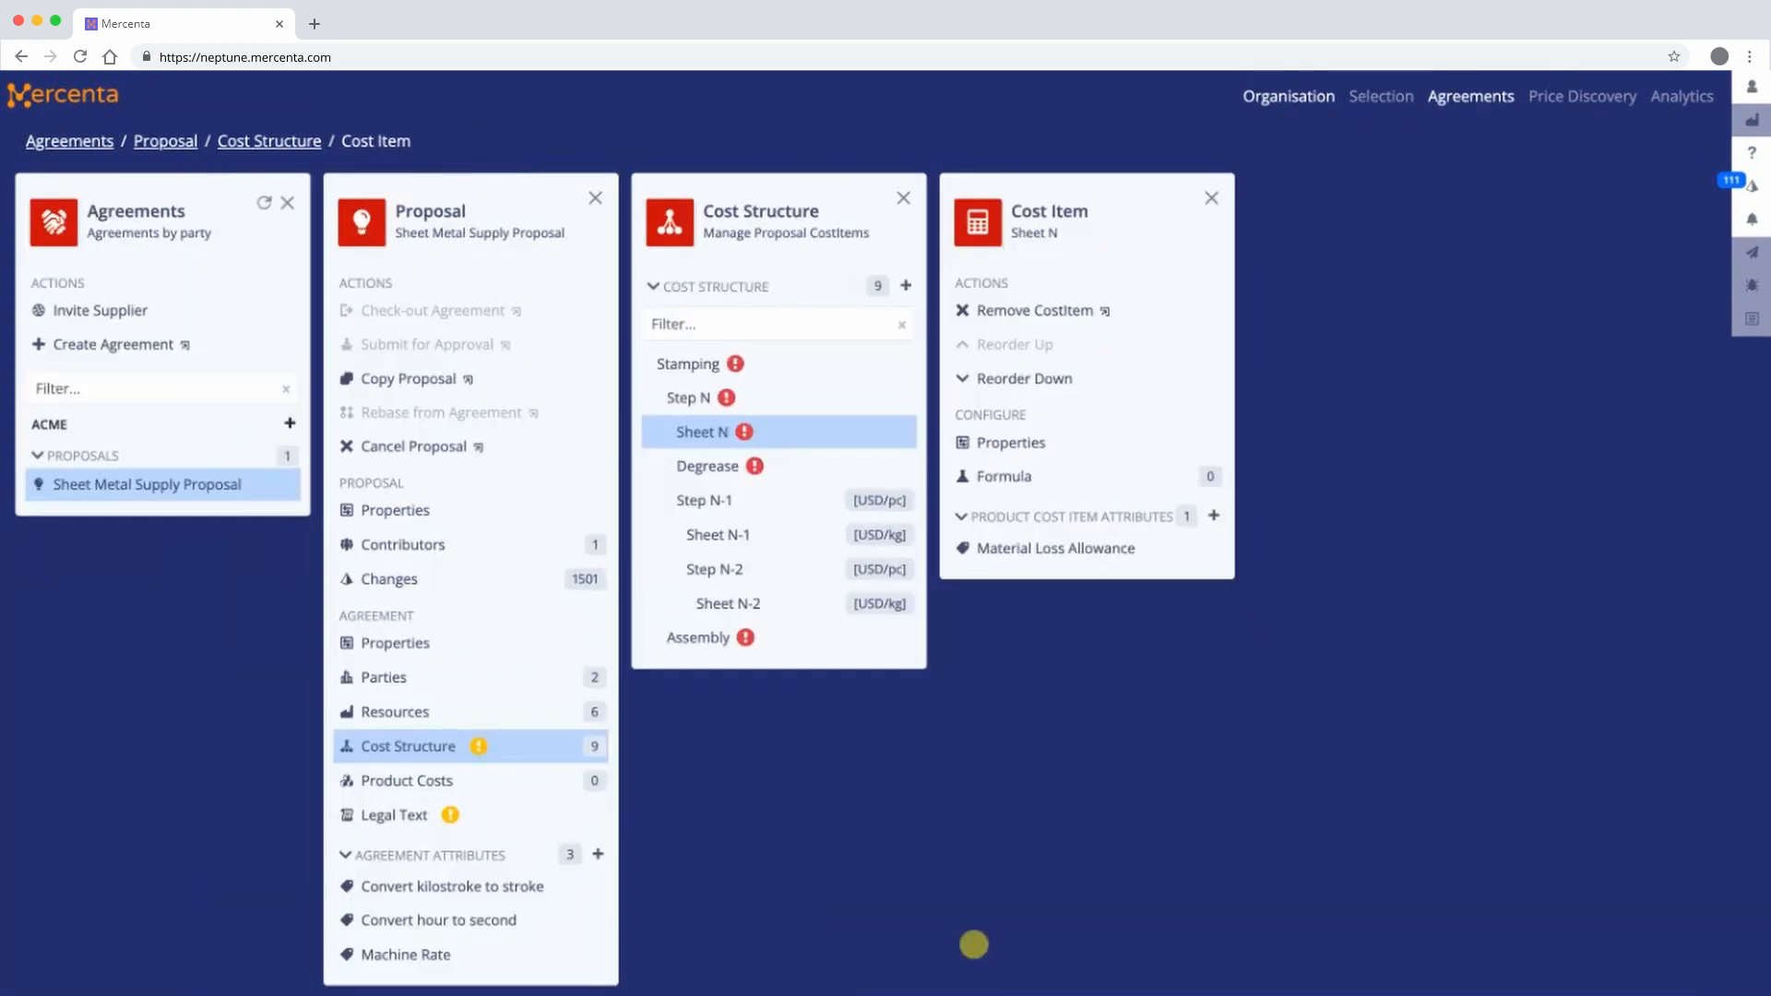
# - Add the Sheet resource's Price as the only item of the Sheet N formula
pyautogui.click(984, 476)
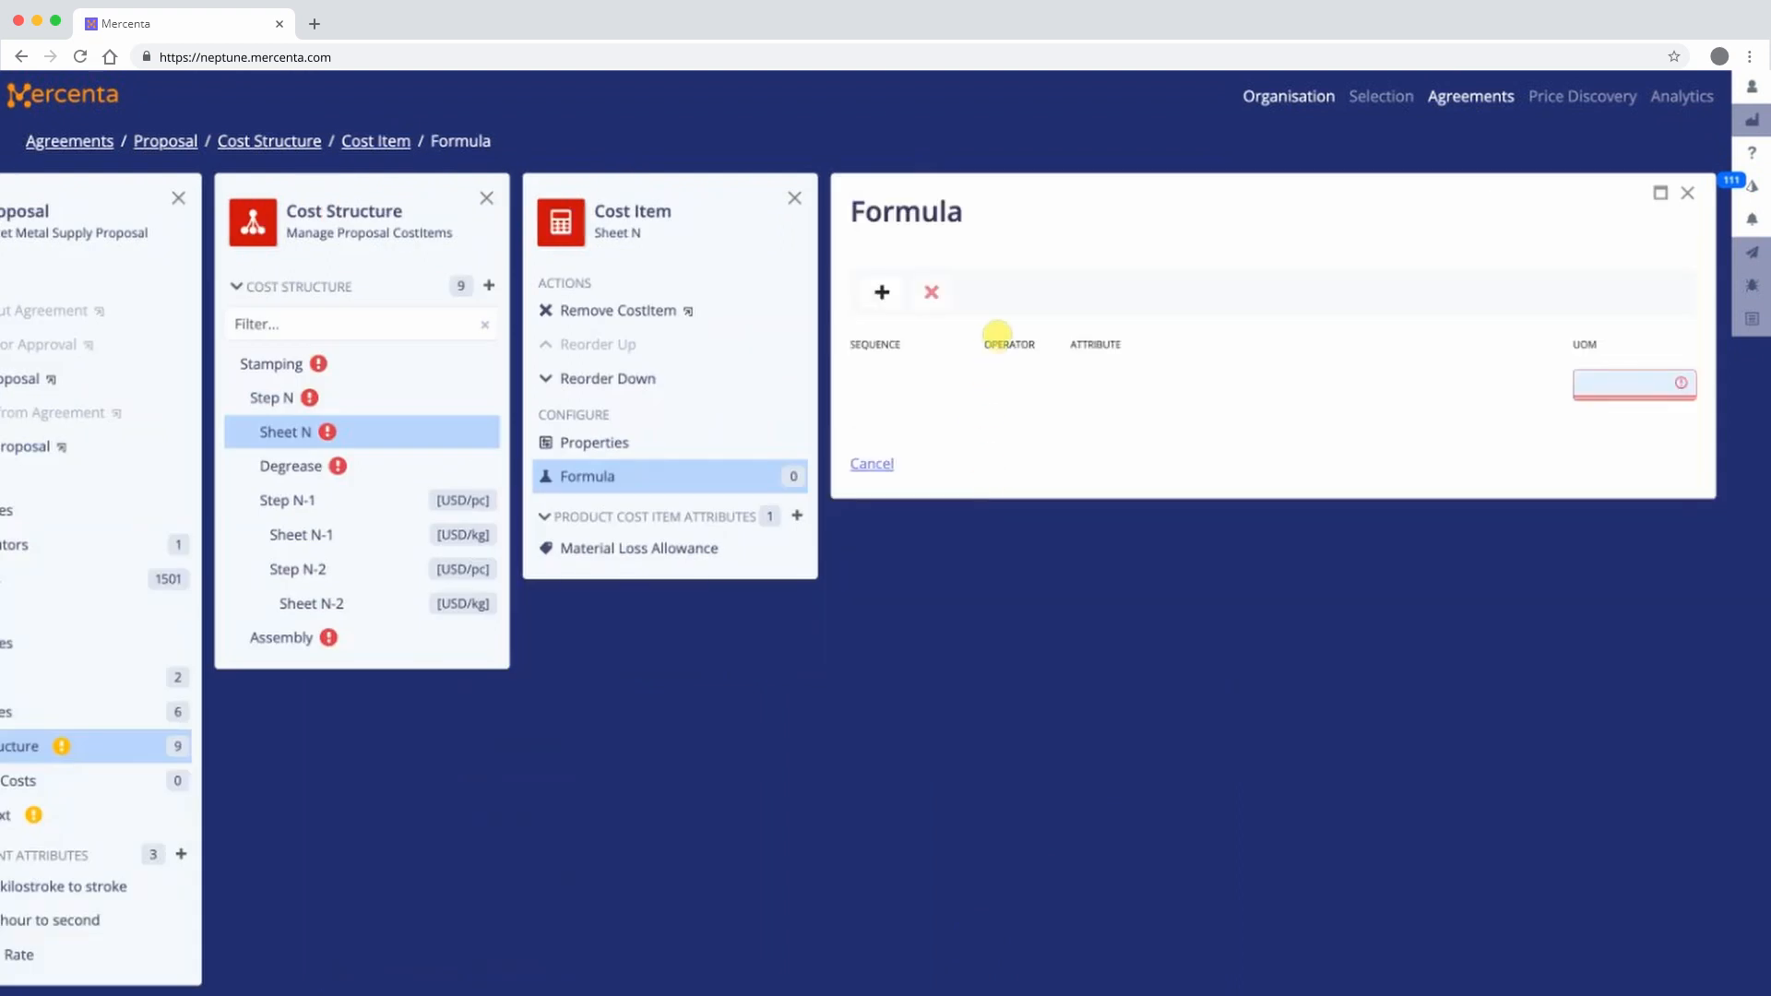
pyautogui.click(881, 294)
pyautogui.scroll(-2, 594, 467)
pyautogui.click(590, 533)
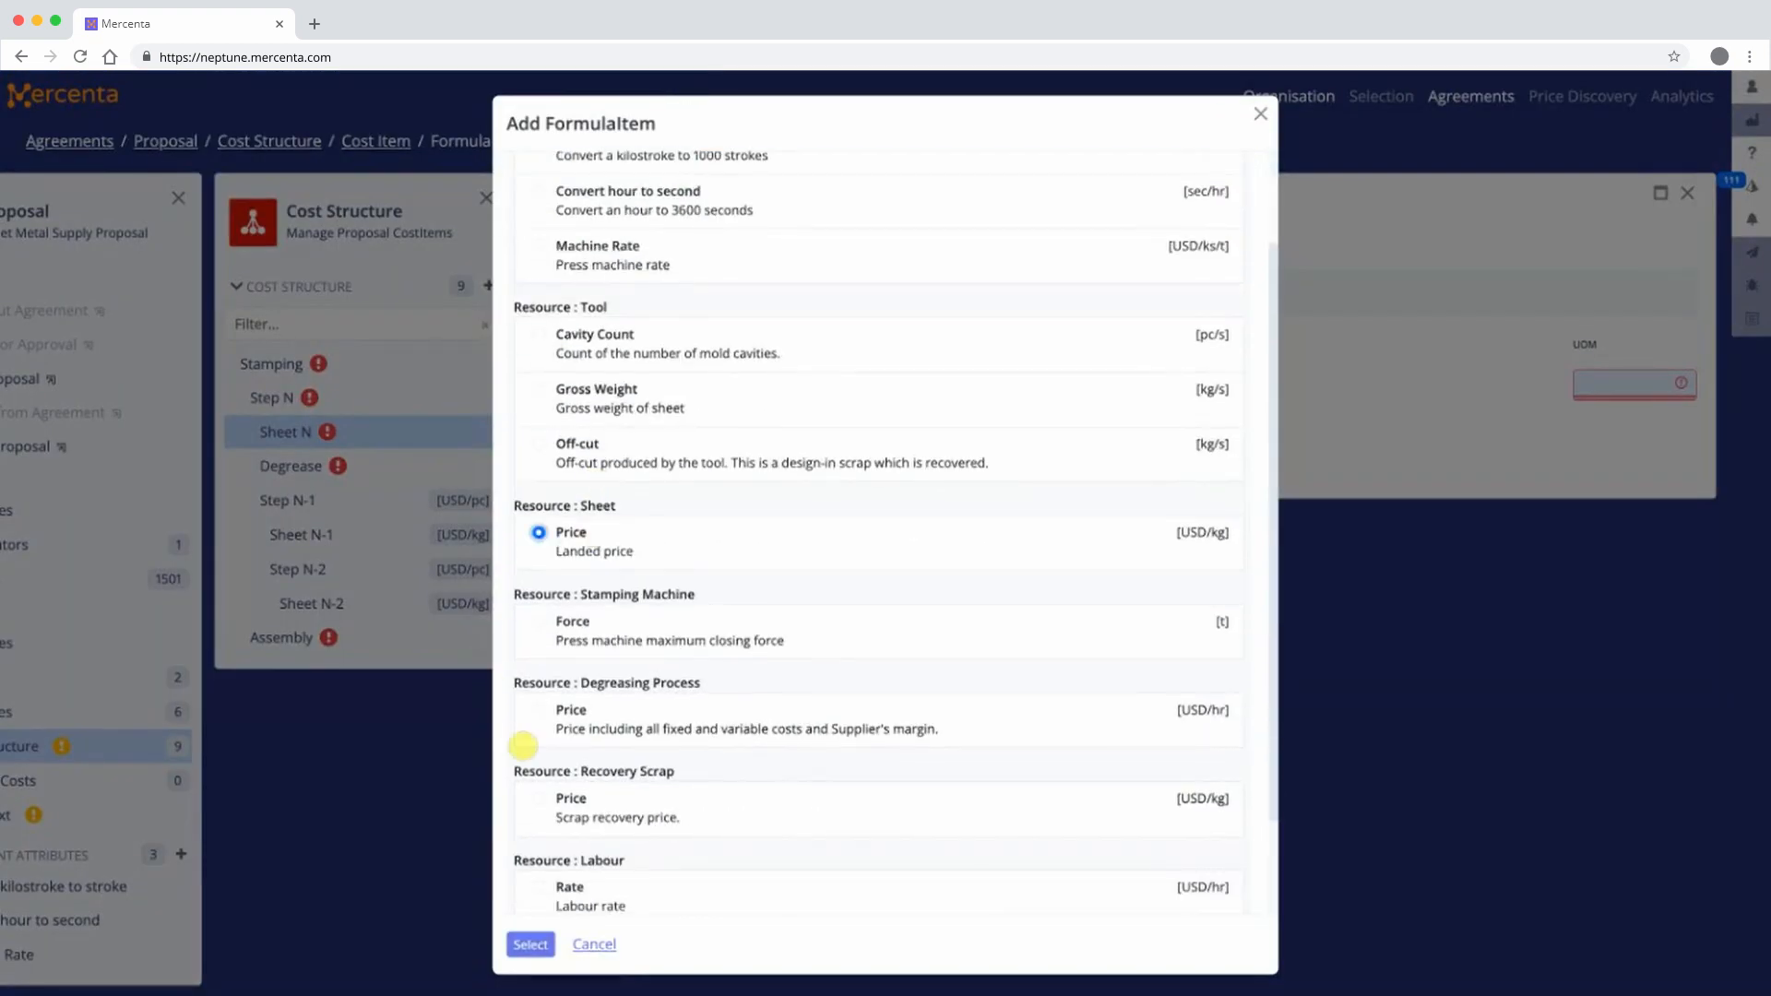
pyautogui.click(549, 939)
pyautogui.click(1687, 193)
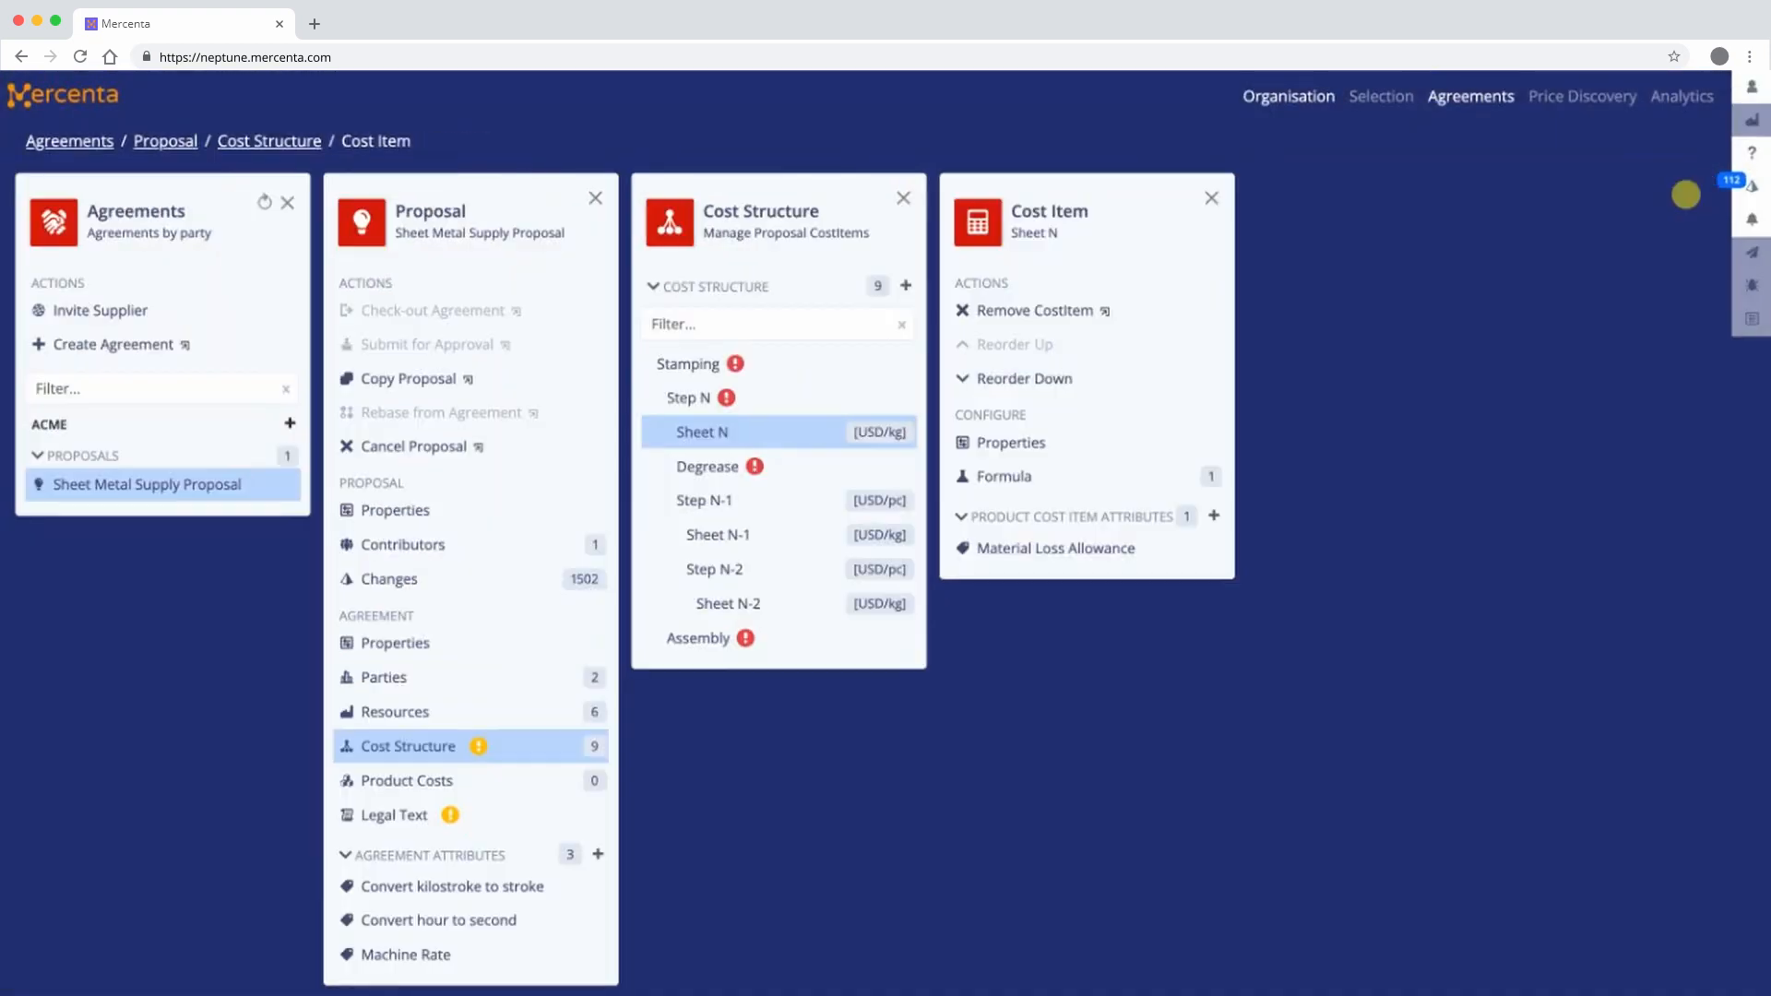
# - Define a Number attribute named Production Speed with unit pc/hr for the Degrease cost item
pyautogui.click(729, 466)
pyautogui.click(1214, 515)
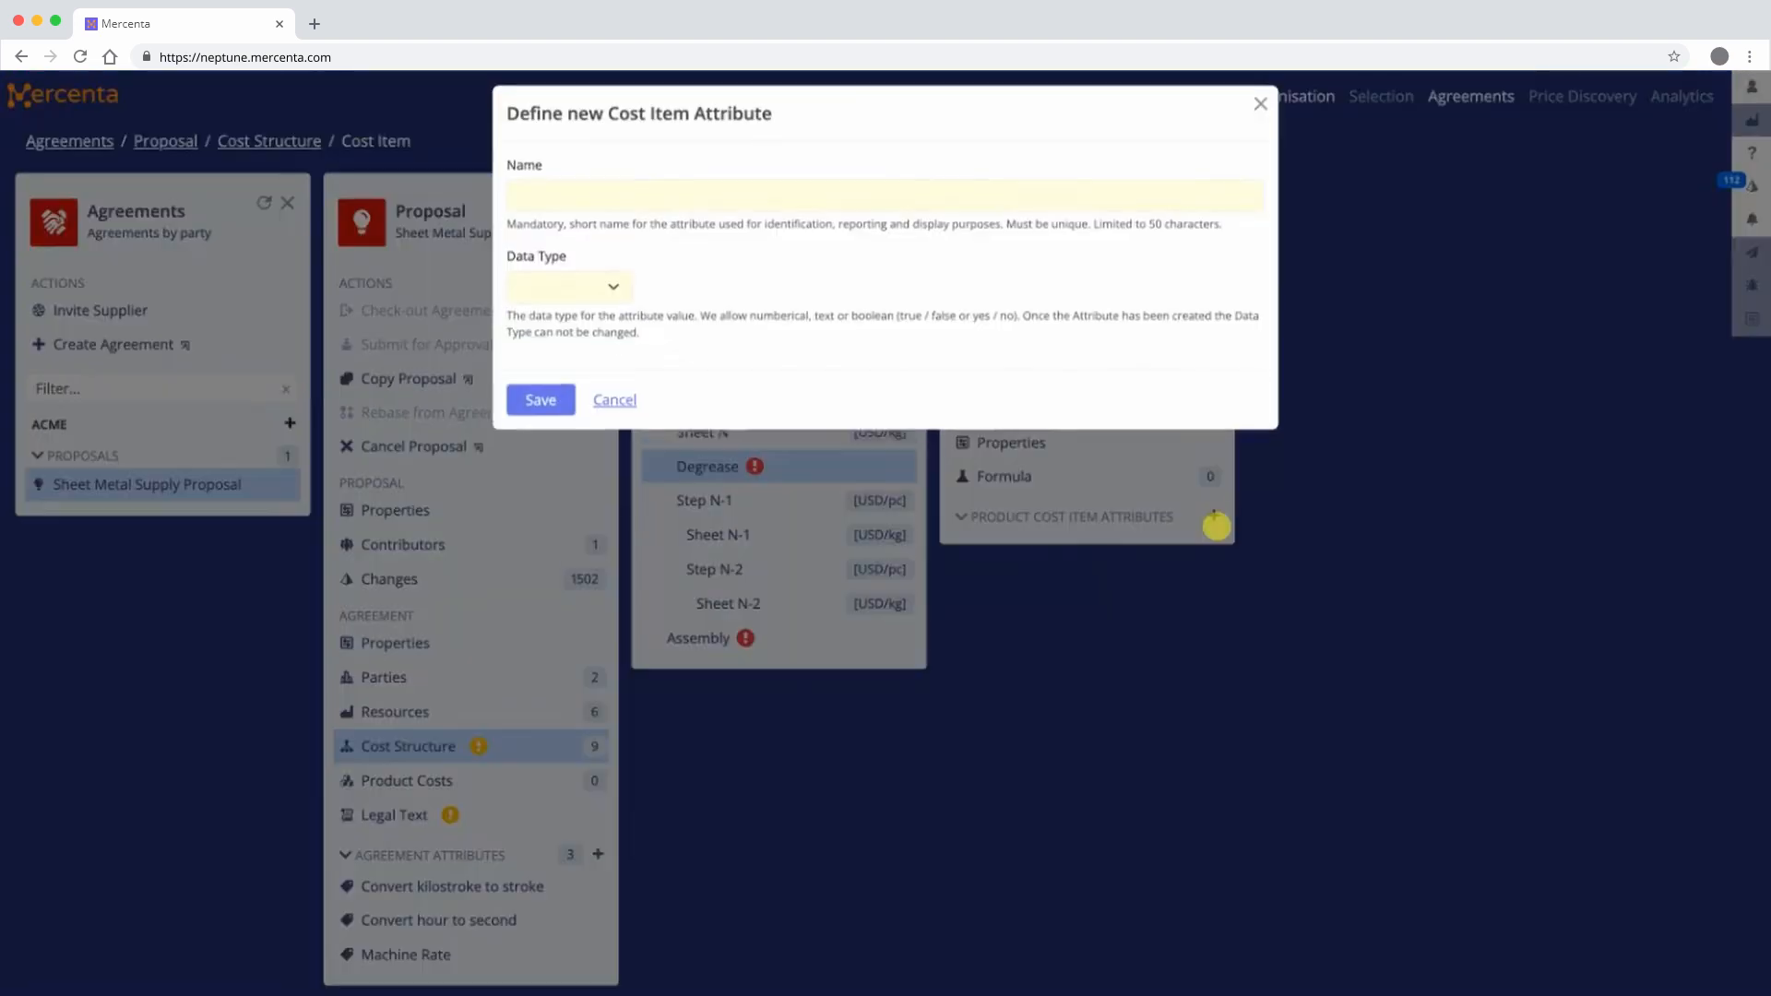
pyautogui.click(706, 213)
pyautogui.write('Production Speed')
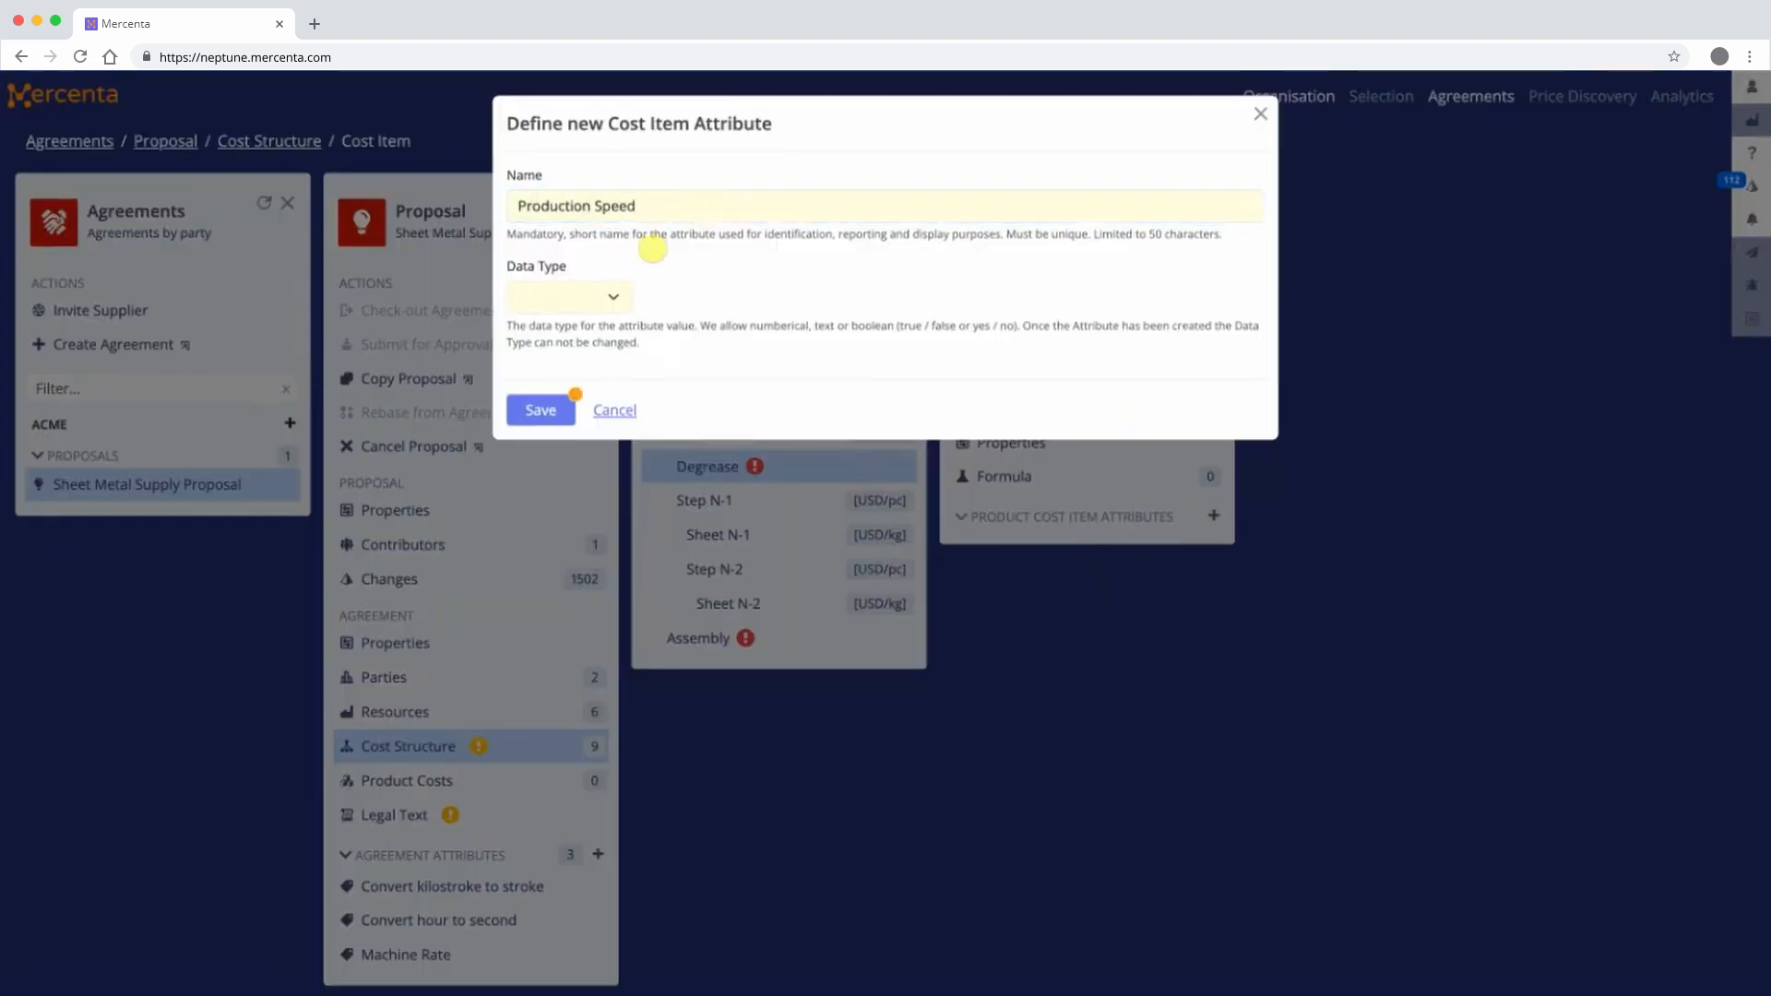
pyautogui.click(533, 308)
pyautogui.click(771, 409)
pyautogui.click(585, 406)
pyautogui.write('pc/hr')
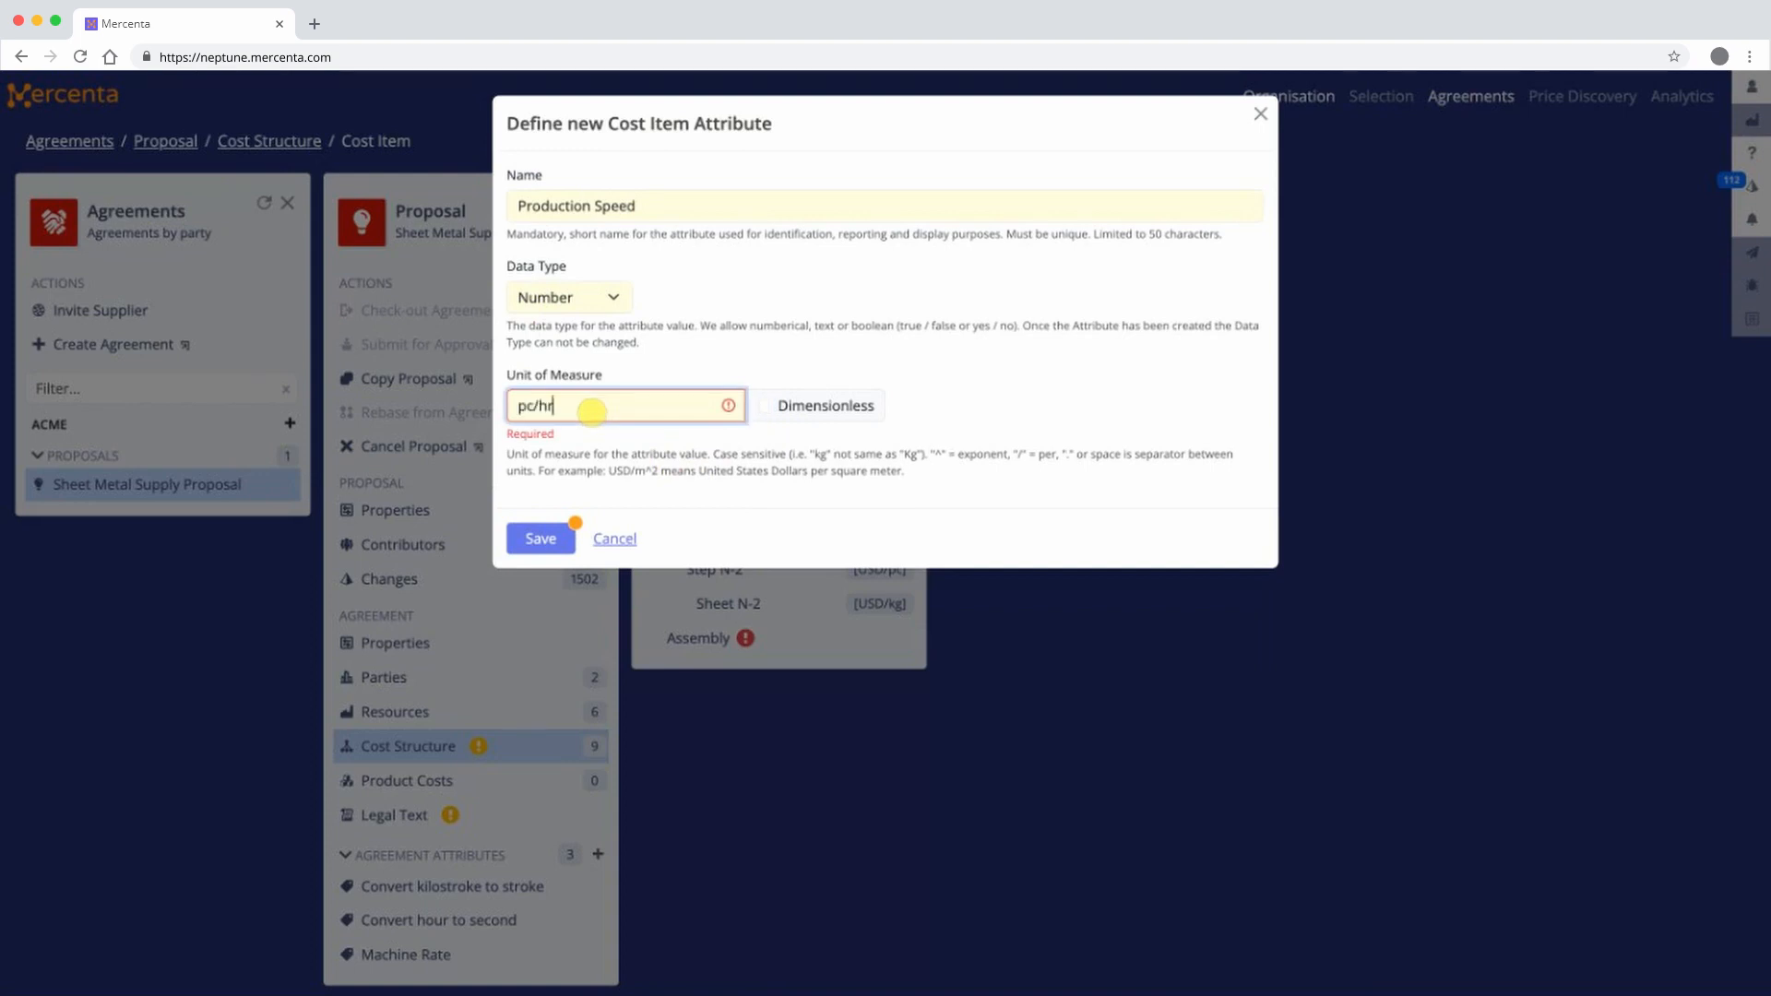
pyautogui.click(551, 521)
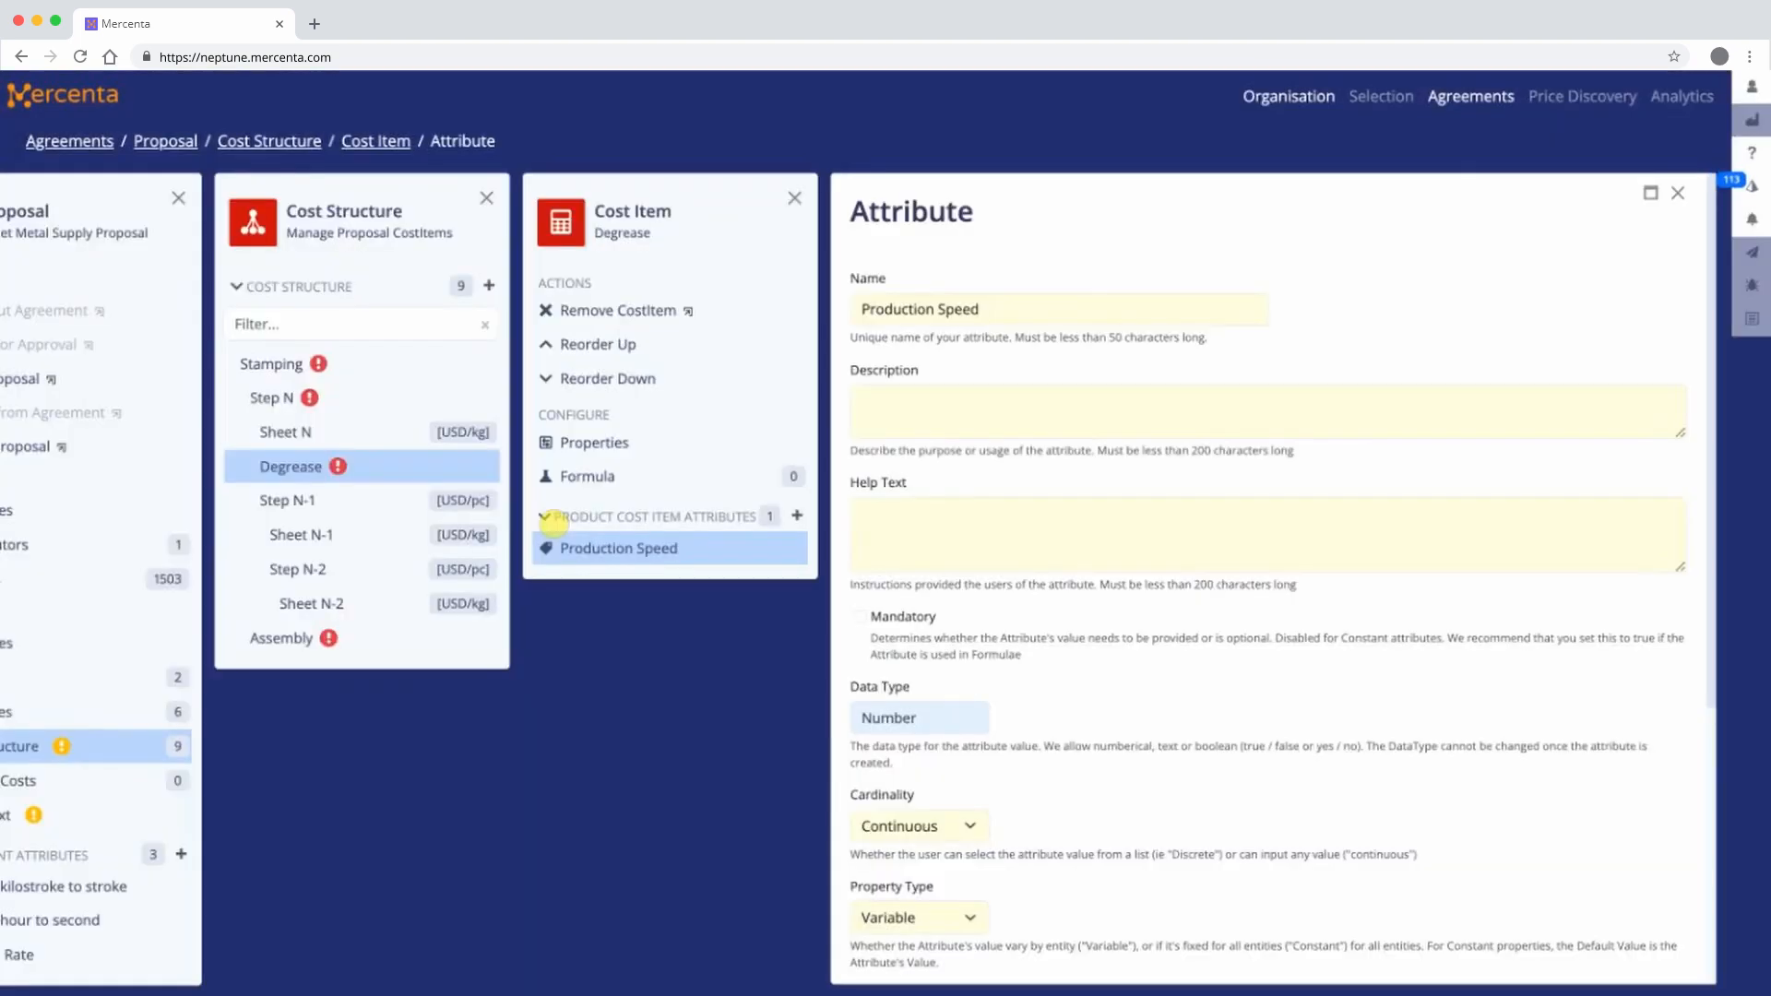
# - Describe Production Speed as "Production speed of the degreasing process." and add help text explaining it as the measured standard quantity of parts processed per hour
pyautogui.click(1281, 400)
pyautogui.write('Production speed of the degreasing process.')
pyautogui.press('Tab')
pyautogui.write('Standard quant')
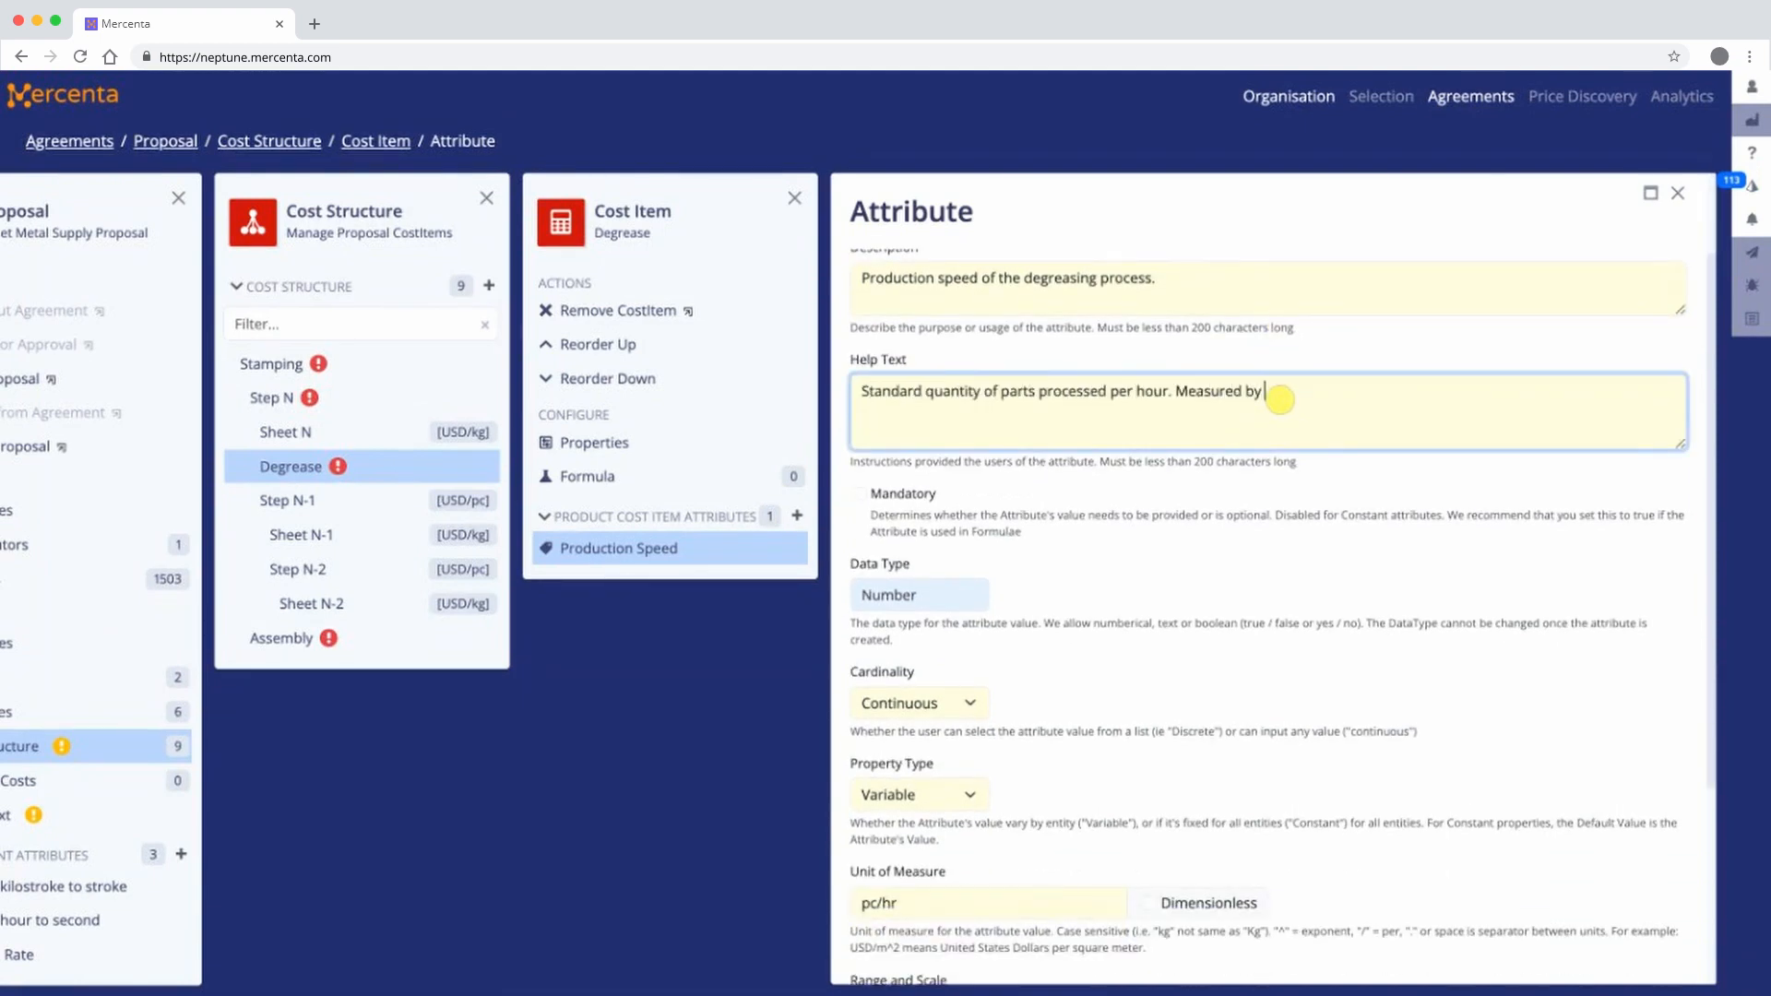
pyautogui.write('eam using statistically valid sample size')
# - Set Degrease's Production Speed to a maximum of 10000 with scale 0, and save the attribute
pyautogui.scroll(-3, 1015, 646)
pyautogui.click(967, 729)
pyautogui.click(1098, 735)
pyautogui.write('10000')
pyautogui.click(1208, 735)
pyautogui.write('0')
pyautogui.click(883, 948)
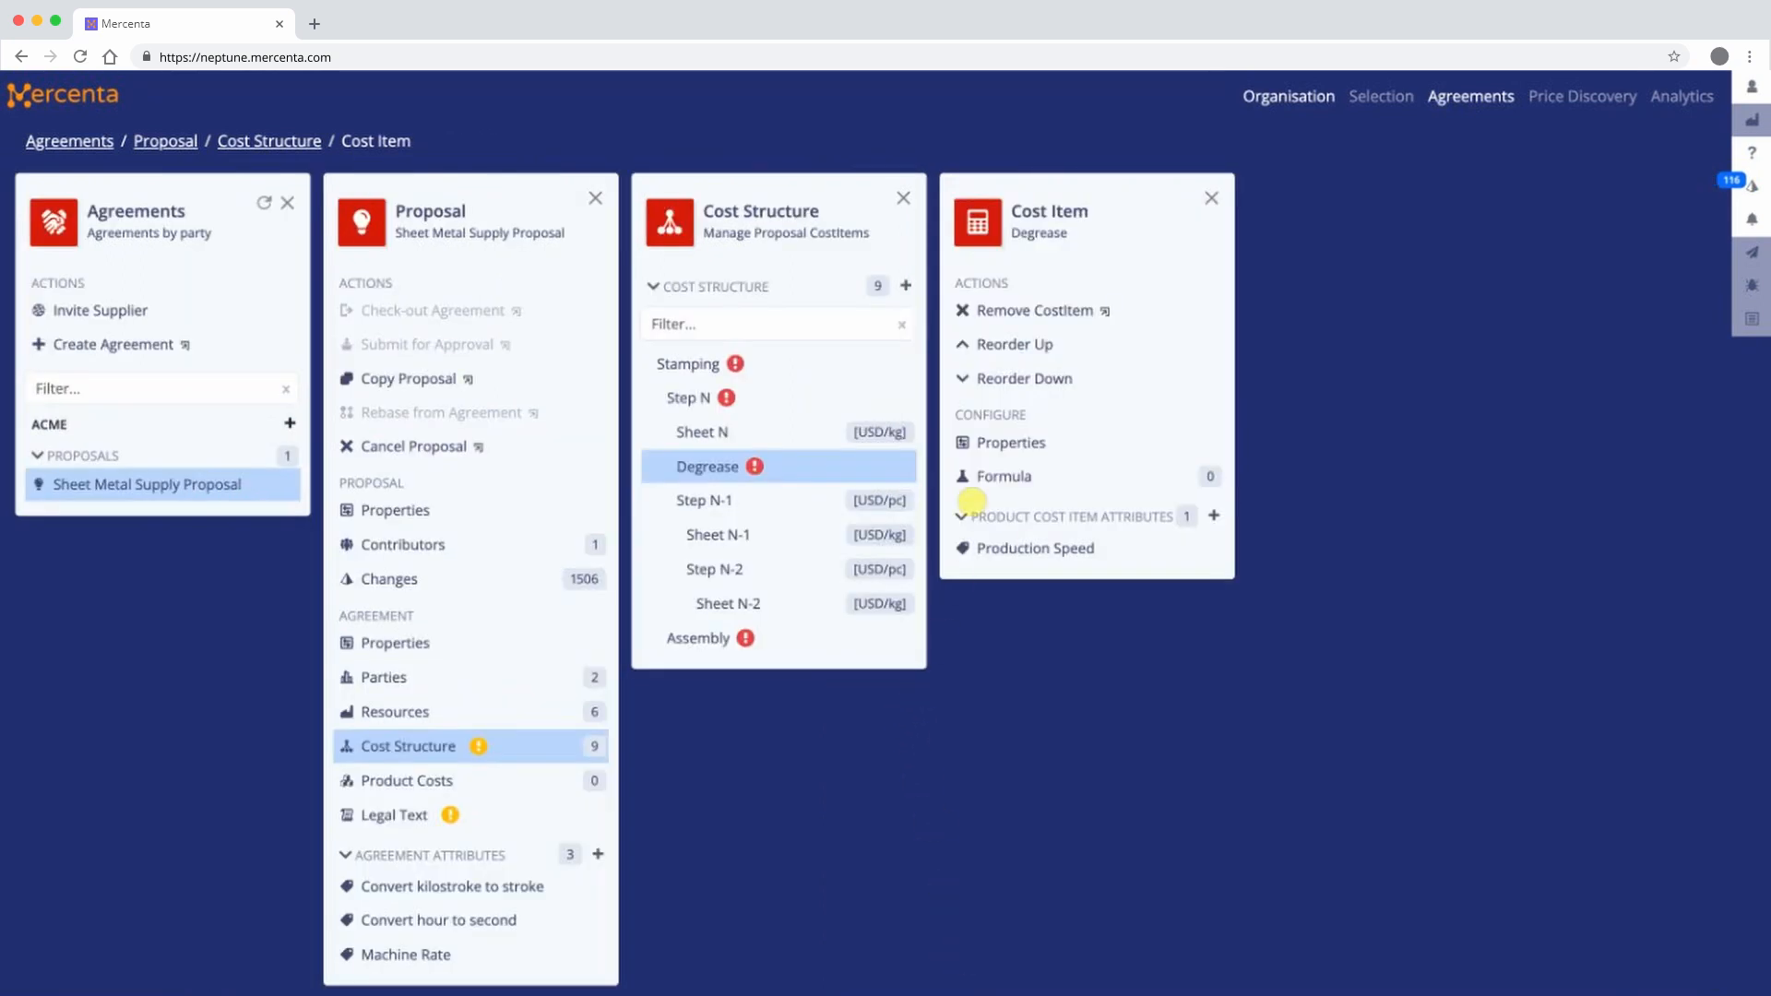
# - Add the Degreasing Process resource's Price as the first item of the Degrease formula
pyautogui.click(976, 476)
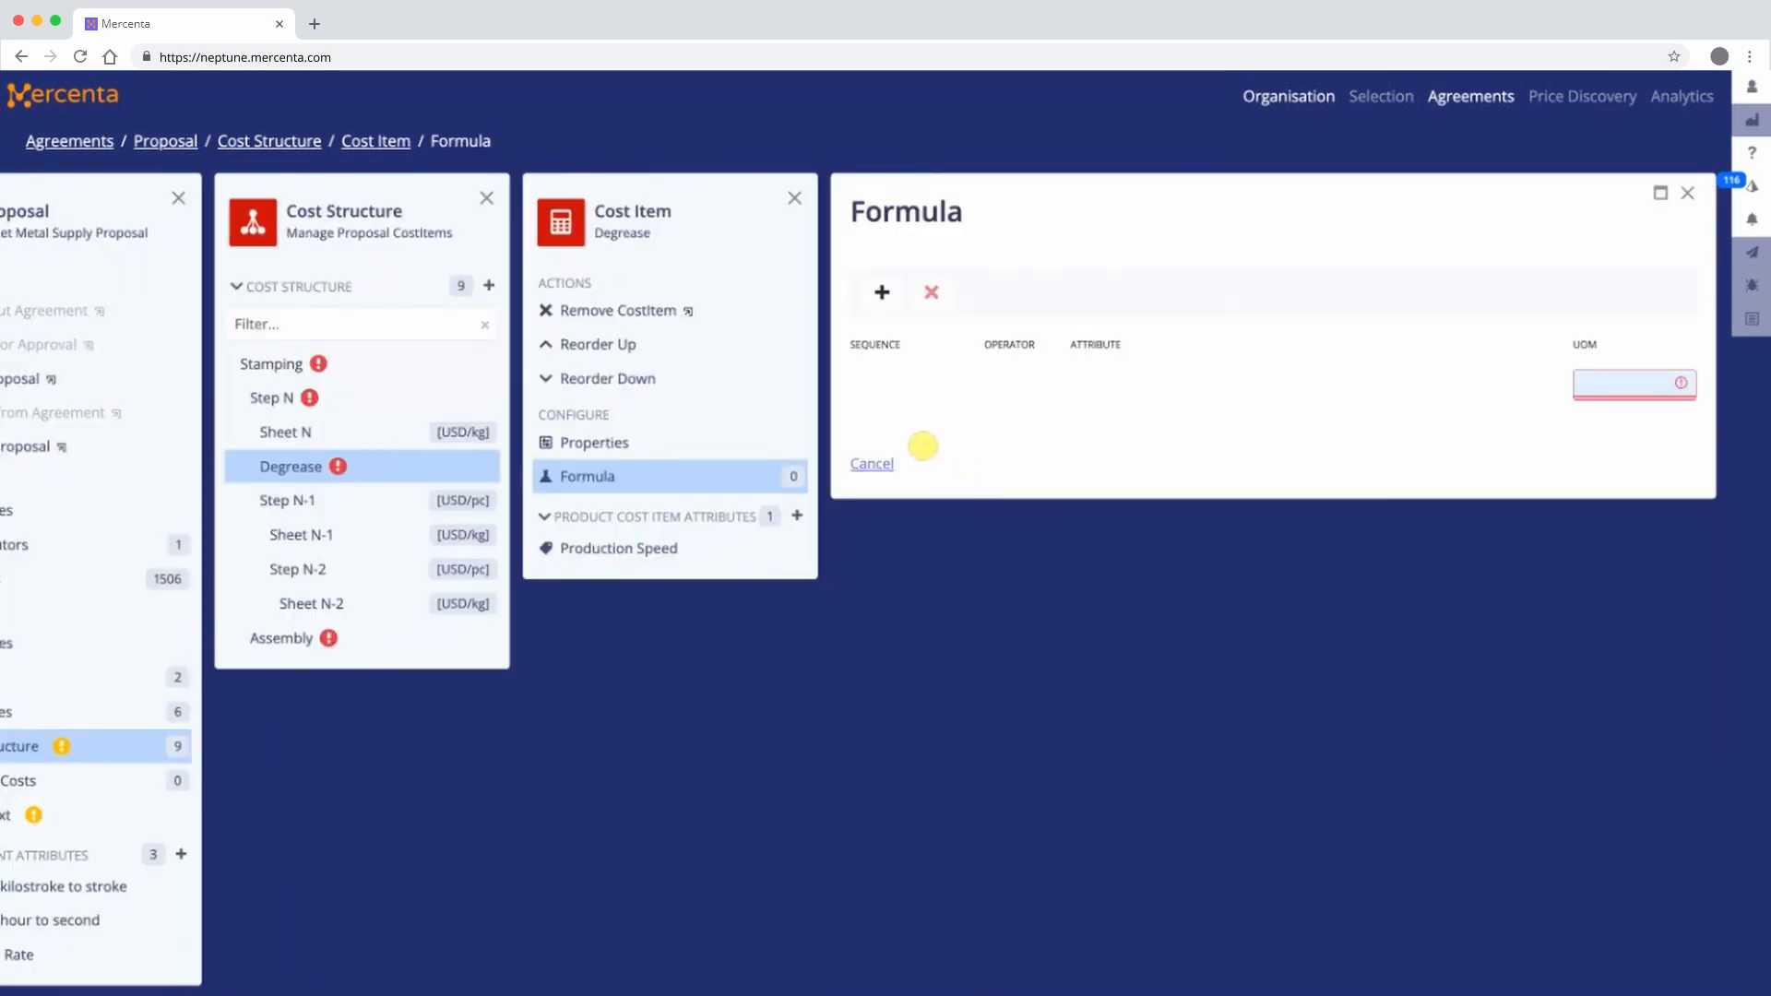
pyautogui.click(880, 295)
pyautogui.scroll(-3, 875, 307)
pyautogui.click(740, 590)
pyautogui.click(533, 948)
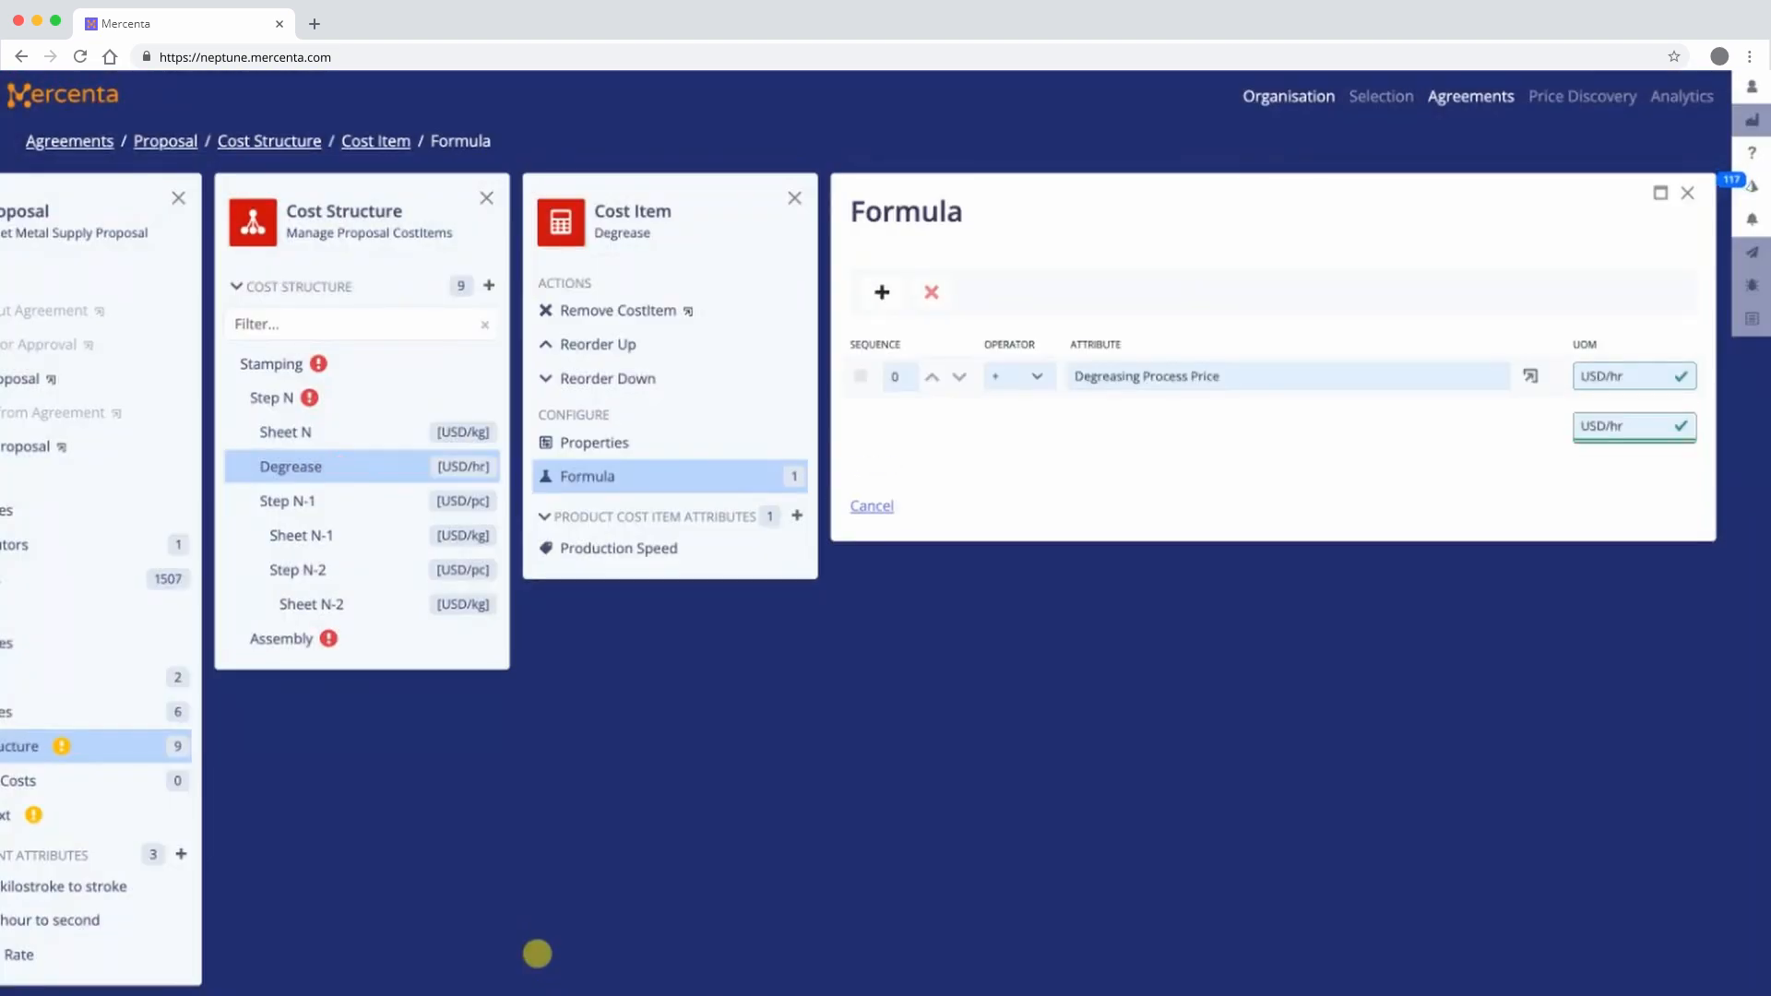
# - Add Degrease's Production Speed as the divisor in its formula, and leave the formula
pyautogui.click(880, 293)
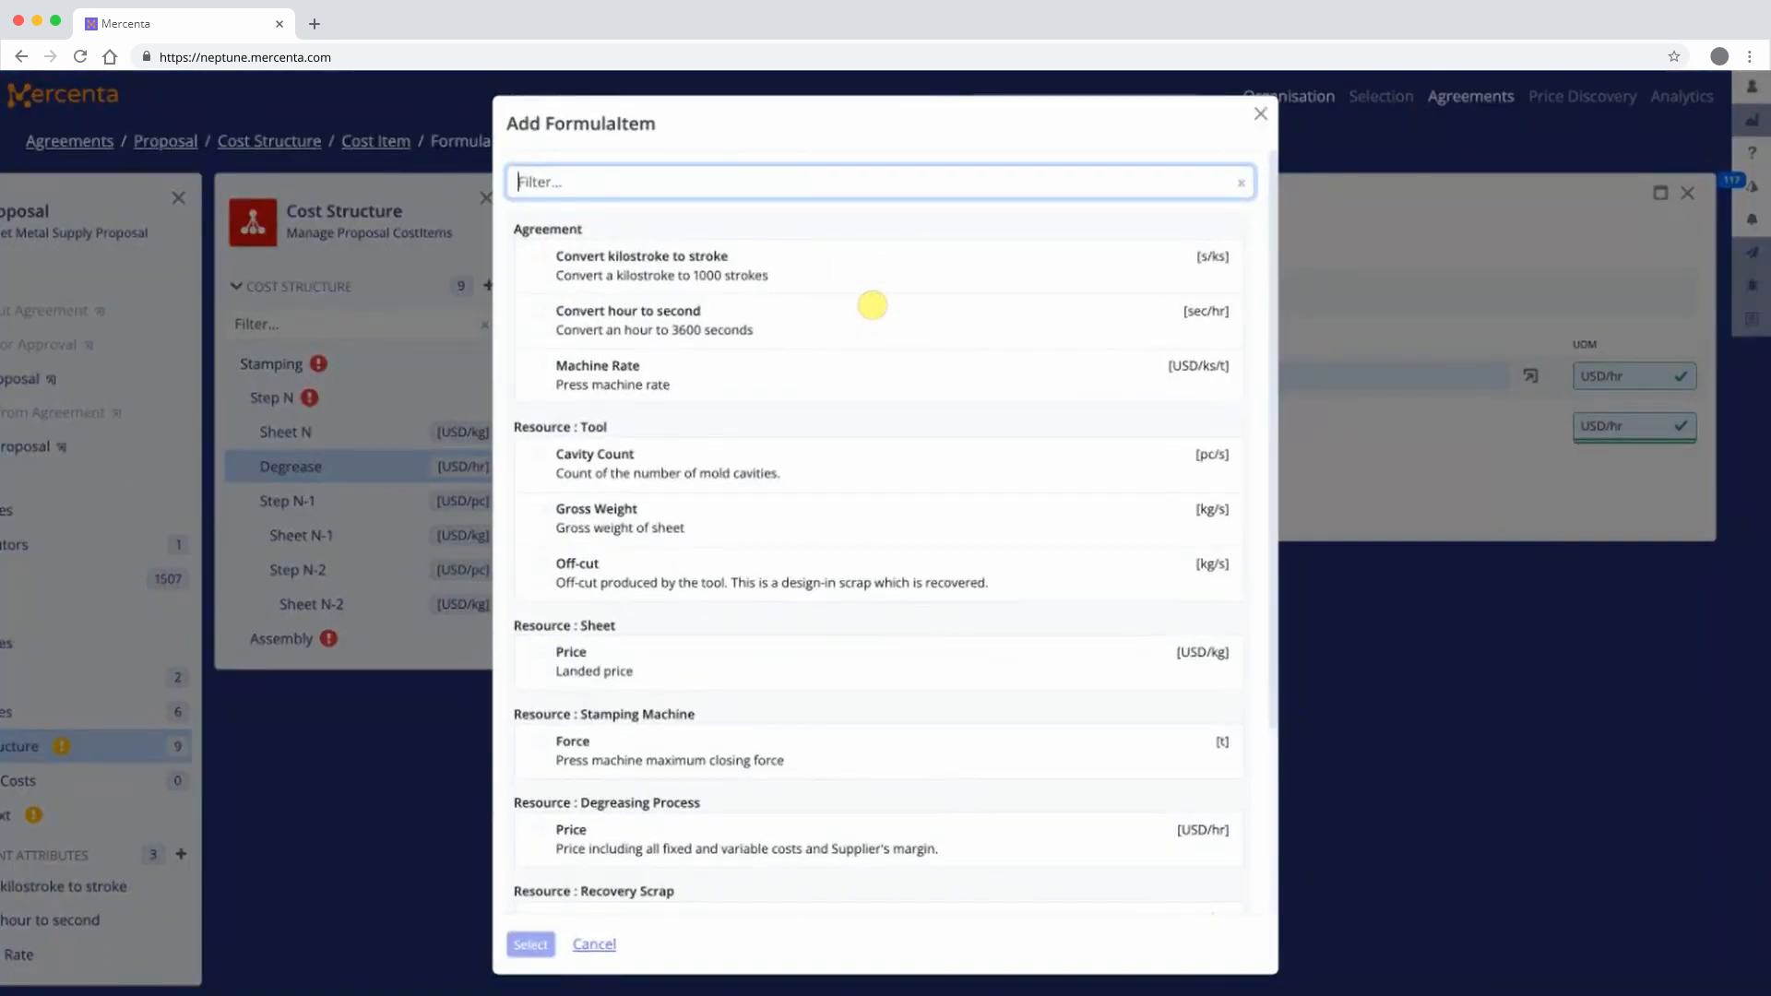
pyautogui.scroll(-3, 872, 305)
pyautogui.click(680, 846)
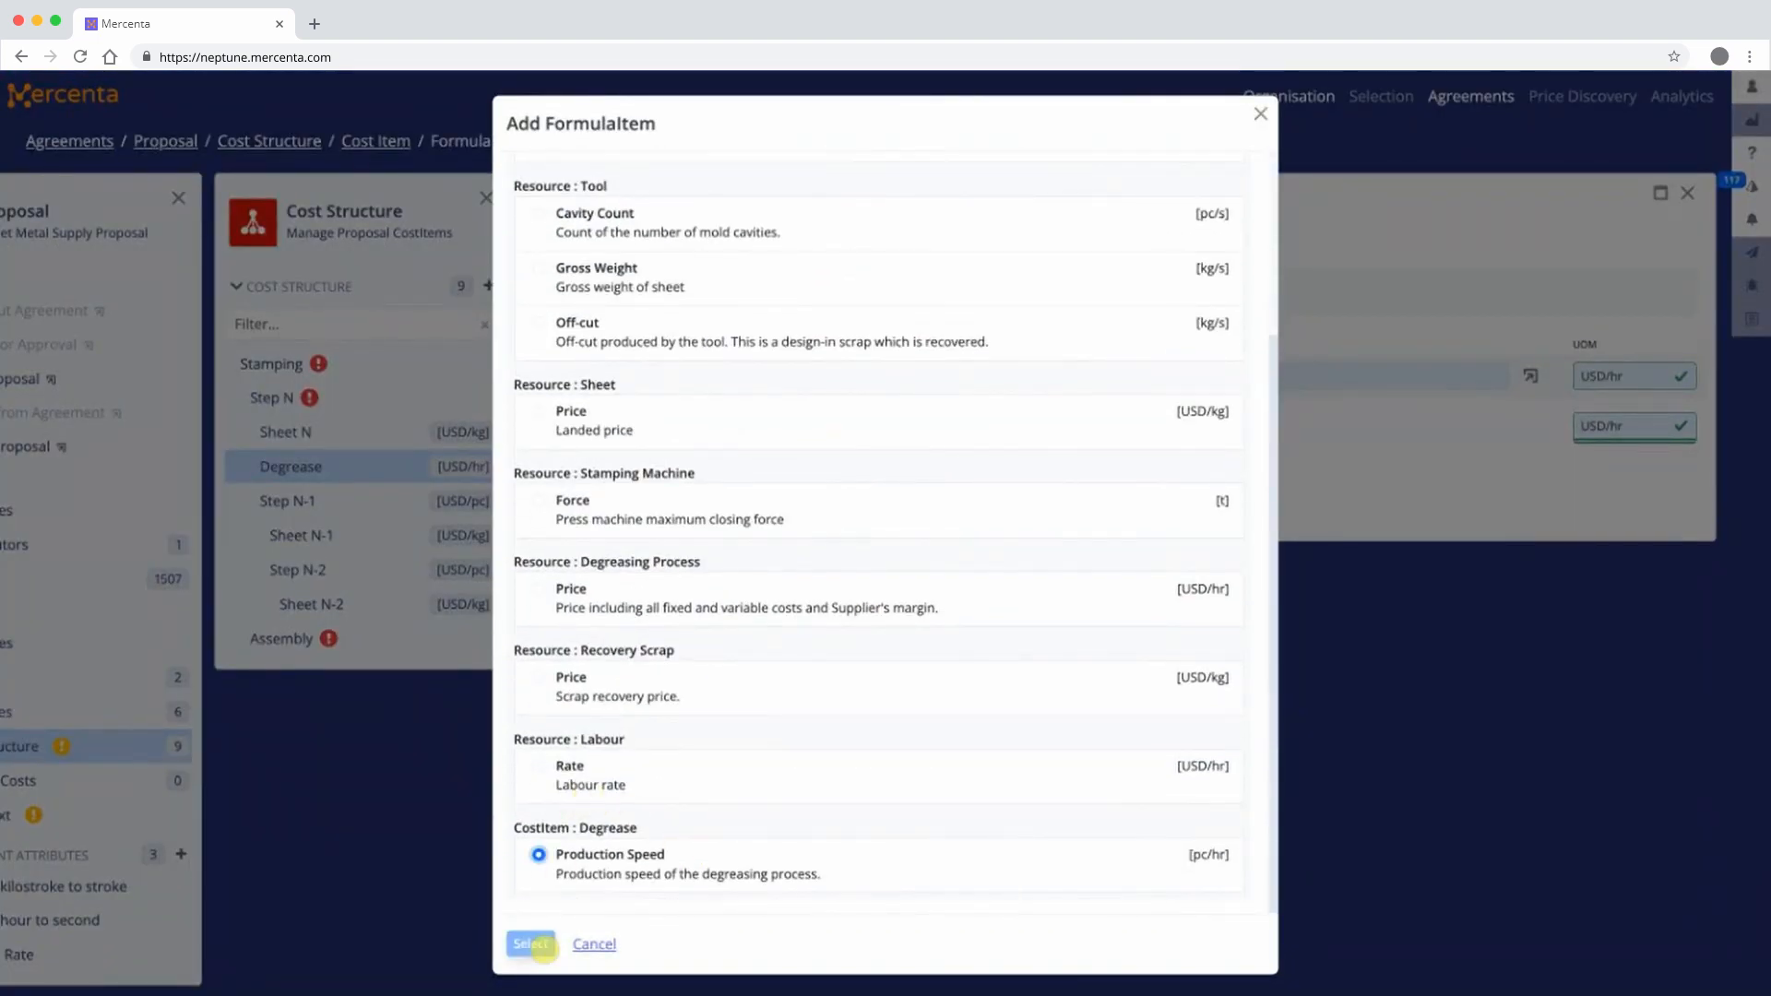
pyautogui.click(542, 944)
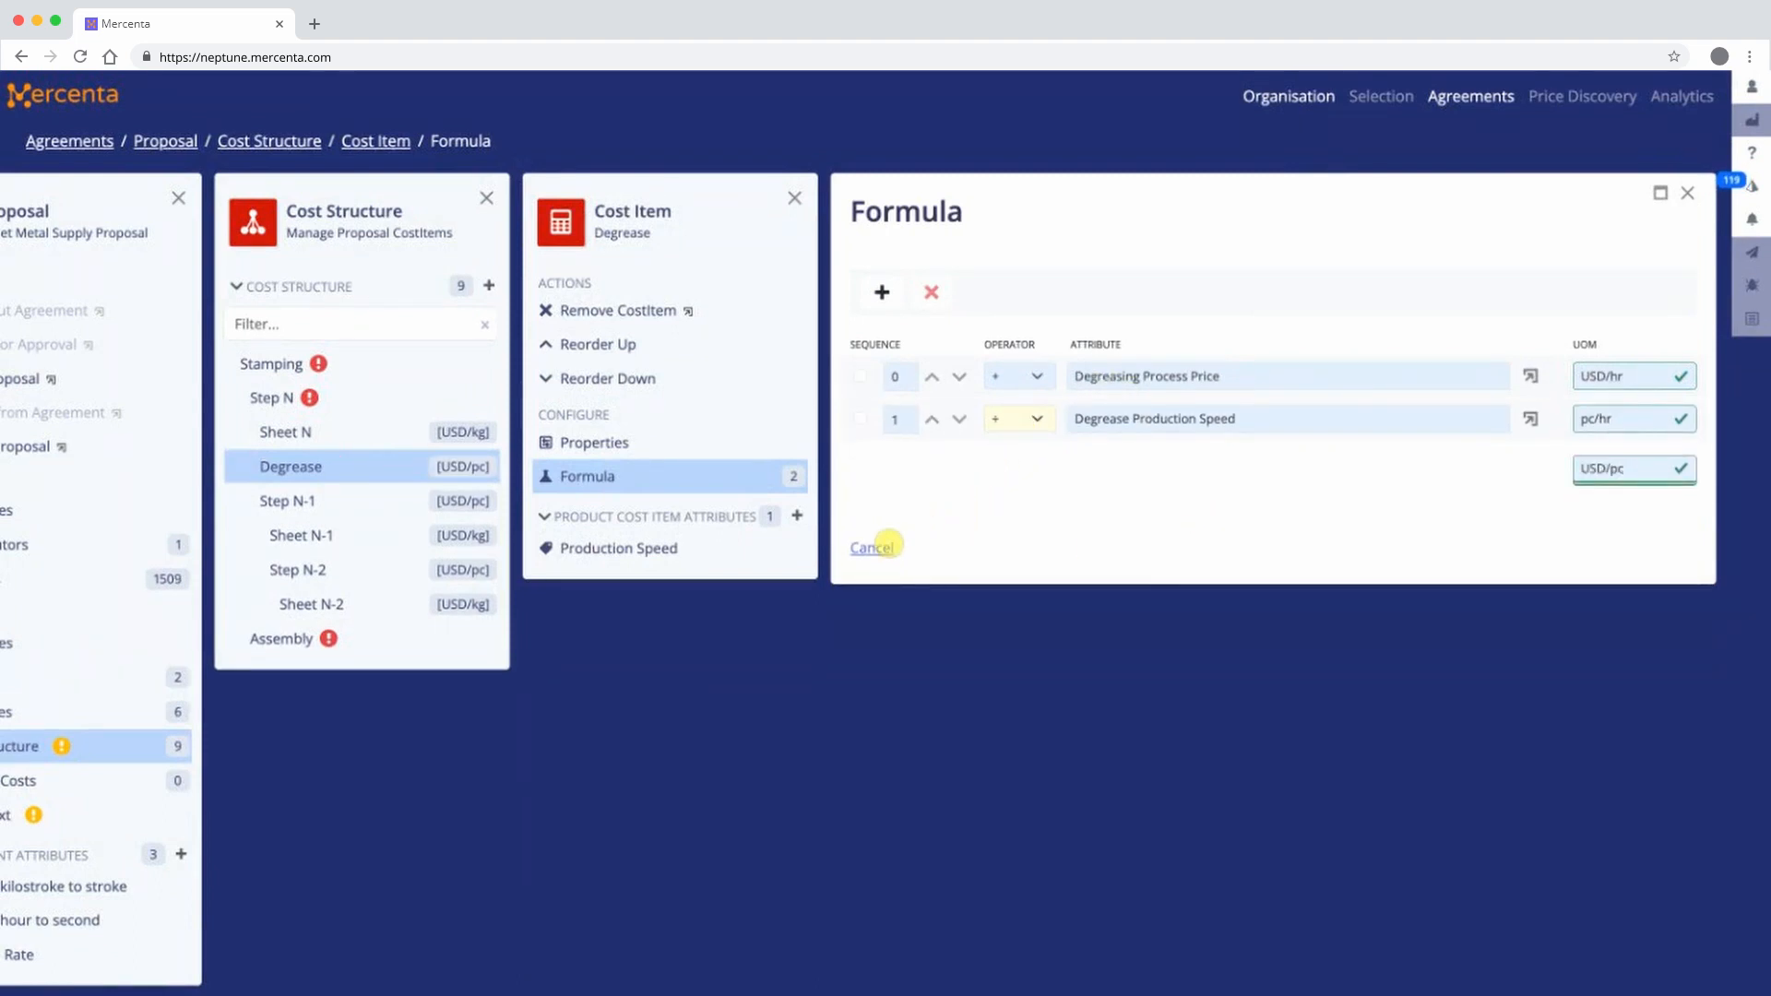
pyautogui.click(886, 546)
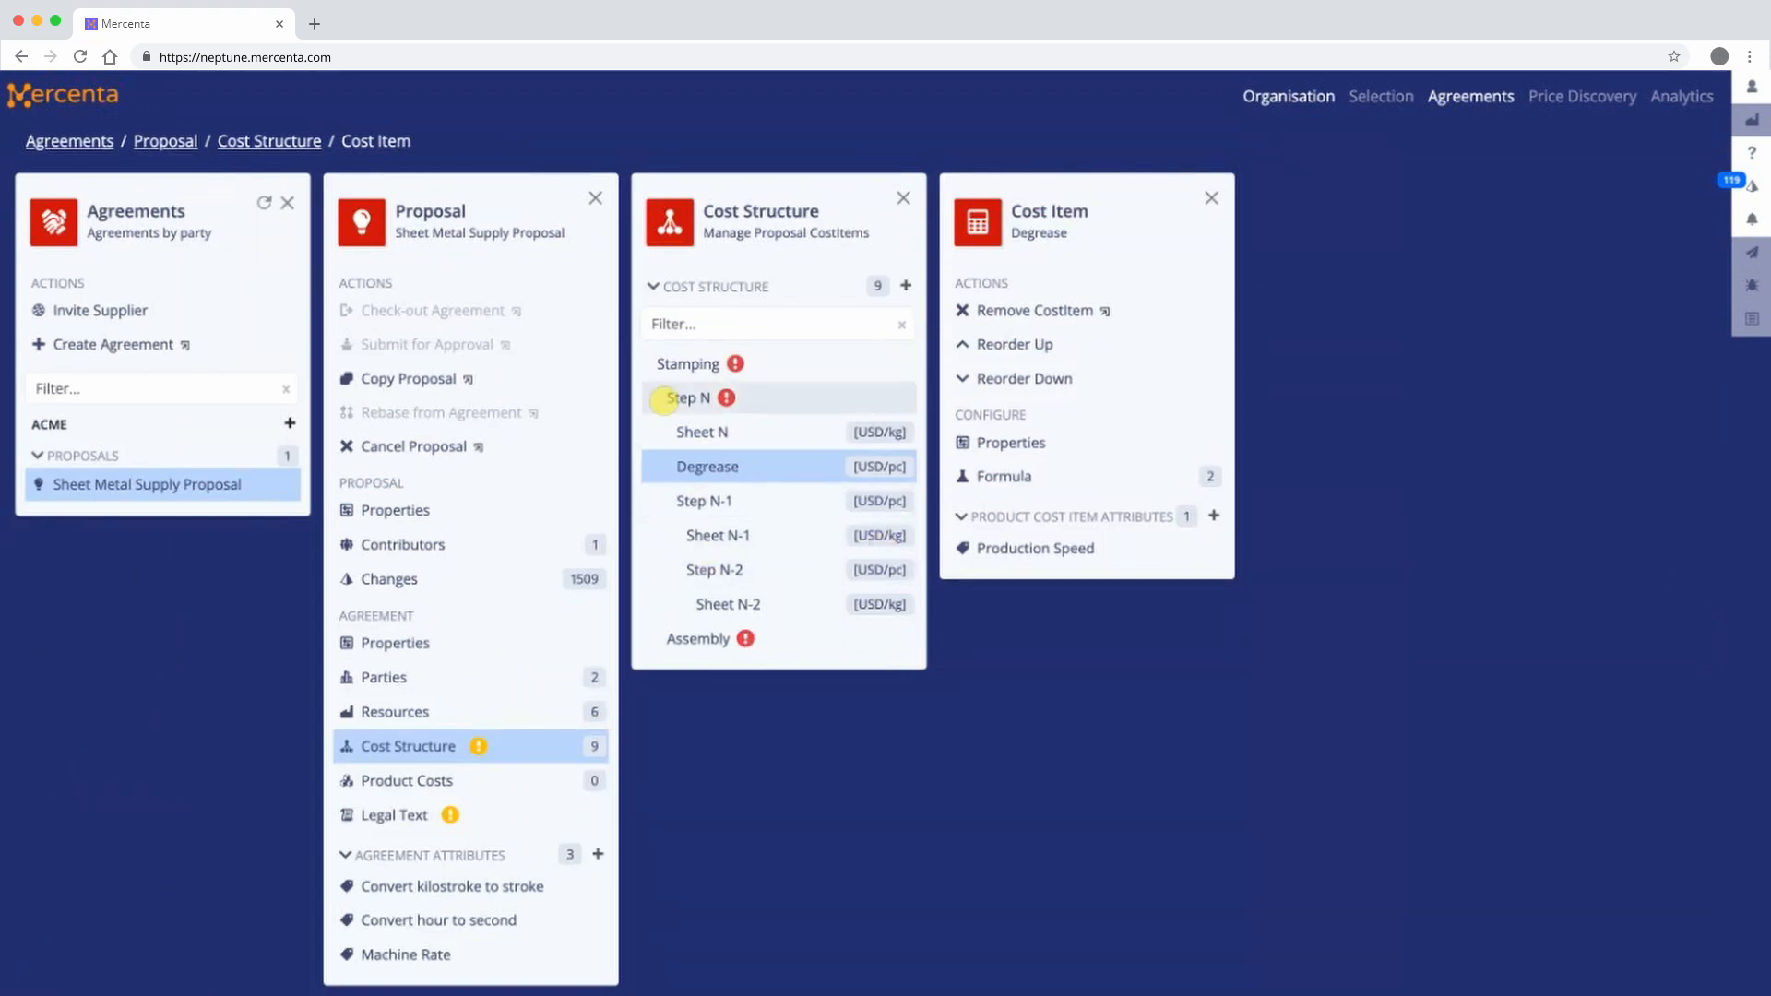
# - Define a dimensionless Number attribute named Productivity for the Step N cost item
pyautogui.click(664, 399)
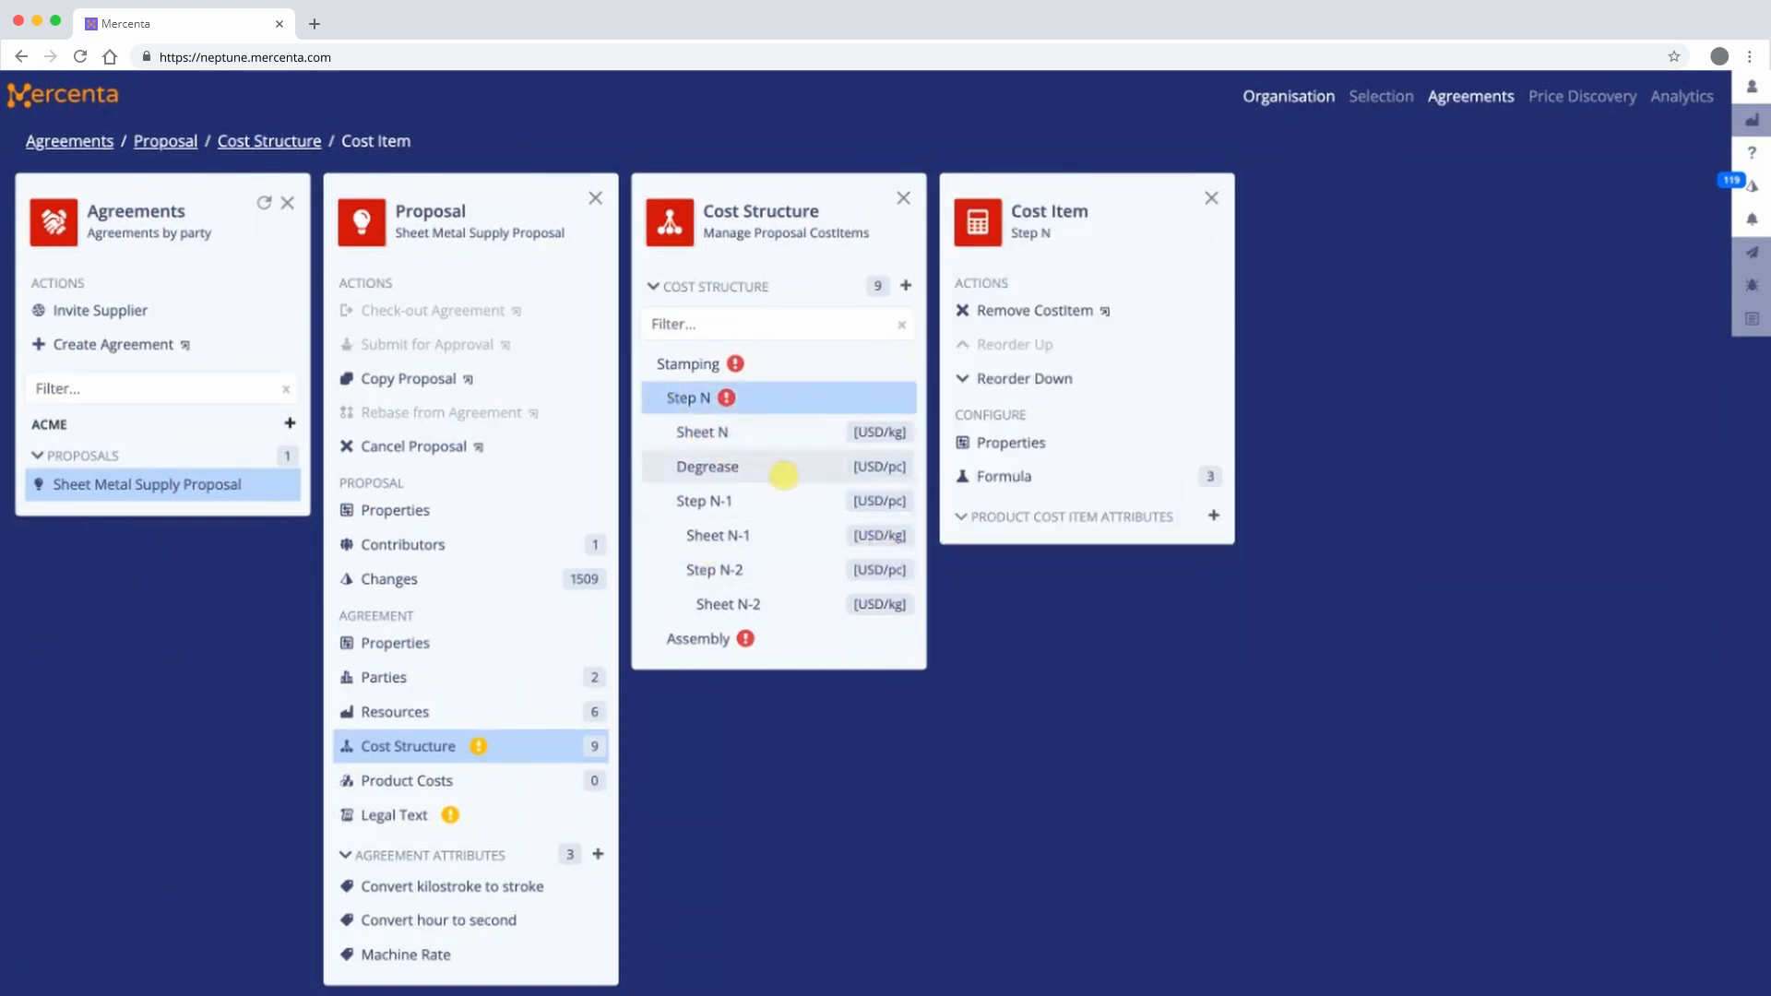
pyautogui.click(1214, 518)
pyautogui.click(1123, 199)
pyautogui.write('Productivity')
pyautogui.click(590, 296)
pyautogui.click(579, 293)
pyautogui.click(544, 519)
# - Describe Step N's Productivity as "Productivity Loss Factor" and add help text explaining the dimensionless loss allowance factor greater than 1 measured by the supplier's industrial engineering team
pyautogui.click(1169, 400)
pyautogui.write('Productivity Loss Factor')
pyautogui.scroll(-1, 1169, 400)
pyautogui.click(1169, 400)
pyautogui.write('Dimensionless loss a')
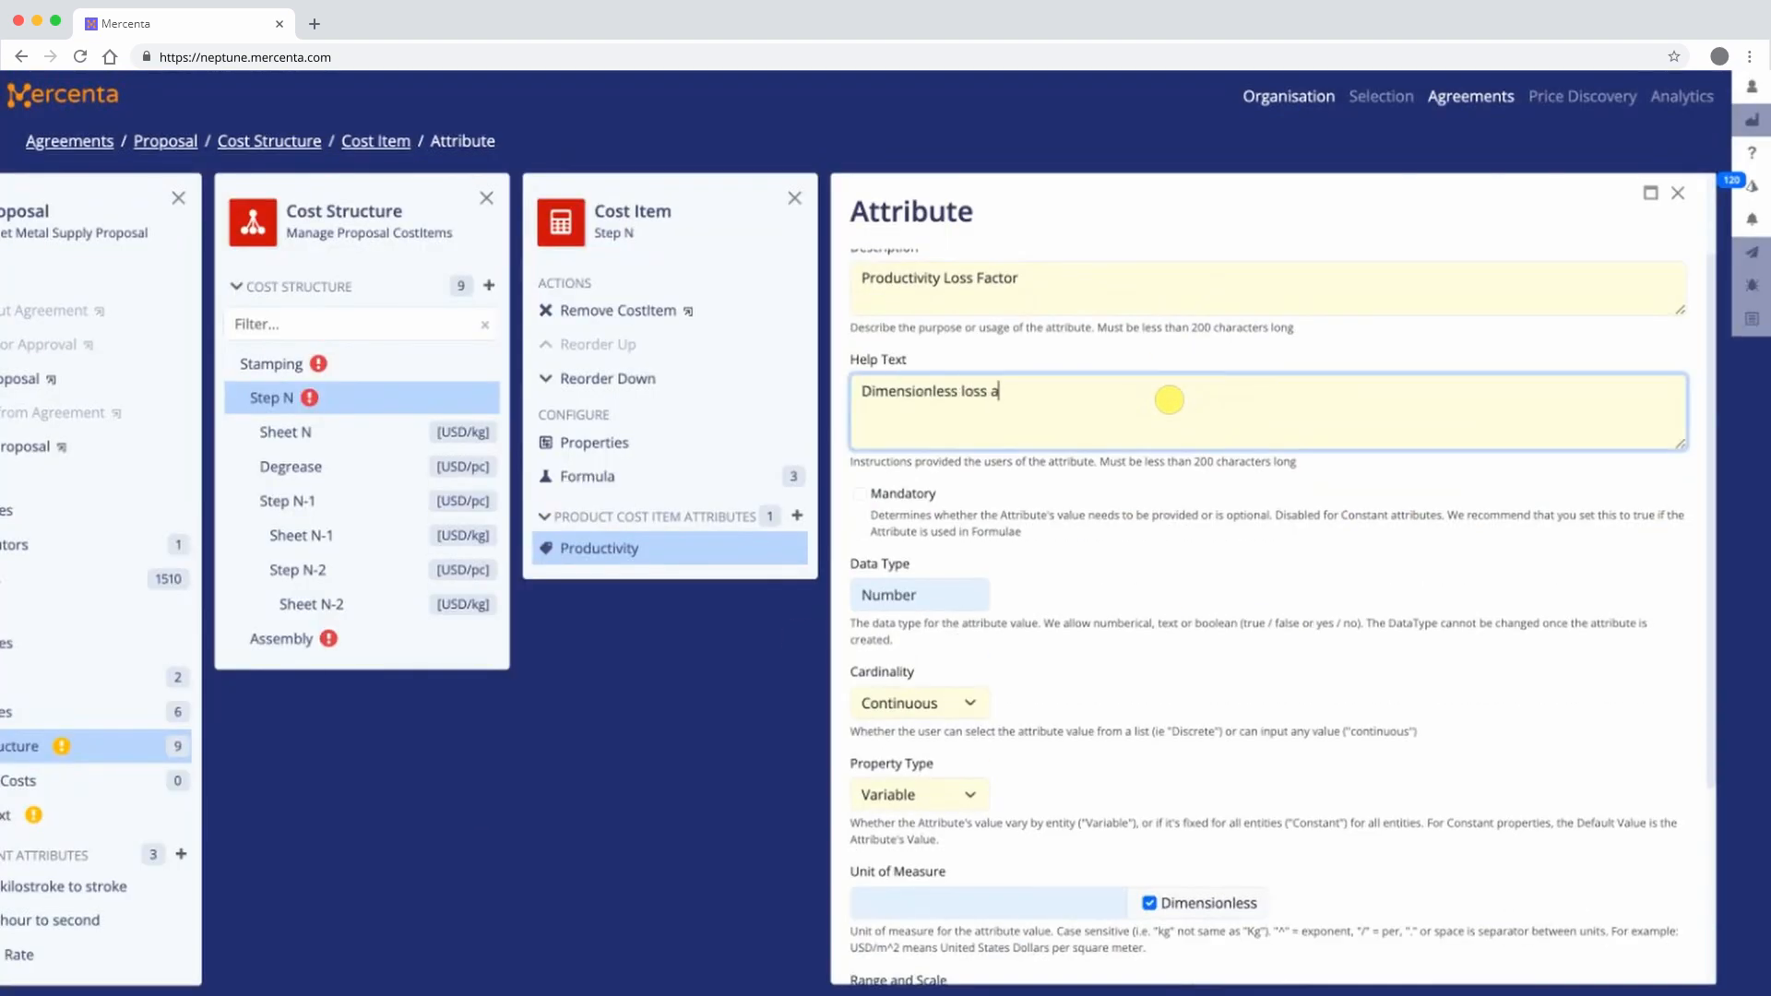
pyautogui.write("llowance expressed as a factor greater than 1 (1.00 = no loss, 1.02 = 2% loss). Measured by supplier's industrial engineering team using statistically valid sample size.")
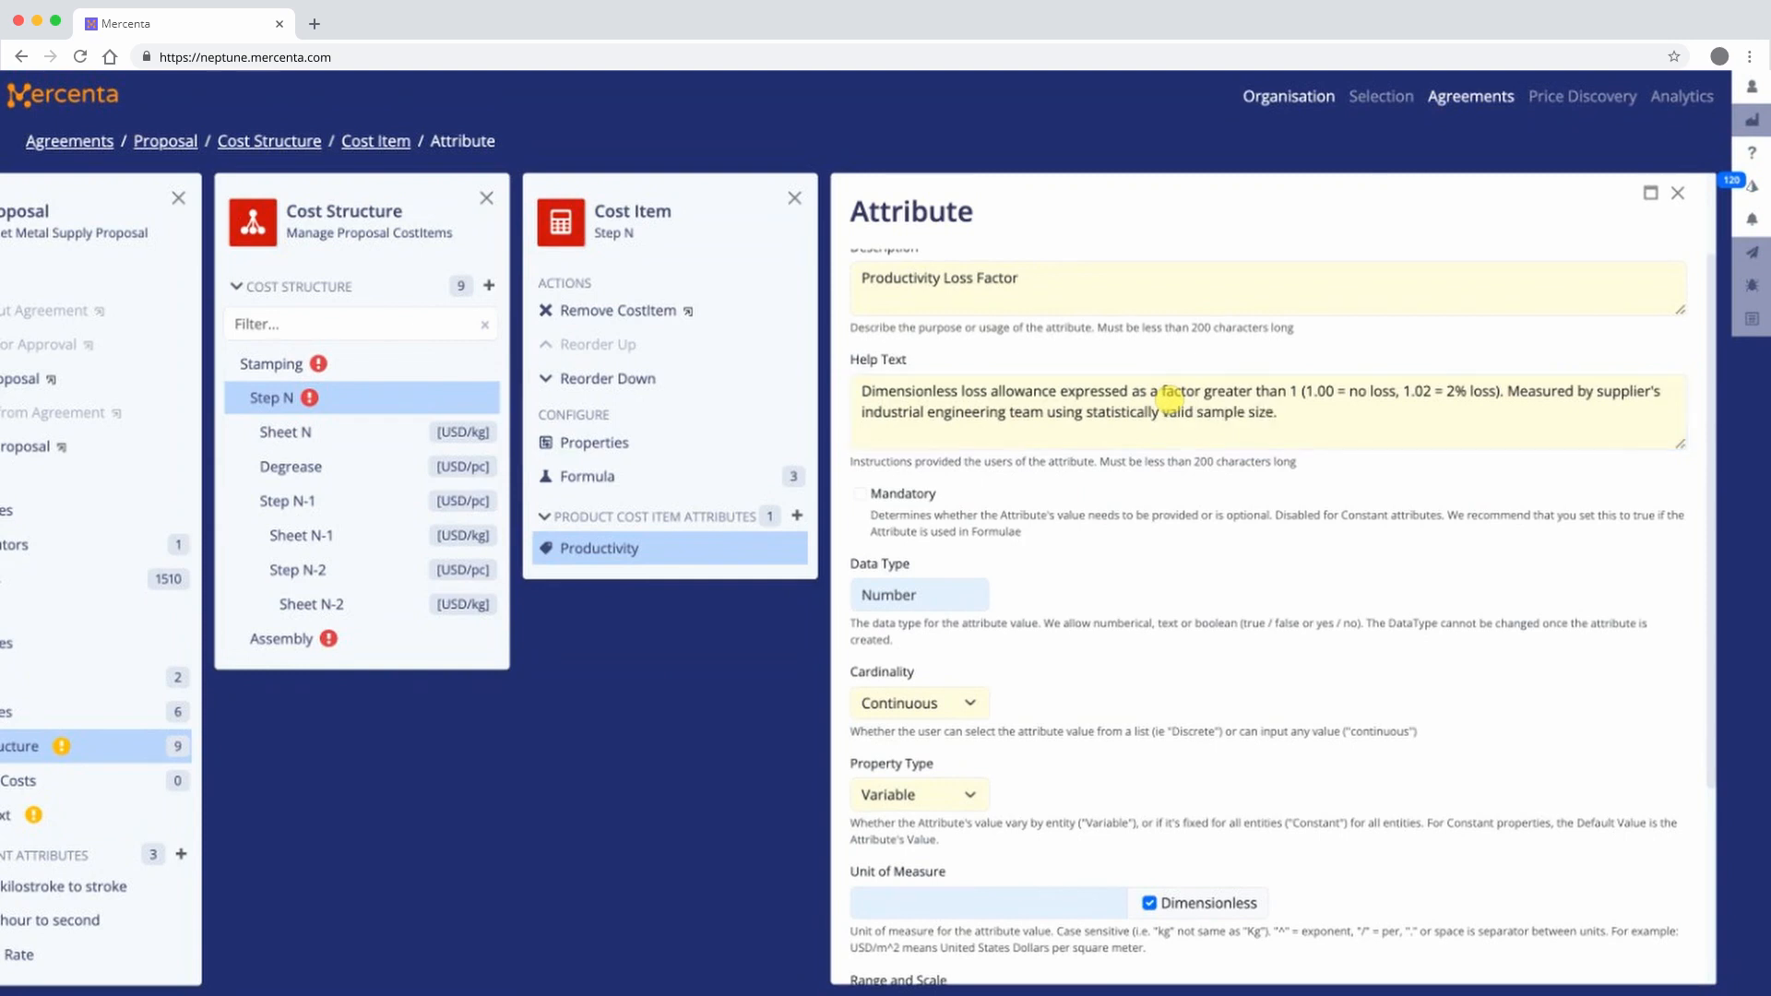
# - Set Step N's Productivity to range 1.00 to 2.00 with scale 2, and save the attribute
pyautogui.scroll(-3, 1169, 401)
pyautogui.click(879, 733)
pyautogui.write('1.00')
pyautogui.click(1070, 748)
pyautogui.write('2.00')
pyautogui.click(1150, 745)
pyautogui.write('2')
pyautogui.click(876, 951)
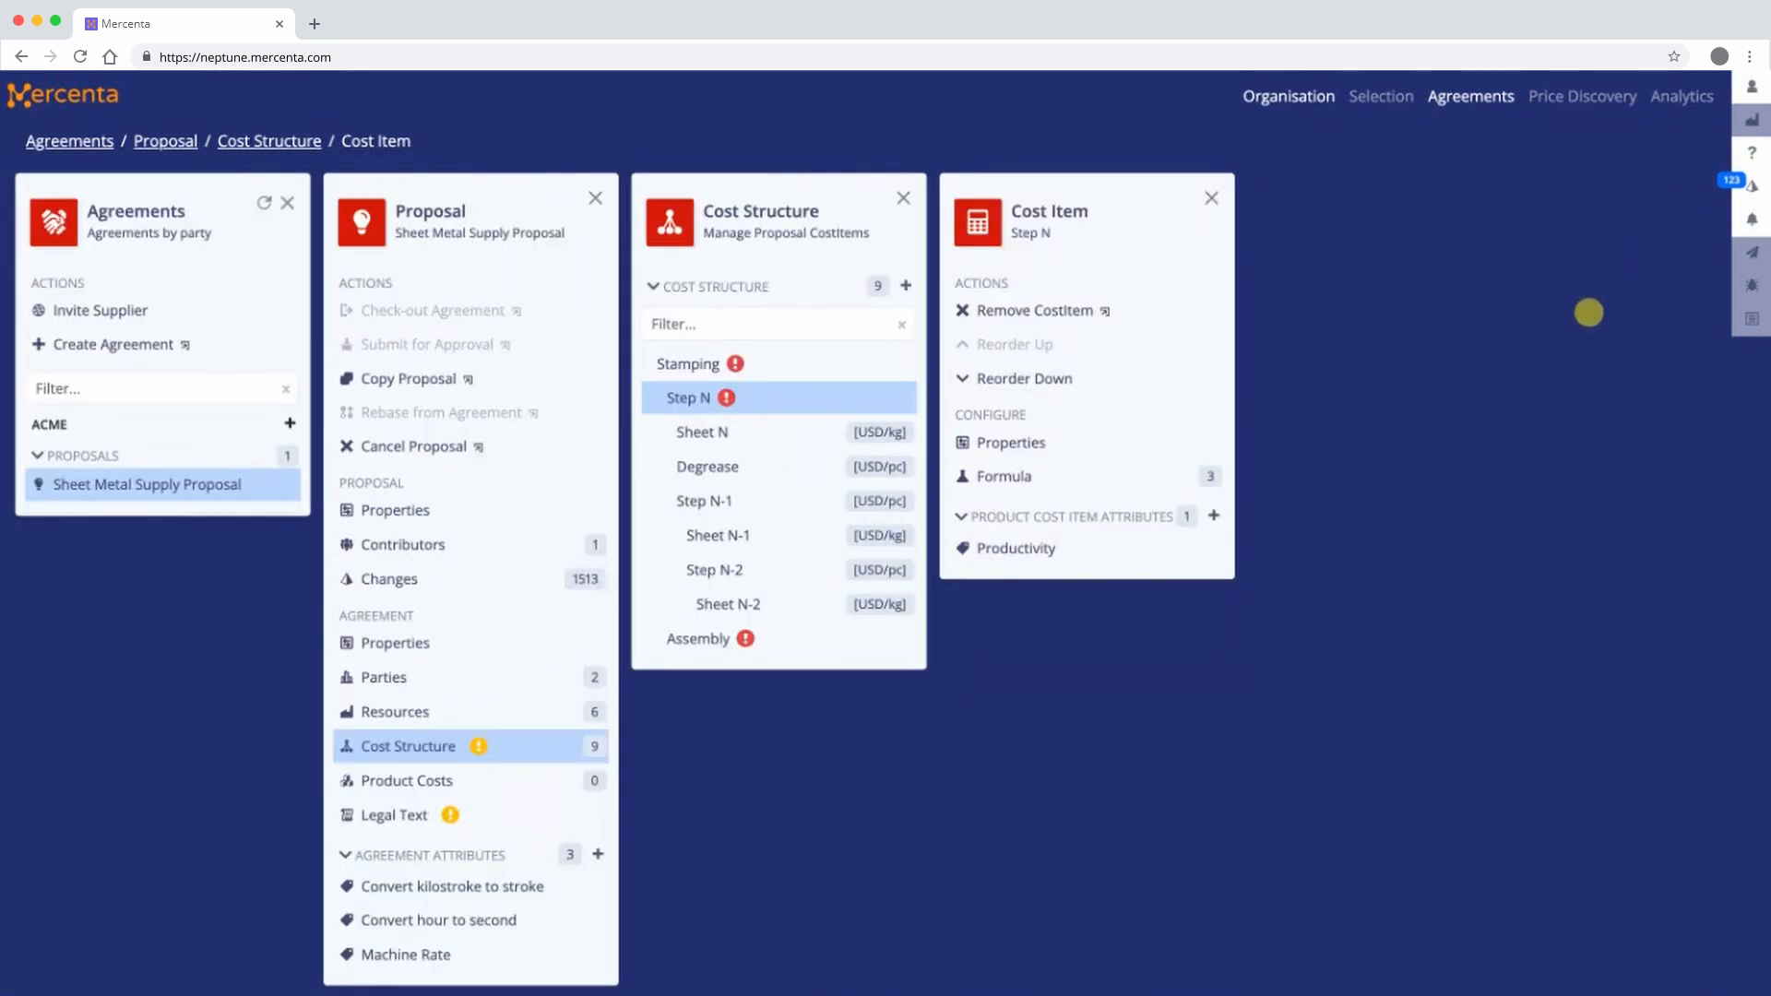
# - Define a second Step N attribute named Quantity as a Number with unit pc/ea
pyautogui.click(1215, 516)
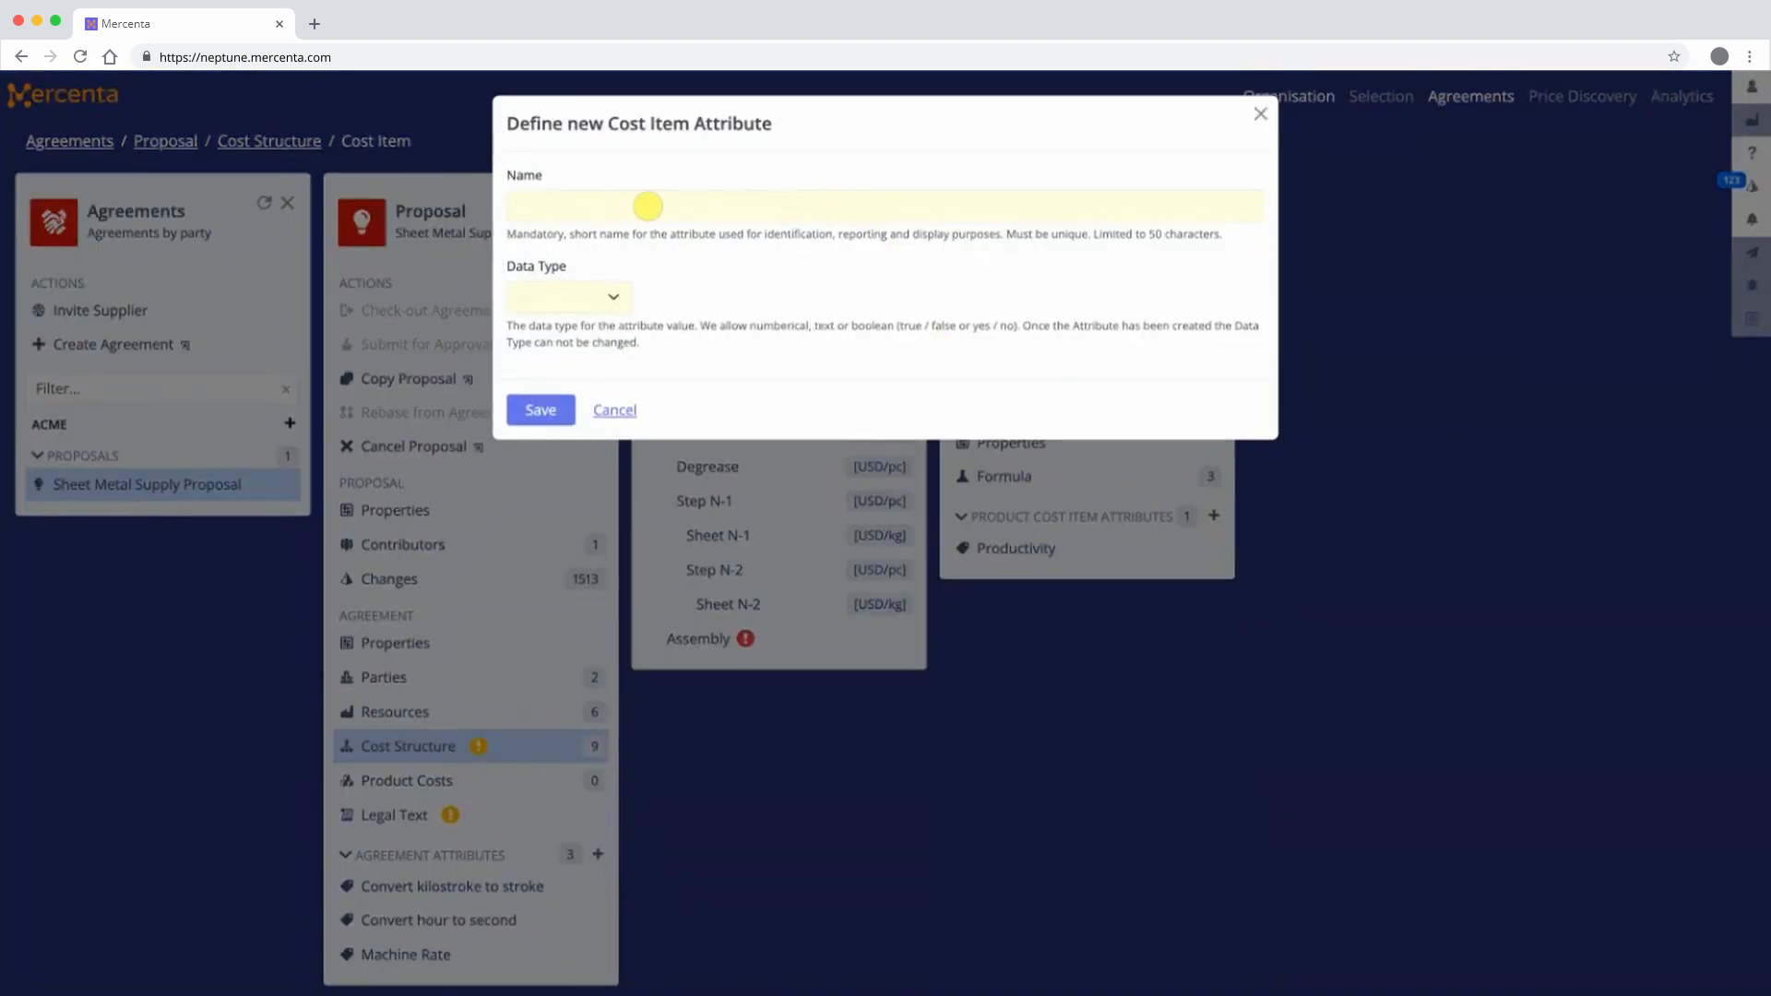
pyautogui.write('Quantity')
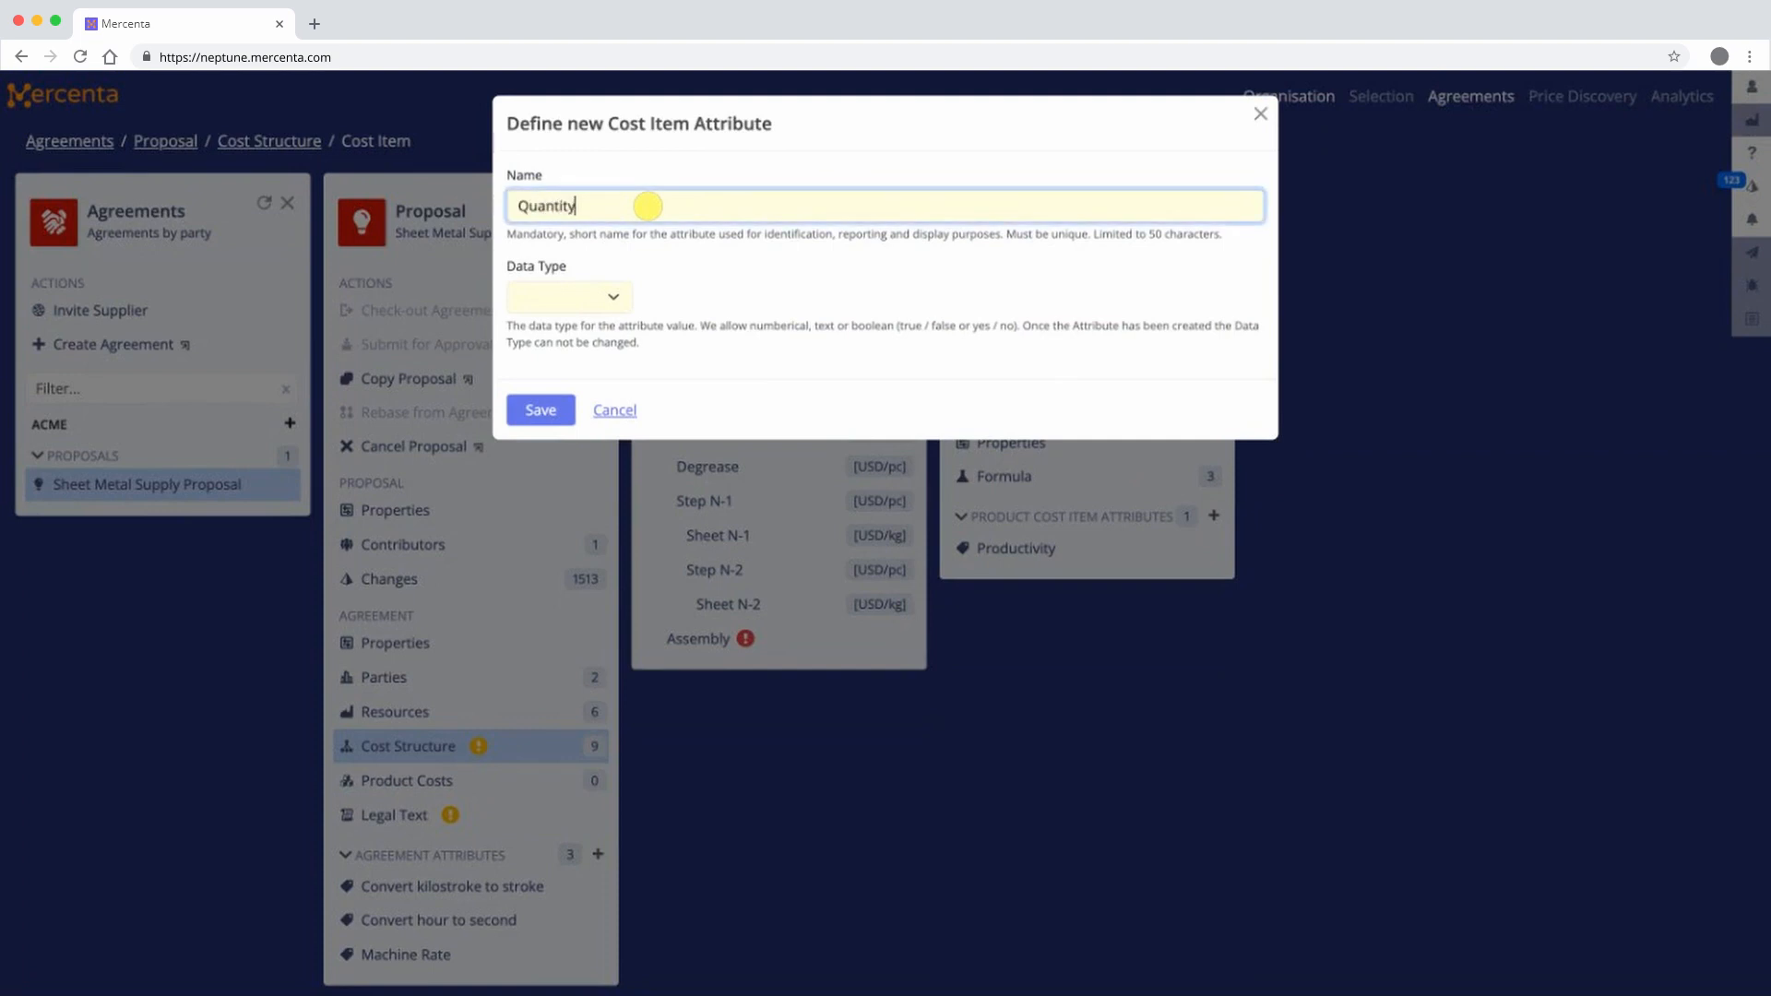
pyautogui.click(575, 396)
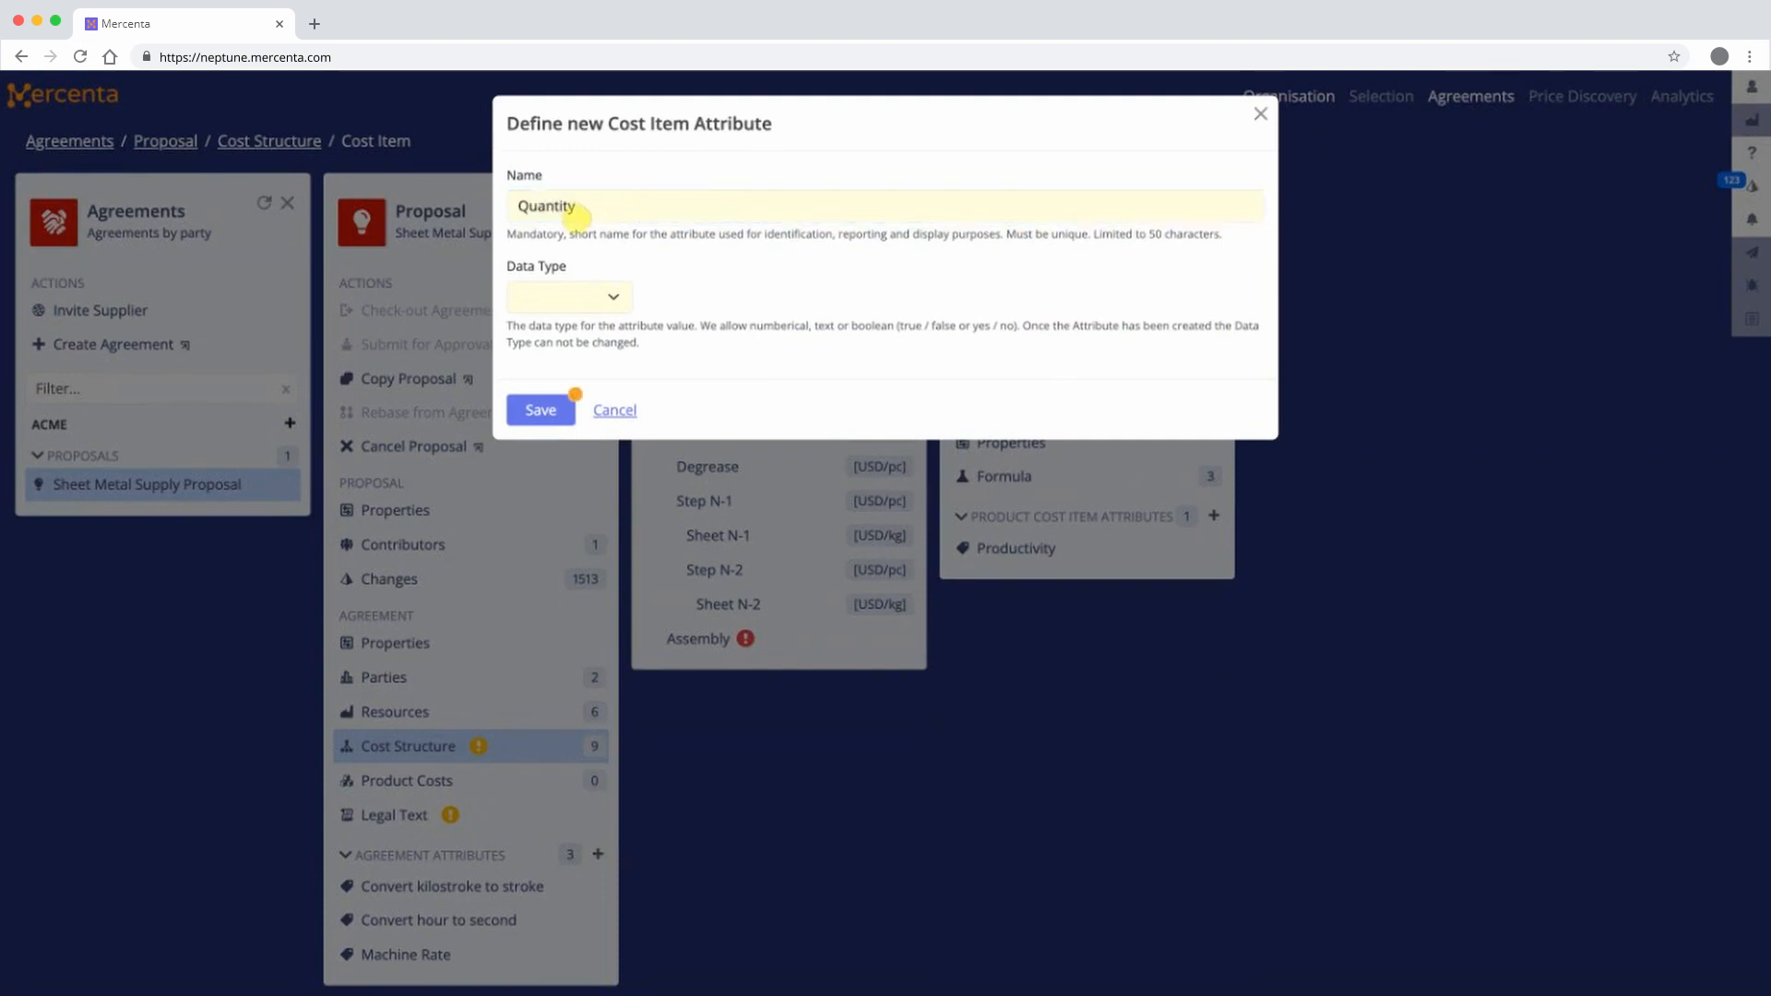
pyautogui.click(585, 307)
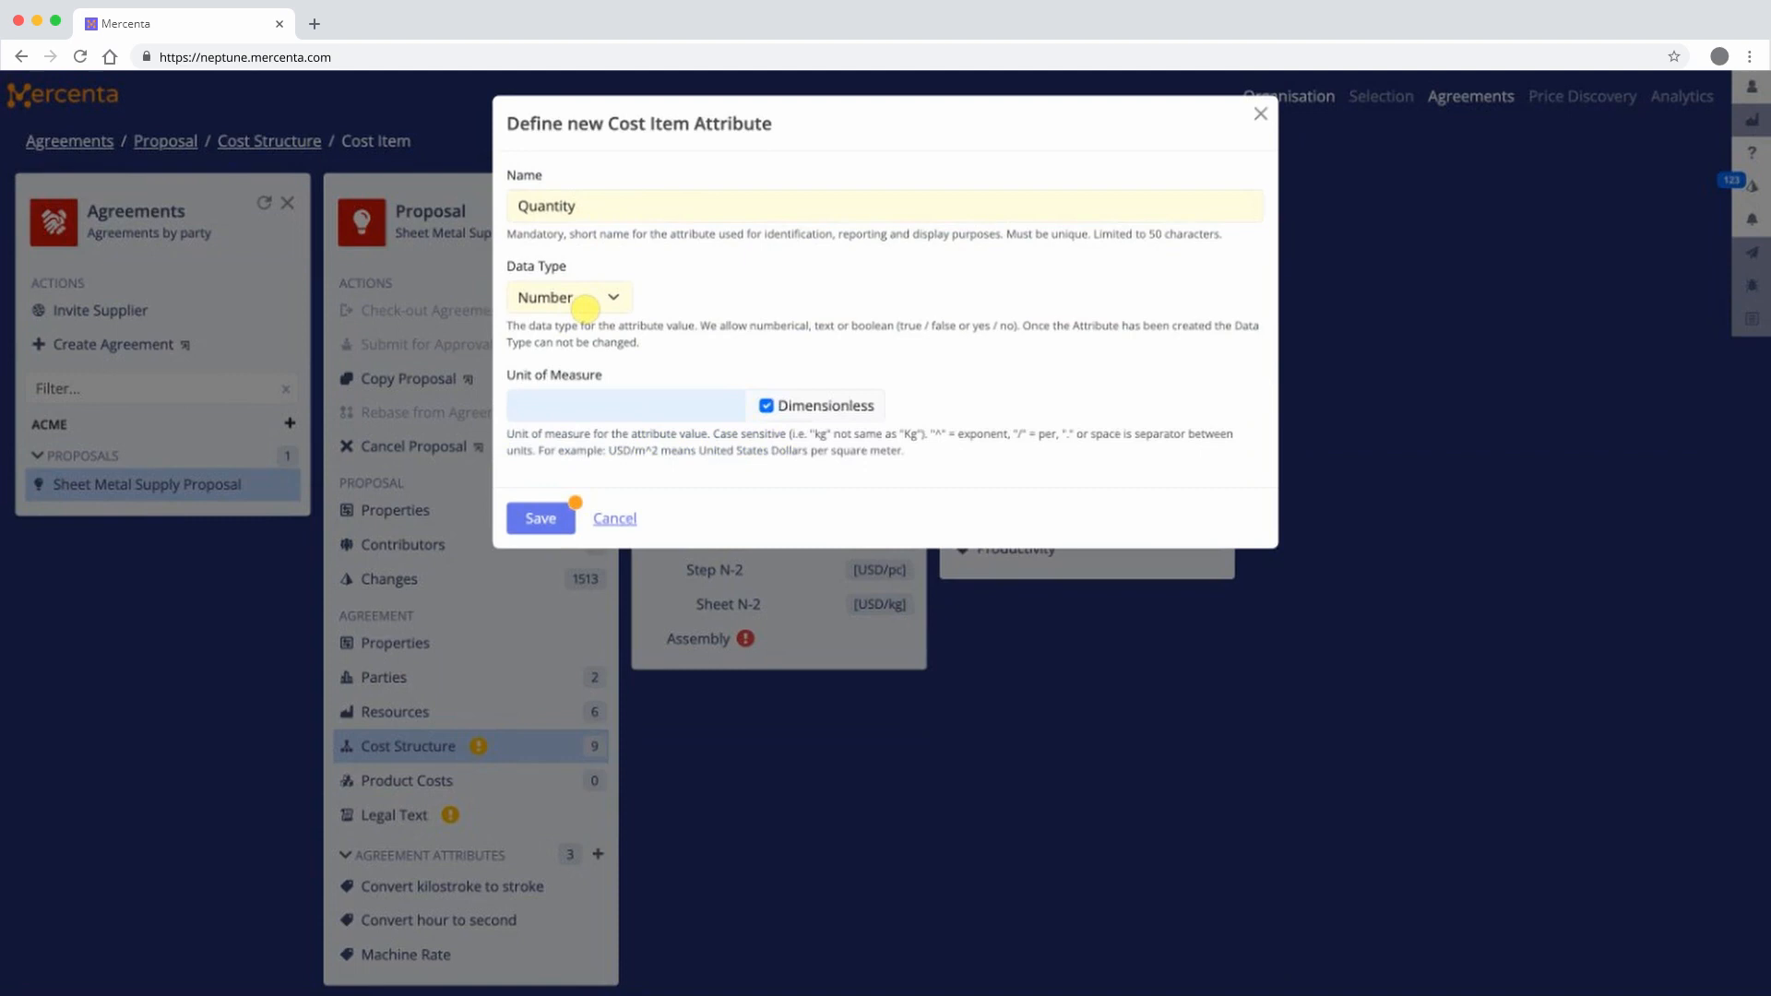
pyautogui.click(767, 406)
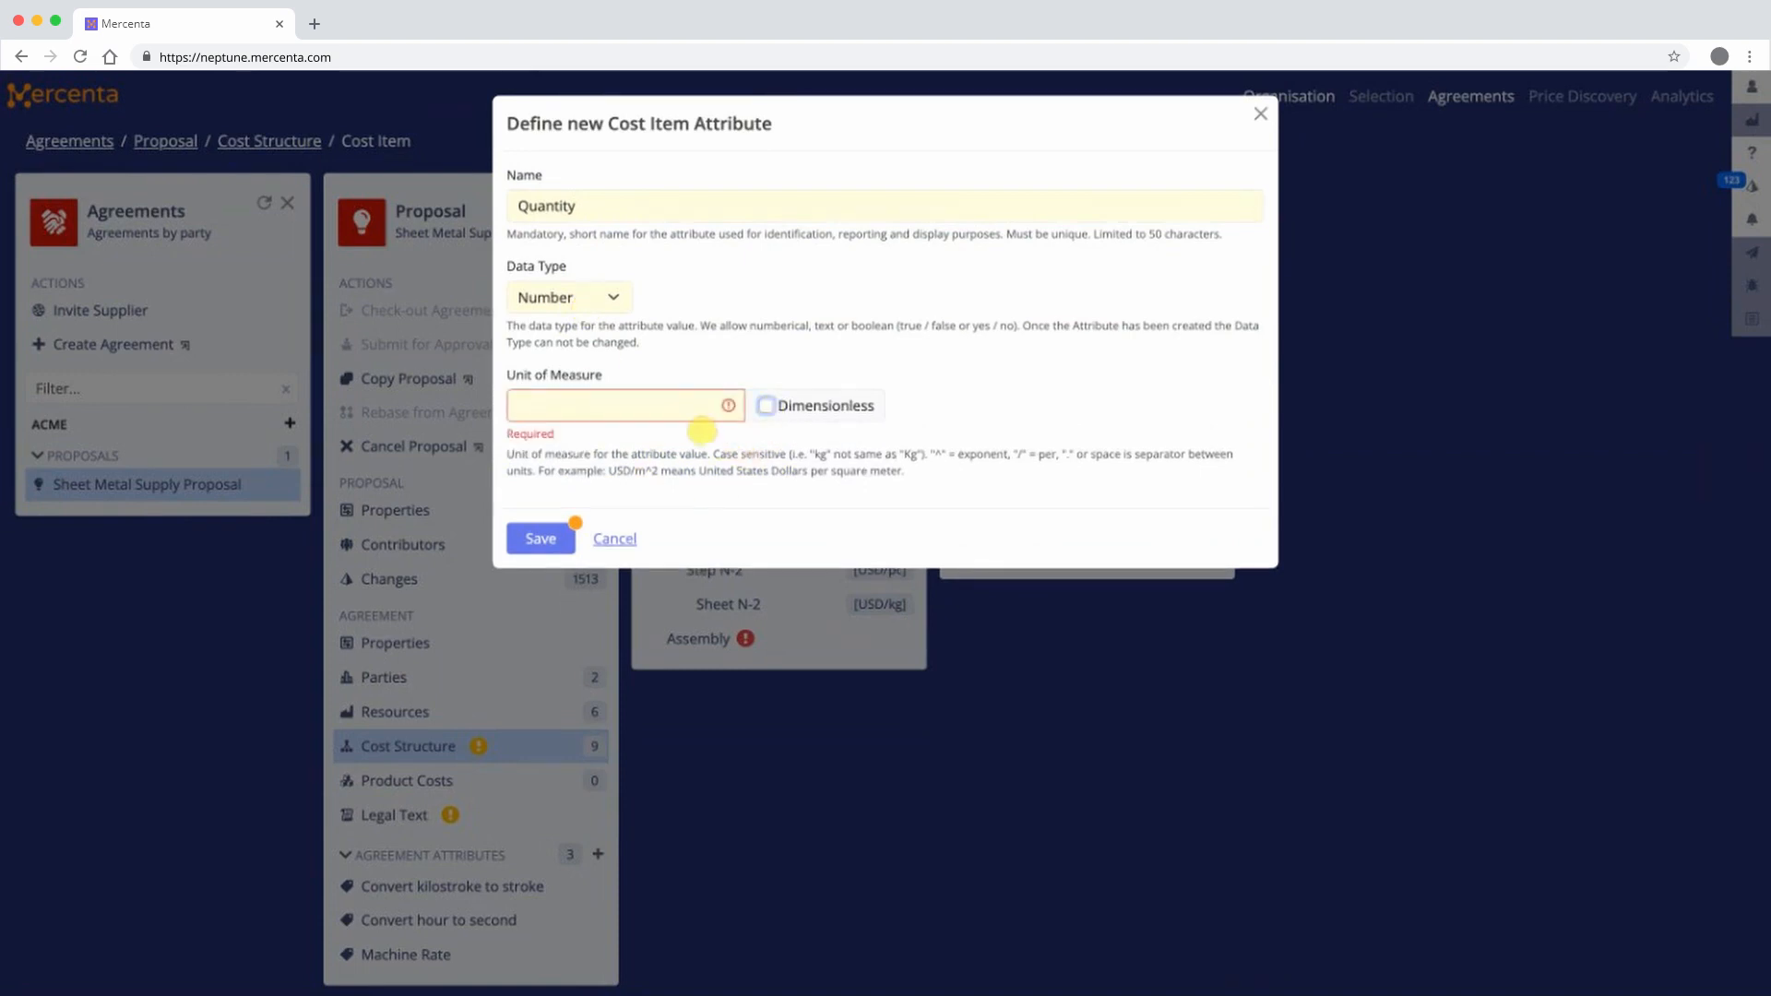
pyautogui.click(671, 412)
pyautogui.write('pc/')
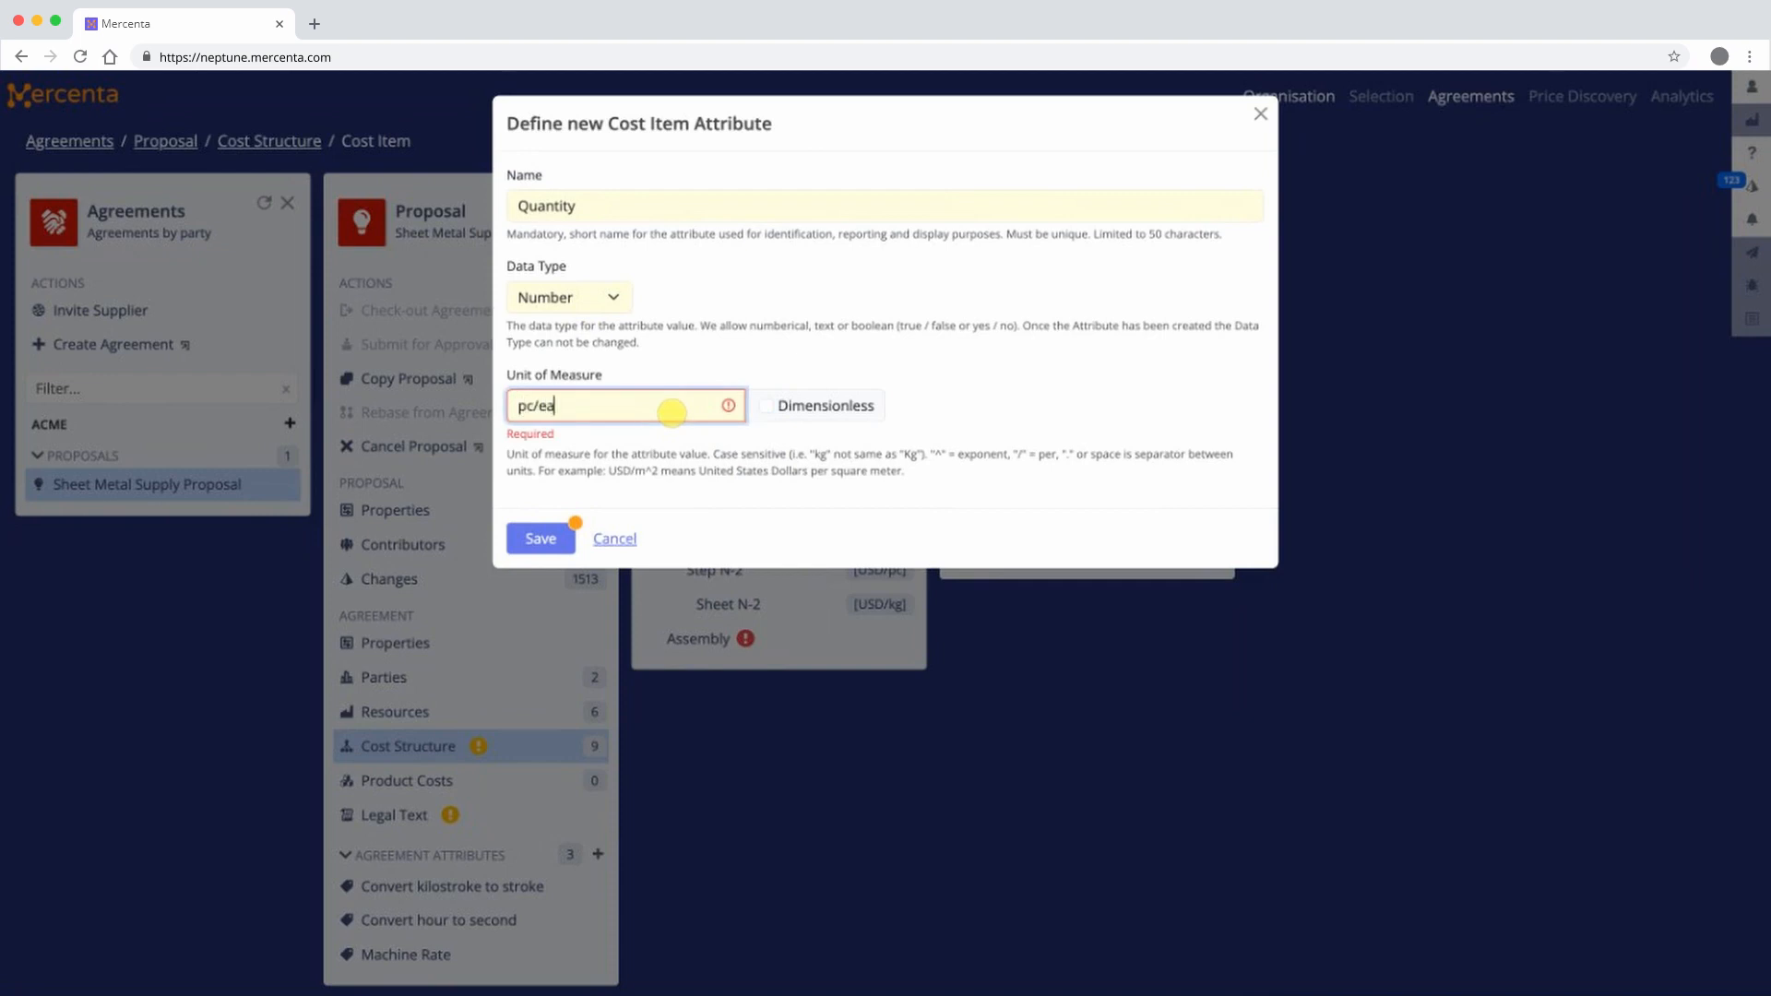
pyautogui.write('ea')
pyautogui.click(540, 518)
# - Describe Quantity as "Quantity of this step output to use to produce the final product" and add help text on using one piece, or more if clinching multiple parts
pyautogui.click(1089, 432)
pyautogui.write('Quantity ')
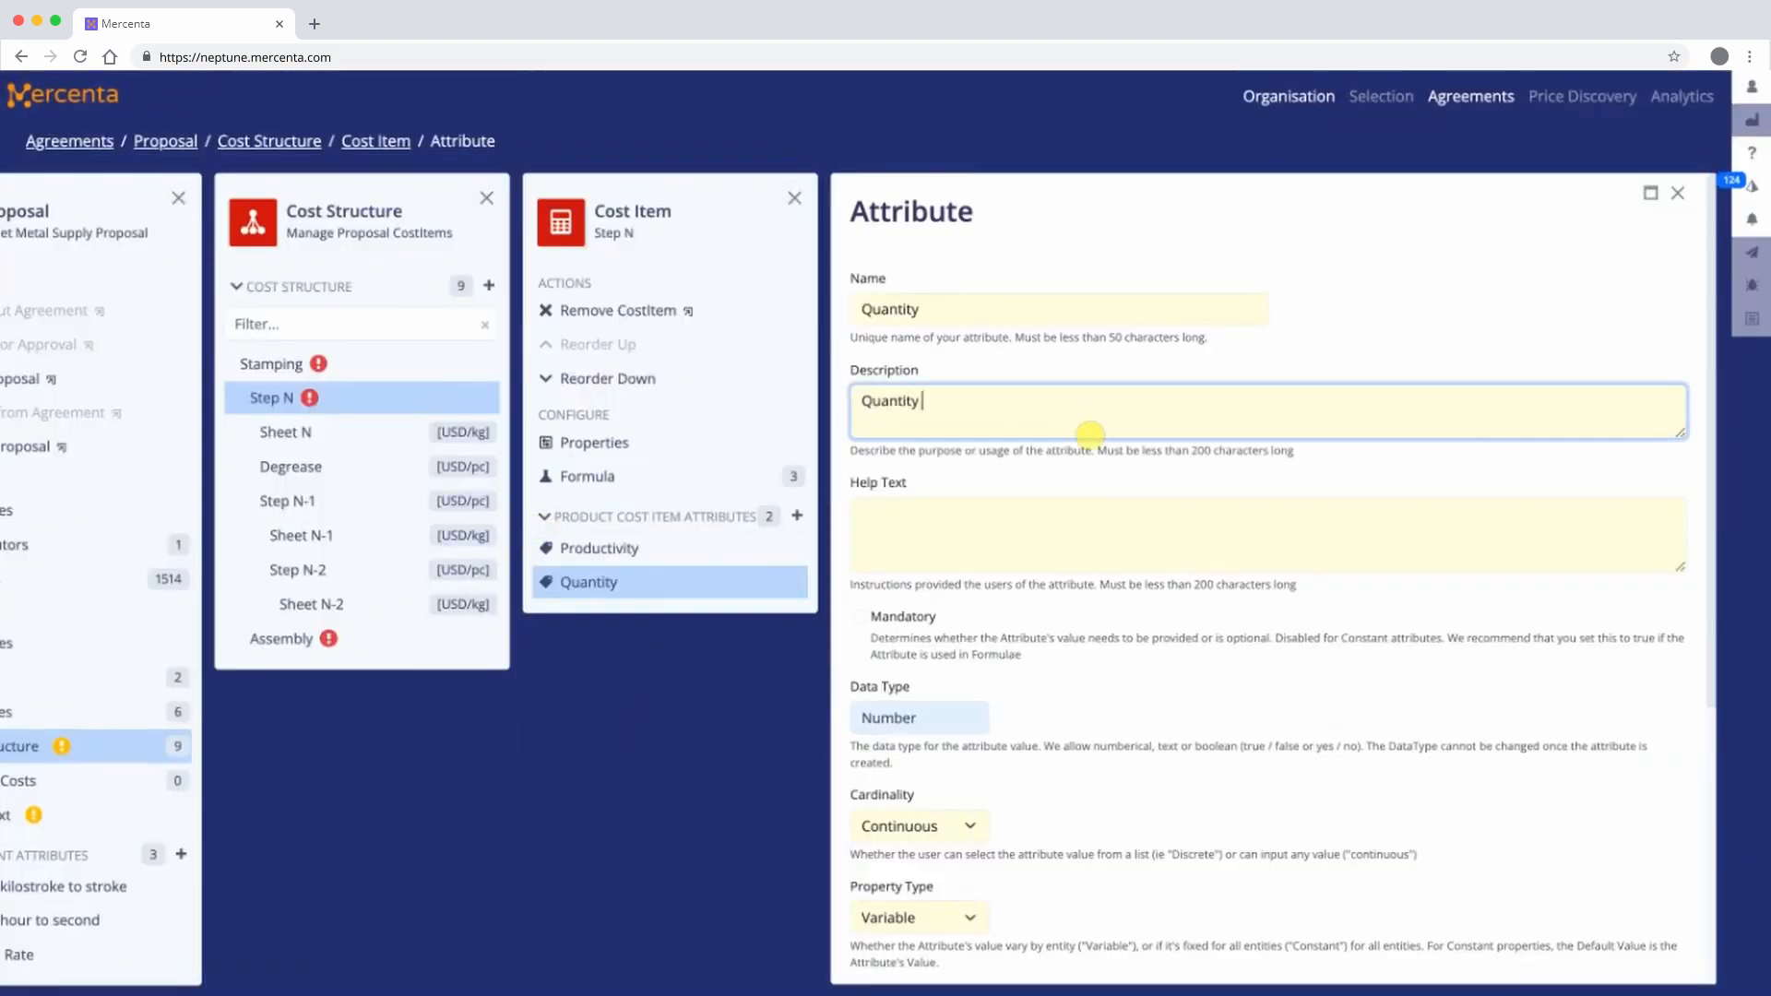
pyautogui.write('of this step output to use to produce the final product')
pyautogui.press('Tab')
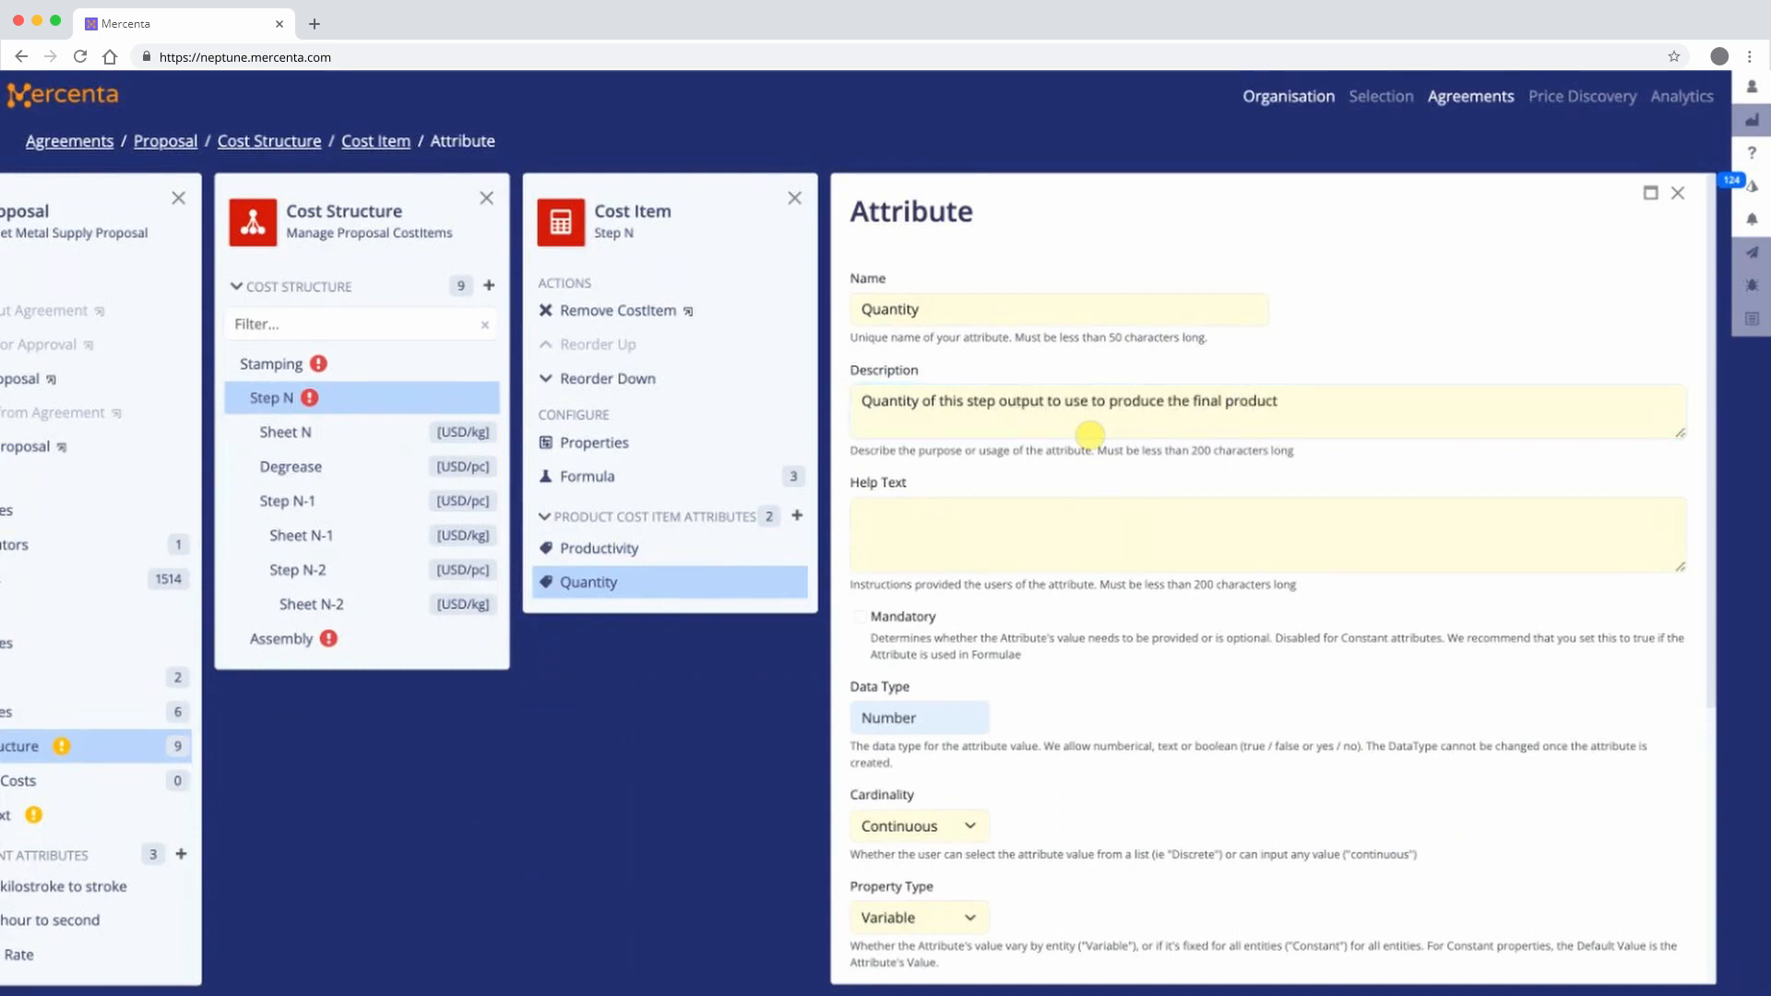
pyautogui.write('Quantity of output produced by this step to use in the downstream process. In most cases only ons')
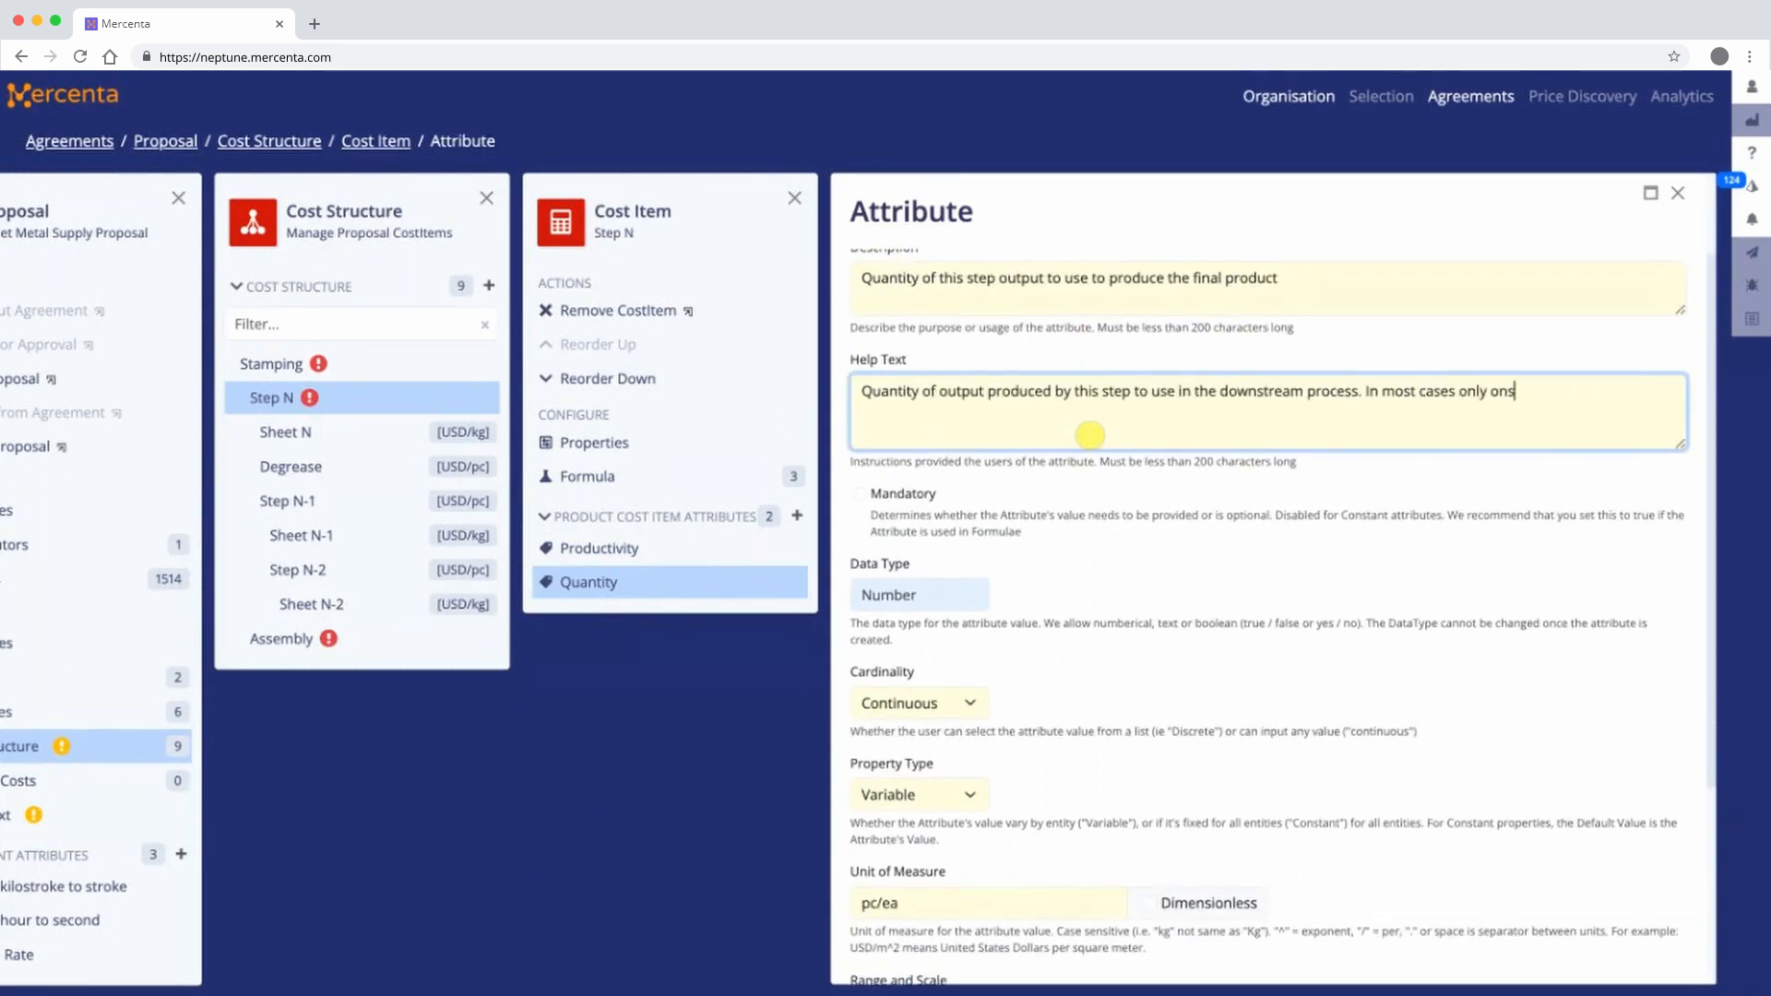
pyautogui.press('BackSpace')
pyautogui.write('e piece should be used but more than one piece may be used i')
pyautogui.write('f clinching multiple parts')
pyautogui.press('Tab')
# - Restrict Step N's Quantity to a discrete list of the values 1,2,3,4, and save the attribute
pyautogui.scroll(-3, 1091, 436)
pyautogui.click(891, 433)
pyautogui.click(891, 454)
pyautogui.scroll(-1, 1061, 711)
pyautogui.click(1061, 711)
pyautogui.write('1,2,3,4')
pyautogui.click(1020, 841)
pyautogui.click(1024, 843)
pyautogui.click(888, 951)
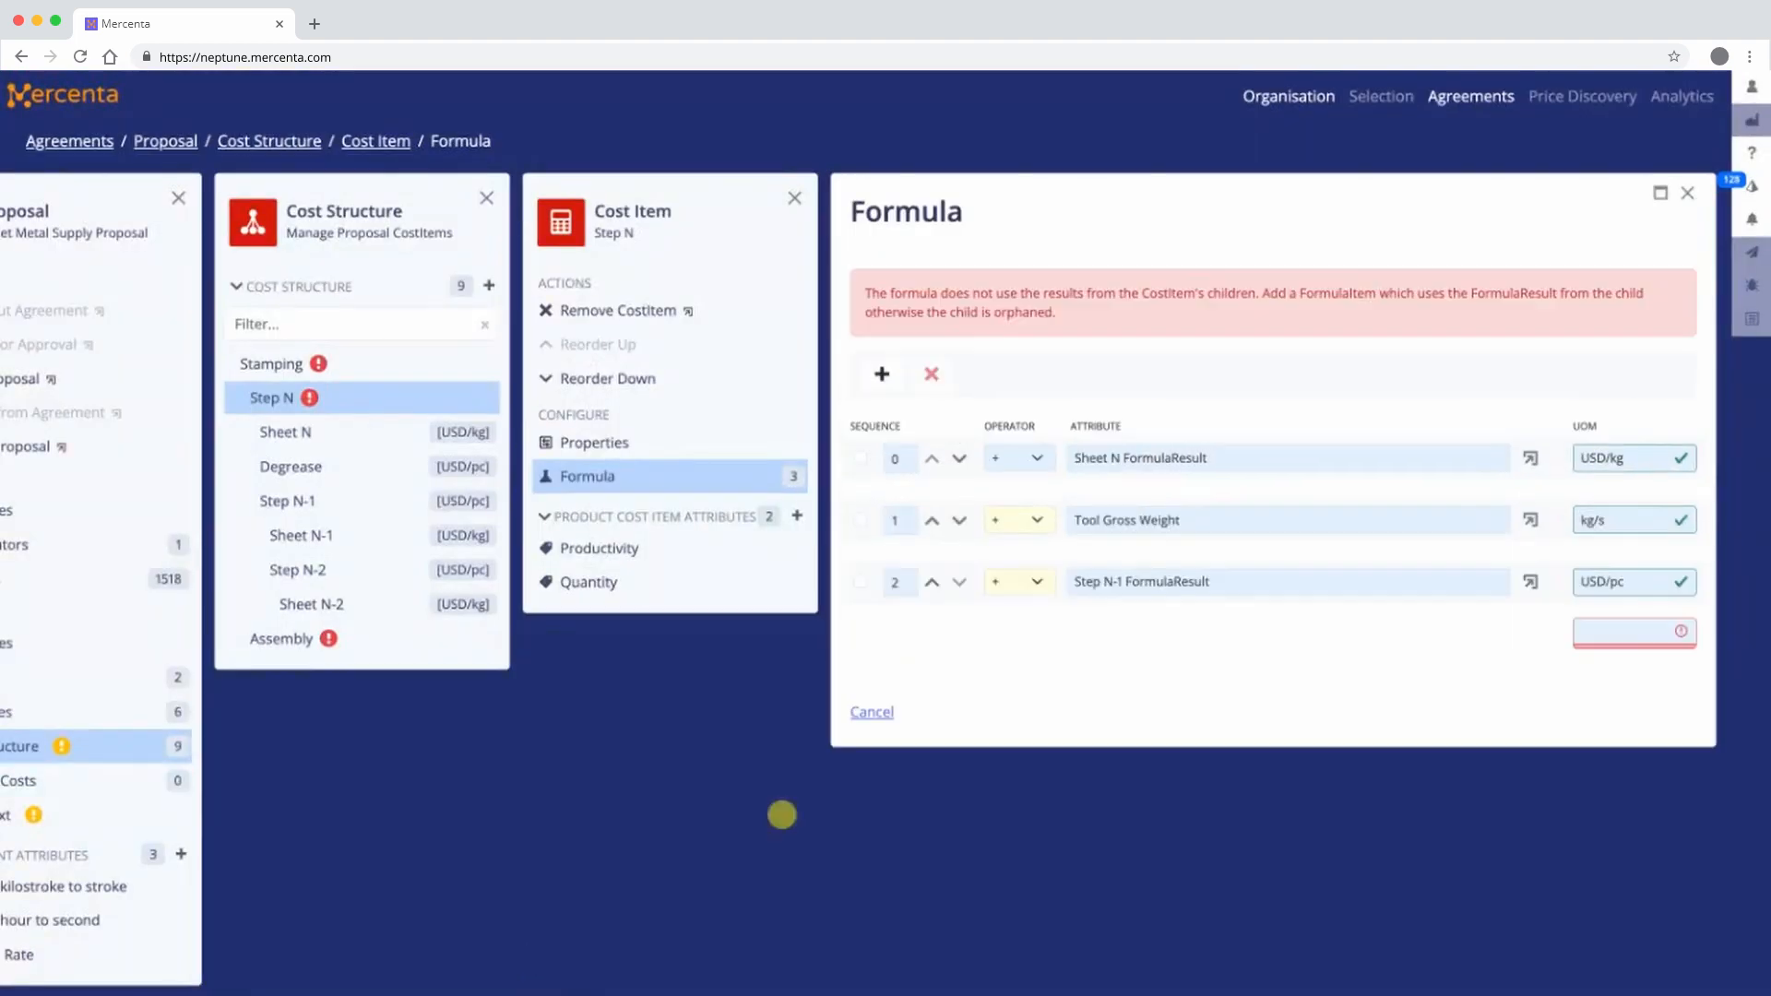
# - Leave the Step N formula and define a Number attribute named Cycle Time with unit sec/ea for Assembly
pyautogui.click(1530, 562)
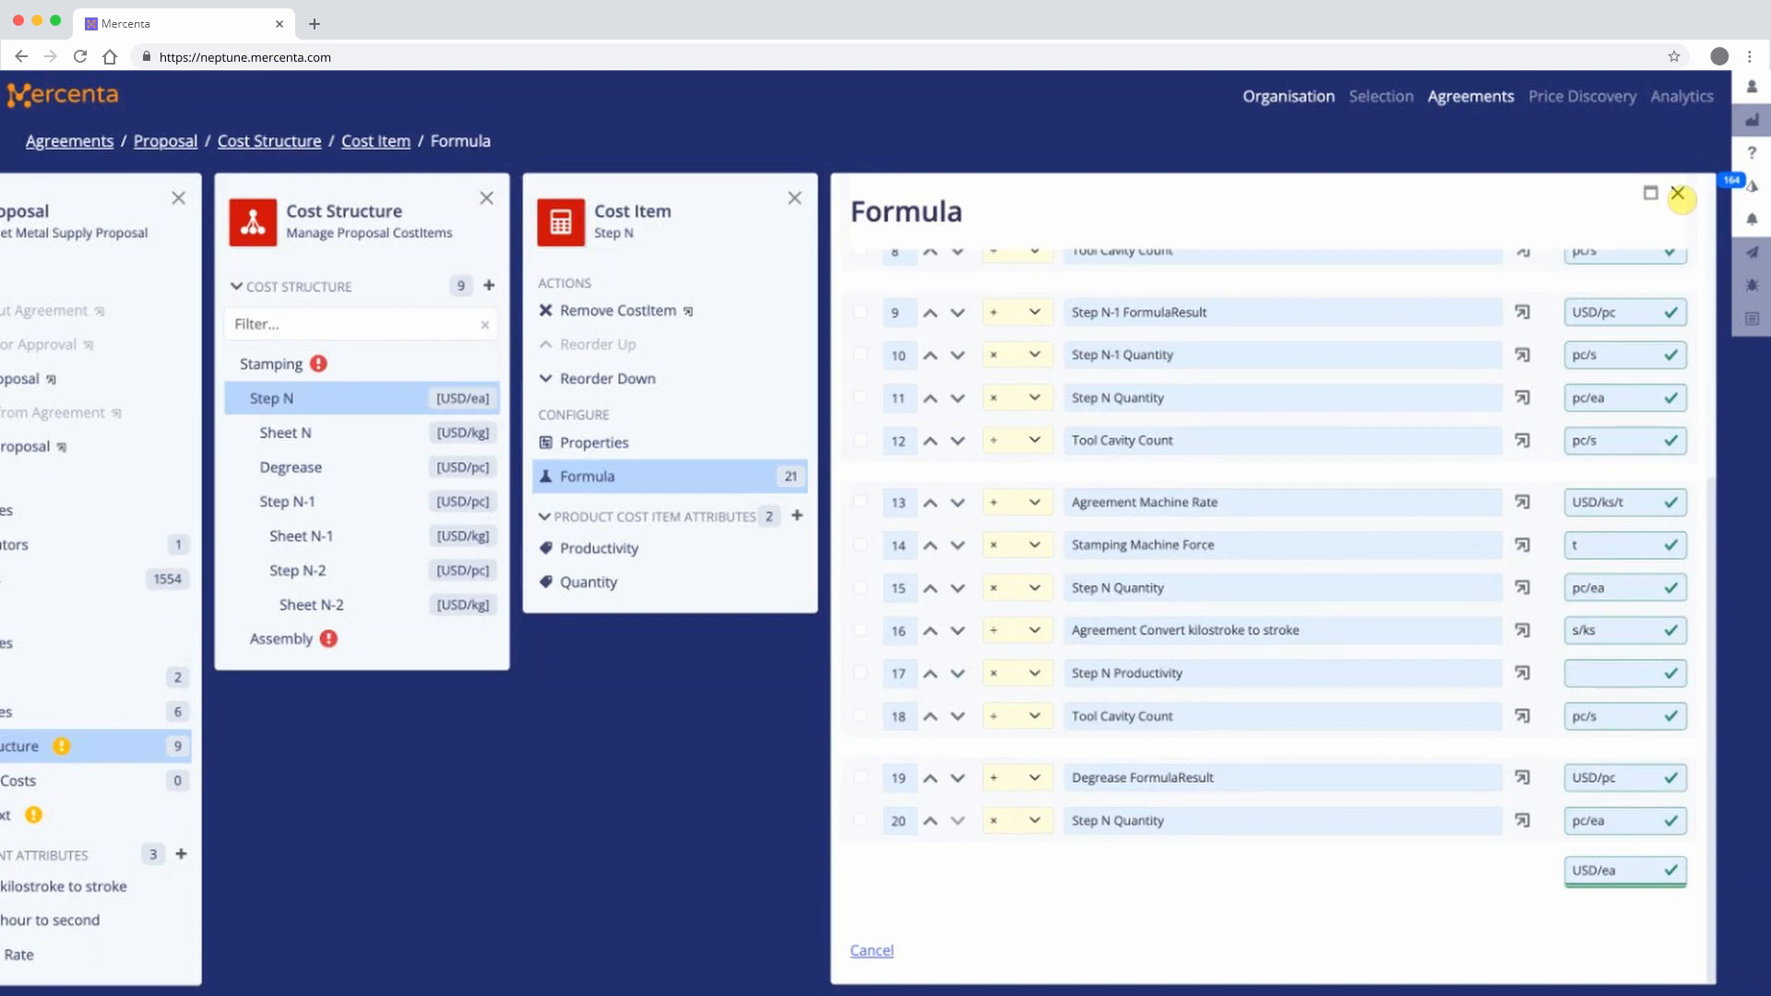
pyautogui.click(1679, 195)
pyautogui.click(720, 638)
pyautogui.click(1214, 516)
pyautogui.click(688, 203)
pyautogui.write('Cycle Time')
pyautogui.click(526, 295)
pyautogui.click(572, 411)
pyautogui.write('sec/ea')
pyautogui.click(541, 518)
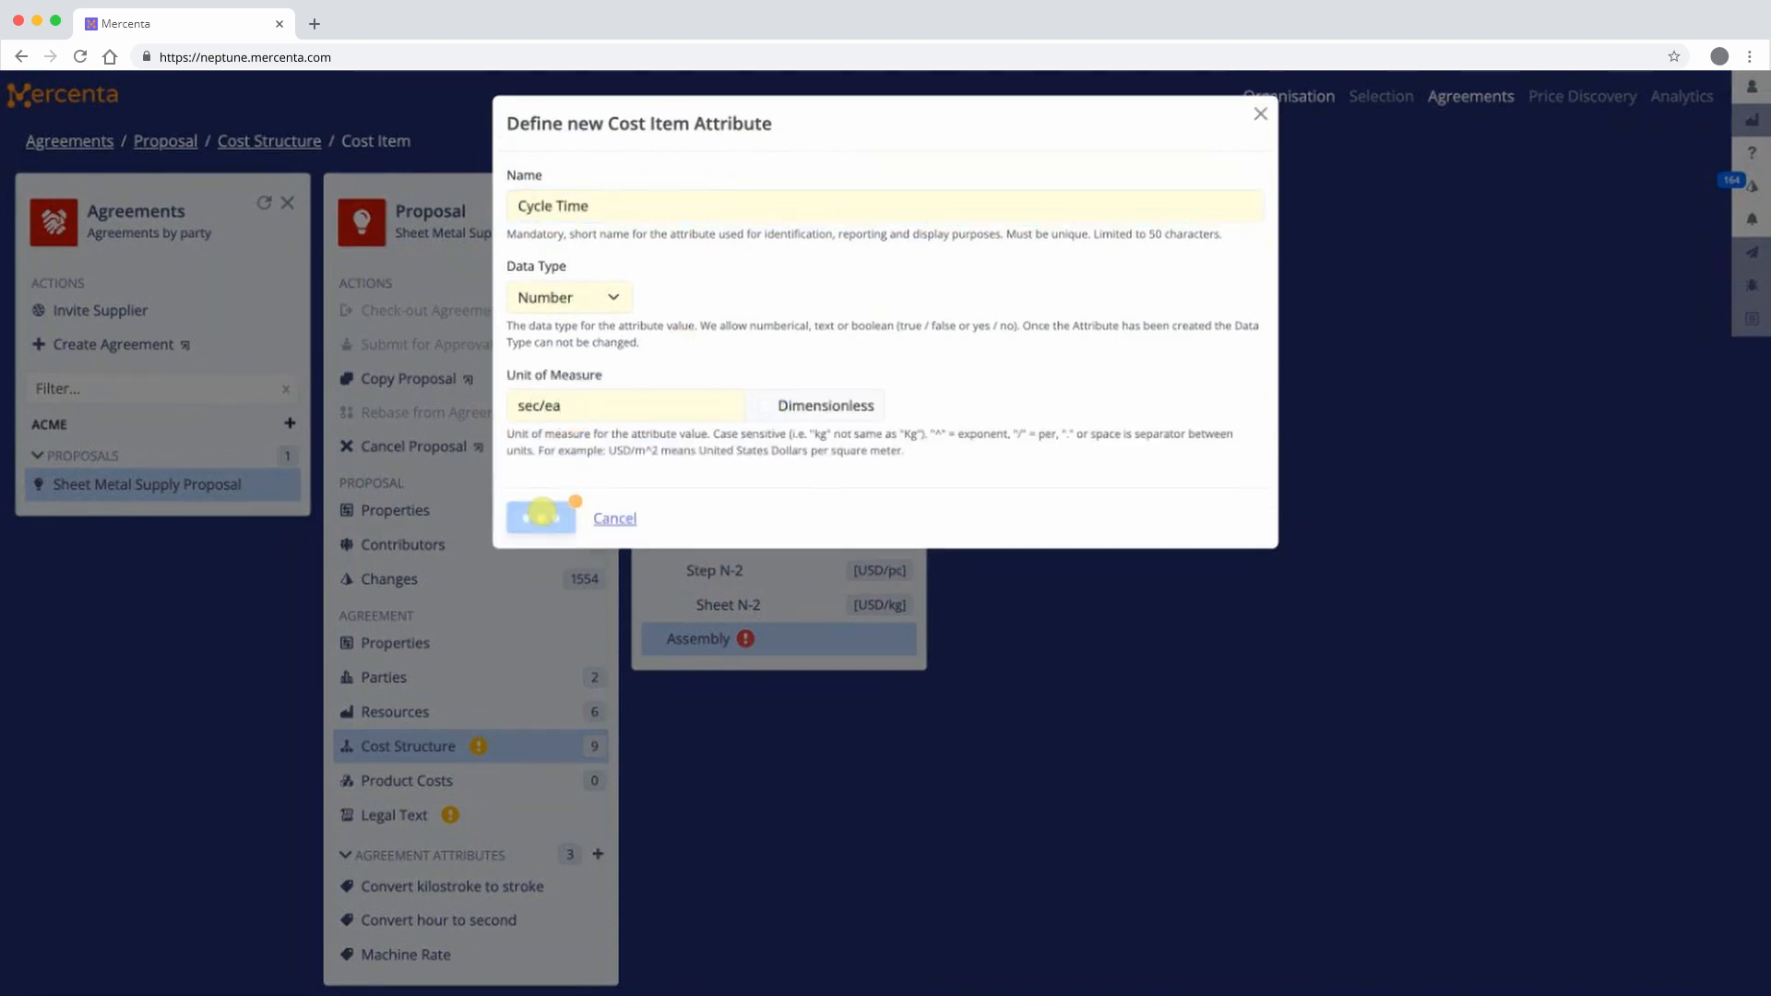
# - Describe Assembly's attribute as "Cycle time in seconds" and add help text explaining the measured time in seconds required to assemble one part
pyautogui.click(1455, 428)
pyautogui.write('Cycle time in seconds')
pyautogui.scroll(-1, 1460, 432)
pyautogui.click(1460, 433)
pyautogui.write('The amount')
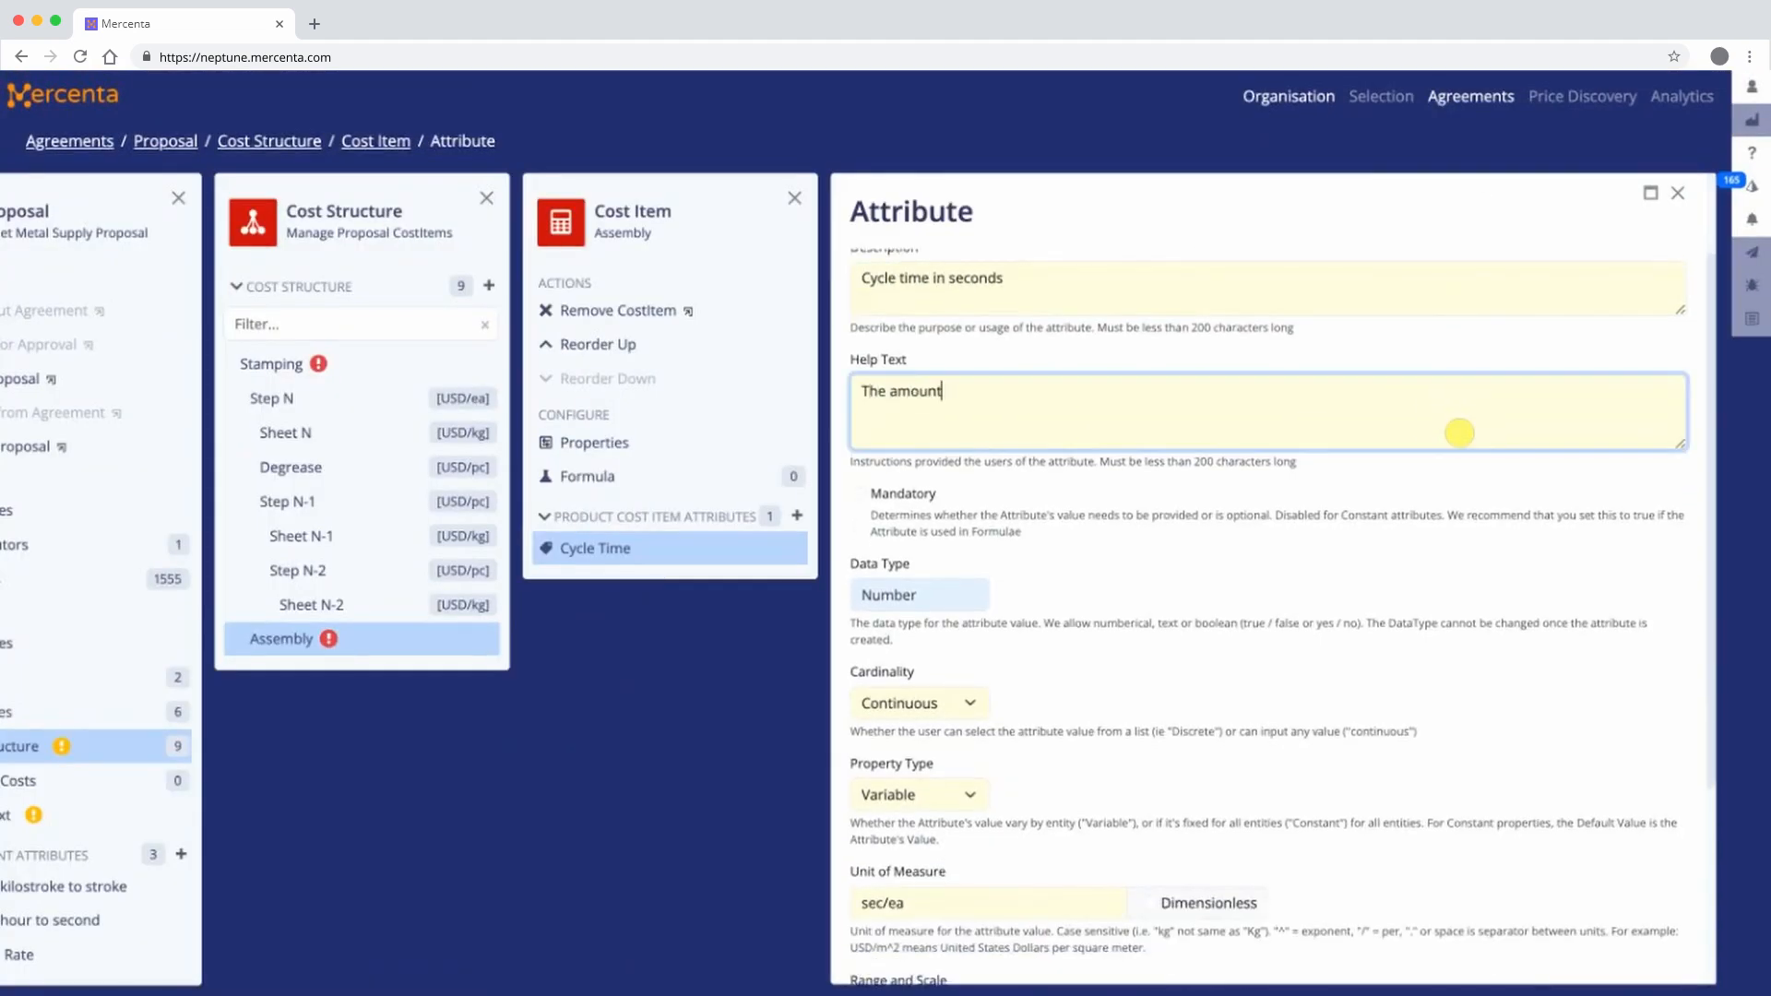
pyautogui.write(" of time in seconds required to assemble one part. Measured by supplier's industrial engineering team using statistically valid sample size.")
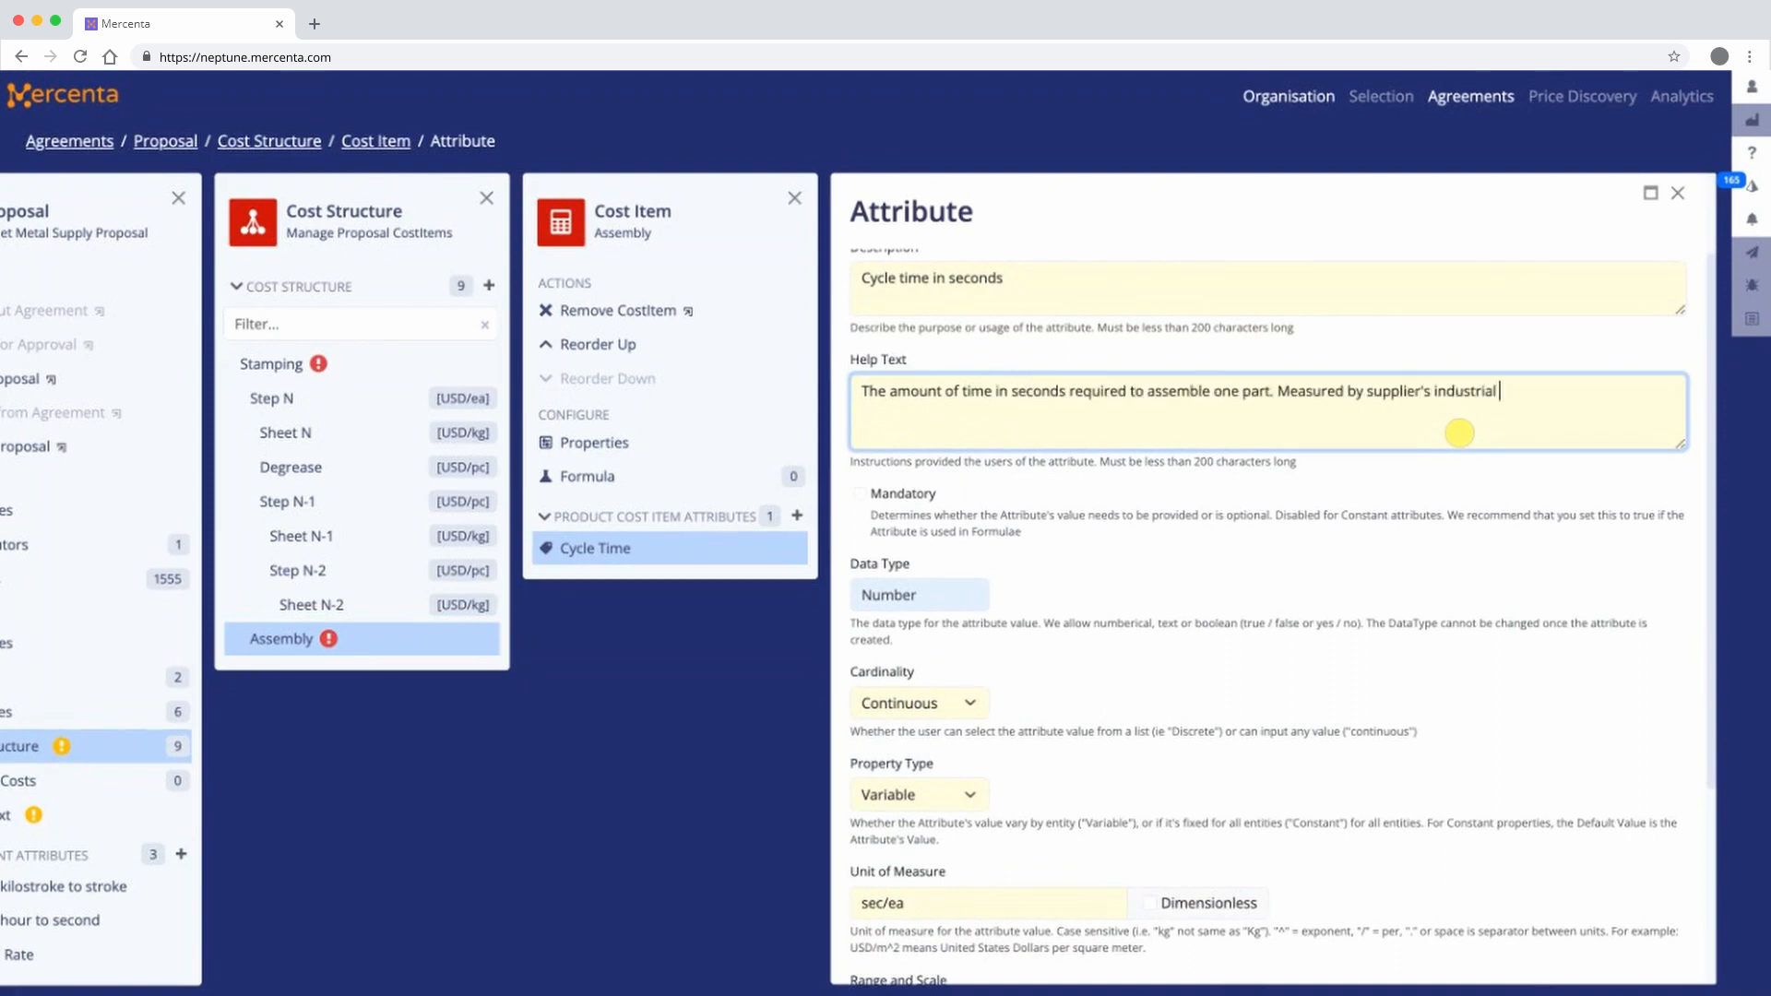
pyautogui.press('Tab')
# - Set Assembly's Cycle Time to range 1 to 360 with scale 0, then save and close the attribute
pyautogui.scroll(-3, 1460, 433)
pyautogui.click(920, 734)
pyautogui.write('1')
pyautogui.click(1066, 735)
pyautogui.write('360')
pyautogui.click(1199, 735)
pyautogui.write('0')
pyautogui.click(874, 949)
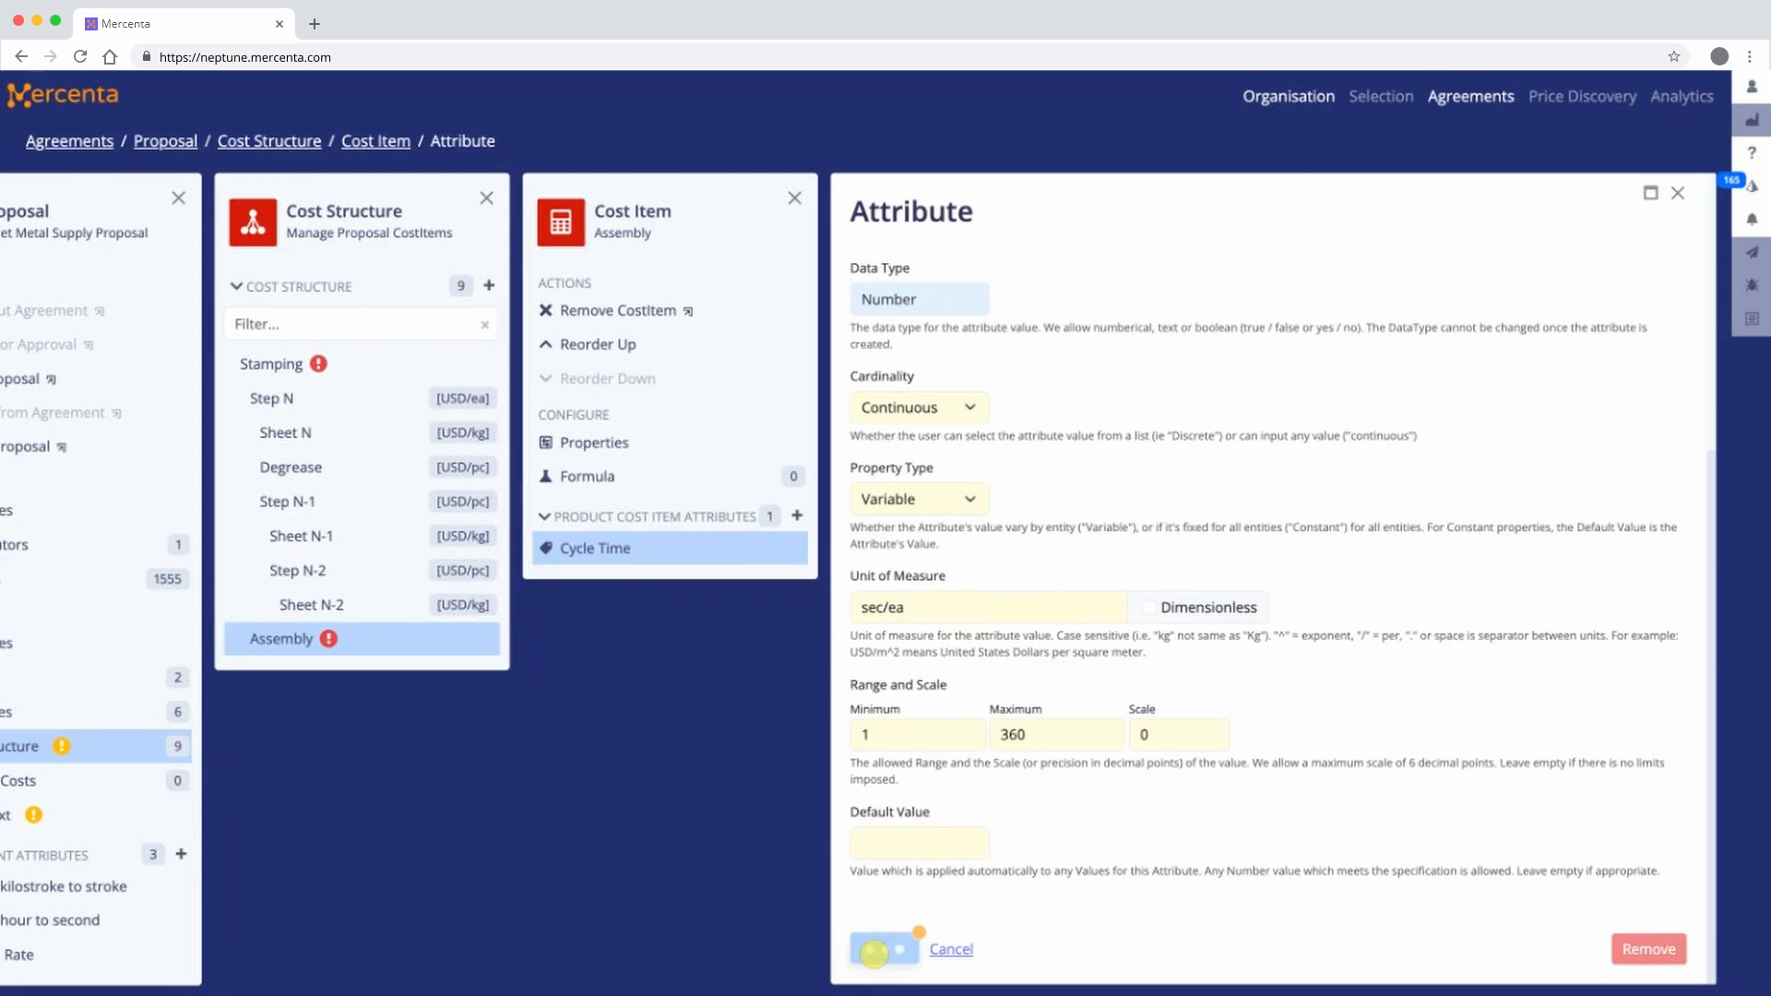
pyautogui.click(1678, 193)
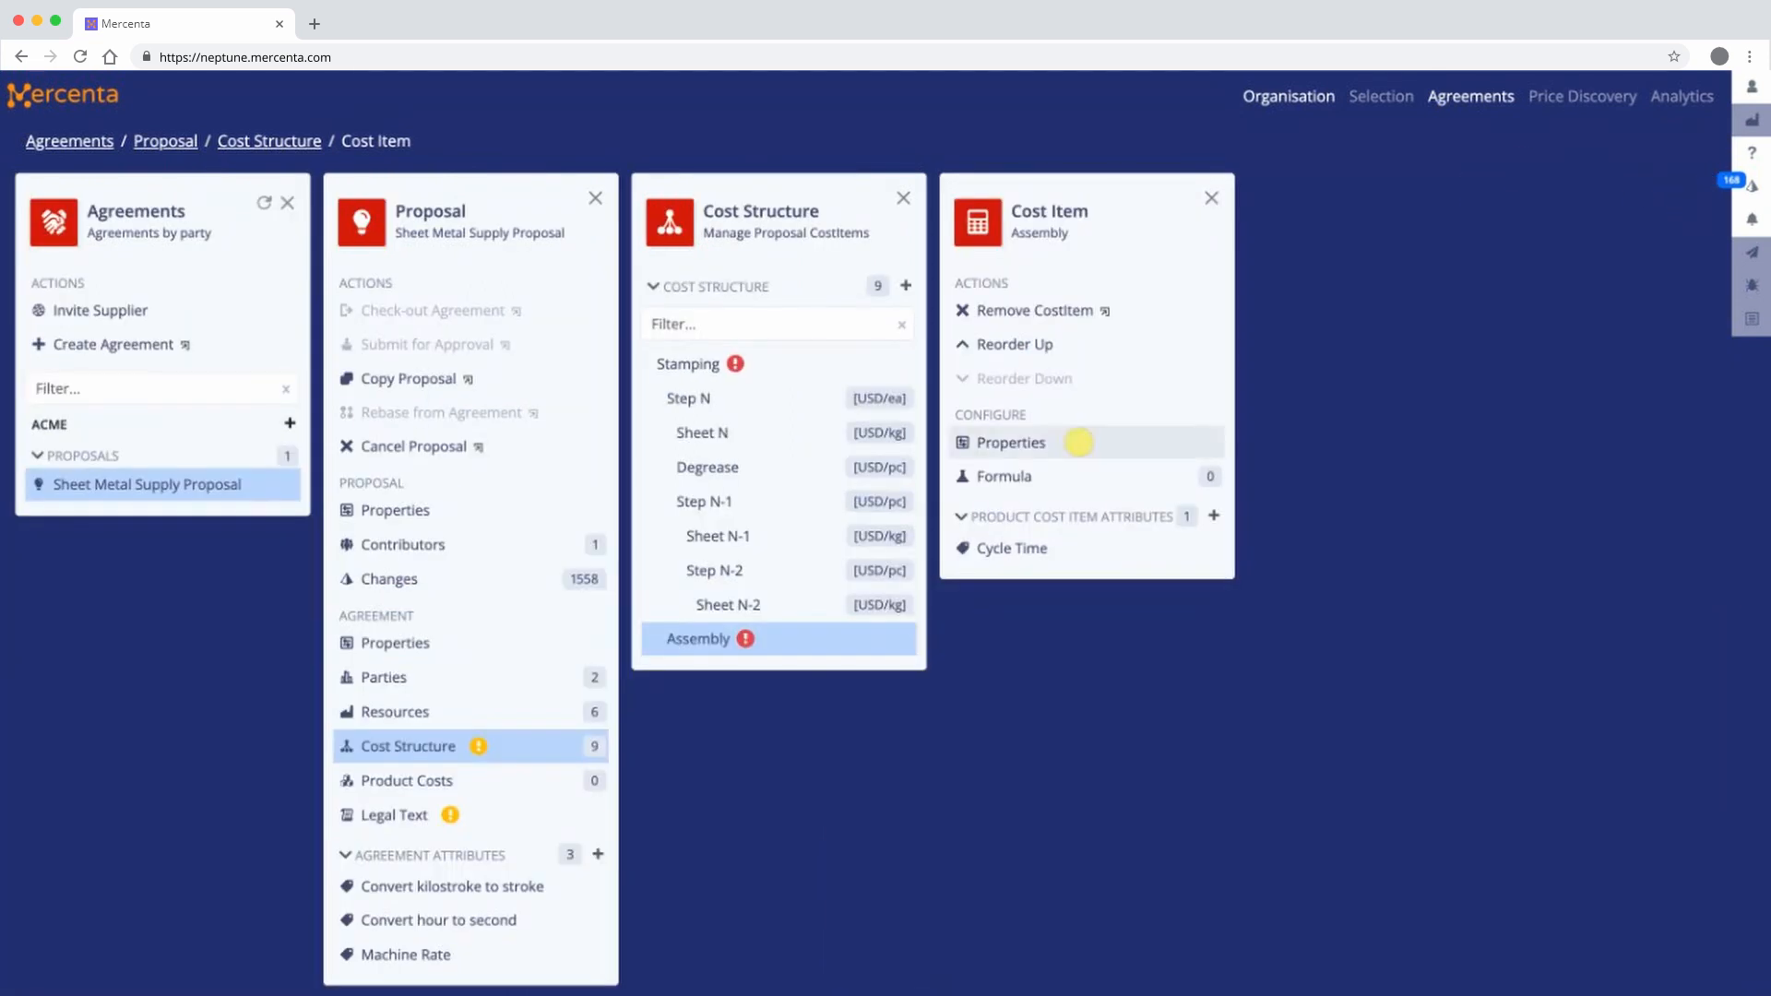
# - Add the Labour resource's Rate as the first item of the Assembly formula
pyautogui.click(1028, 476)
pyautogui.click(882, 293)
pyautogui.scroll(-3, 886, 289)
pyautogui.click(604, 769)
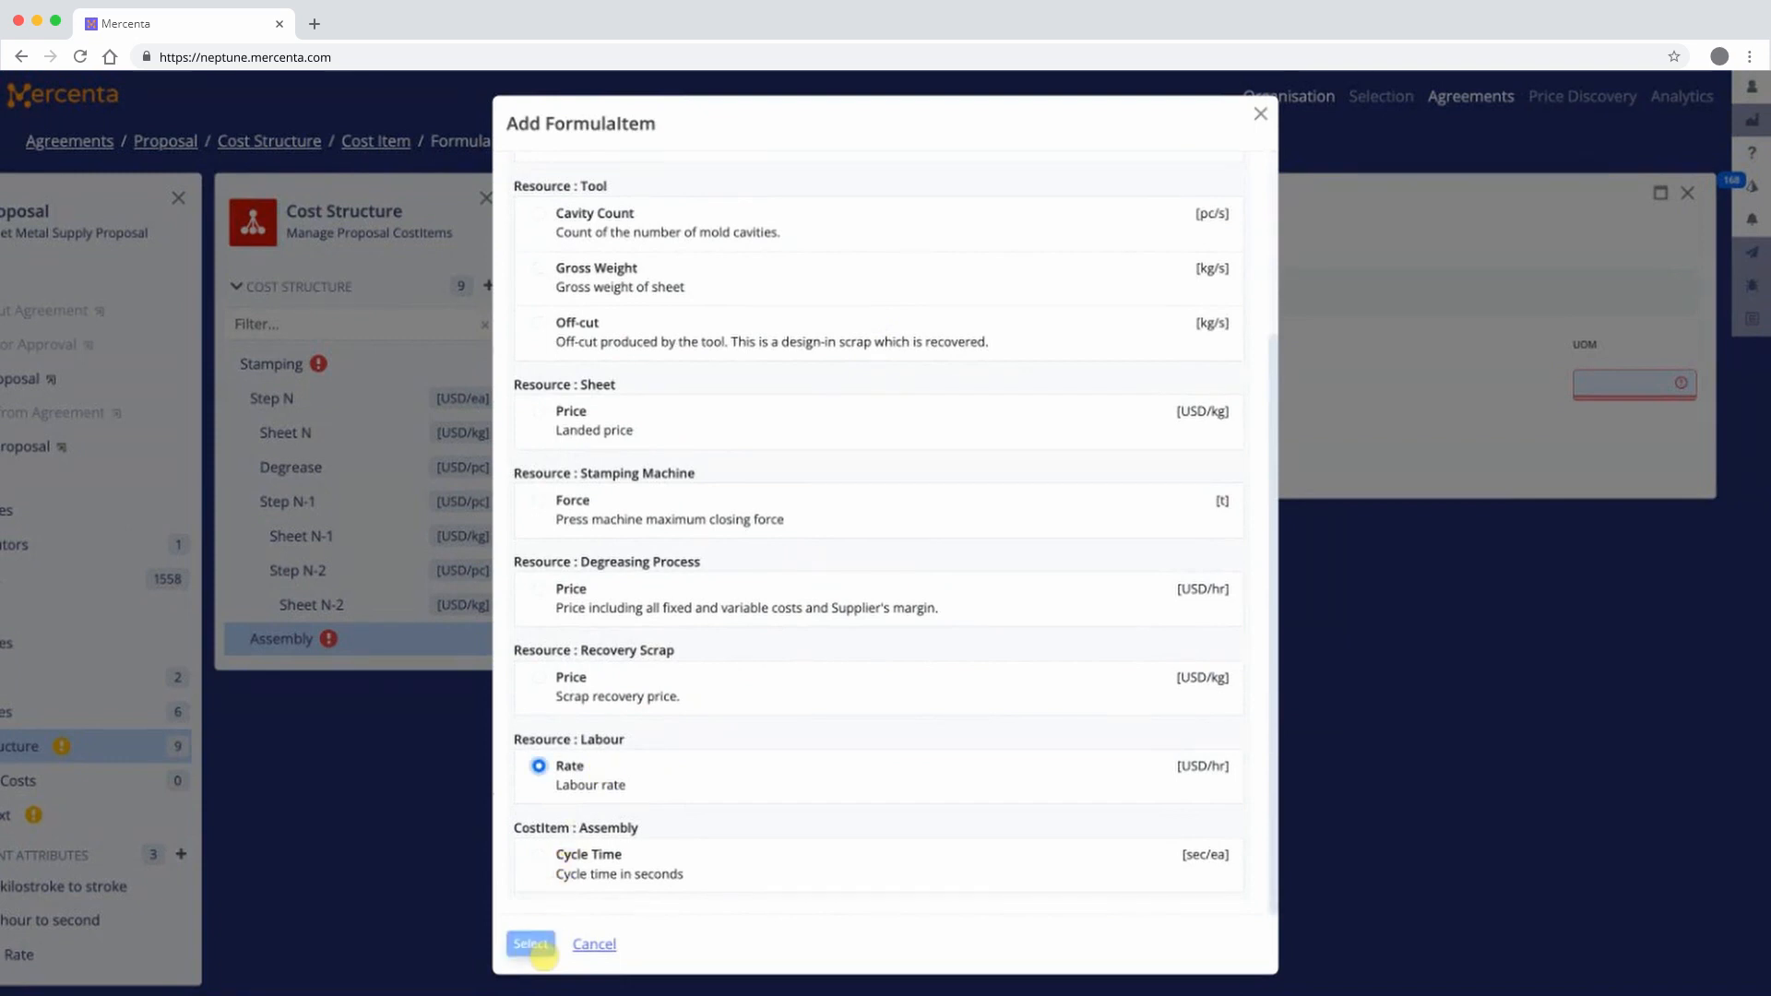
pyautogui.click(530, 944)
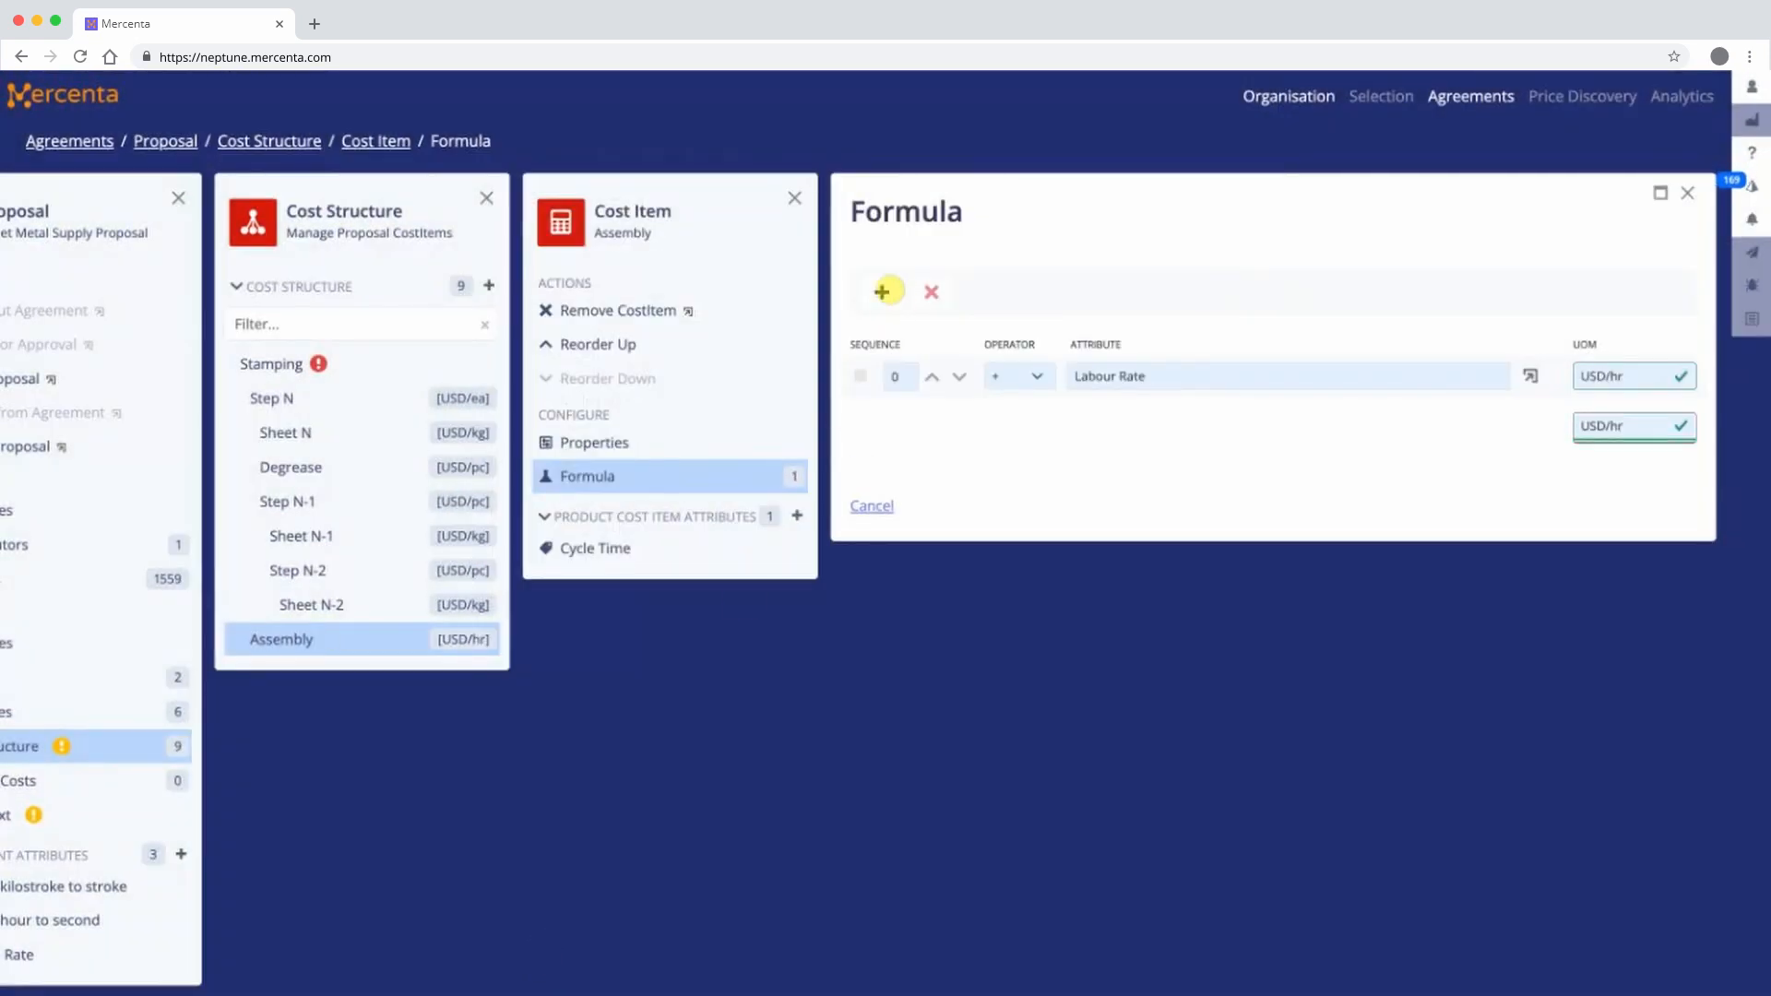
# - Add Assembly's Cycle Time to the Assembly formula as a multiplier of the Labour Rate
pyautogui.click(884, 290)
pyautogui.scroll(-3, 888, 289)
pyautogui.click(653, 865)
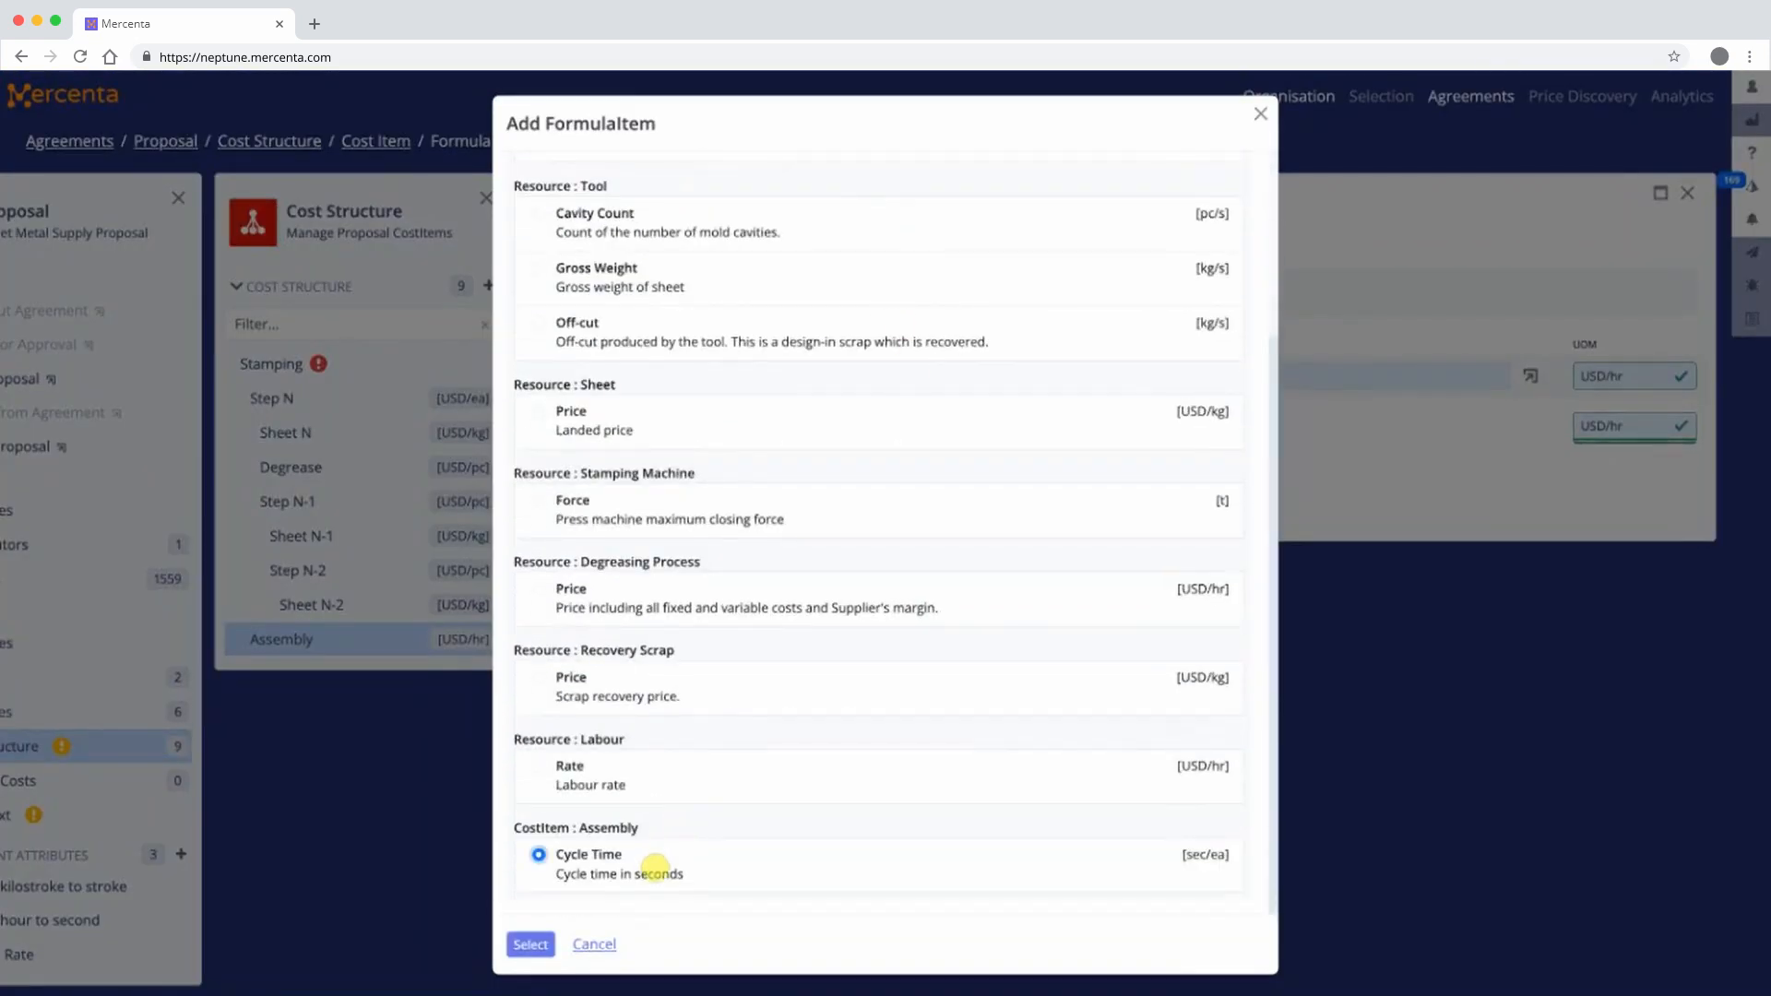
pyautogui.click(530, 944)
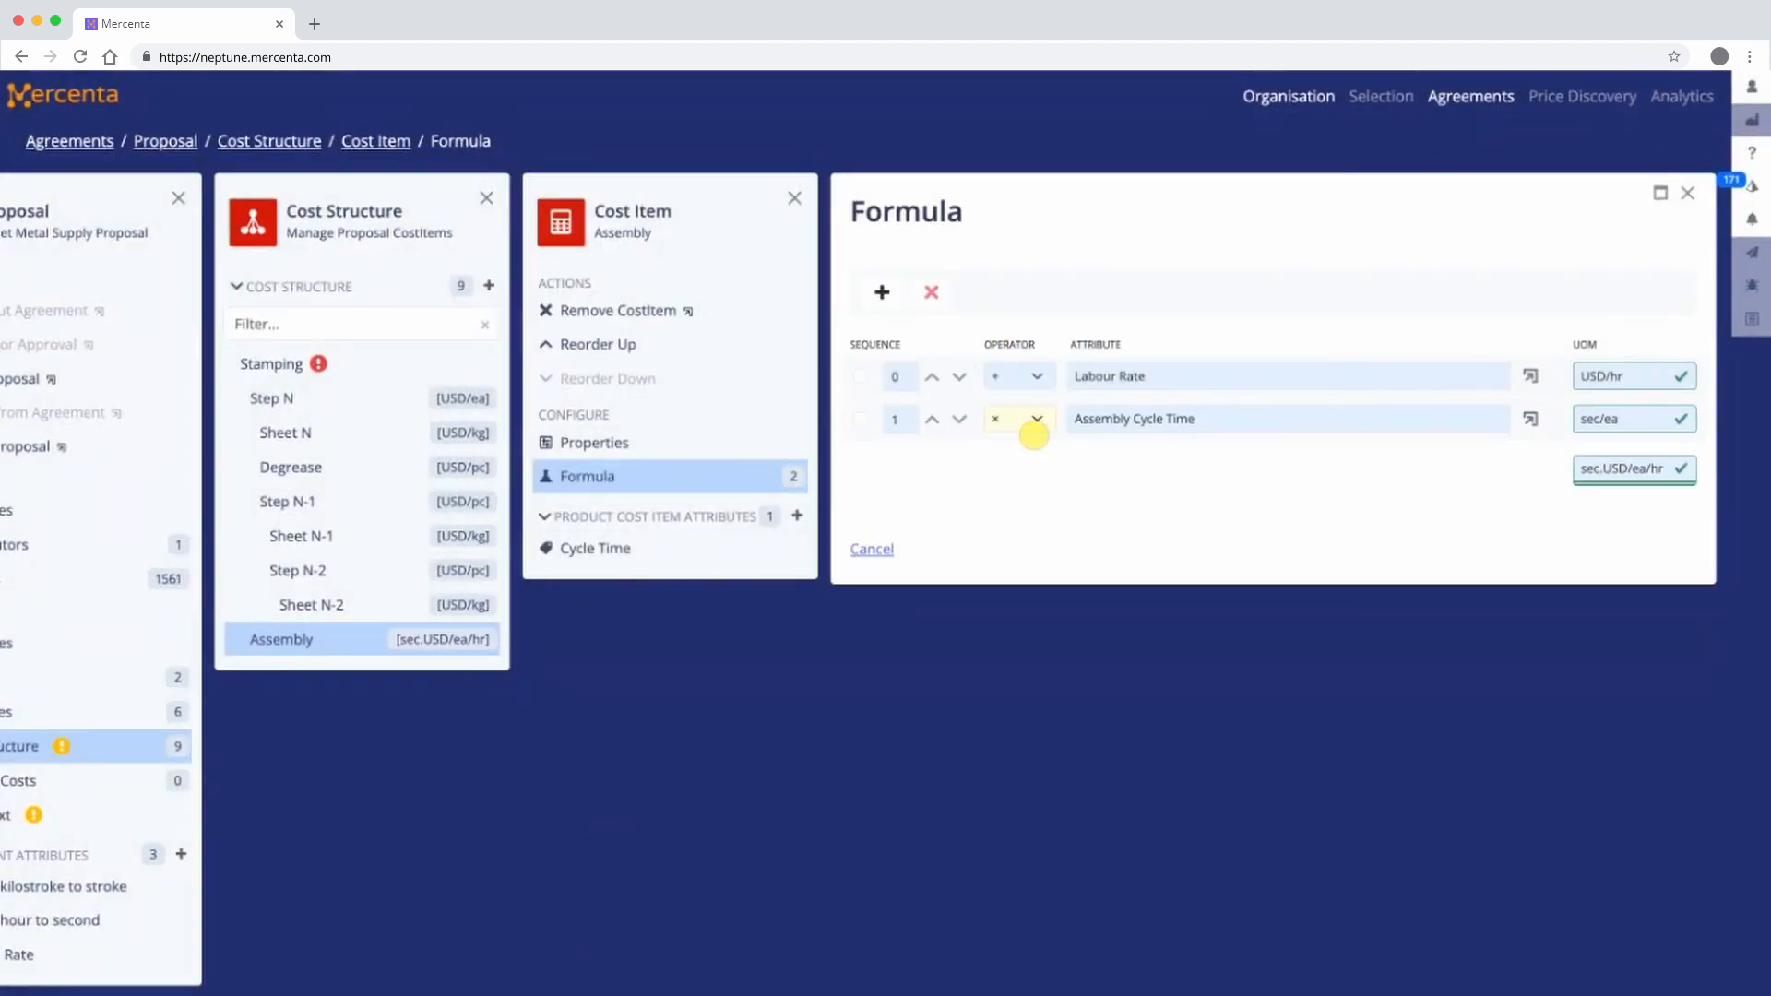
# - Add the agreement's Convert hour to second attribute to the Assembly formula as a divisor and close the formula
pyautogui.click(884, 291)
pyautogui.click(670, 310)
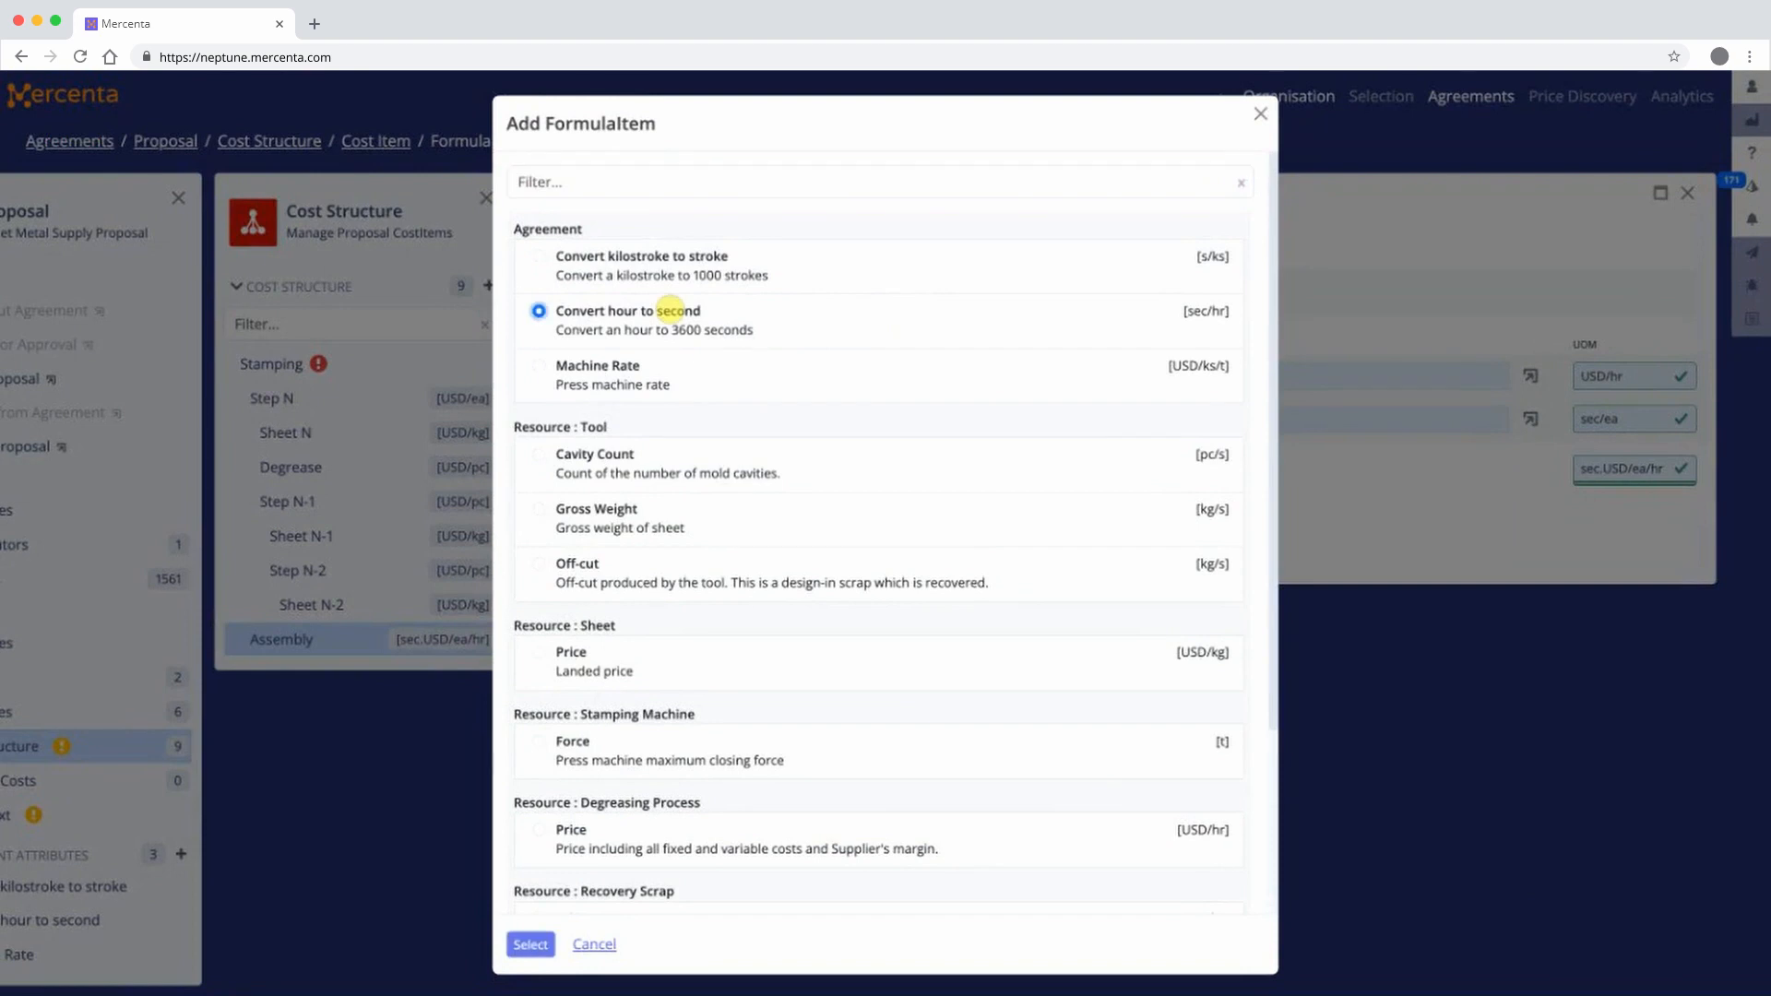
pyautogui.click(531, 943)
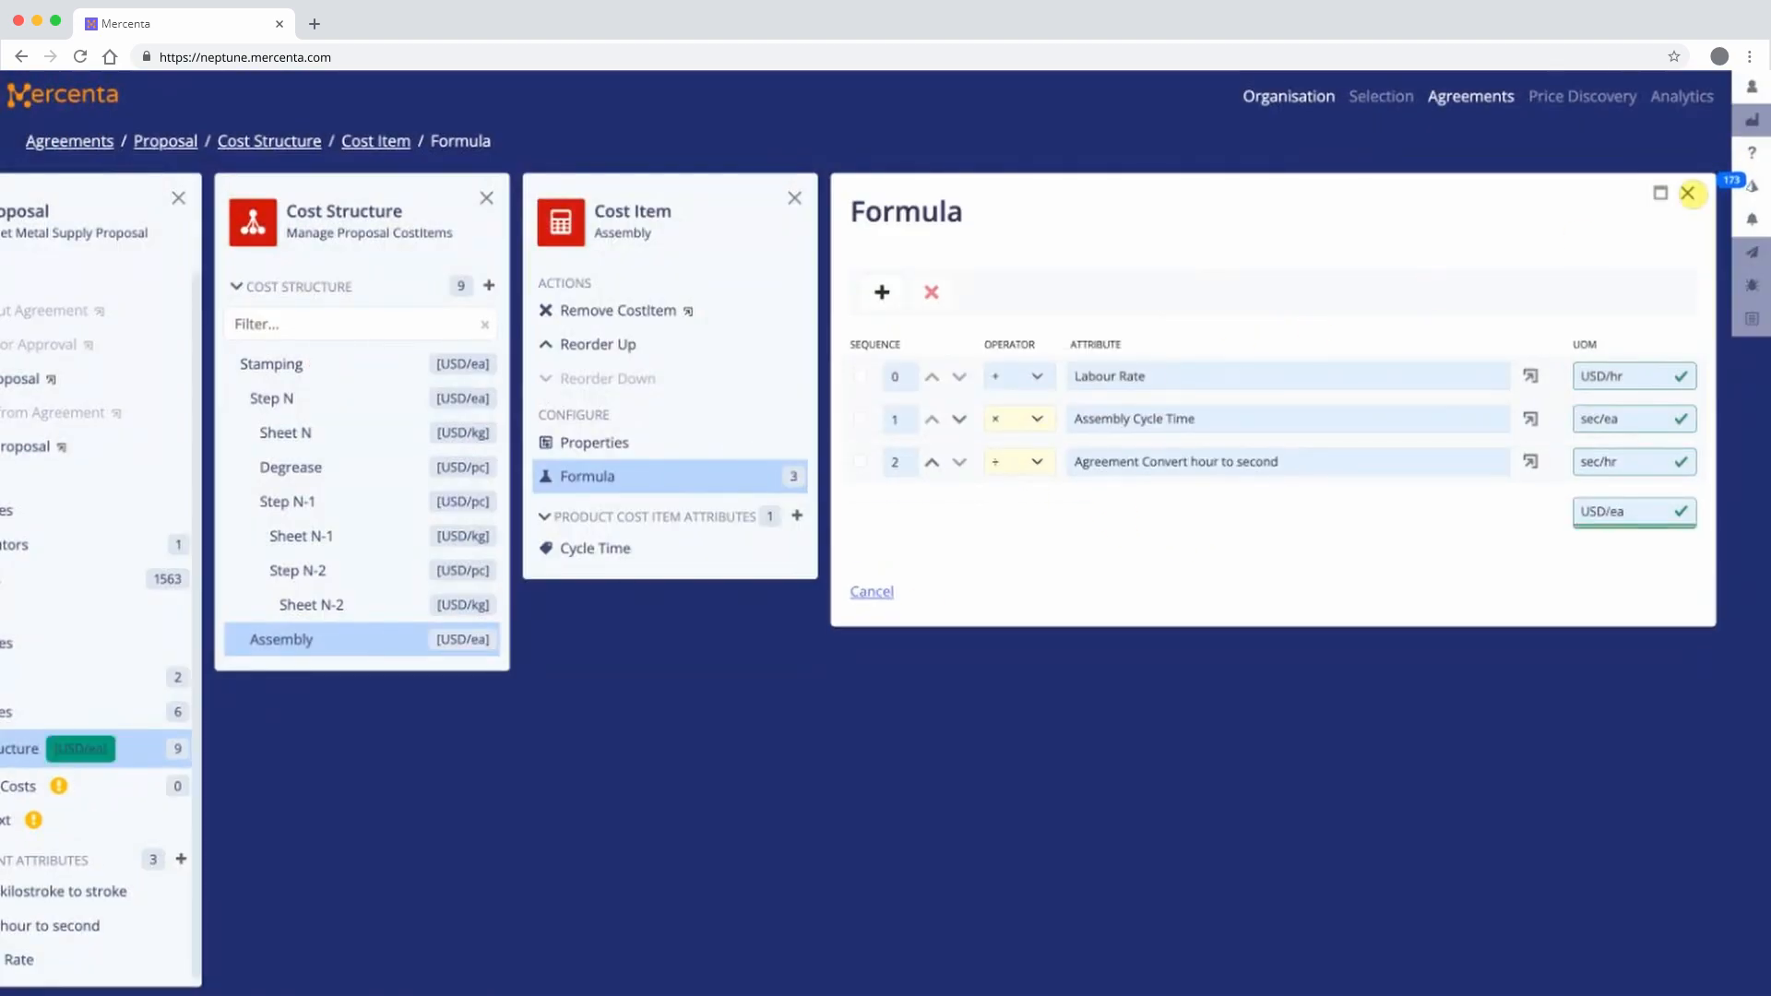
pyautogui.click(1688, 193)
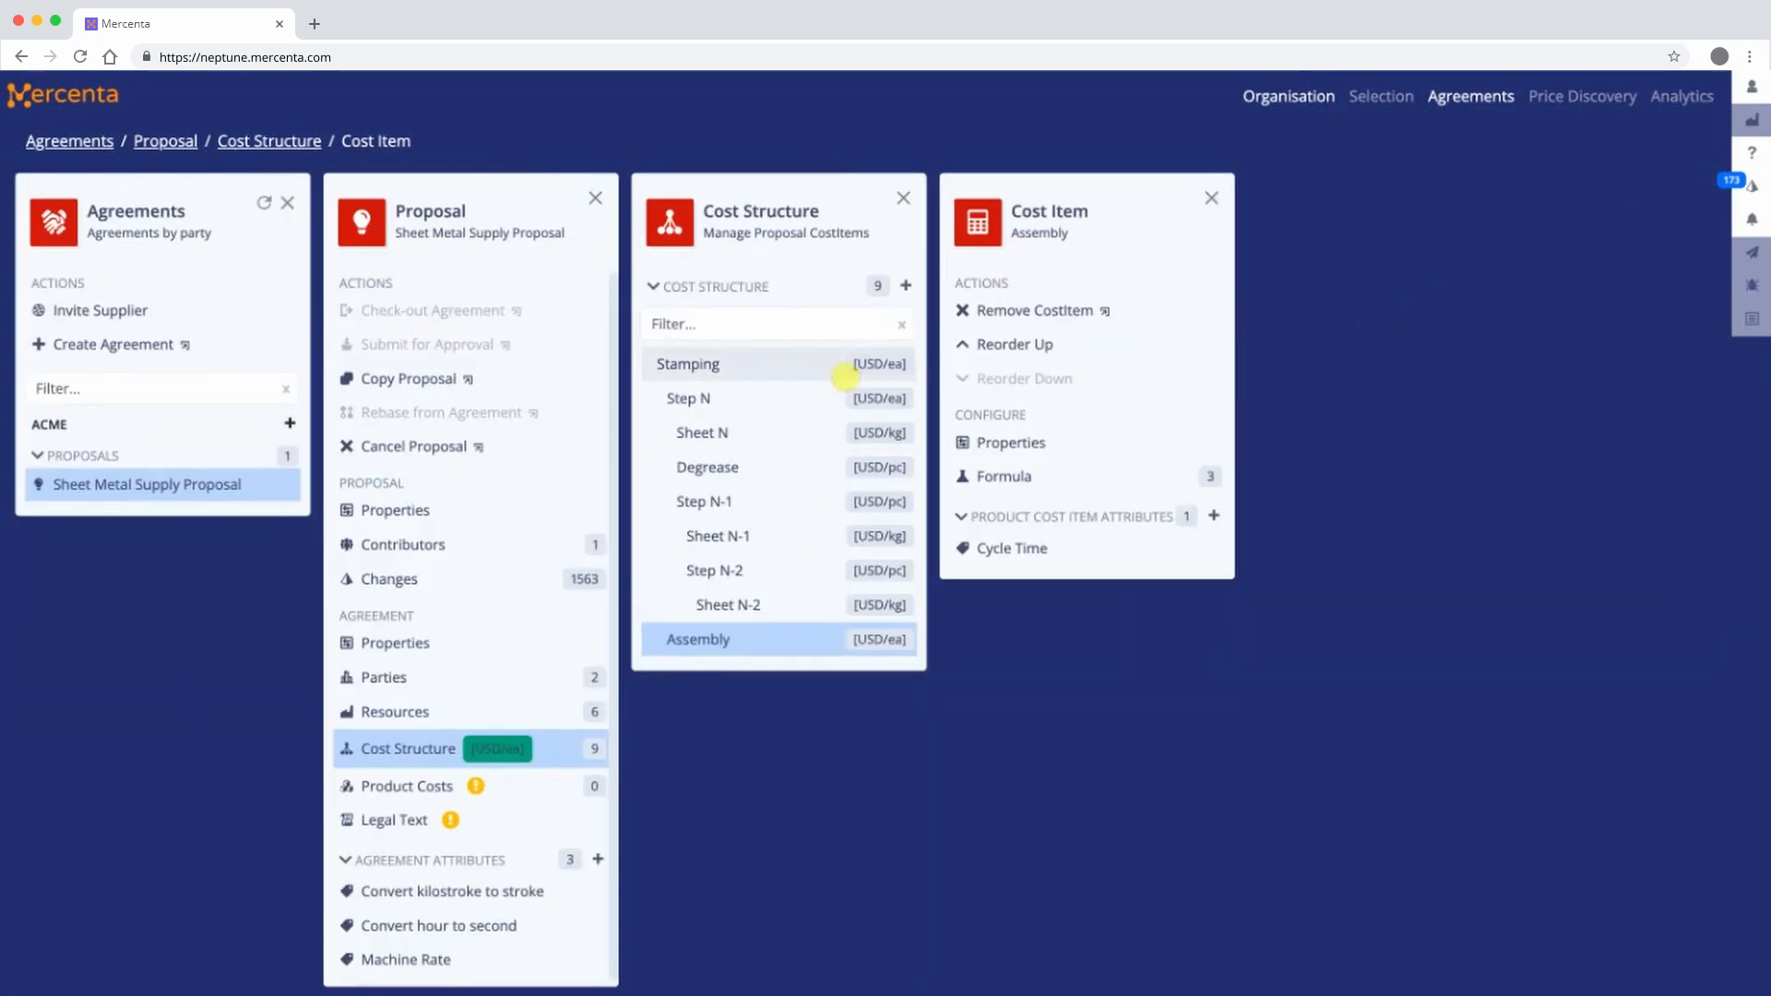
# - Review the Stamping cost item's formula items, operators and units, then close the formula
pyautogui.click(778, 368)
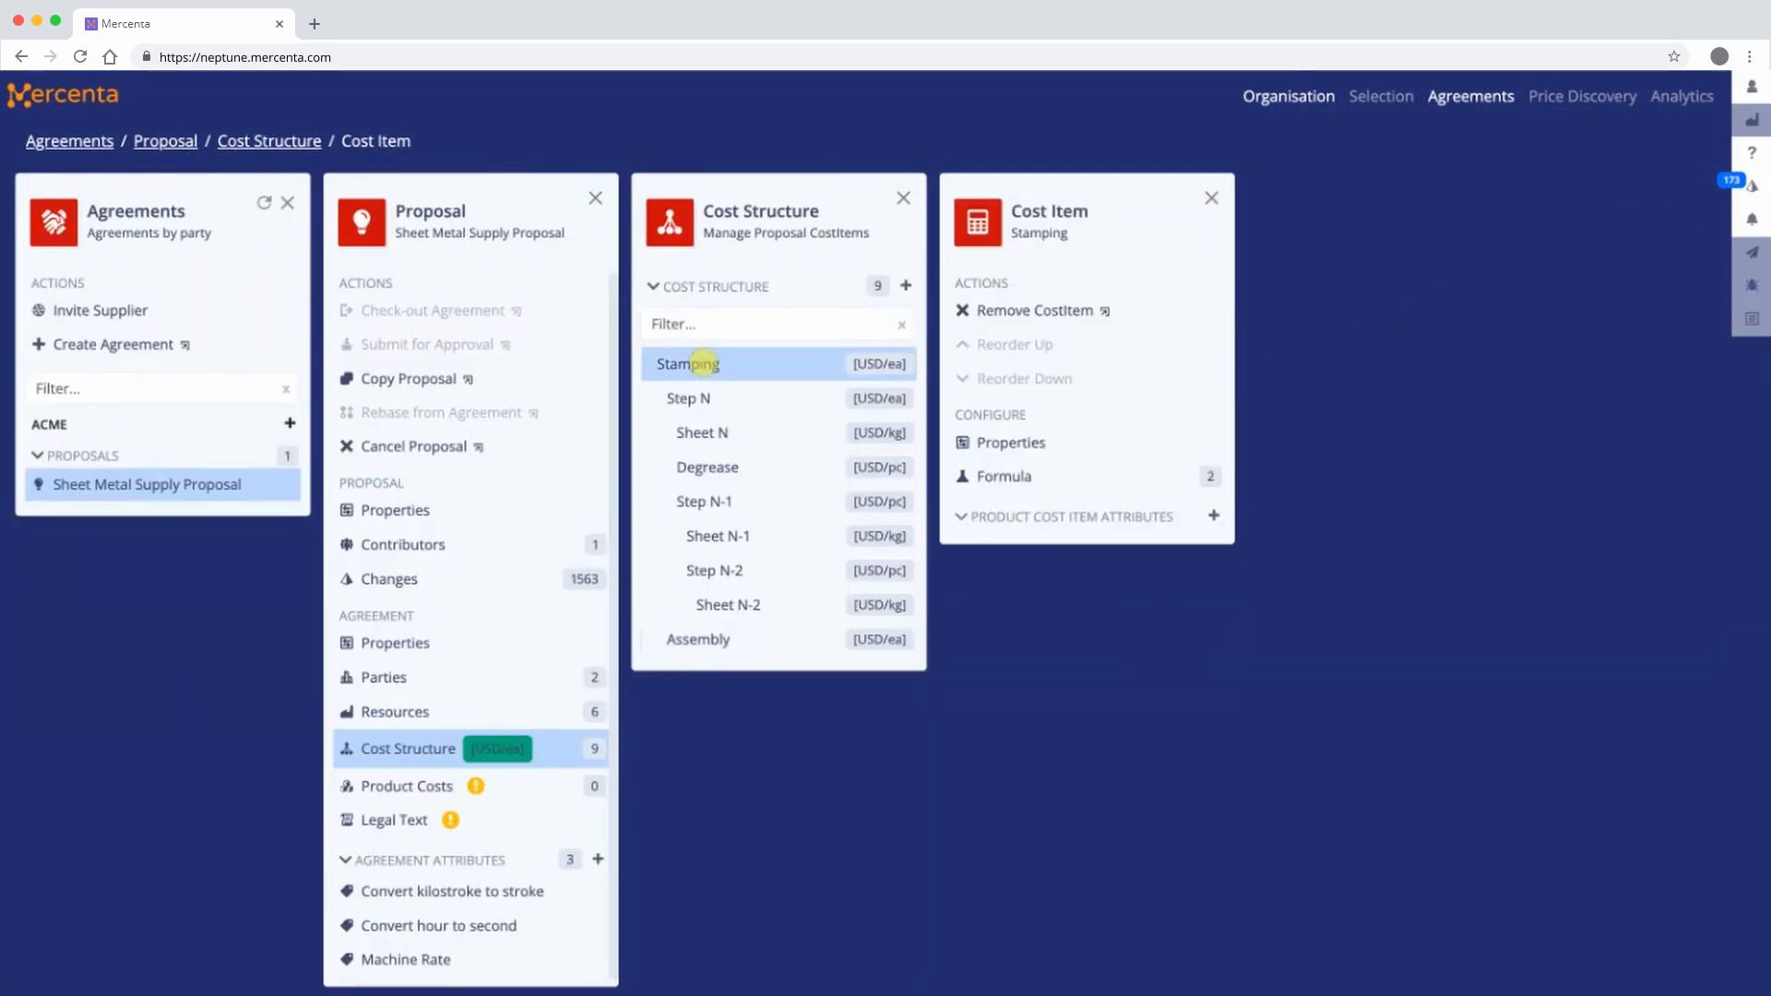
pyautogui.click(989, 477)
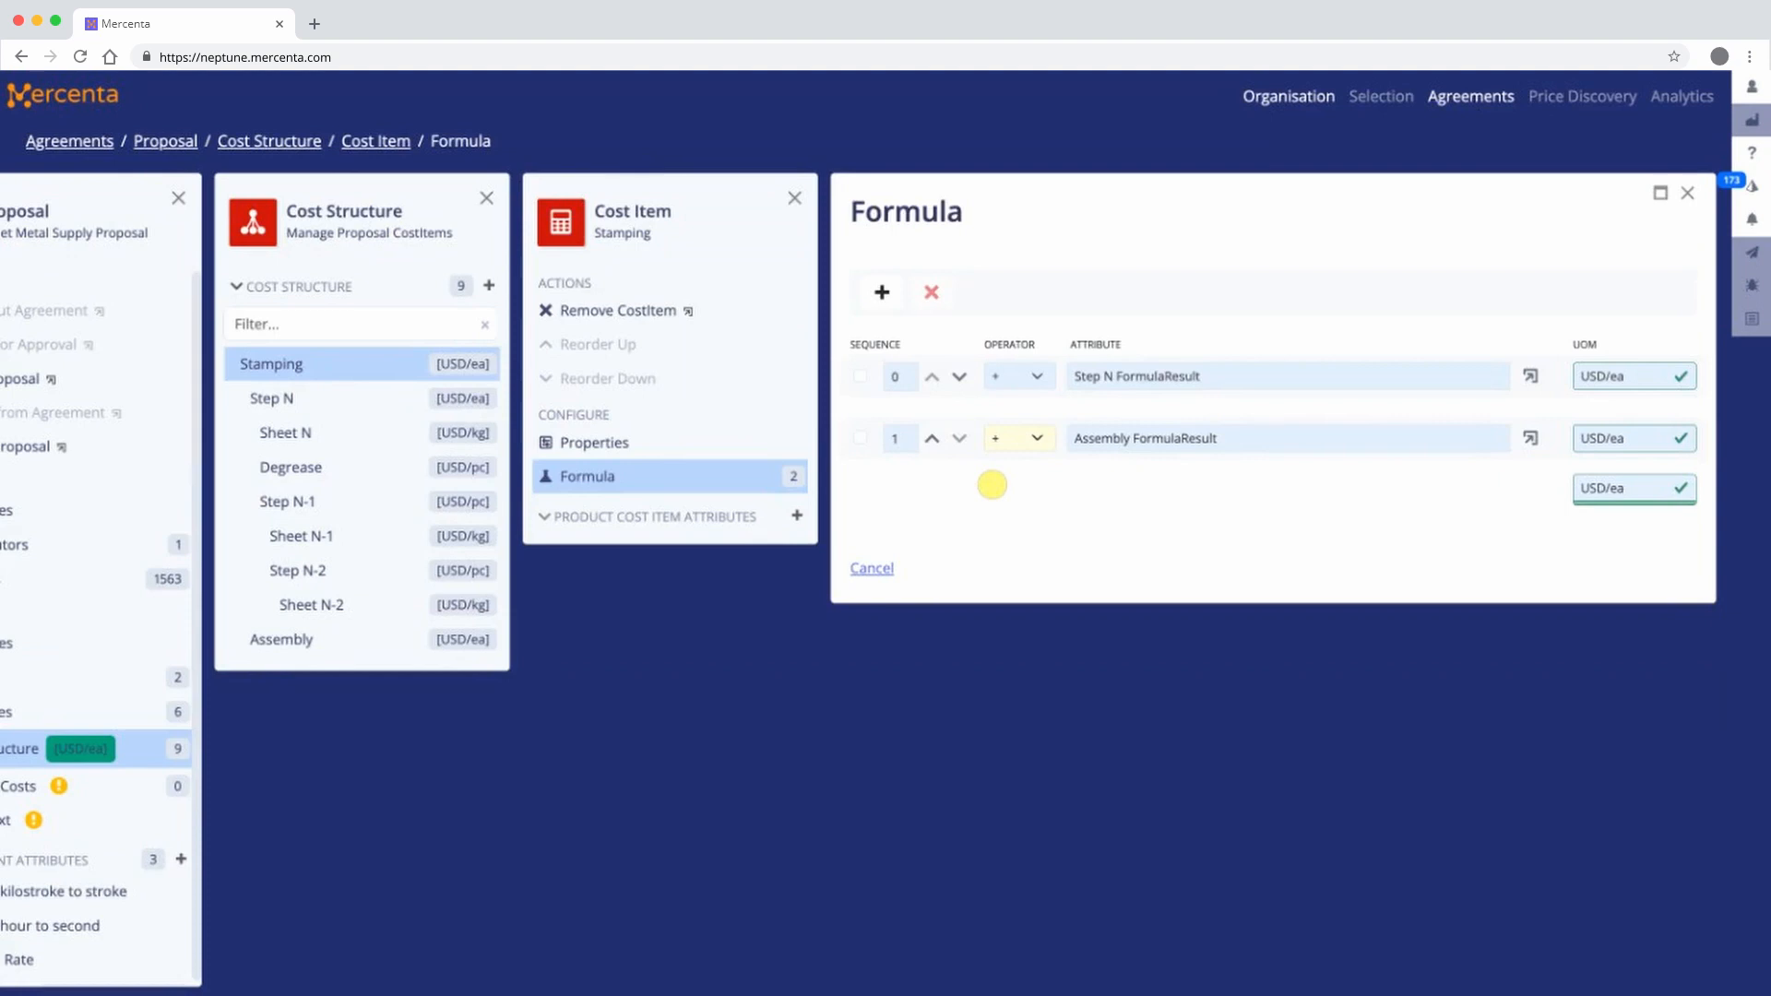
pyautogui.click(1688, 194)
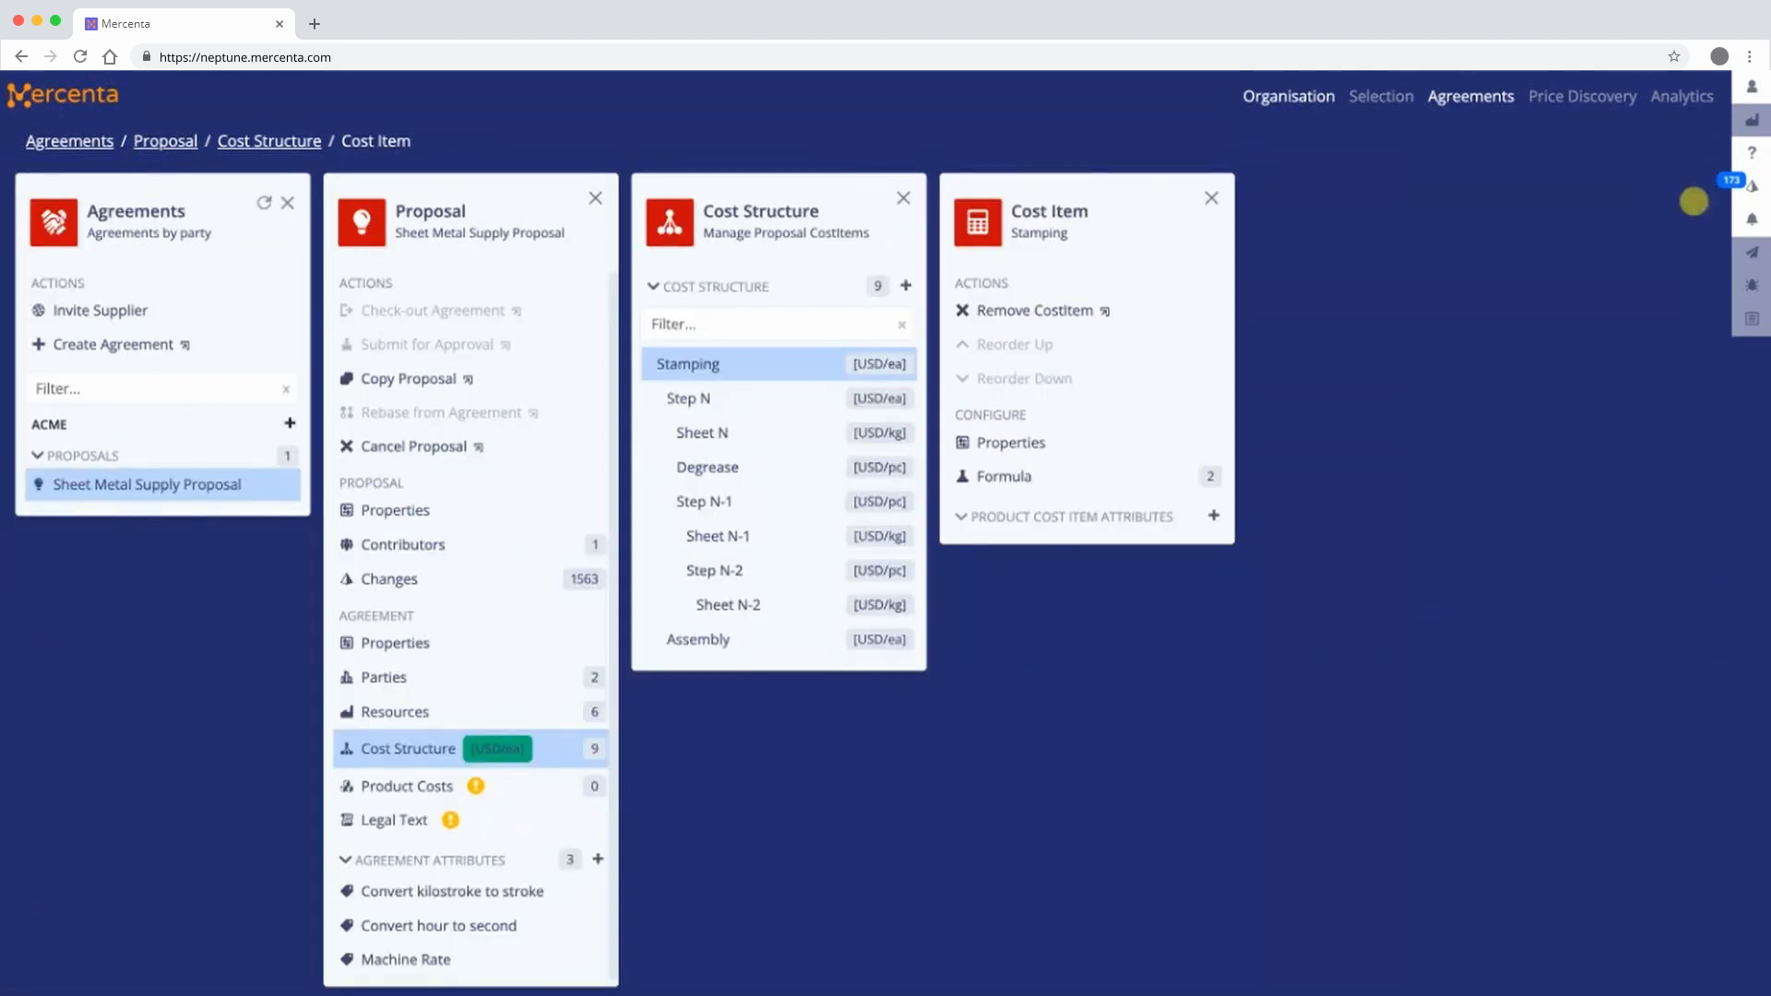